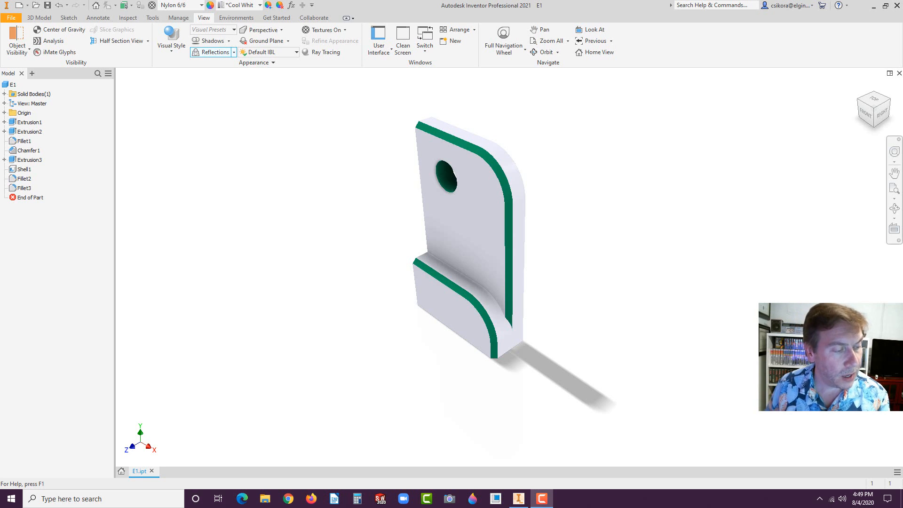
Switch to Chrome and open the website vertanux1.com.
click(288, 499)
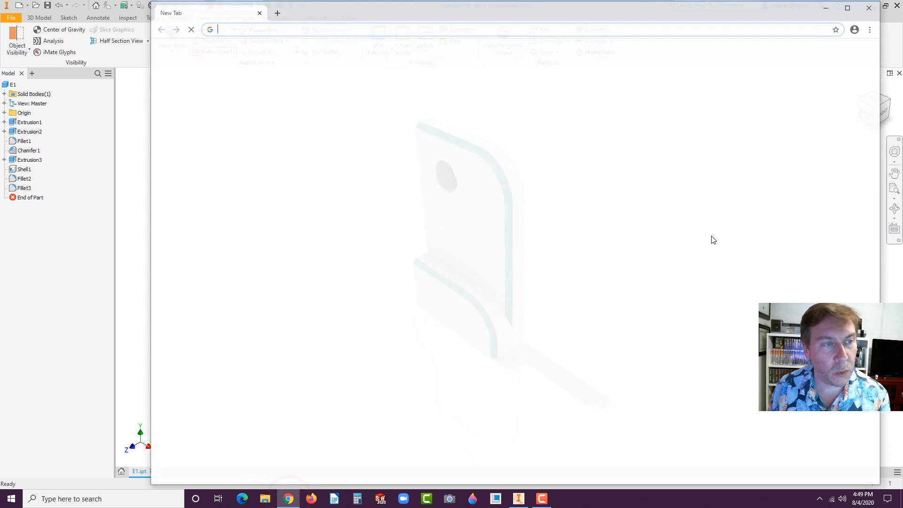
click(257, 29)
text(ve)
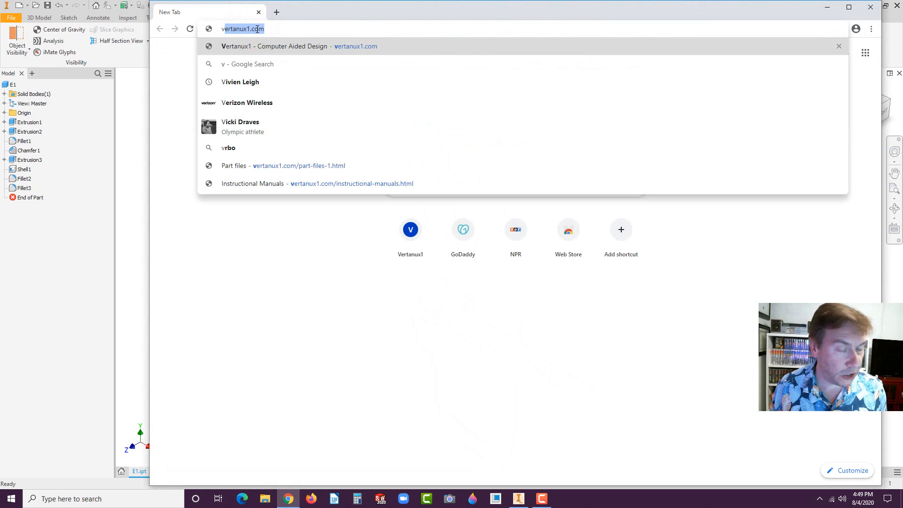
text(rt)
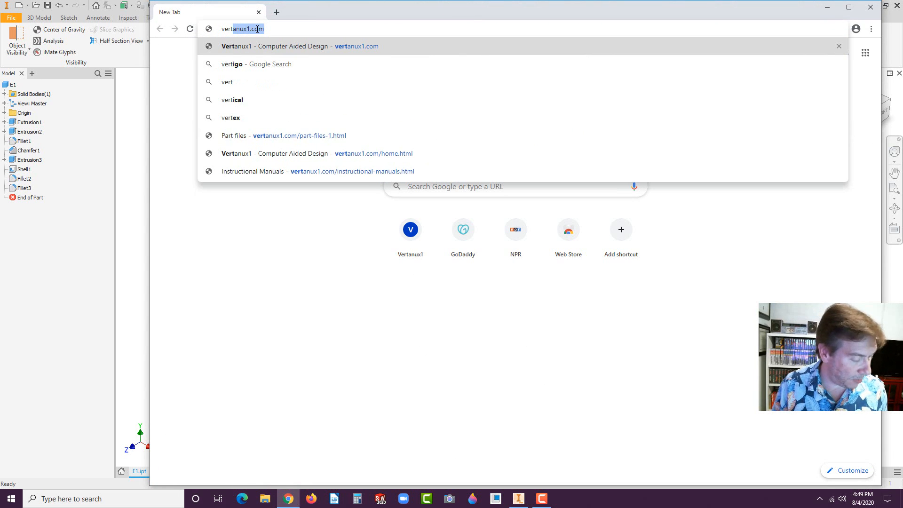
text(anux1)
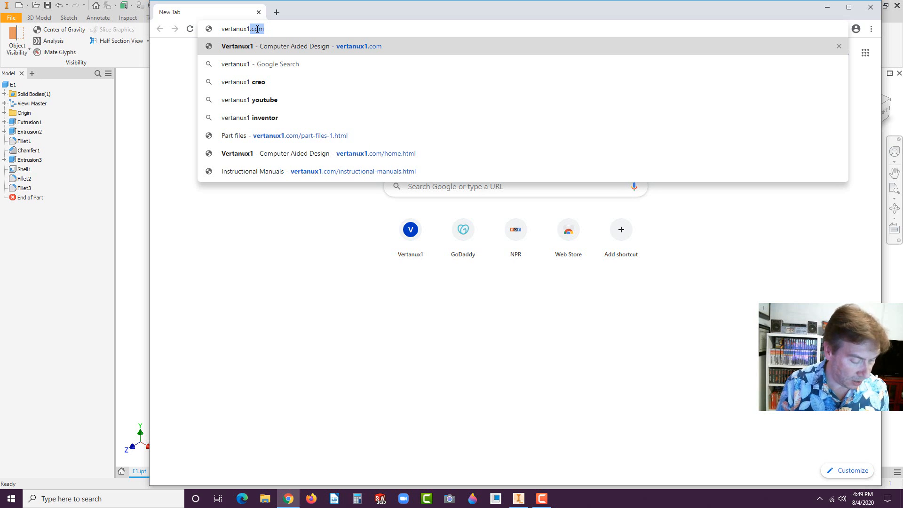
text(.com)
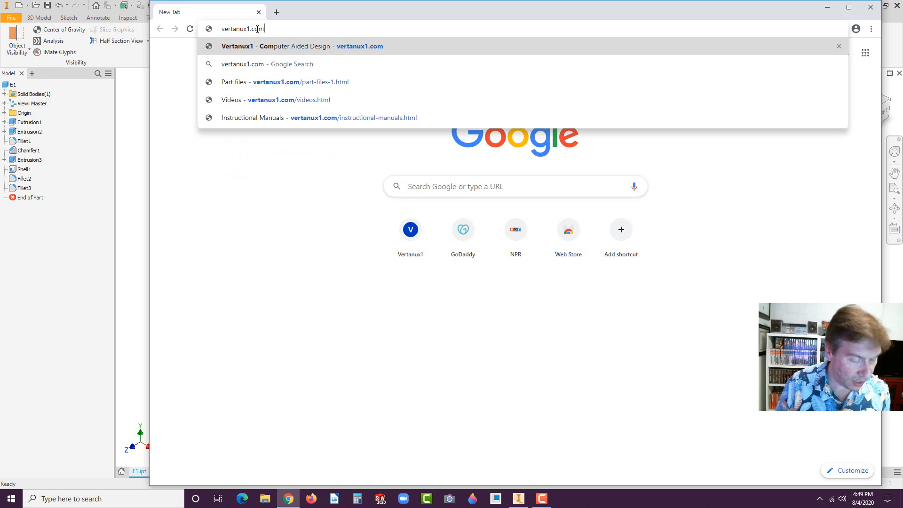
key(Return)
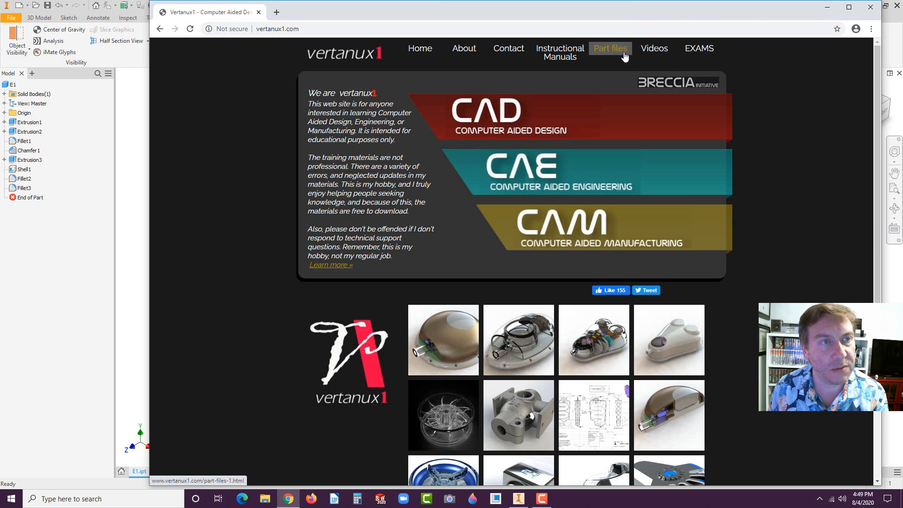
Look through the site's Instructional Manuals, Part files, Videos and EXAMS pages for the Inventor materials.
click(565, 60)
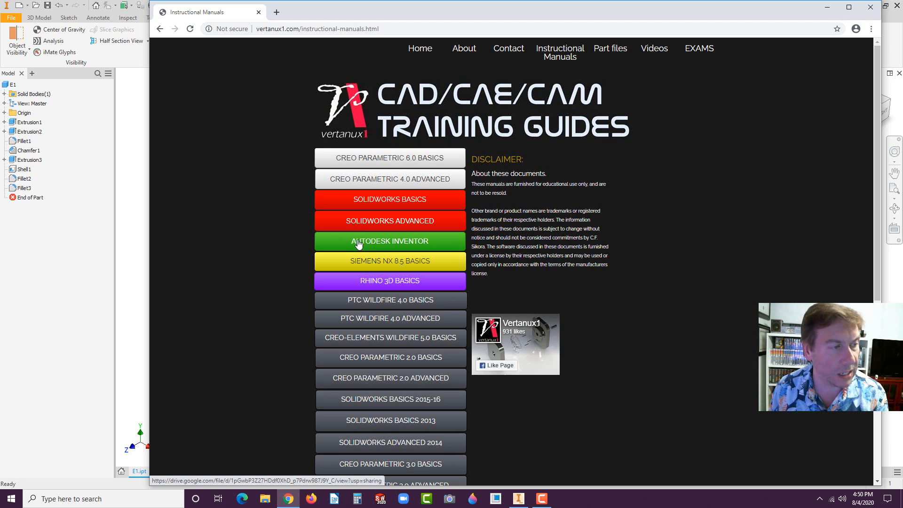
click(611, 55)
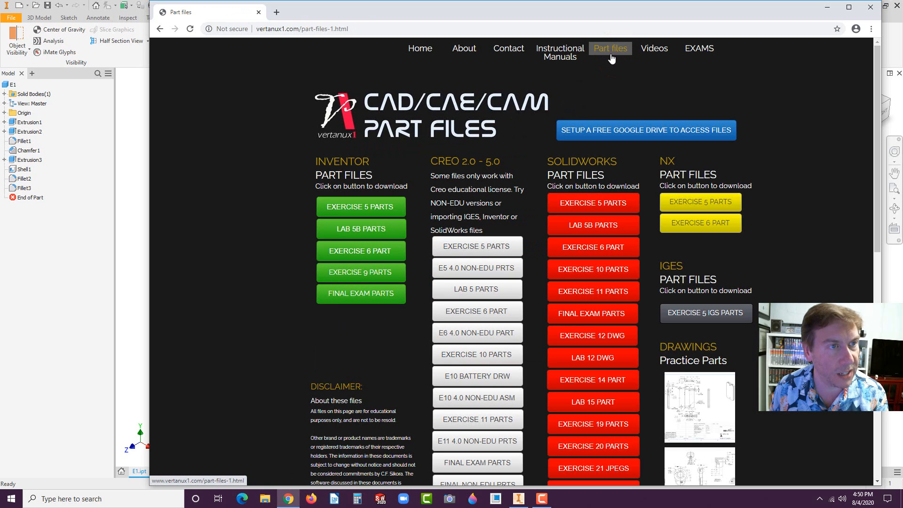
click(654, 49)
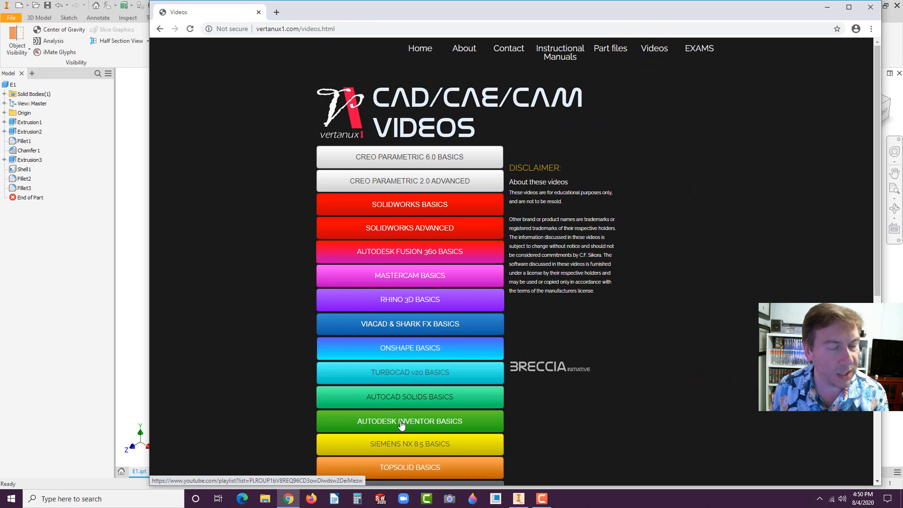
click(698, 49)
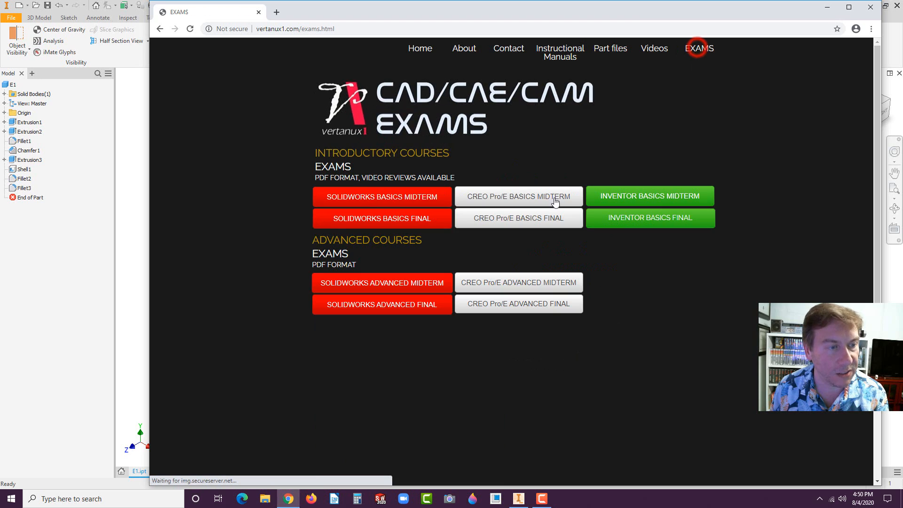
click(611, 49)
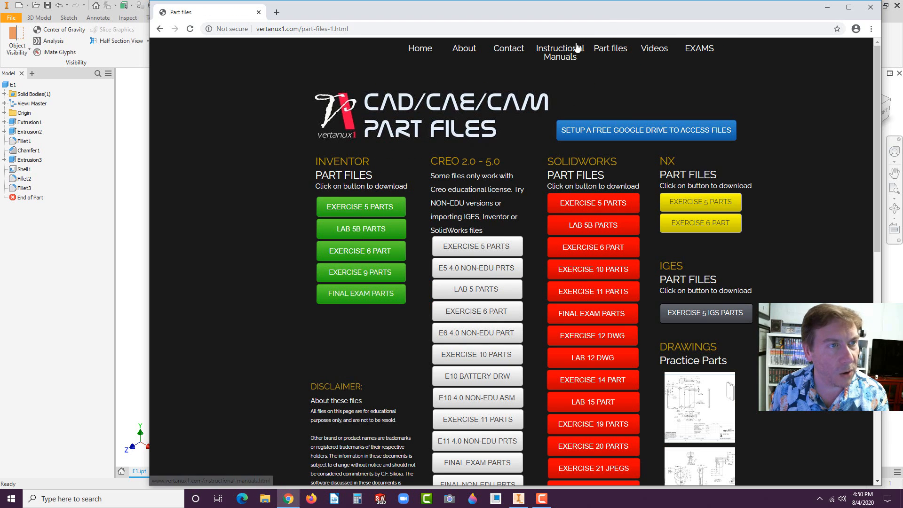
Open the Autodesk Inventor training guide from the Instructional Manuals page and read its course description, software links and grading section.
click(558, 60)
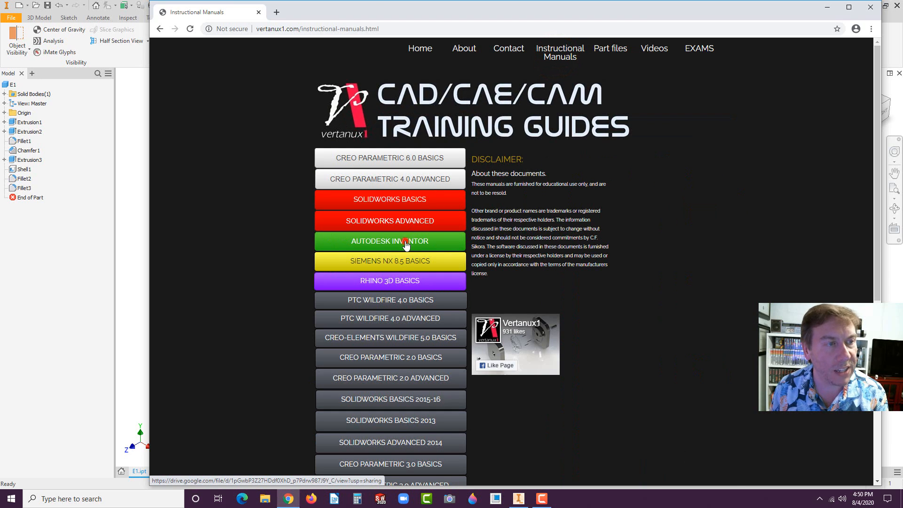
click(406, 244)
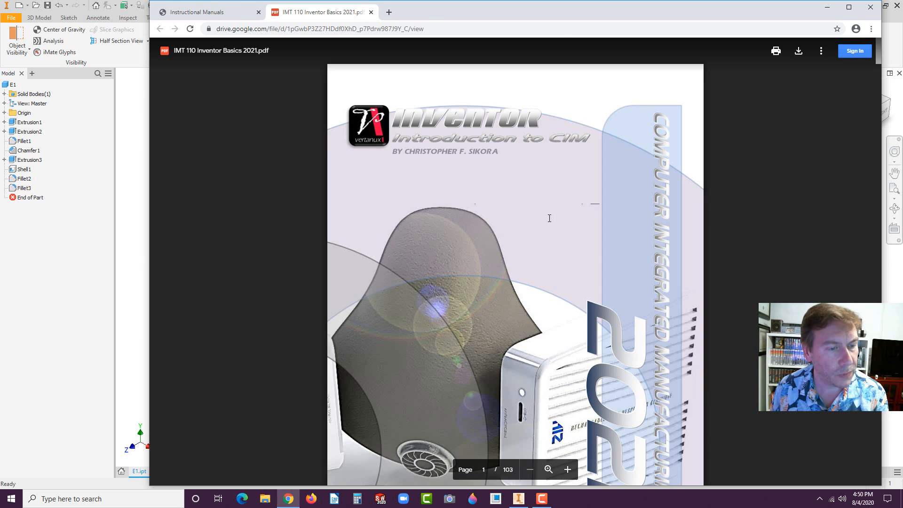
scroll(716, 168, down, 4)
scroll(719, 168, down, 10)
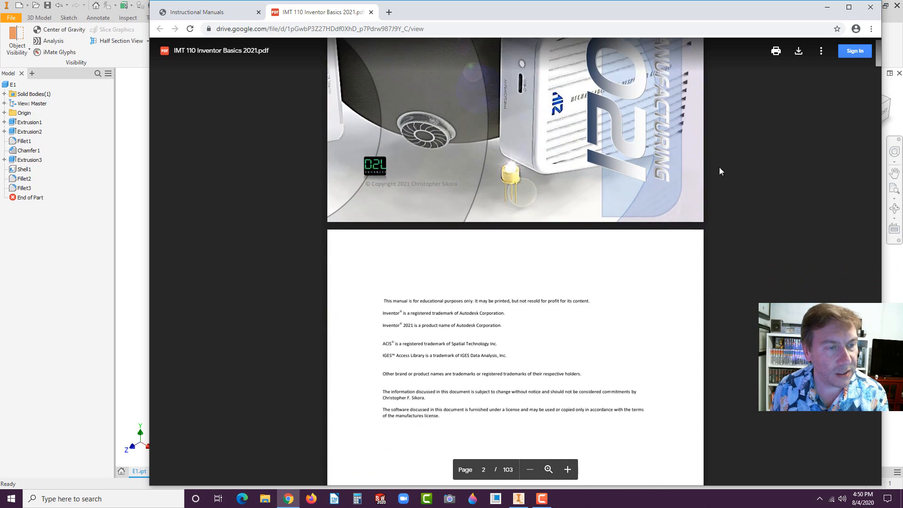
scroll(718, 167, down, 8)
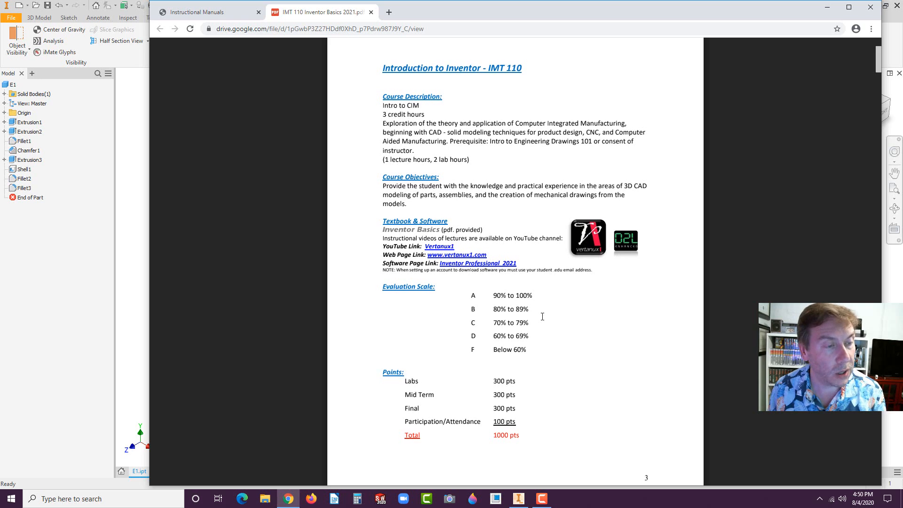
scroll(541, 315, down, 1)
scroll(480, 254, up, 1)
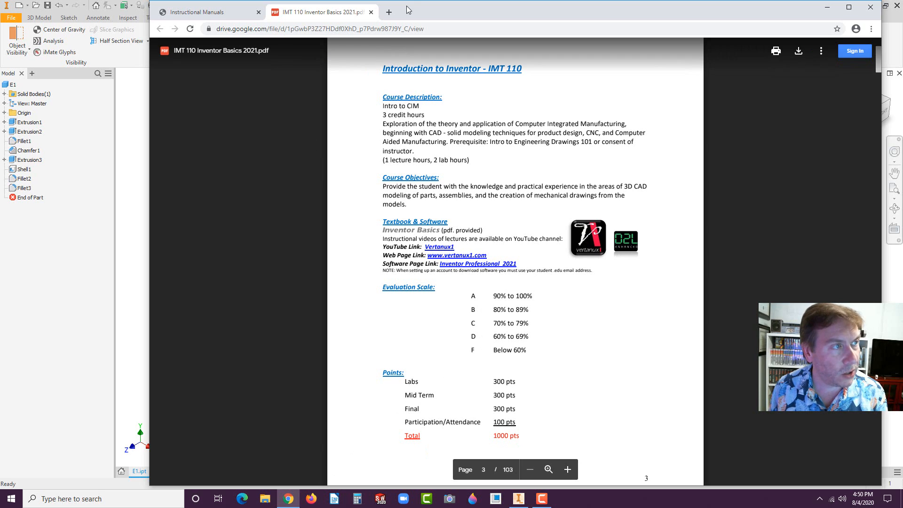
Open autodesk.com in a new browser tab.
click(389, 12)
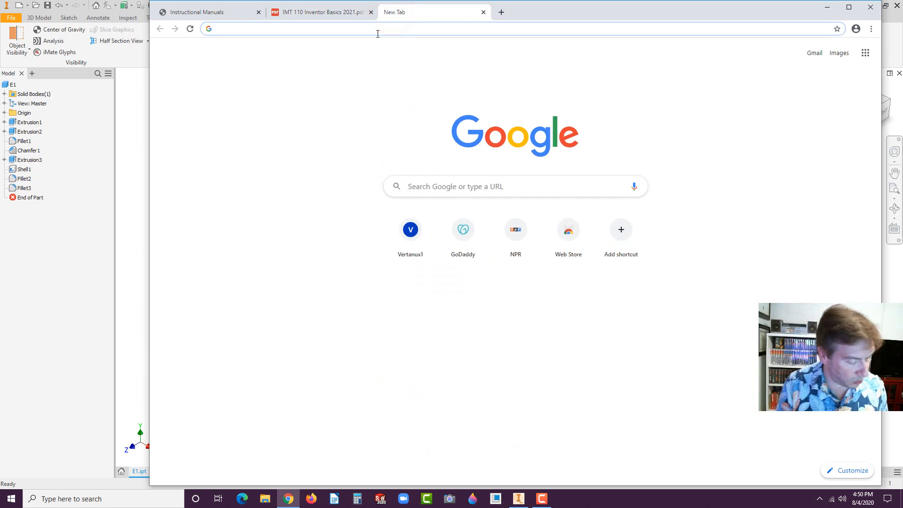
text(autodesk)
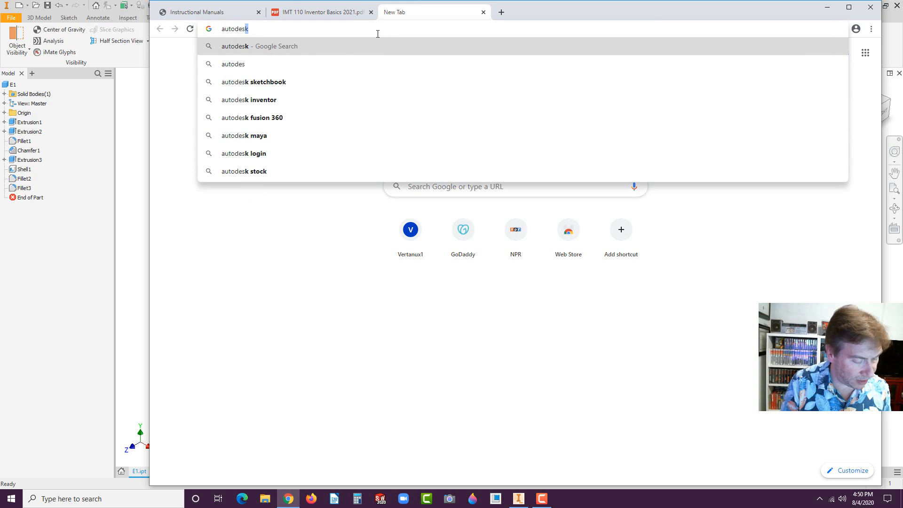
text(.com)
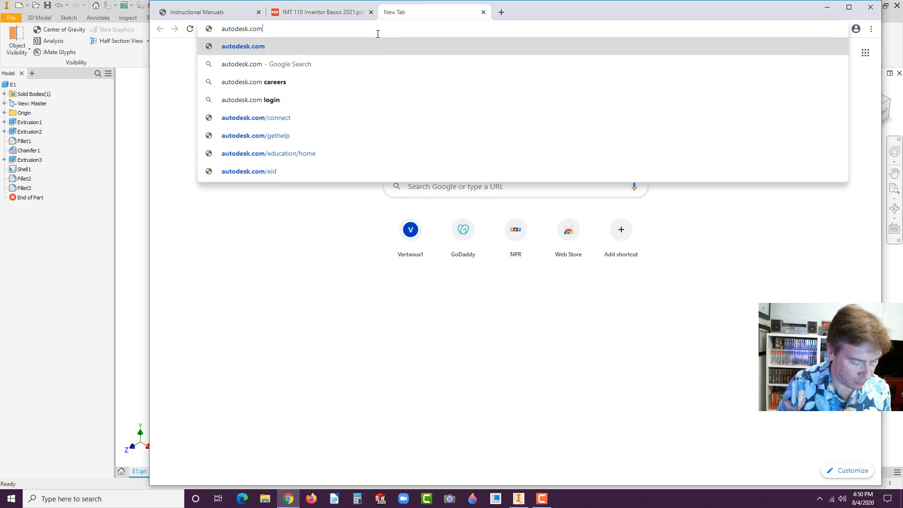
key(Return)
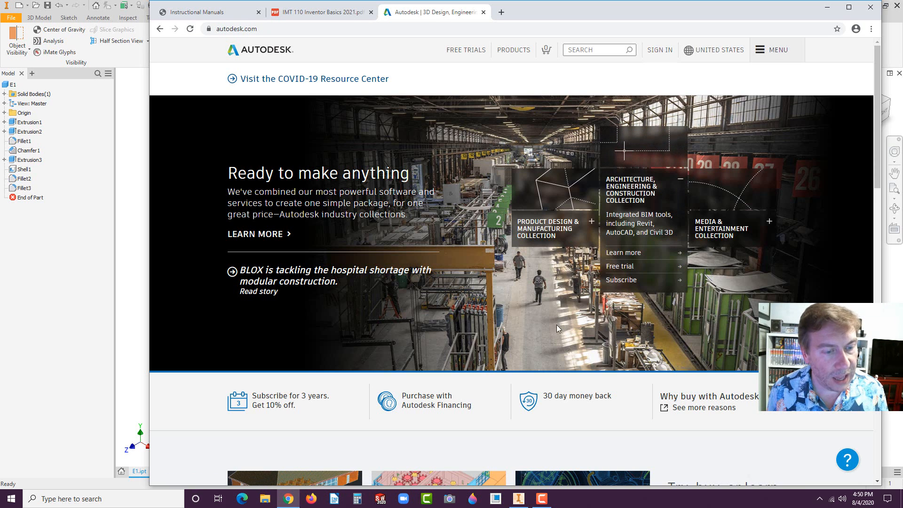
Open Autodesk's free software for students page and locate the Inventor Professional entry and the educational access sign-up.
scroll(540, 332, down, 6)
scroll(539, 323, down, 12)
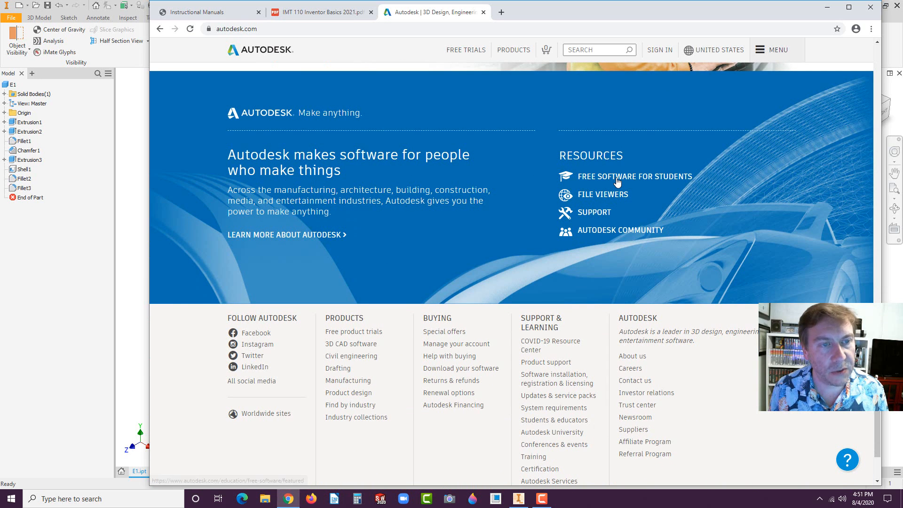
click(621, 179)
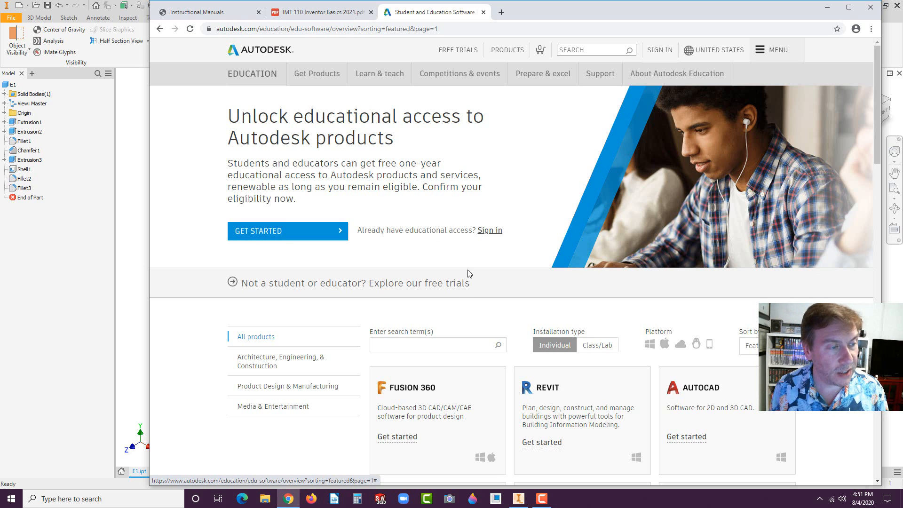
scroll(453, 292, down, 2)
scroll(329, 367, down, 2)
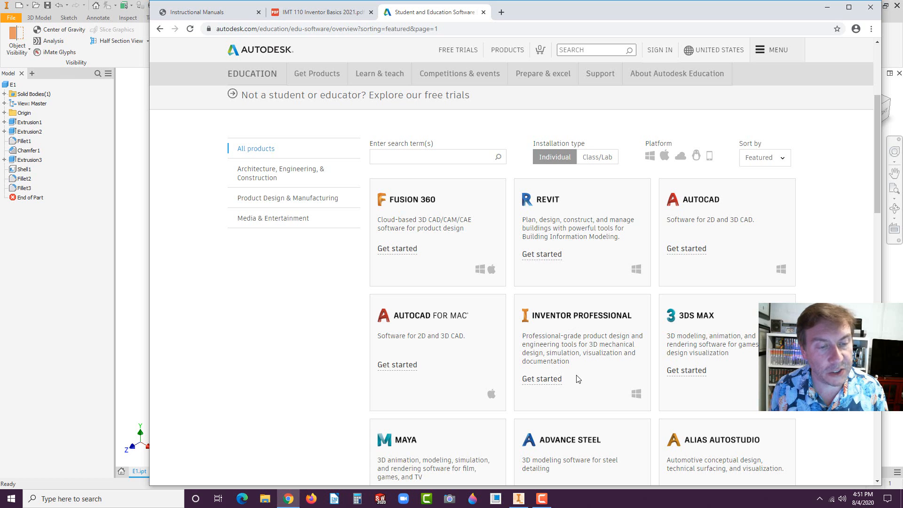
scroll(316, 296, up, 3)
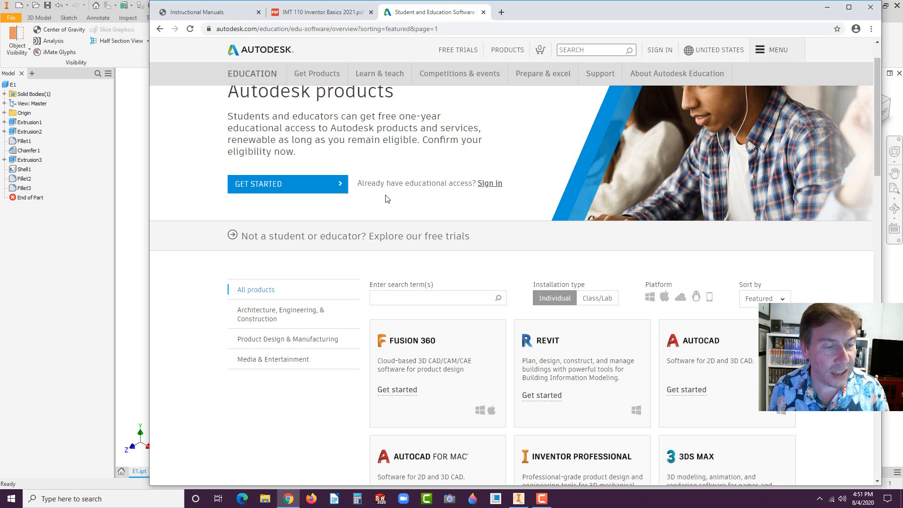
scroll(607, 428, down, 3)
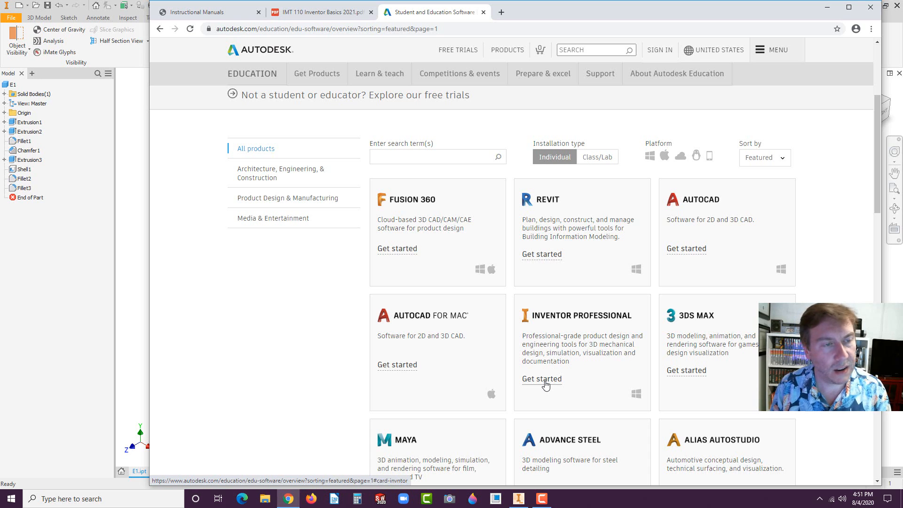
Review the course outline and chapter list in the Inventor Basics PDF, and revisit the Autodesk education and training guides pages.
click(332, 20)
scroll(564, 272, down, 9)
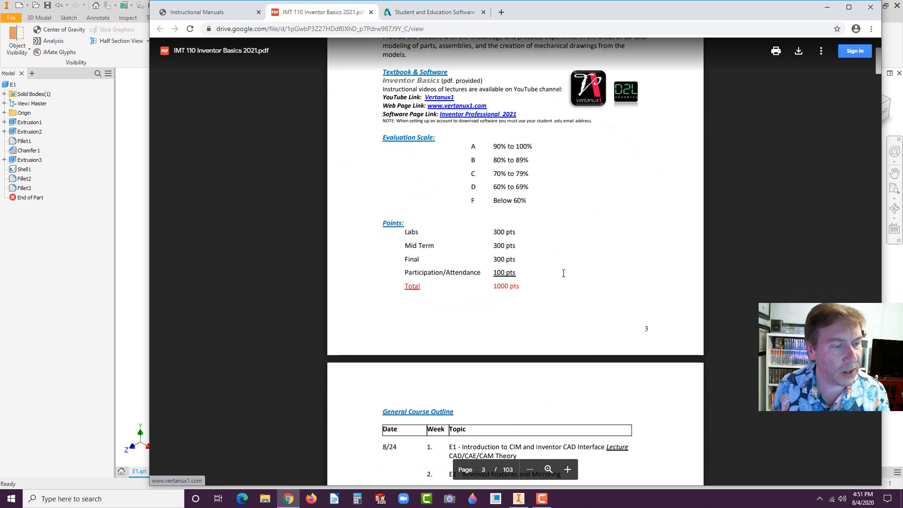
scroll(564, 273, down, 2)
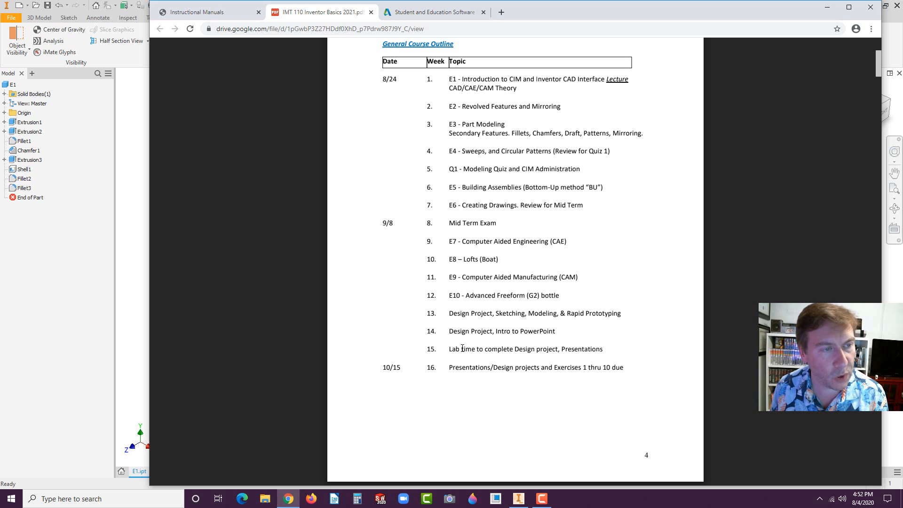
scroll(462, 348, down, 7)
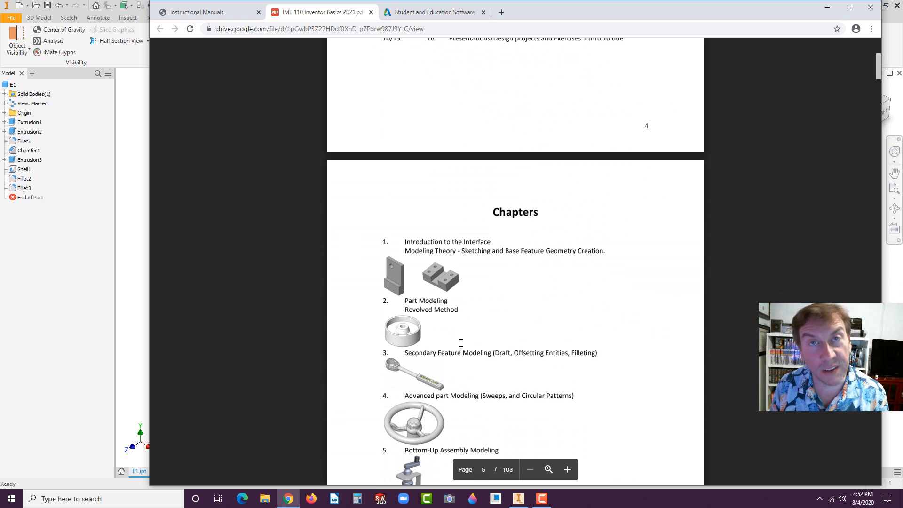
scroll(462, 344, down, 8)
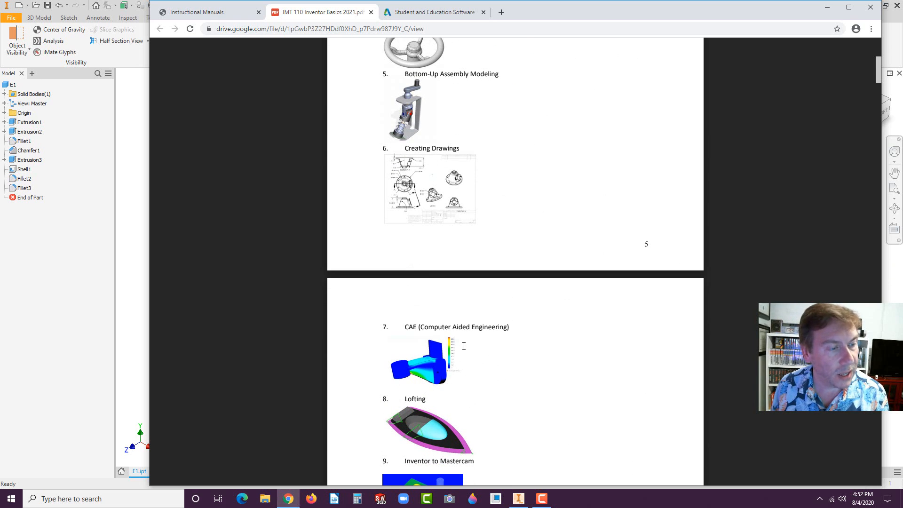
scroll(464, 346, up, 5)
scroll(464, 344, down, 2)
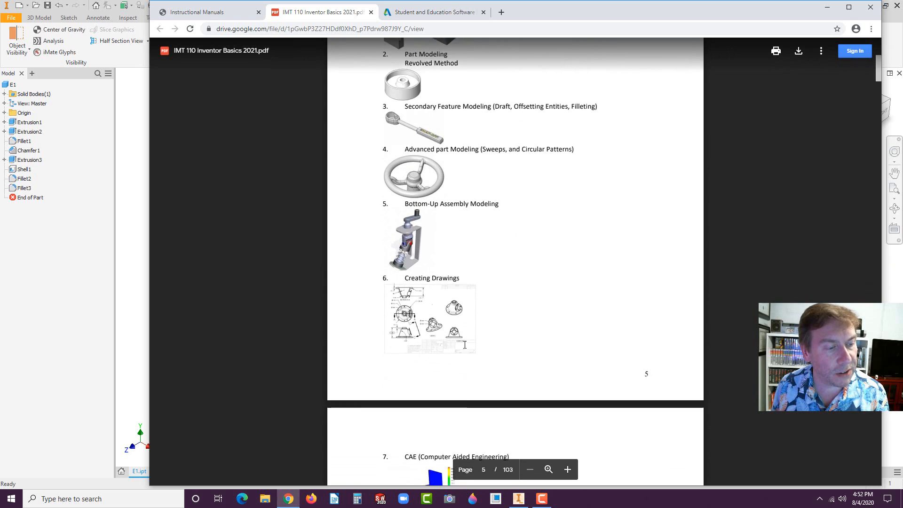
scroll(464, 345, down, 5)
scroll(522, 334, up, 7)
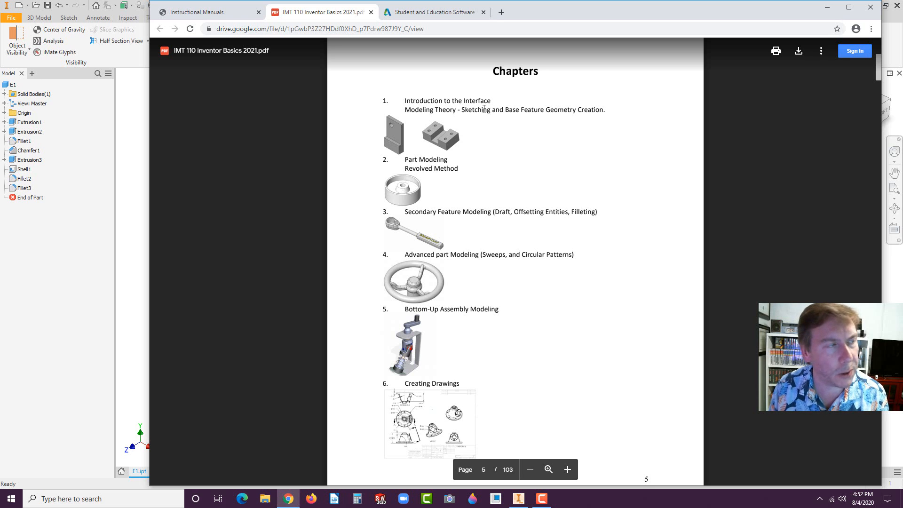
click(421, 13)
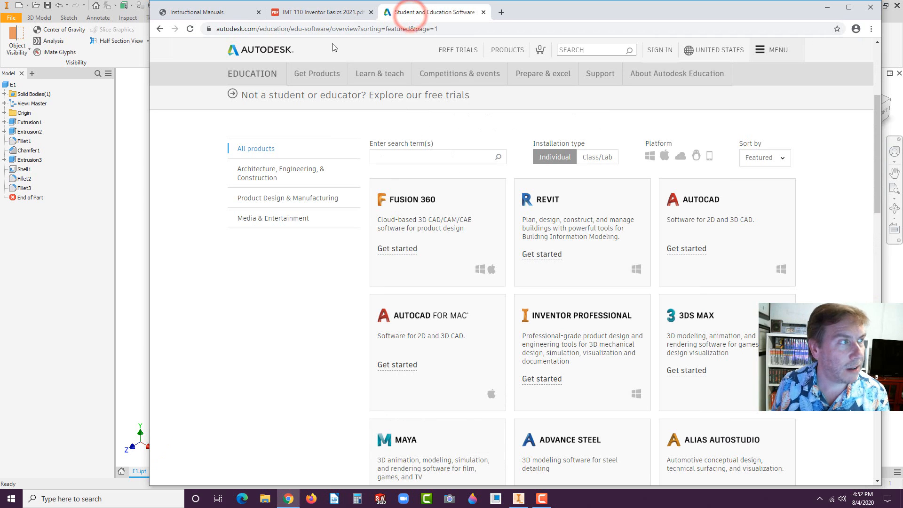
click(209, 13)
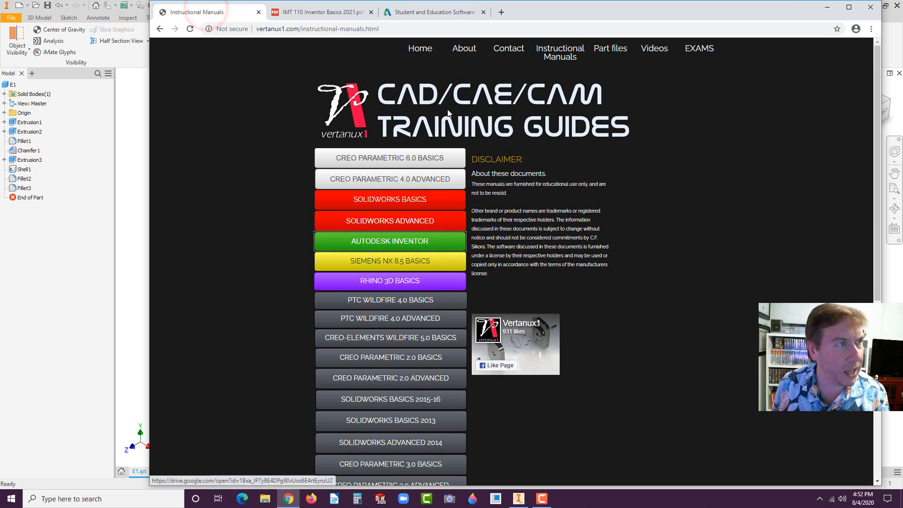
Switch to Autodesk Inventor and create a new part file.
click(47, 297)
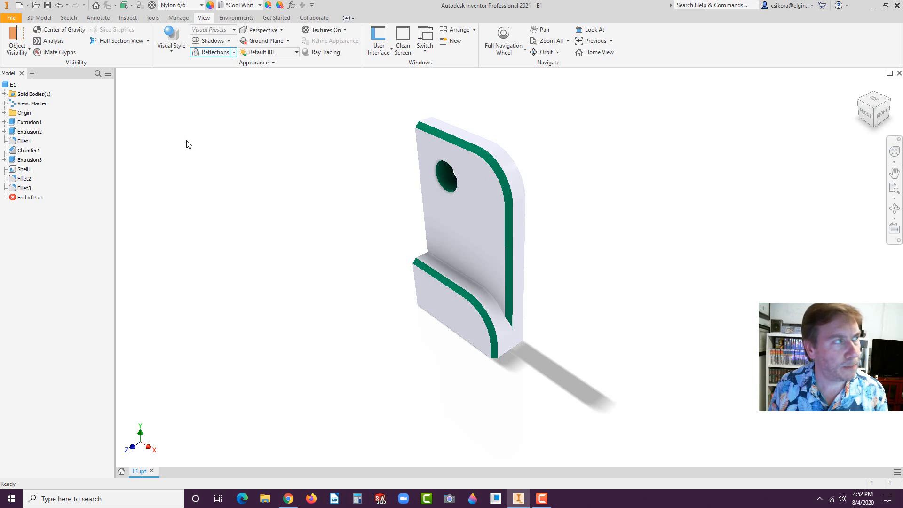
click(10, 19)
mouse_move(26, 58)
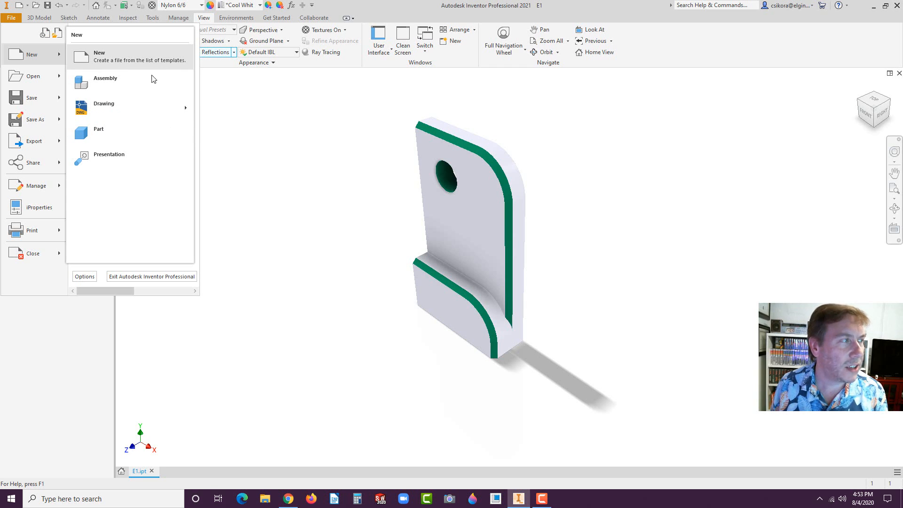
click(95, 136)
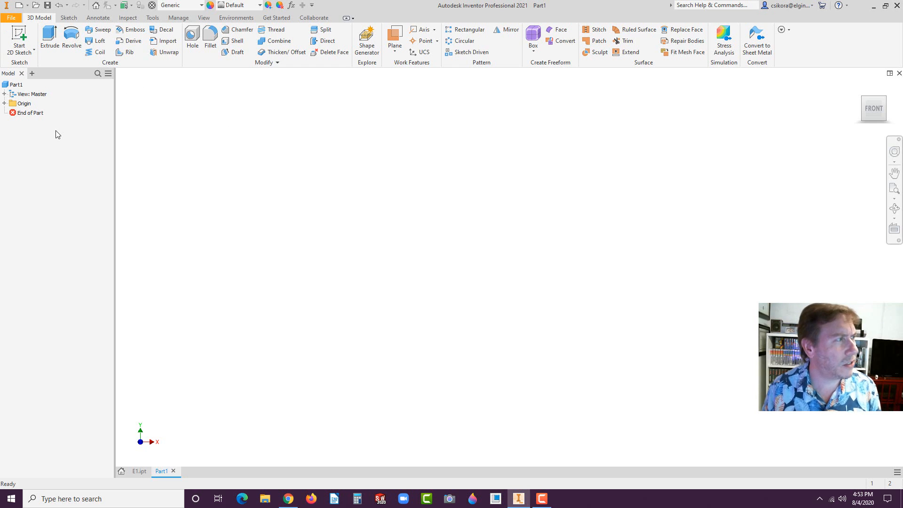
Start a 2D sketch on the origin's XY Plane.
click(4, 103)
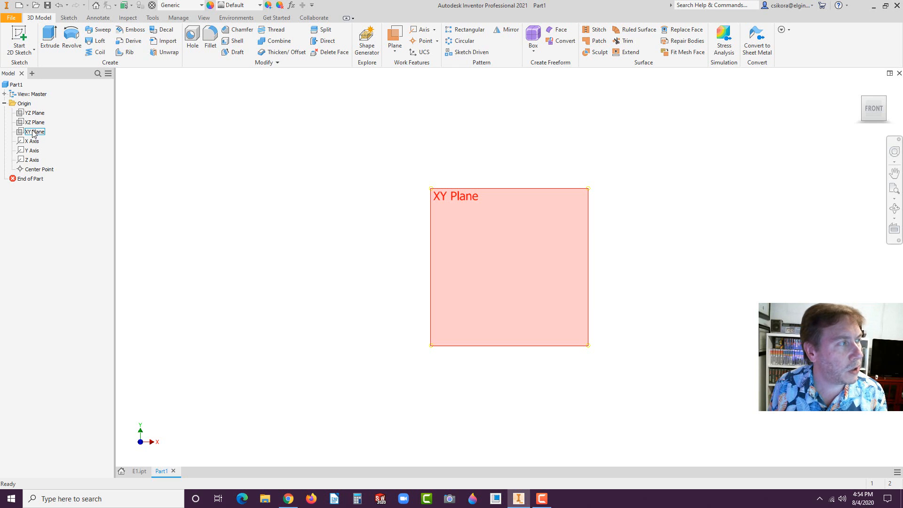
click(34, 133)
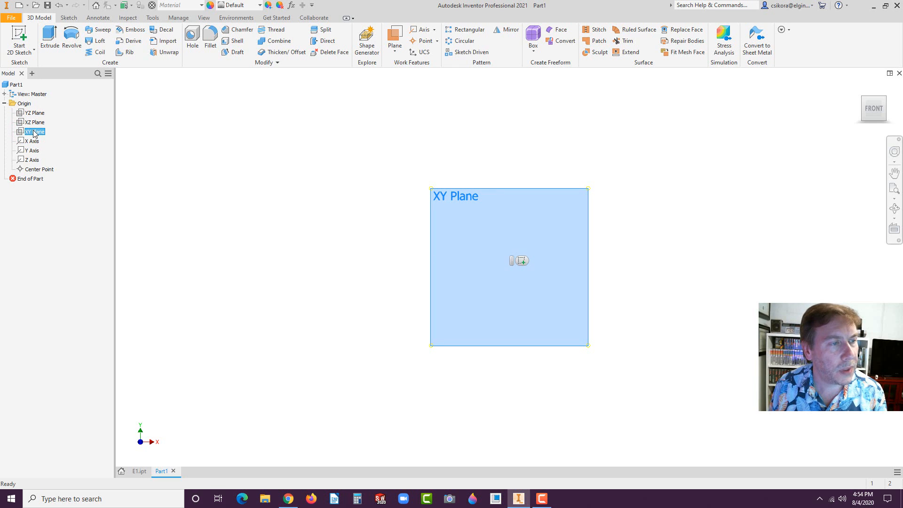
click(522, 263)
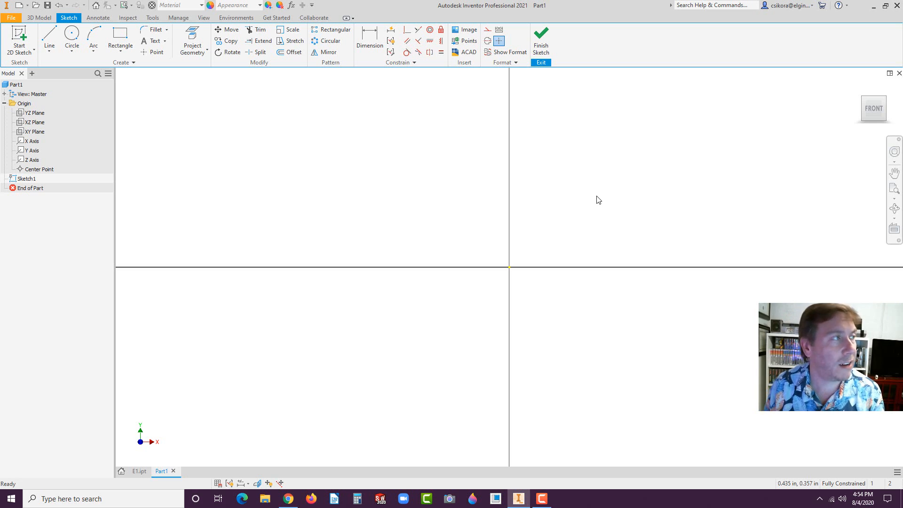
In the application options, choose the Presentation in-canvas color scheme with a 1 Color background.
click(12, 18)
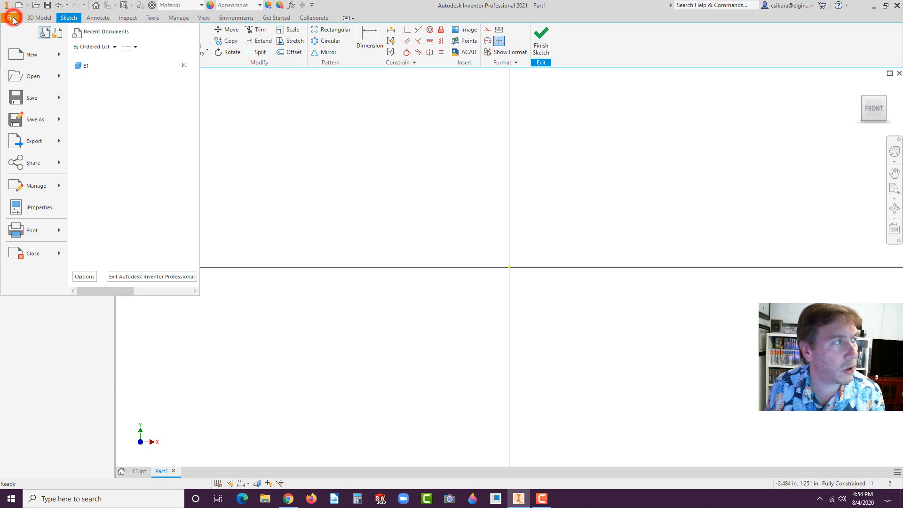
click(84, 276)
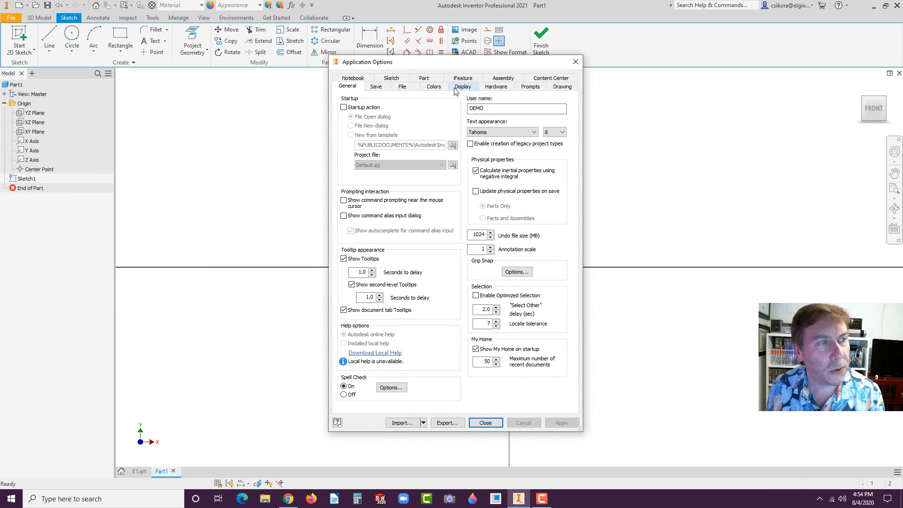
click(433, 87)
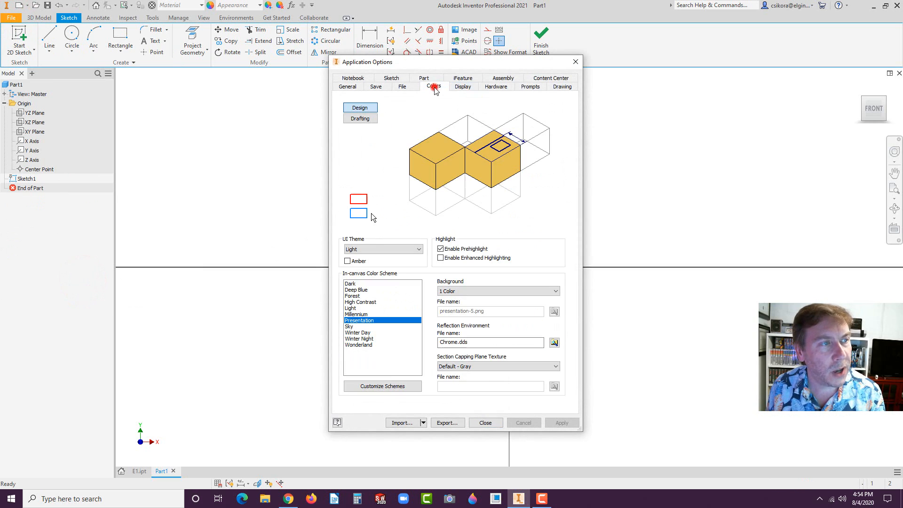
click(362, 321)
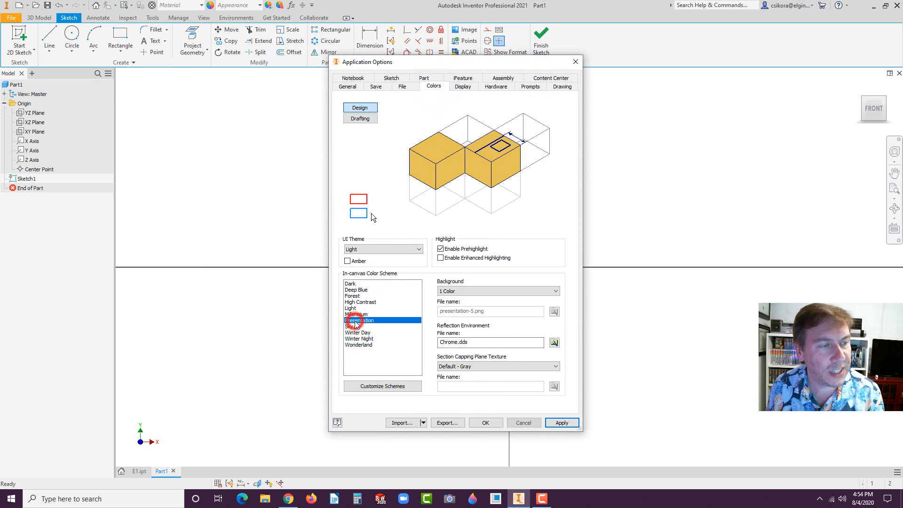
click(464, 292)
click(465, 293)
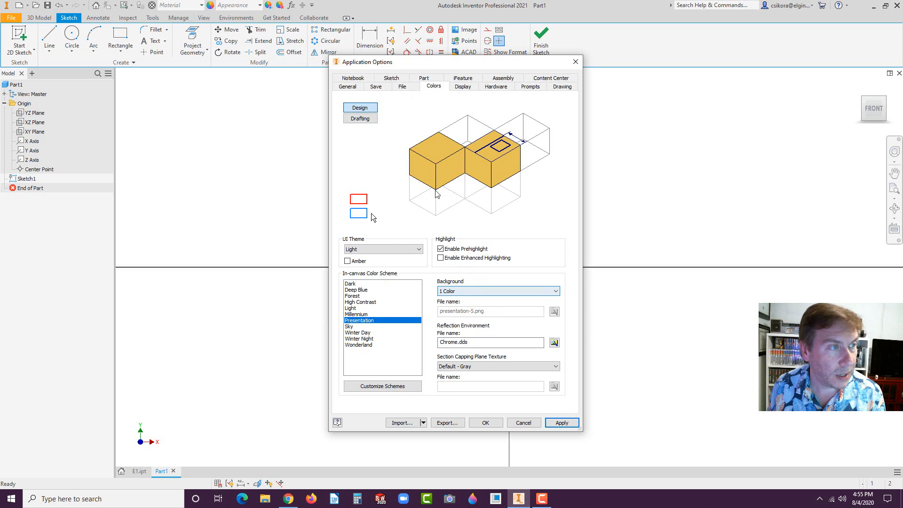
Set the initial display appearance to the Shaded with edges visual style in the application display settings and accept the options.
click(467, 88)
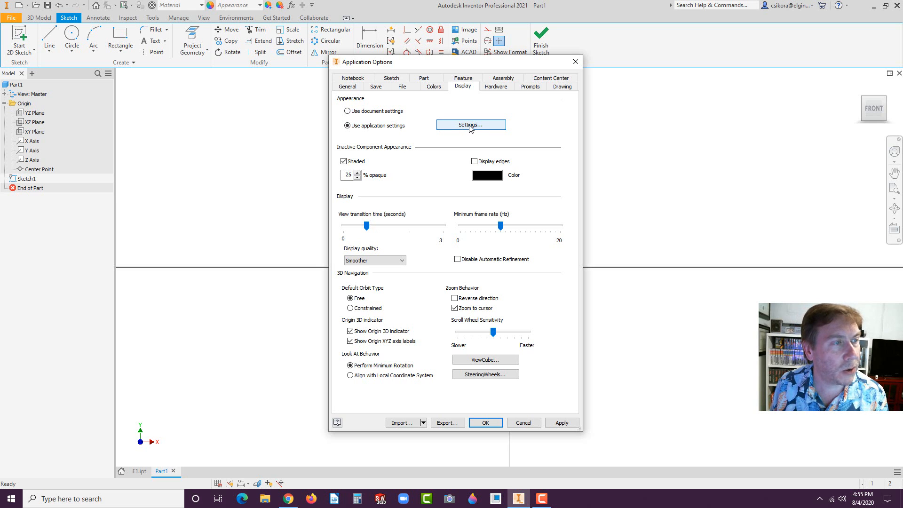
click(470, 125)
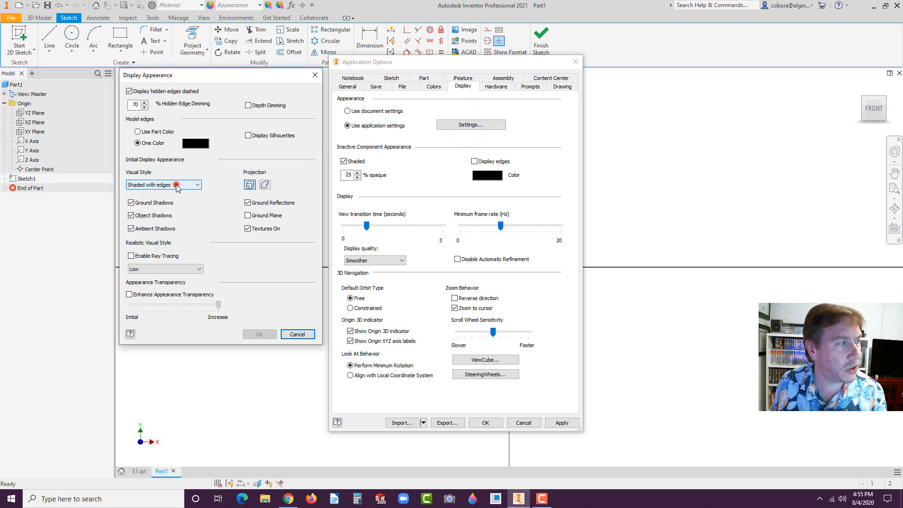
click(176, 184)
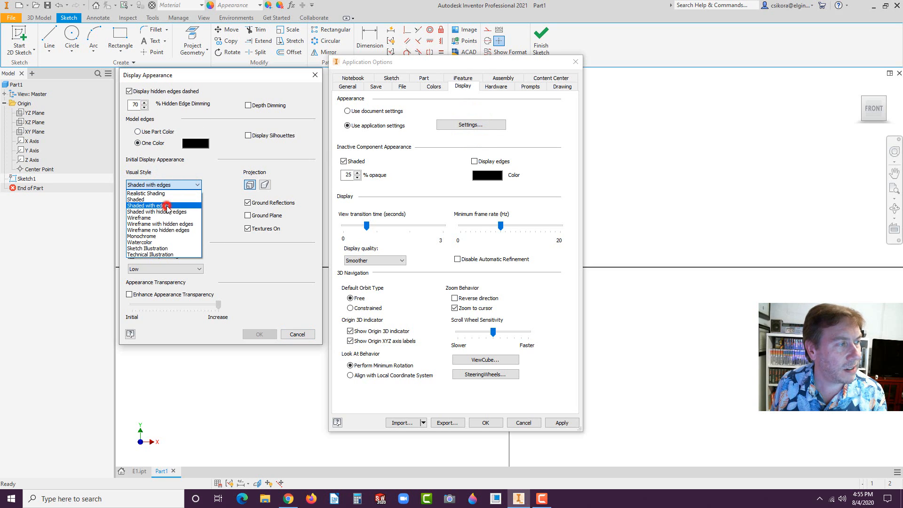
click(167, 206)
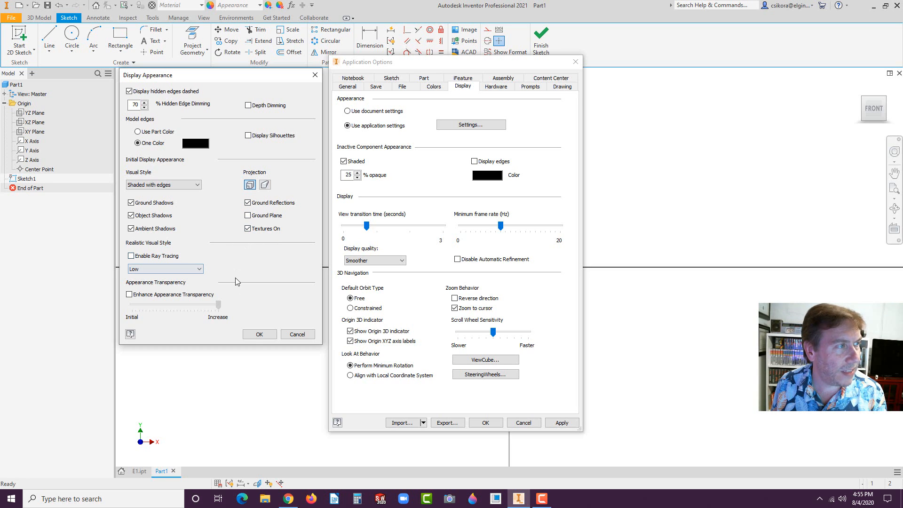
click(256, 334)
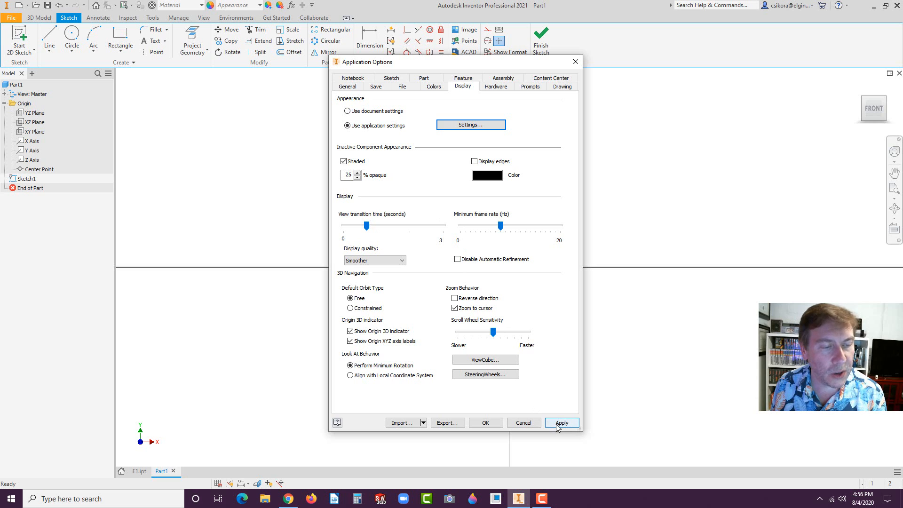
click(486, 423)
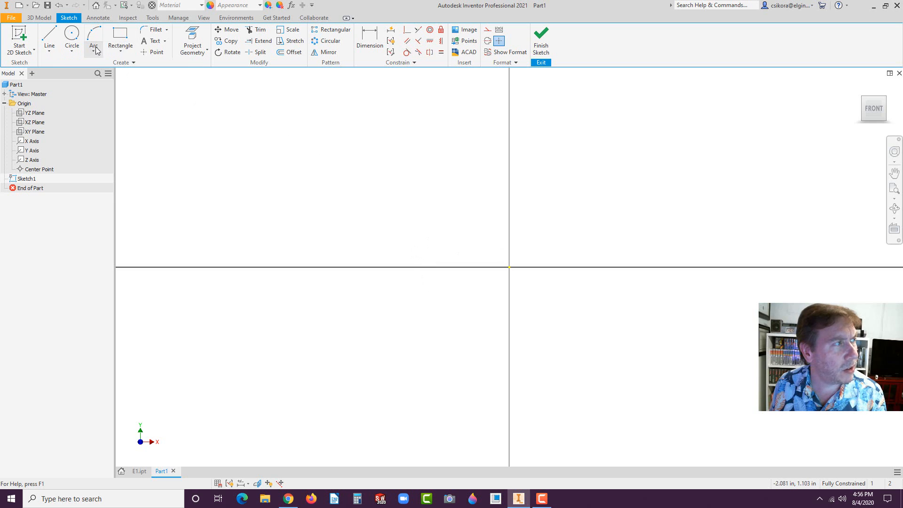
Sketch a two-point rectangle from the origin, 3 in wide and 5 in high.
click(120, 50)
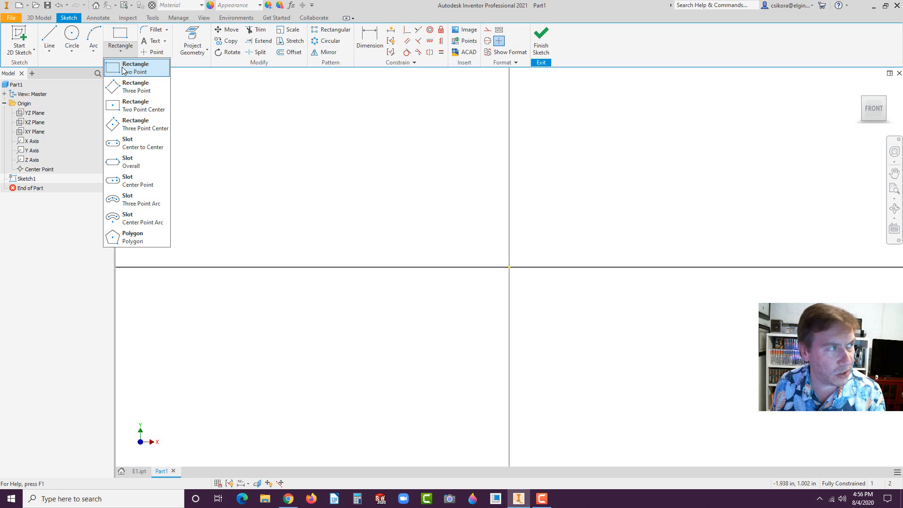
click(121, 67)
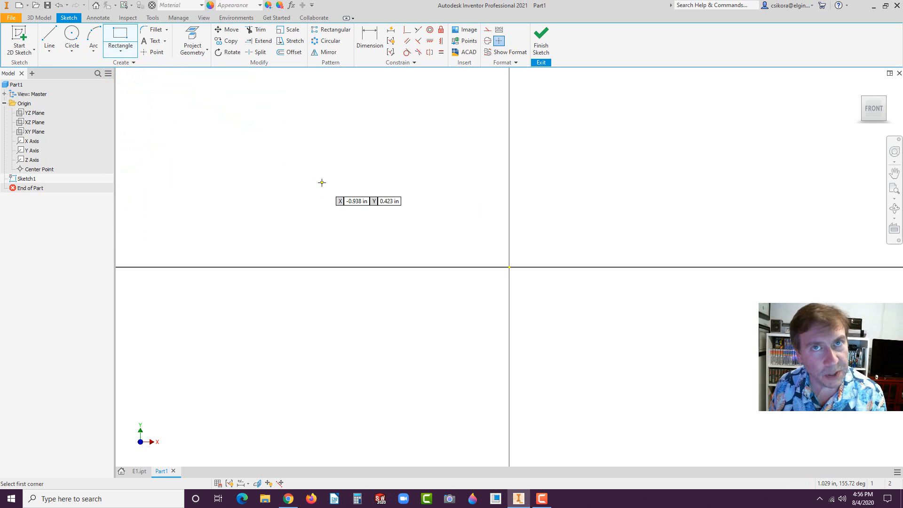
click(510, 267)
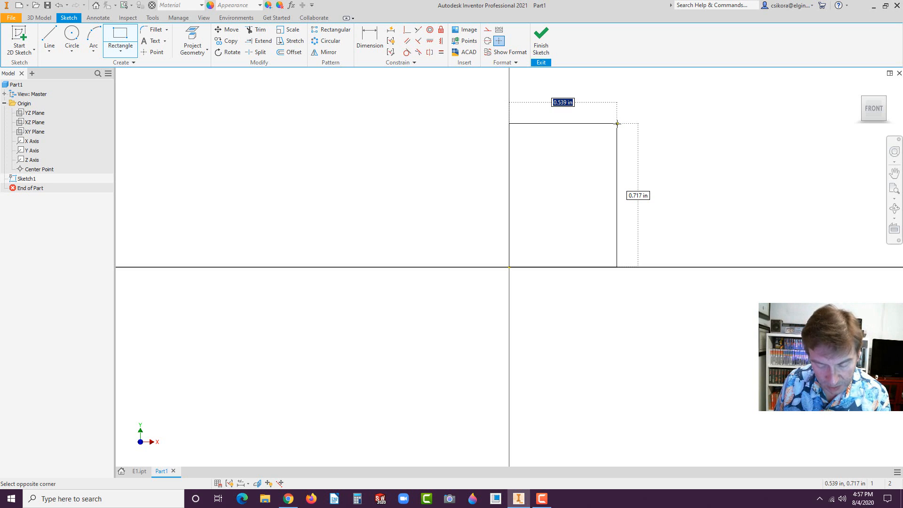
text(3)
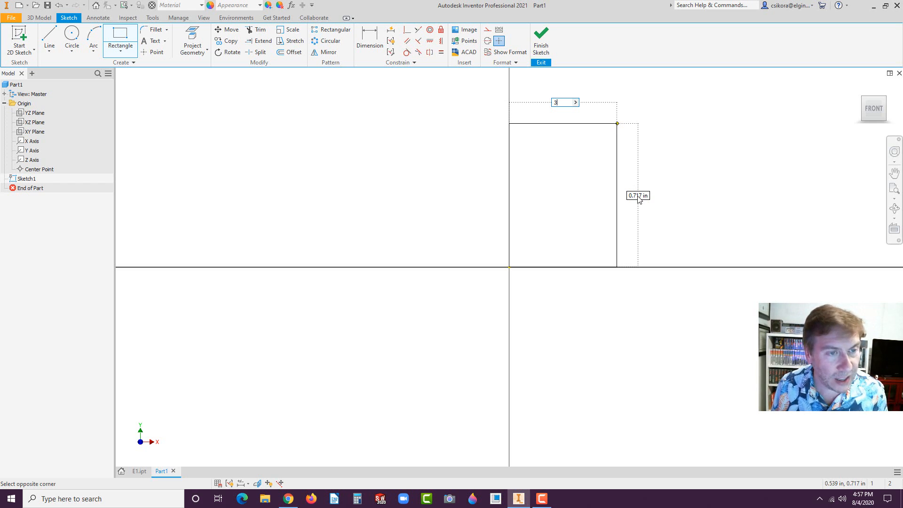
key(Tab)
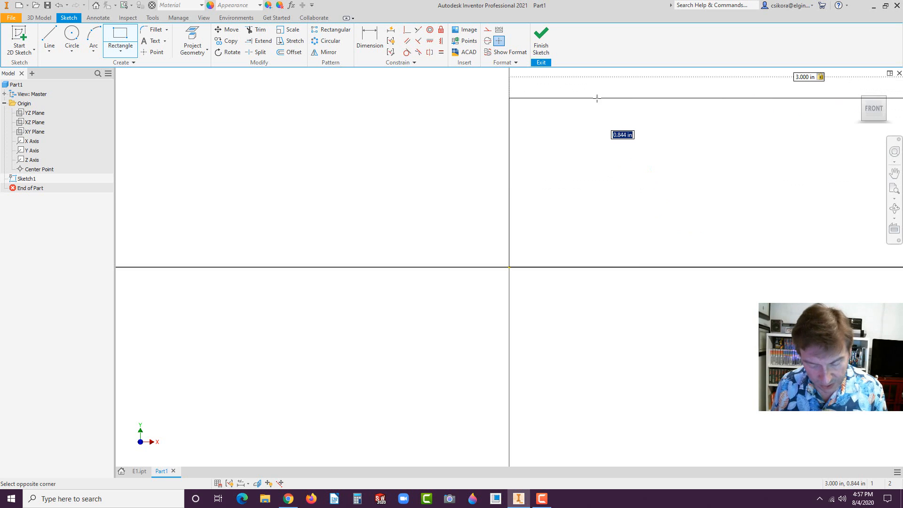
text(5)
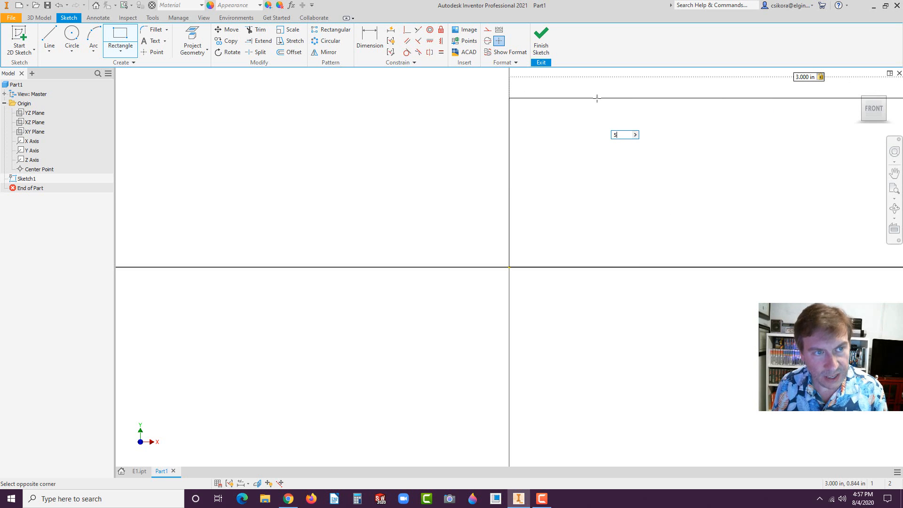
key(Return)
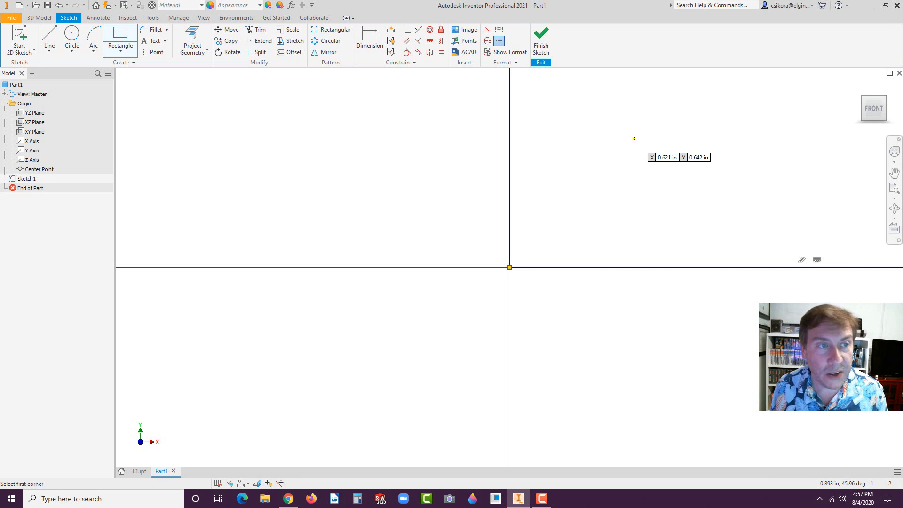
key(Escape)
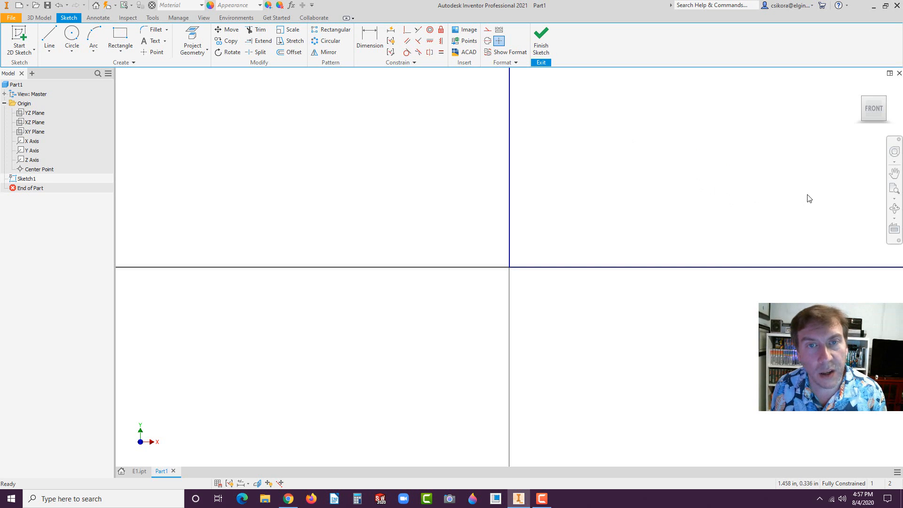
Move the rectangle's height and width dimensions farther from its edges, and open the width dimension's value for viewing.
click(872, 111)
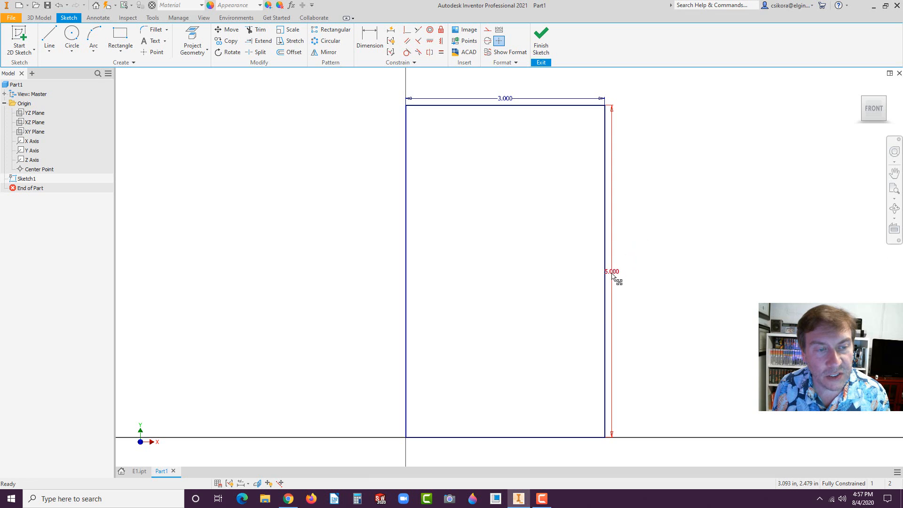
drag(612, 276, 640, 272)
drag(506, 99, 503, 94)
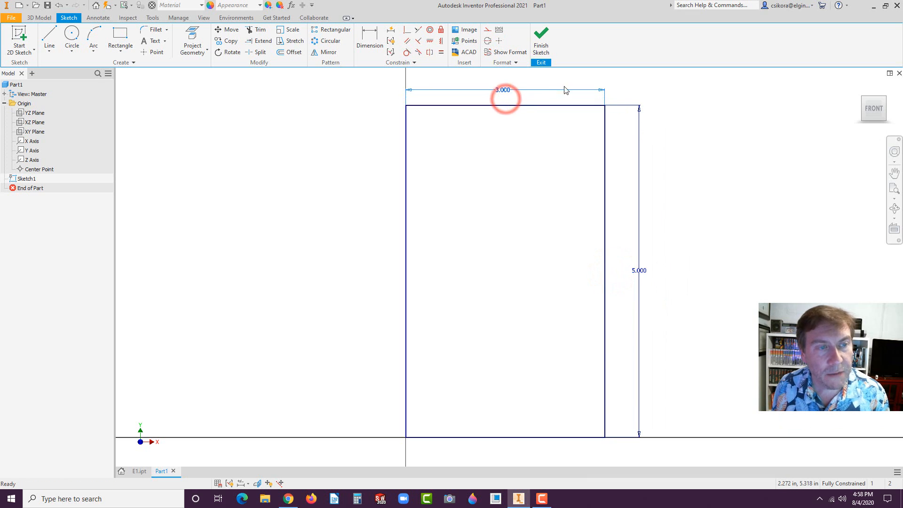
double_click(502, 89)
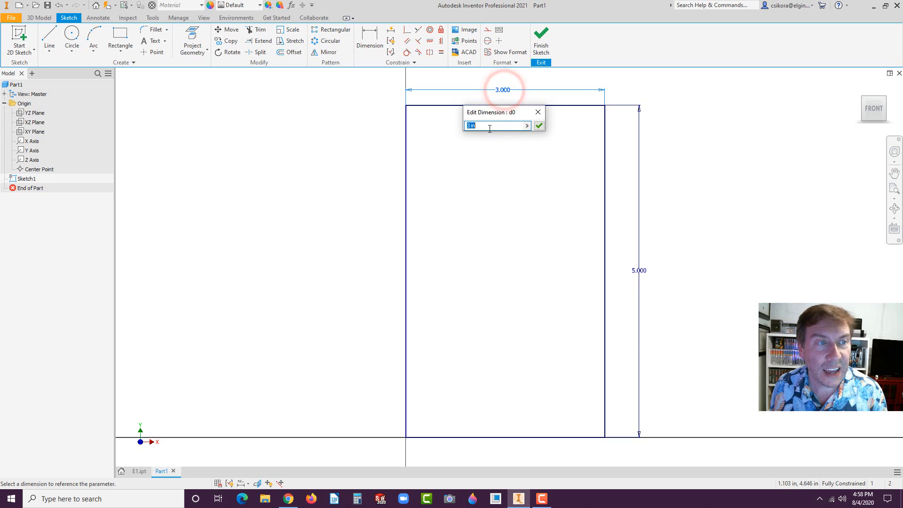
click(539, 116)
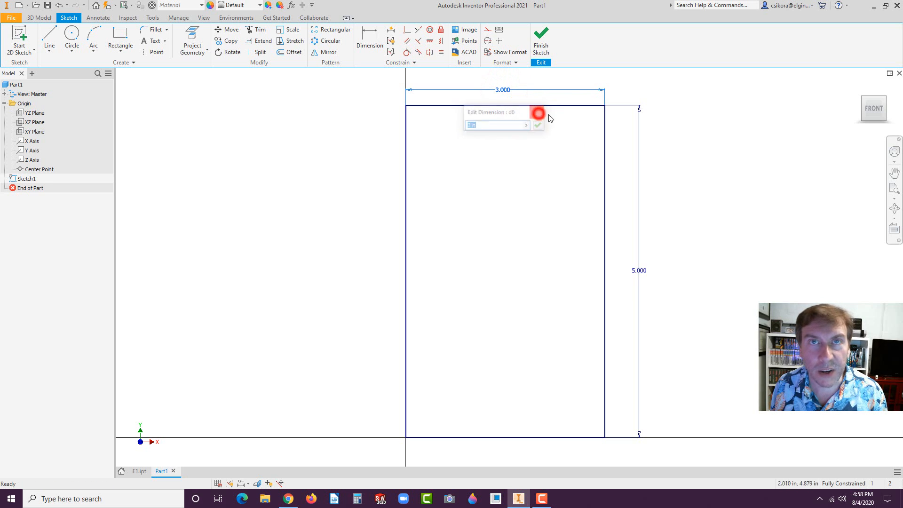
click(707, 169)
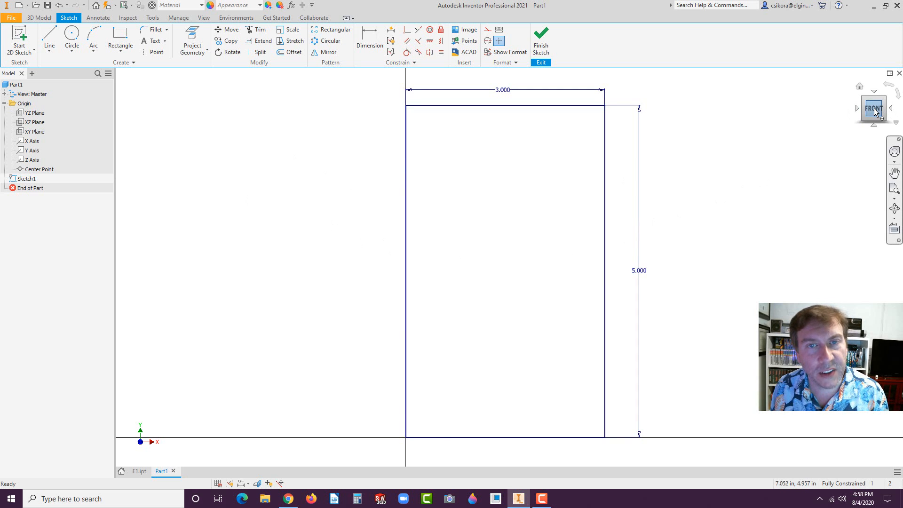
Show the sketch in the home view and extrude the rectangle 0.5 in.
click(860, 87)
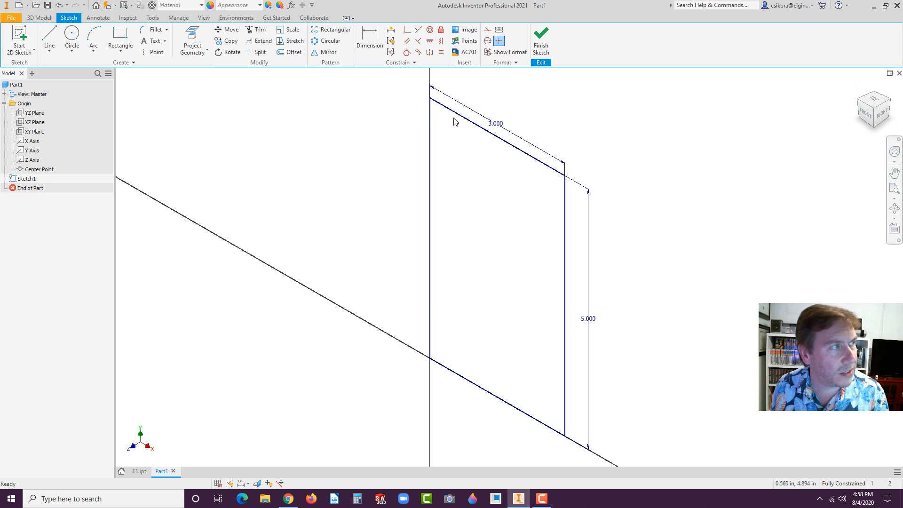
click(38, 18)
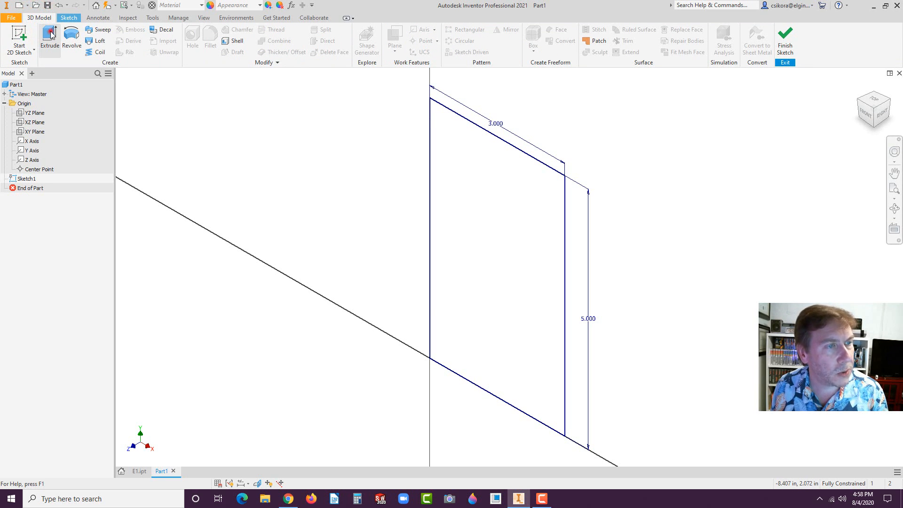
click(49, 34)
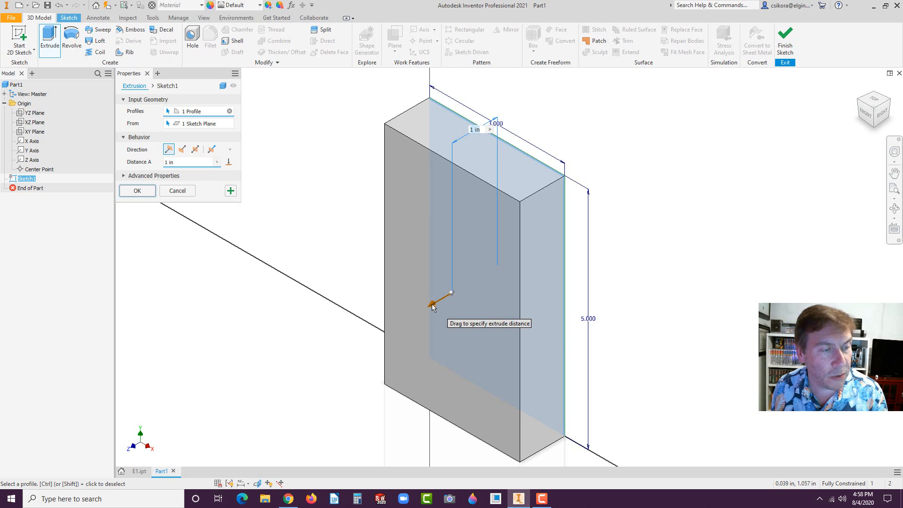
mouse_move(432, 305)
mouse_down()
mouse_move(391, 329)
mouse_move(437, 298)
mouse_up()
drag(434, 303, 456, 291)
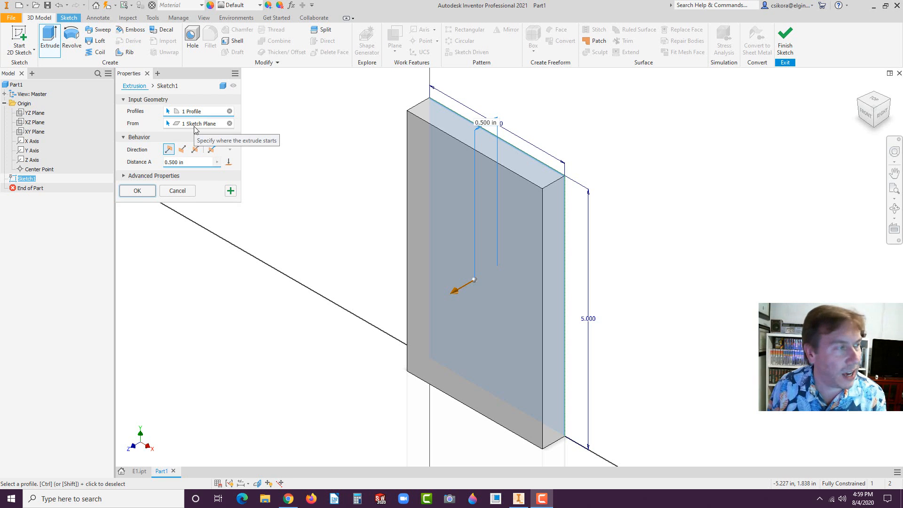
click(138, 191)
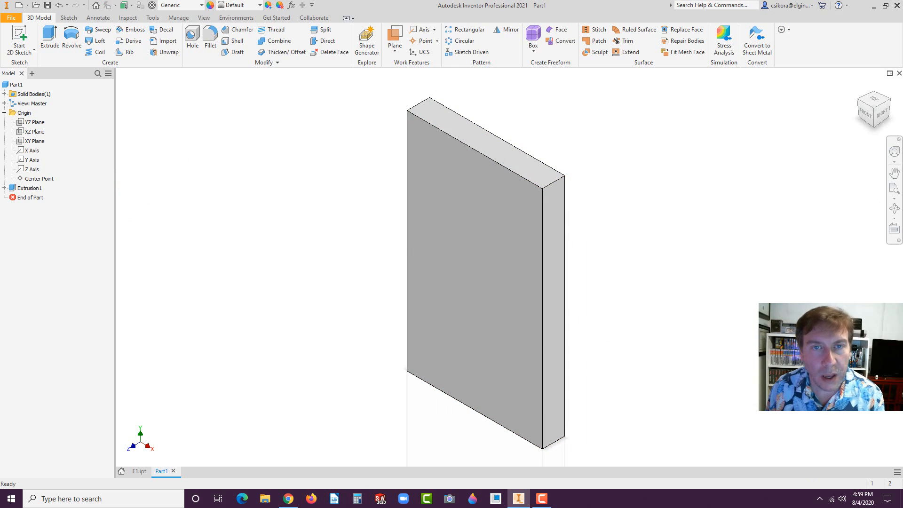
Examine the block in right, front, bottom and home views, with the front view rotated a quarter turn and back, and from a free angle.
click(867, 116)
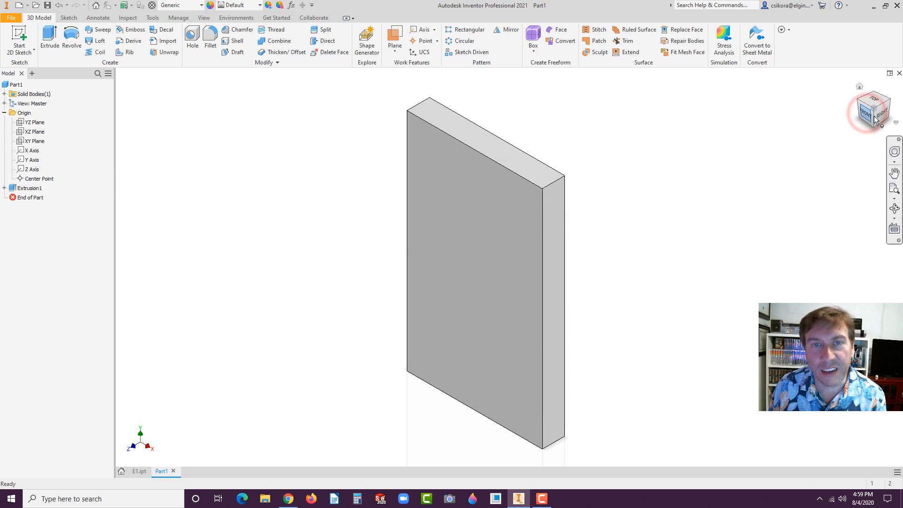
click(883, 114)
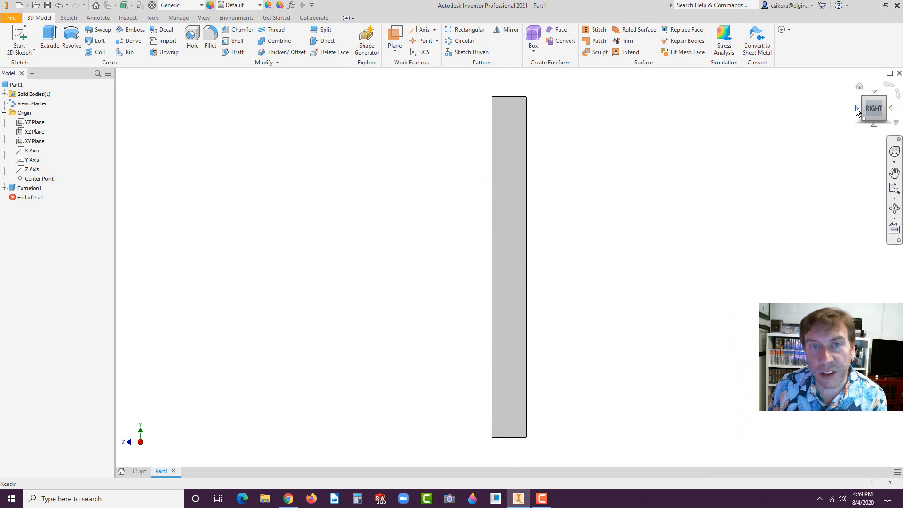
click(857, 108)
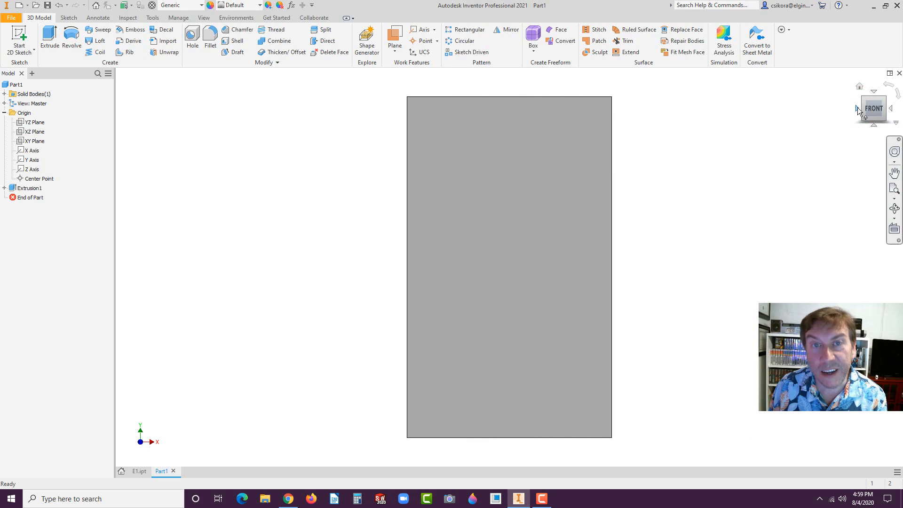
click(873, 124)
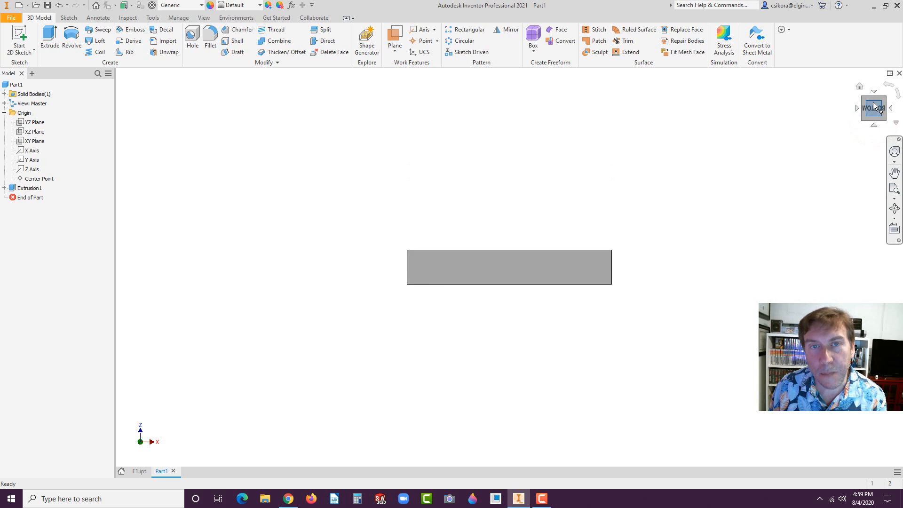
click(859, 86)
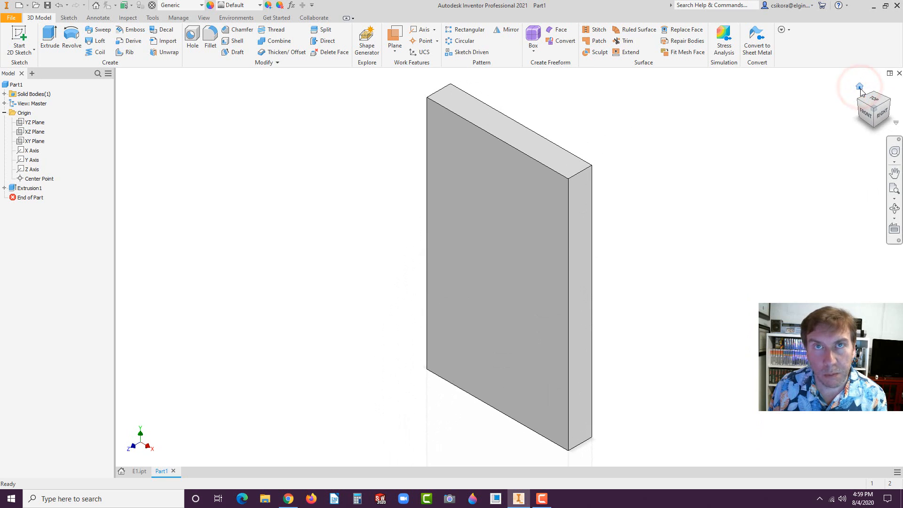
click(865, 114)
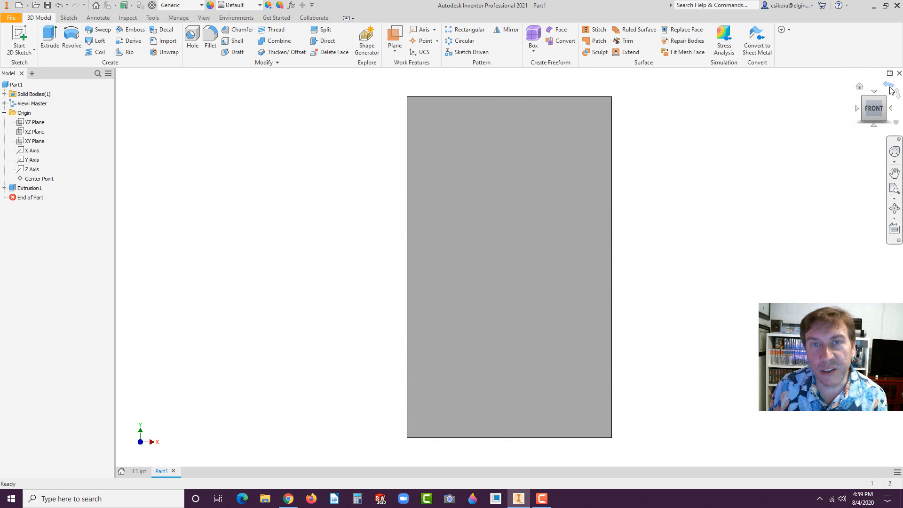
click(890, 87)
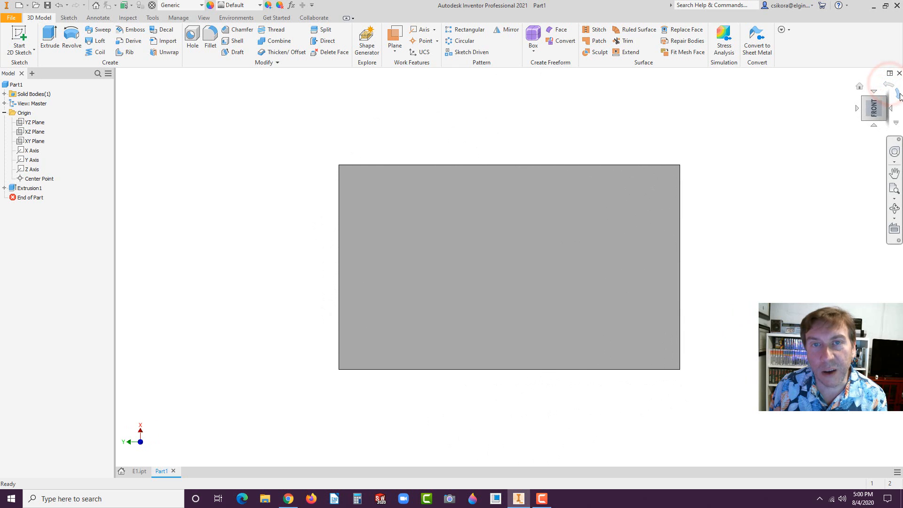
click(898, 93)
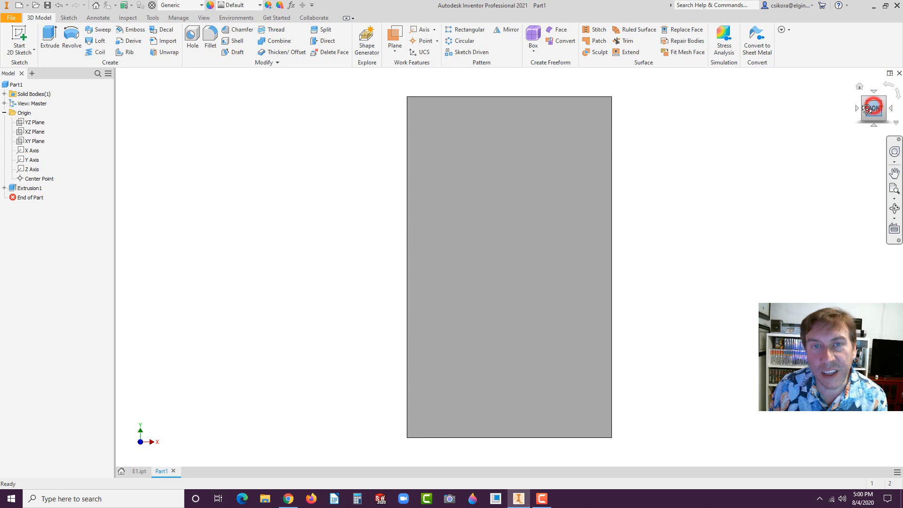
mouse_move(866, 109)
mouse_down()
mouse_move(828, 139)
mouse_move(818, 128)
mouse_up()
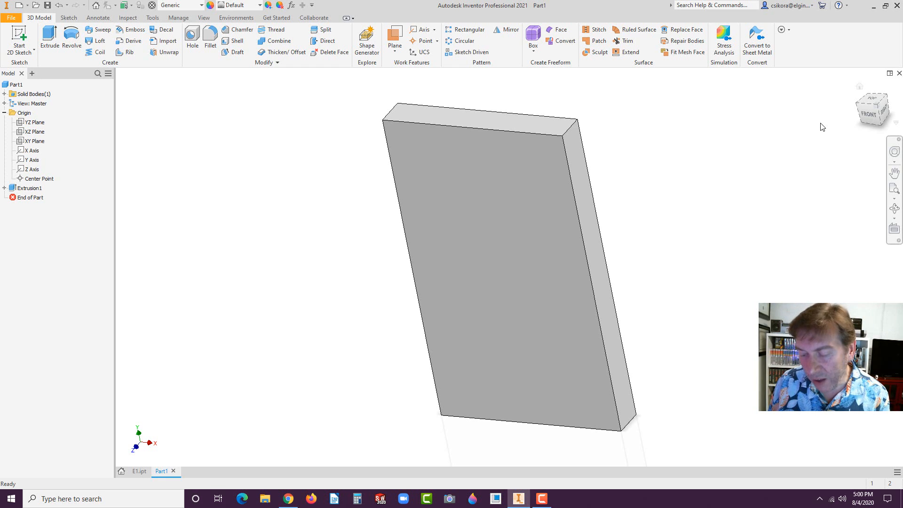
Examine the block's upper front corner up close, and return to the home view of the whole part.
scroll(807, 105, down, 1)
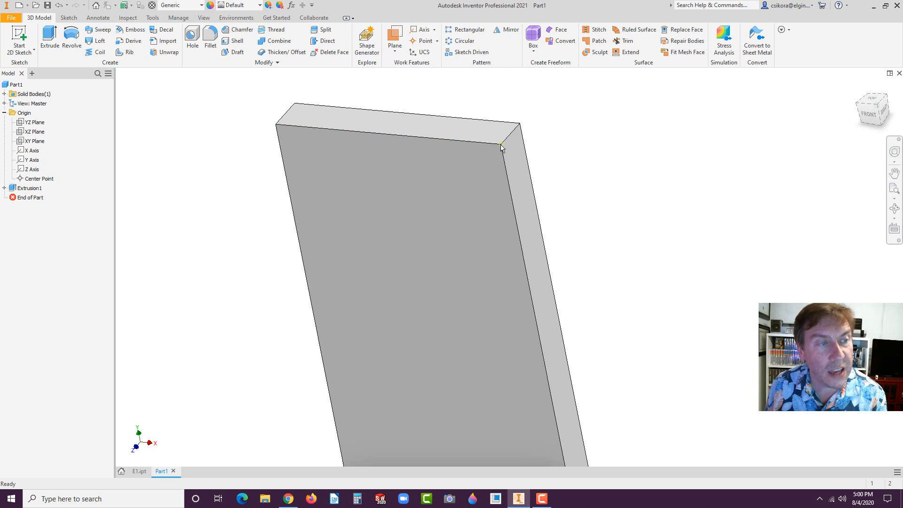
scroll(501, 147, up, 1)
scroll(502, 145, down, 4)
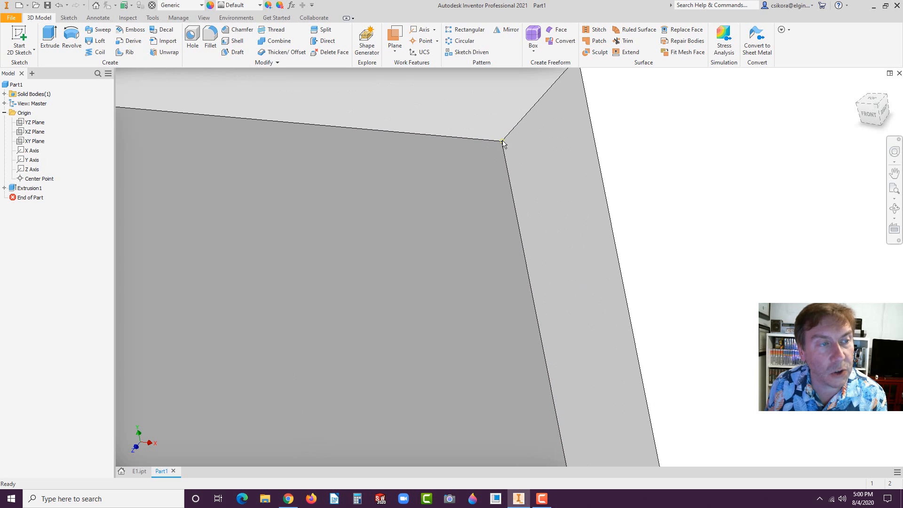
scroll(503, 142, down, 1)
scroll(504, 144, down, 2)
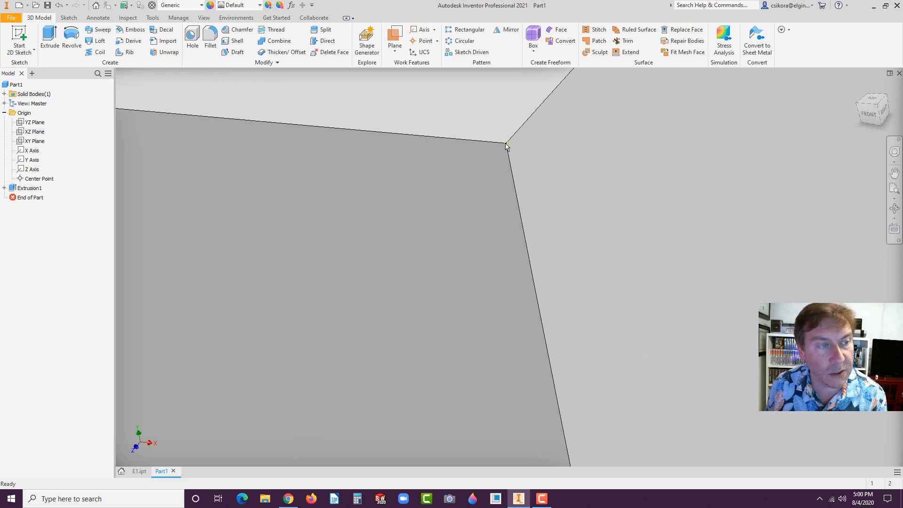
scroll(508, 148, up, 4)
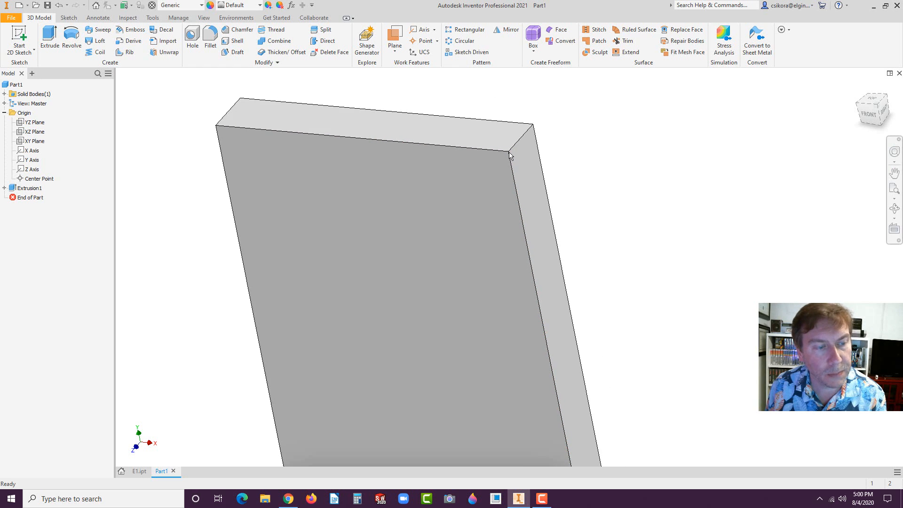
scroll(510, 156, up, 3)
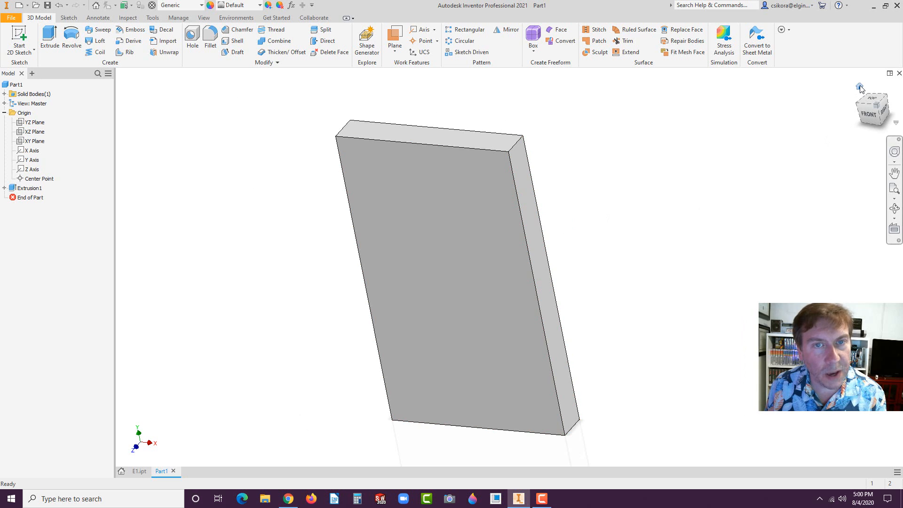
click(860, 87)
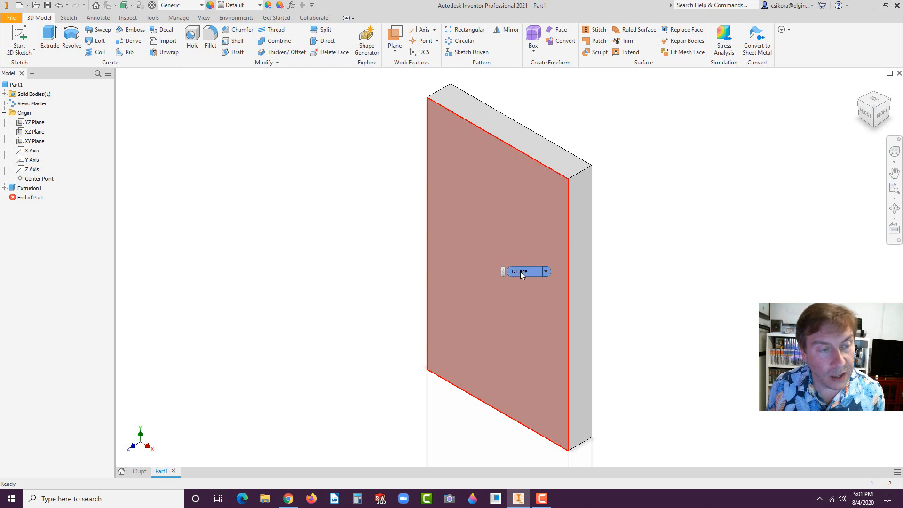
Select the block's front face and examine it from a shifted and orbited view, clear the selection and restore the home view.
click(520, 271)
middle_drag(510, 300, 553, 301)
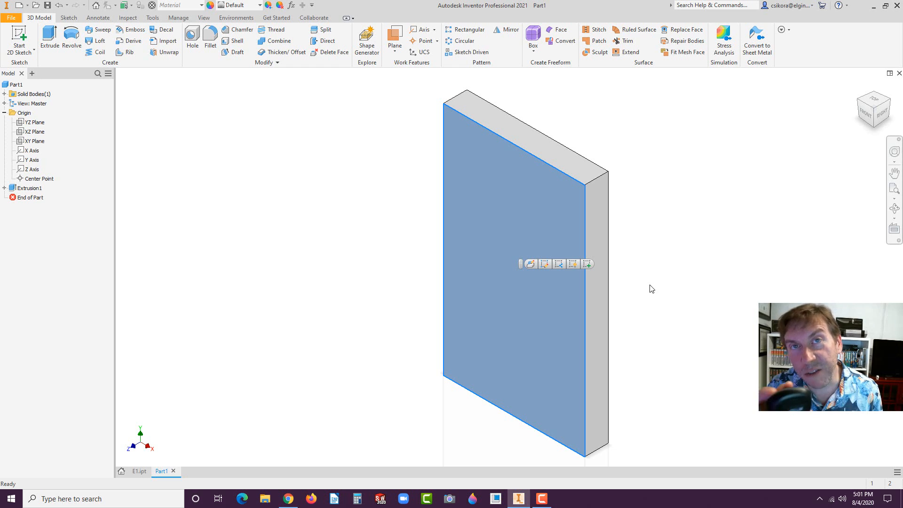
click(513, 317)
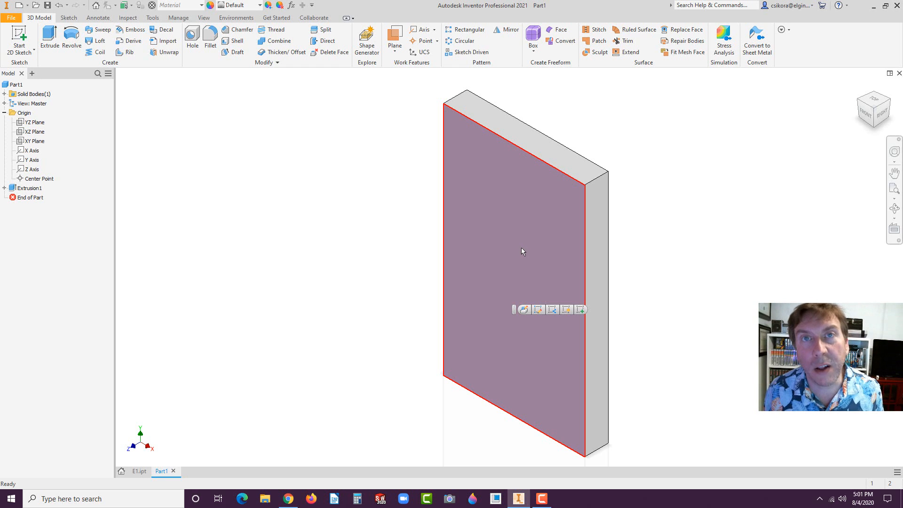
mouse_move(521, 248)
shift+middle_down()
mouse_move(451, 263)
mouse_move(544, 224)
mouse_move(486, 212)
mouse_move(530, 226)
mouse_move(528, 256)
mouse_move(538, 241)
mouse_move(530, 243)
shift+middle_up()
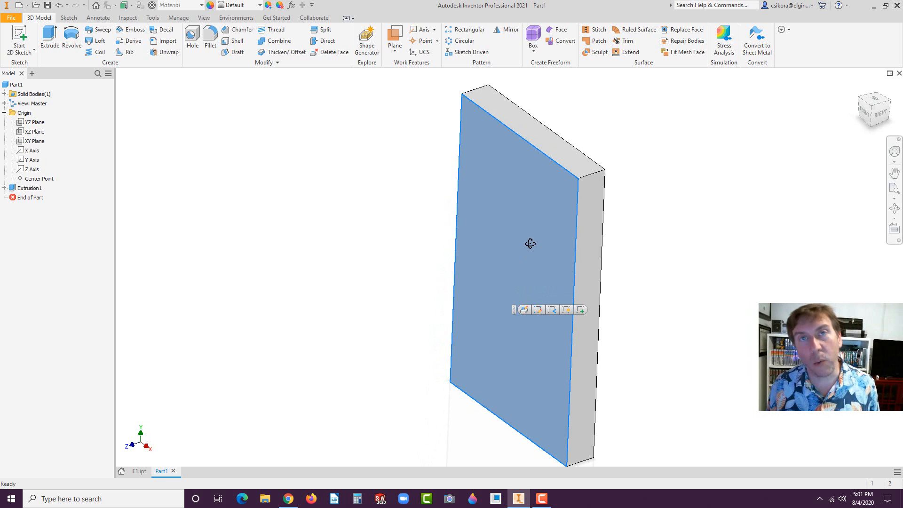
click(639, 244)
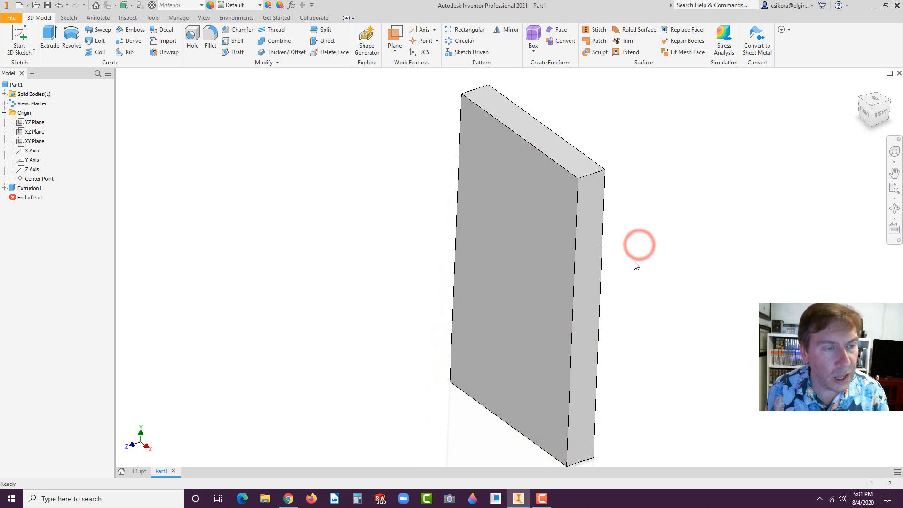
click(858, 88)
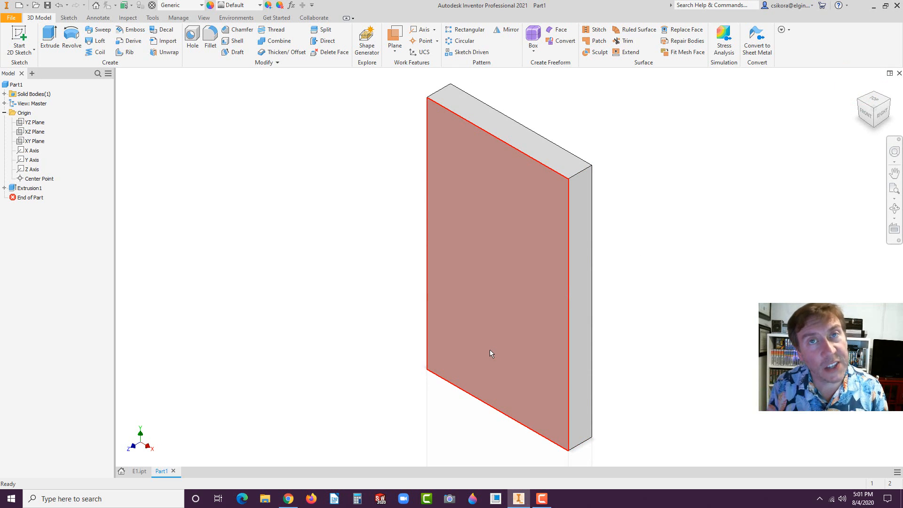
On a new sketch on the block's front face, draw a two-point rectangle from the origin across the full width, about 1.64 in high.
mouse_move(490, 350)
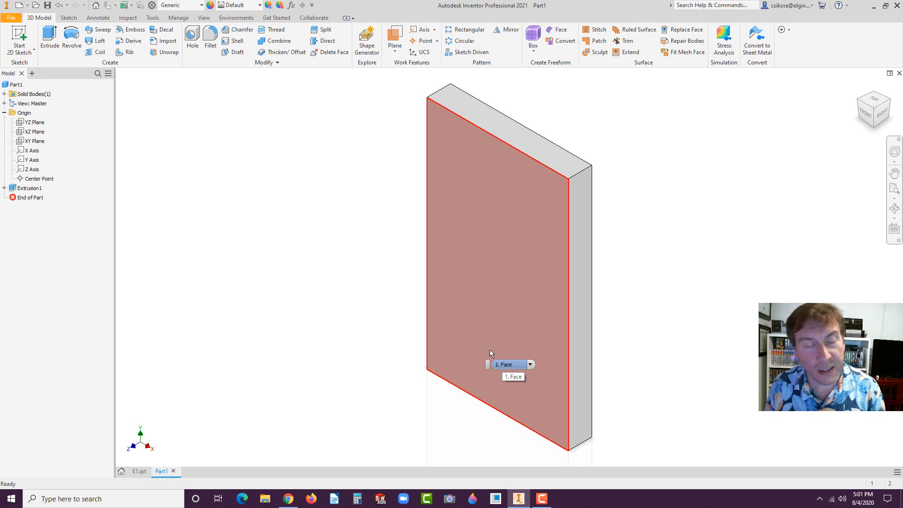
click(495, 315)
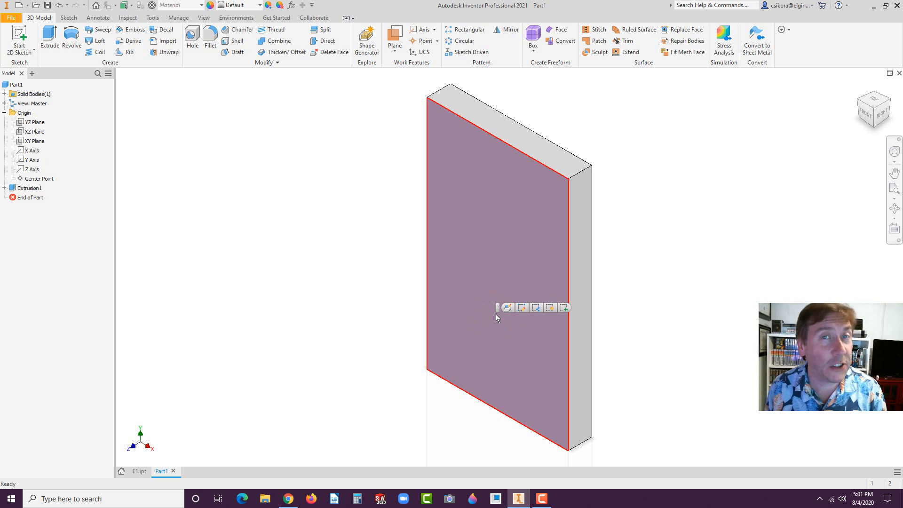
mouse_move(496, 318)
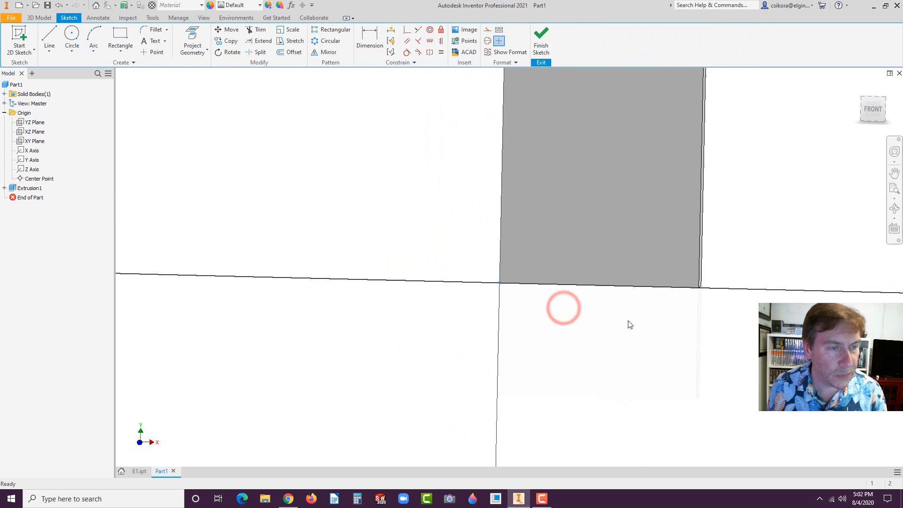
click(874, 109)
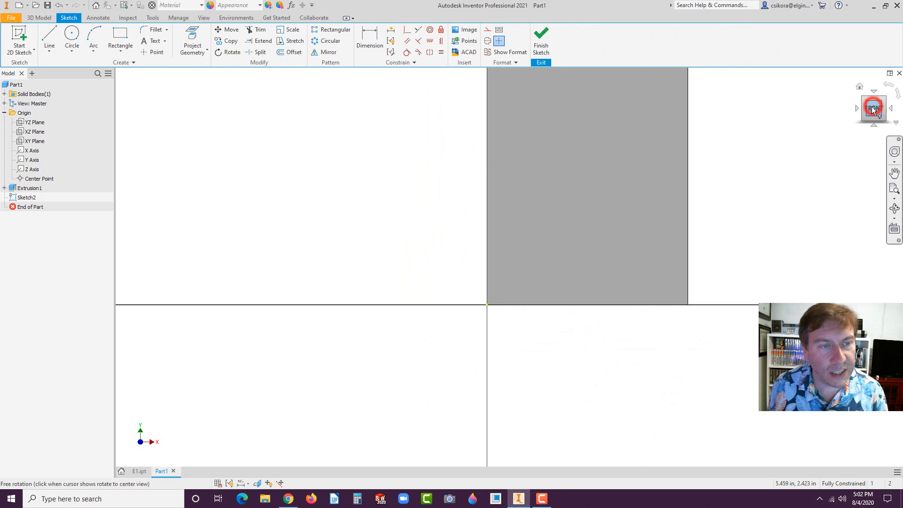
click(120, 35)
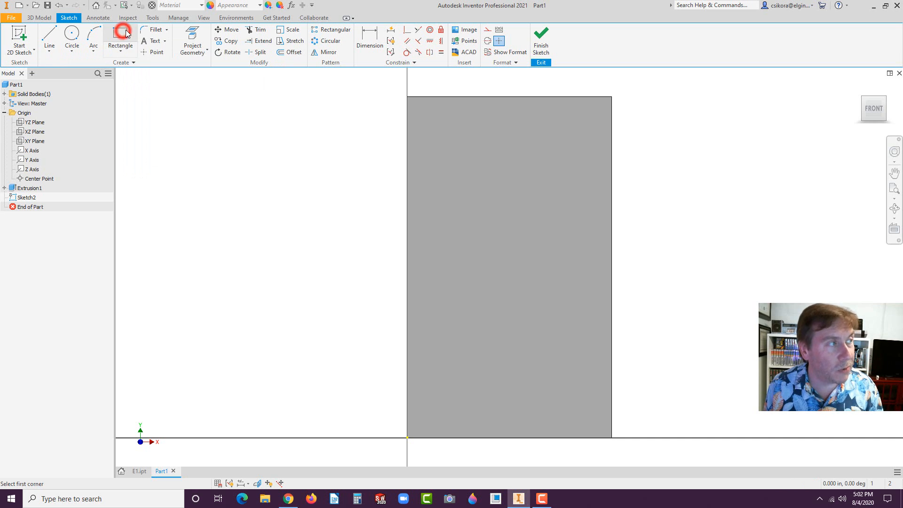
click(406, 437)
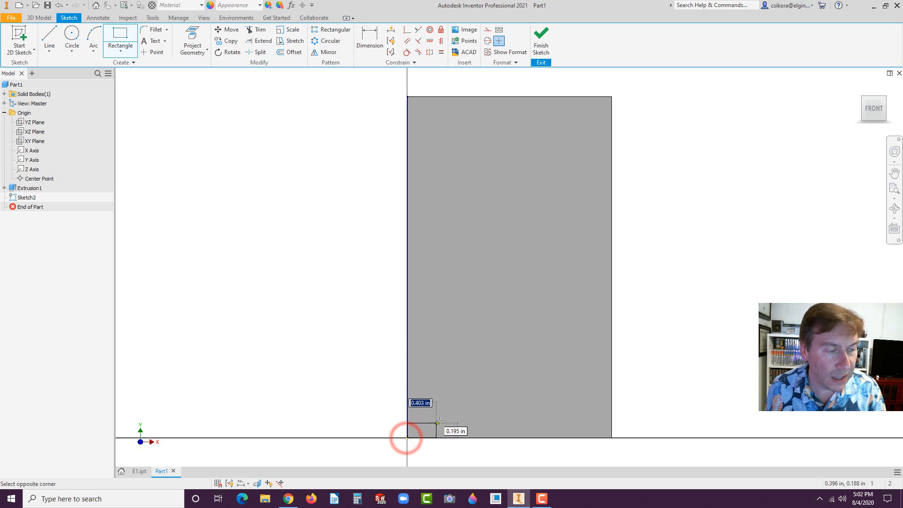
click(611, 325)
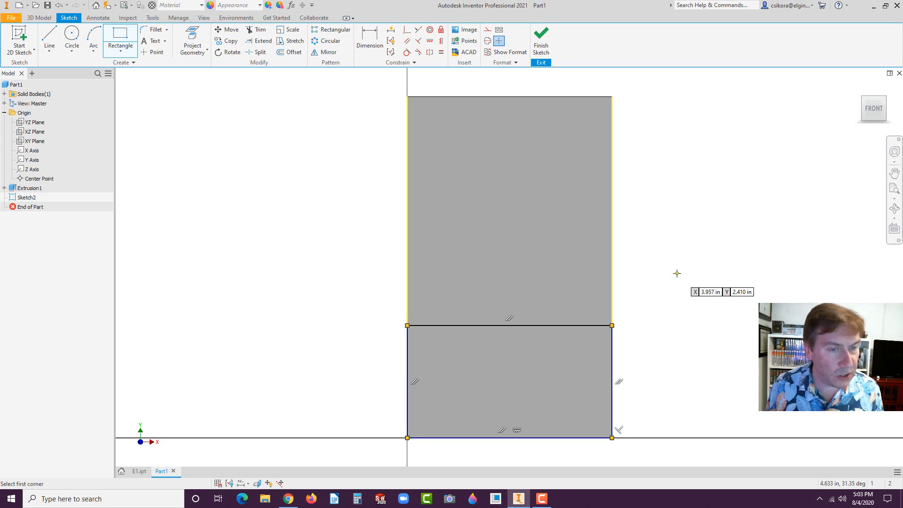
key(Escape)
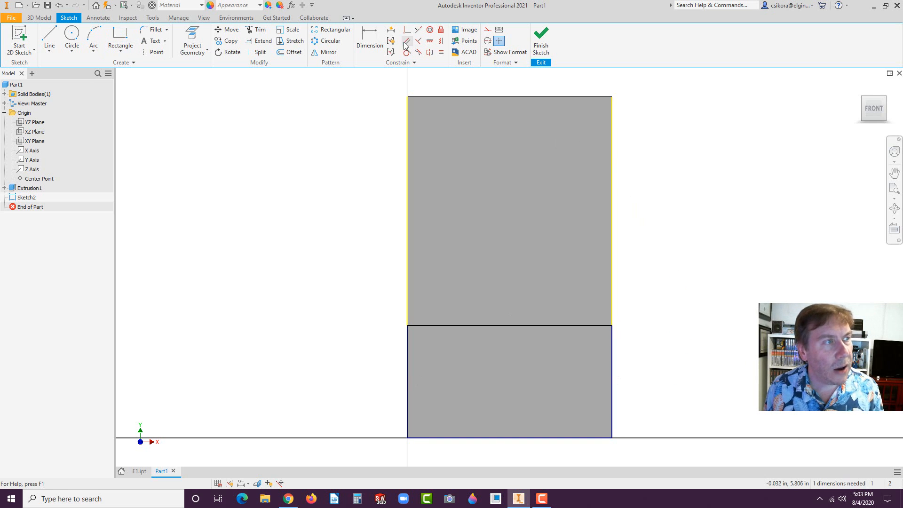
Dimension the distance between the sketched rectangle's bottom and top edges and set it to 1.5 in.
click(371, 45)
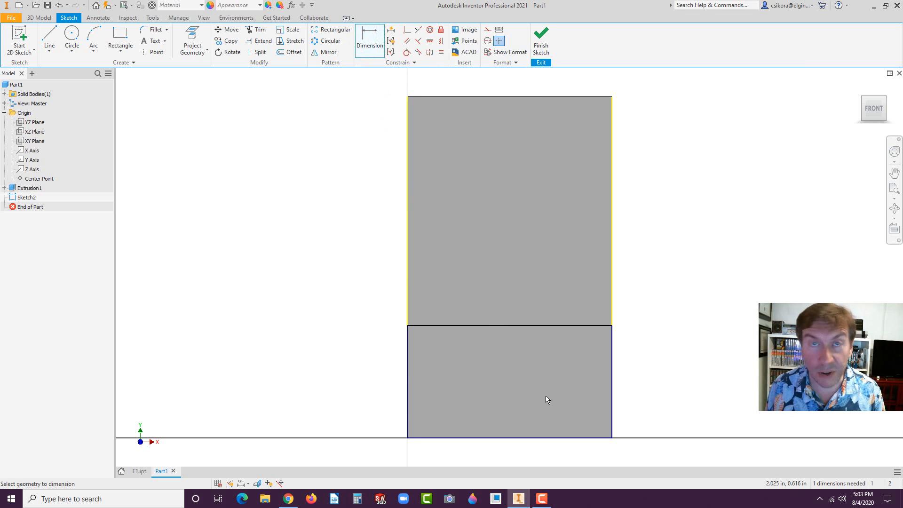
click(595, 438)
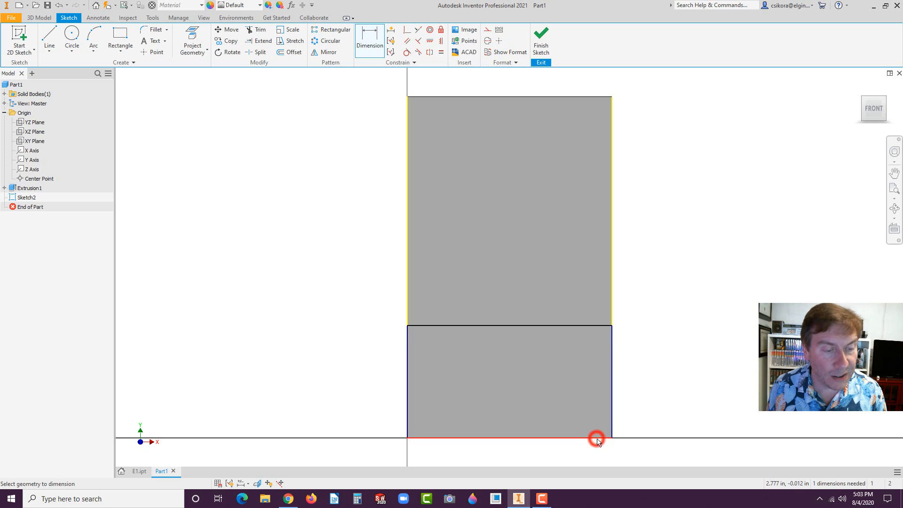
click(596, 325)
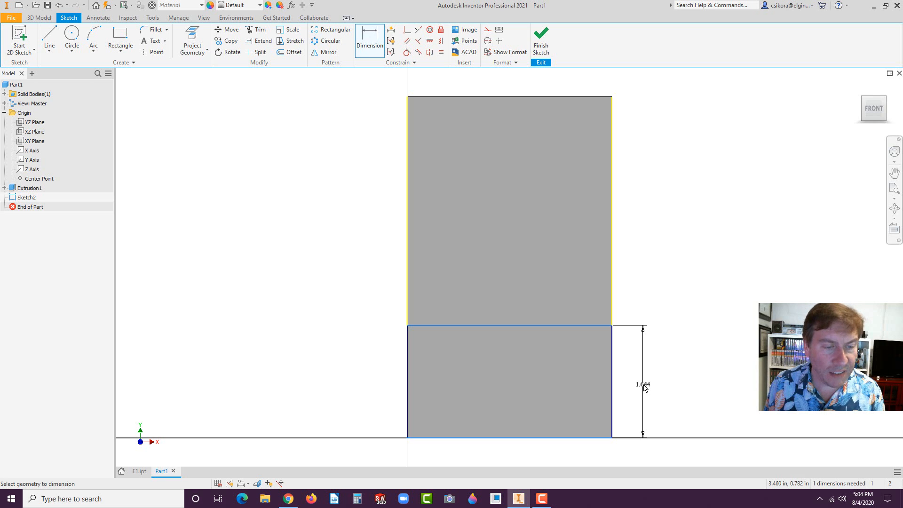
click(644, 386)
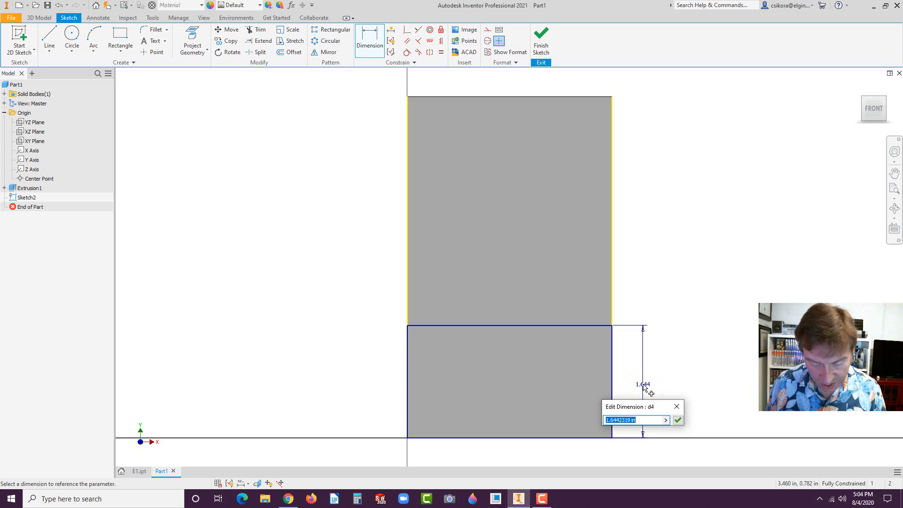
text(1.5)
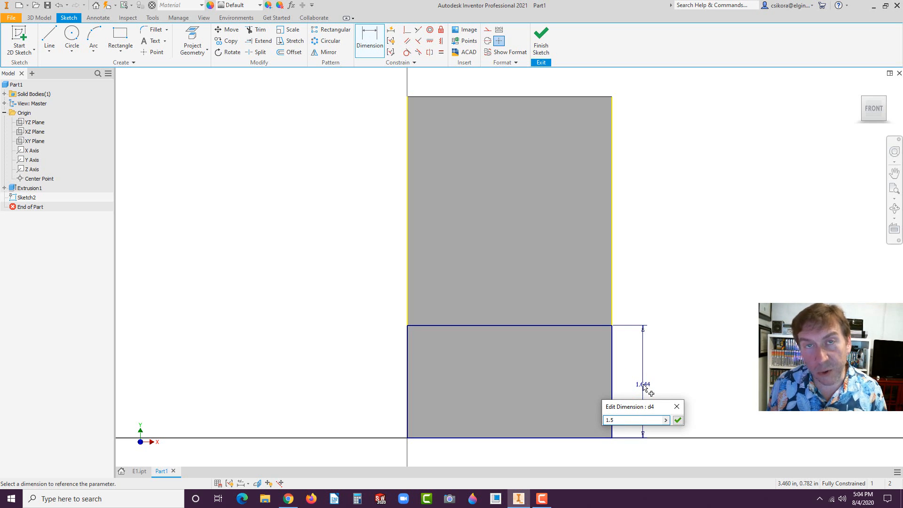
key(Return)
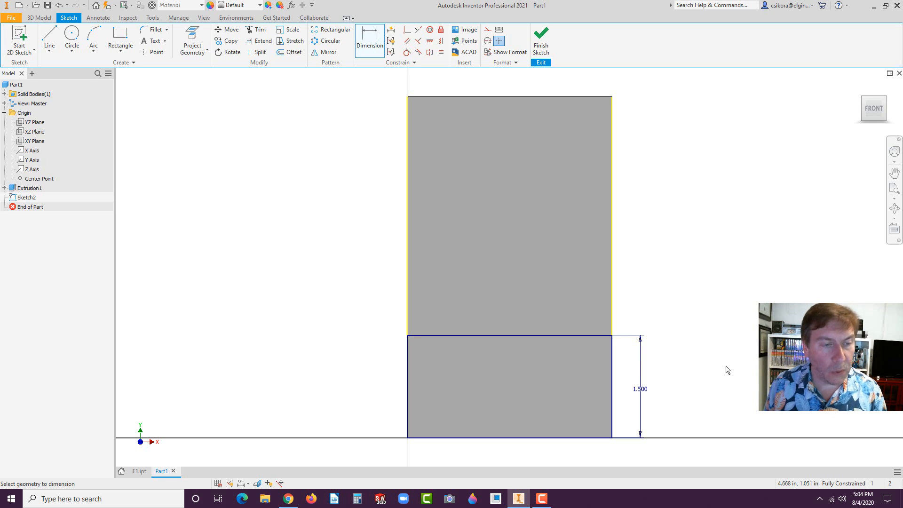
Extrude the 1.5 in high rectangle 0.5 in outward from the block's front face, joined to the solid.
click(41, 19)
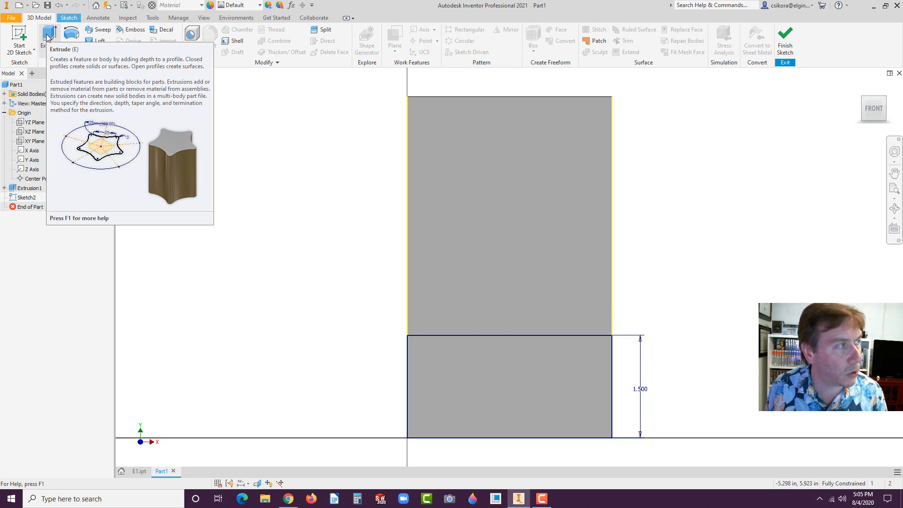
click(48, 36)
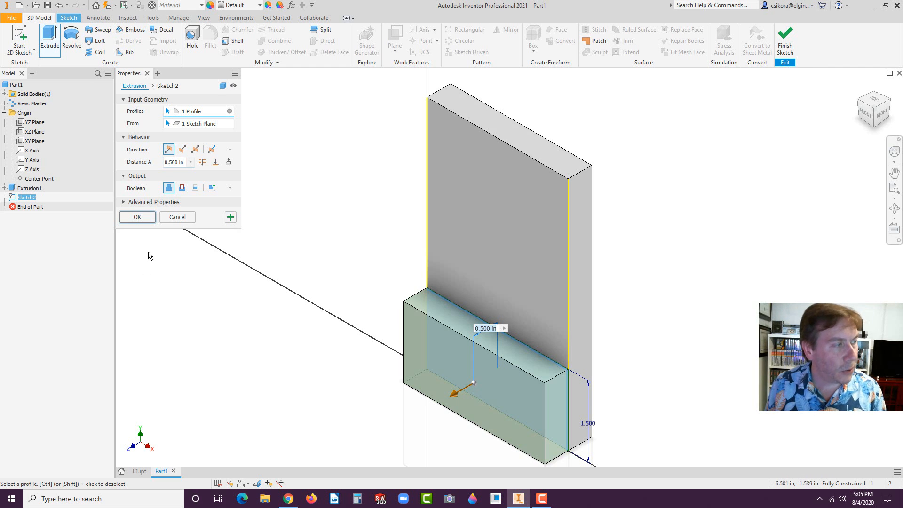
click(140, 217)
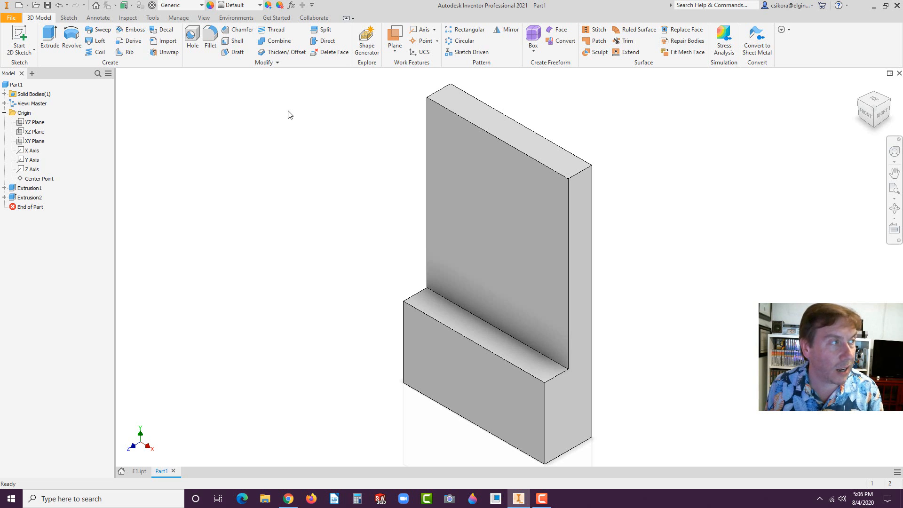
On a new sketch on the block's upper front face, draw a center-point circle of 0.75 in diameter near the upper left corner.
click(474, 188)
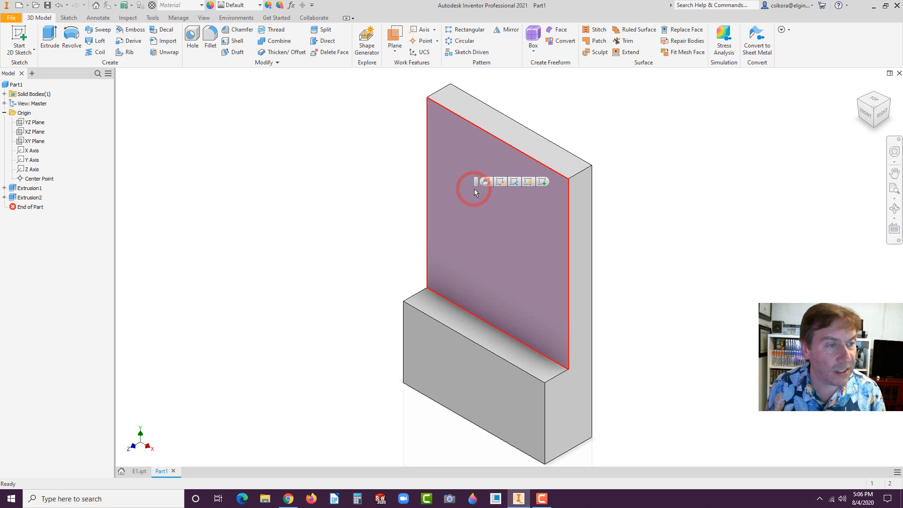
click(485, 181)
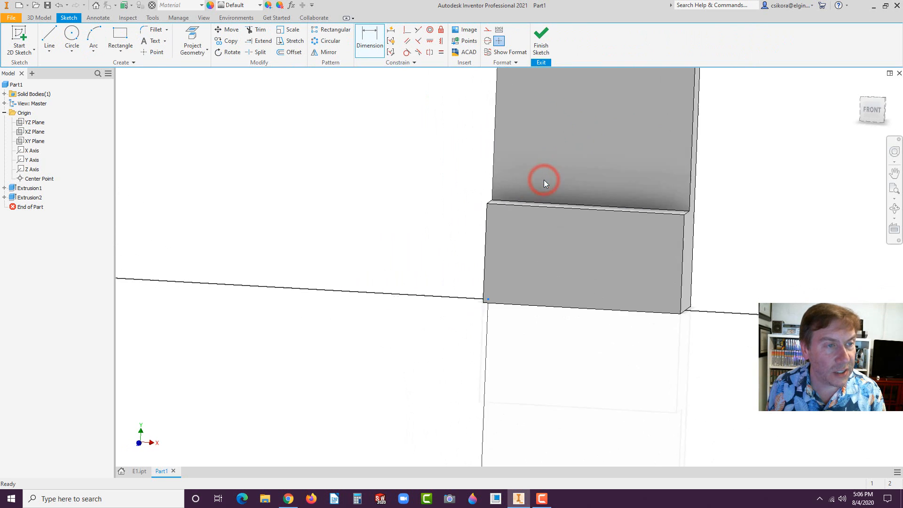
click(872, 109)
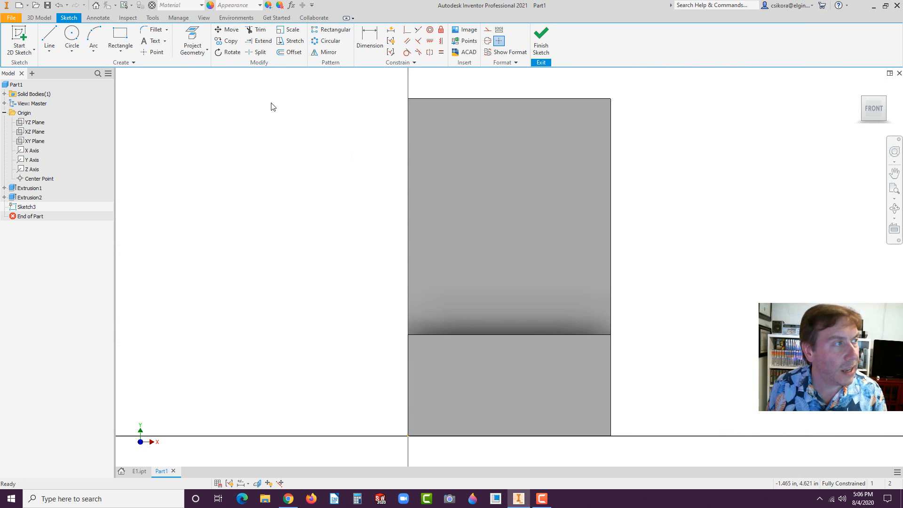
click(68, 49)
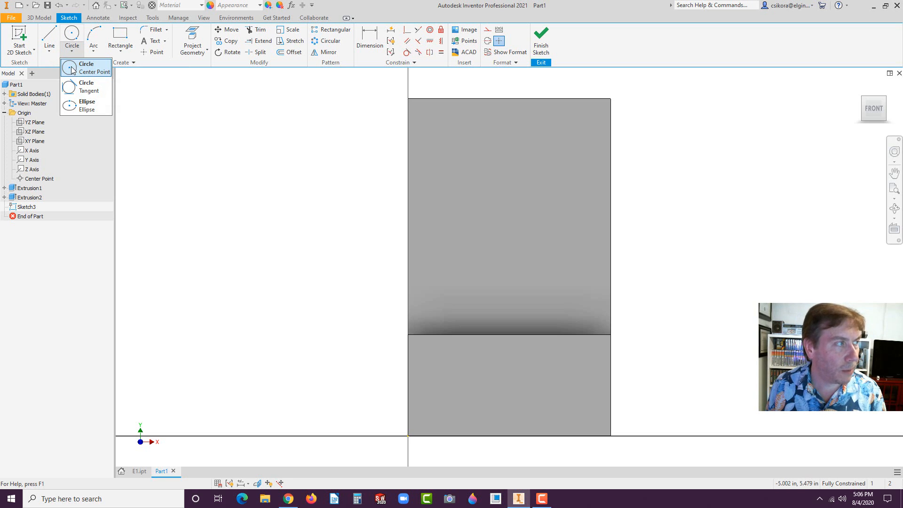
click(71, 67)
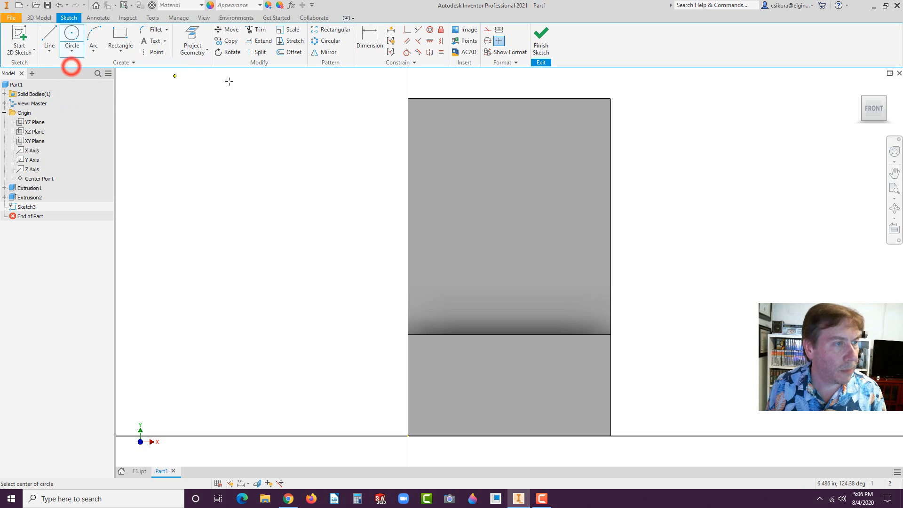
click(454, 160)
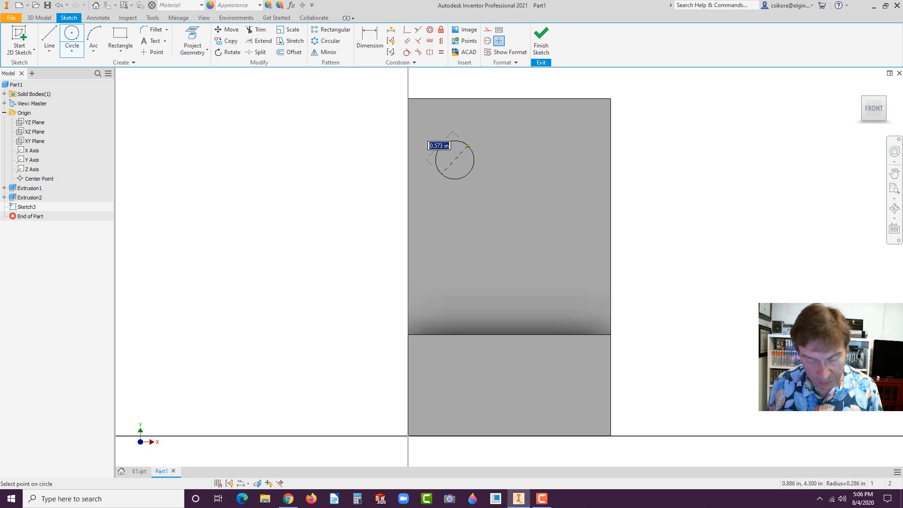
text(.75)
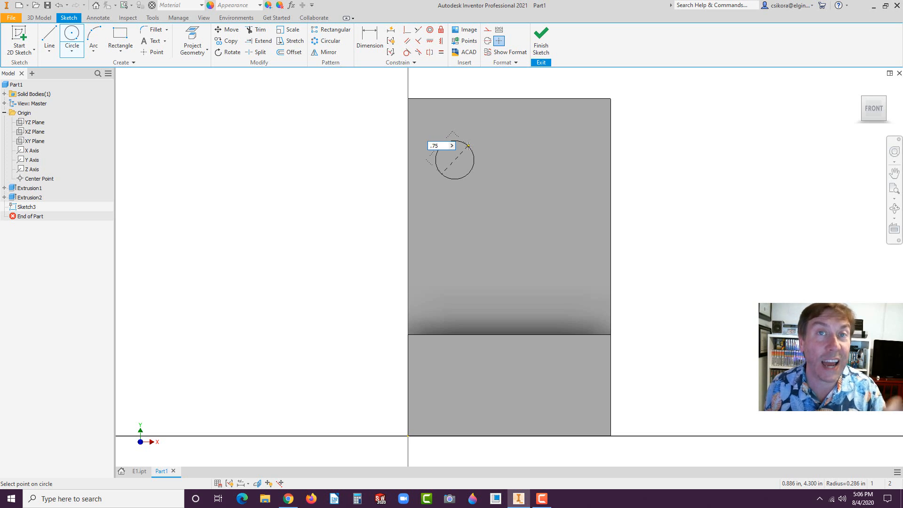
key(Return)
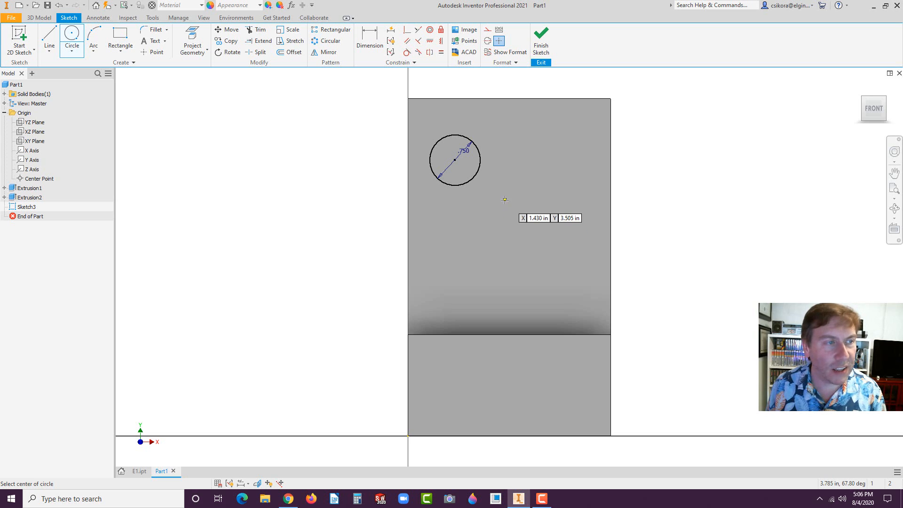
Dimension the circle's center from the face's left edge and set the distance to 1 in.
click(370, 45)
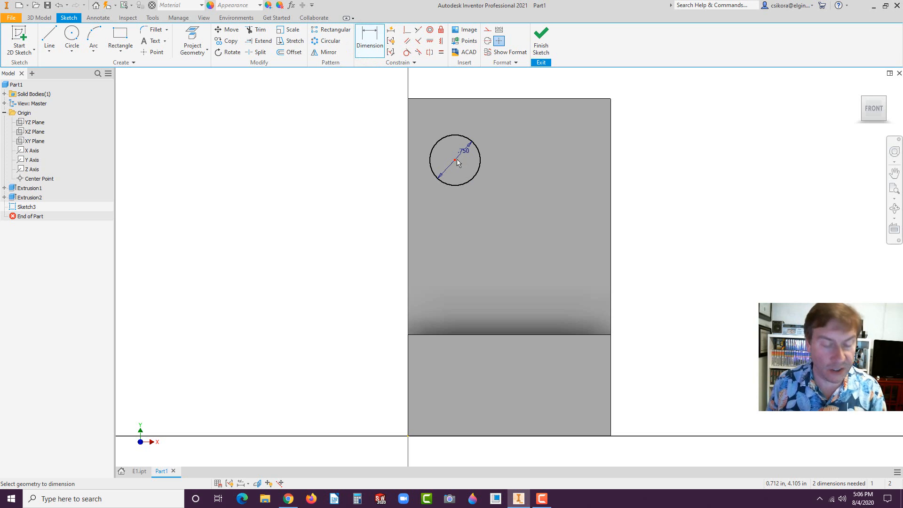
mouse_move(456, 160)
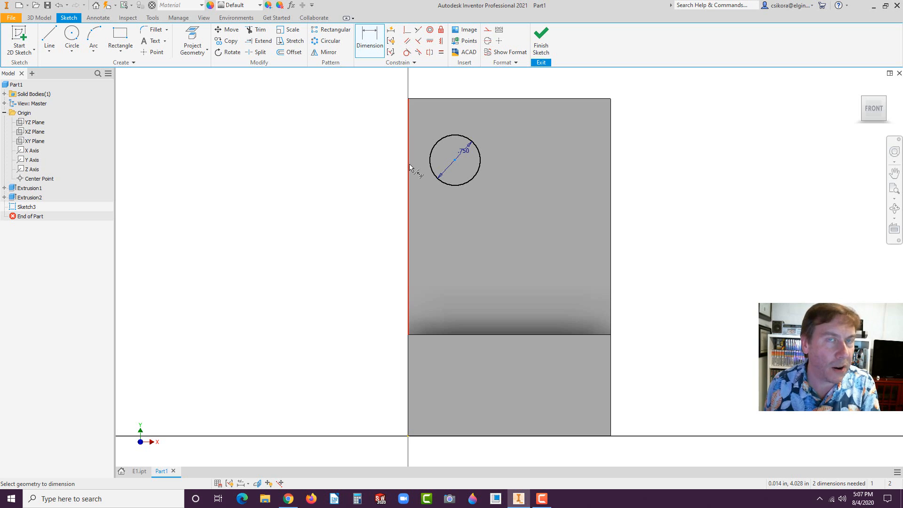
mouse_move(409, 167)
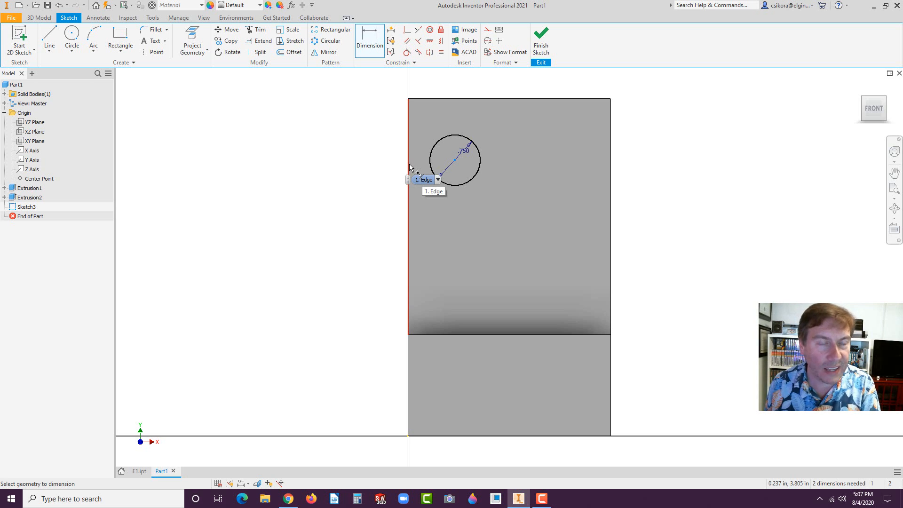
click(409, 167)
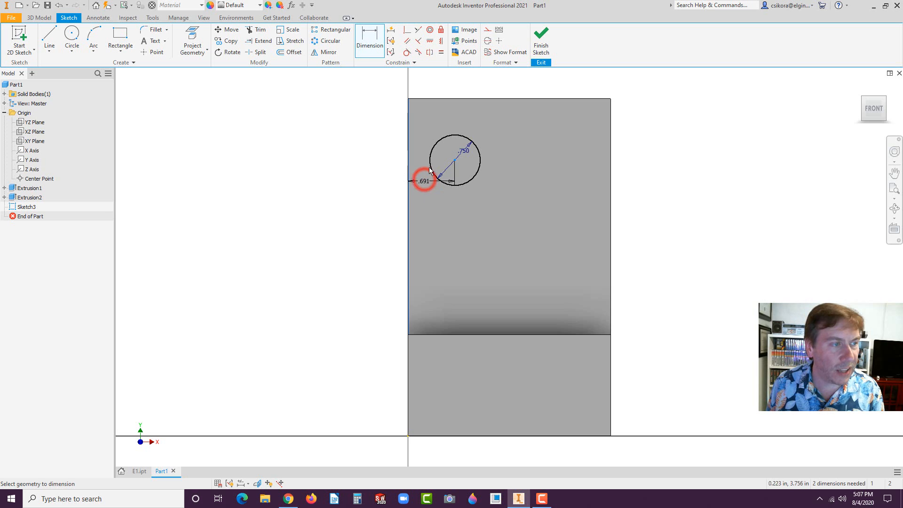
click(430, 160)
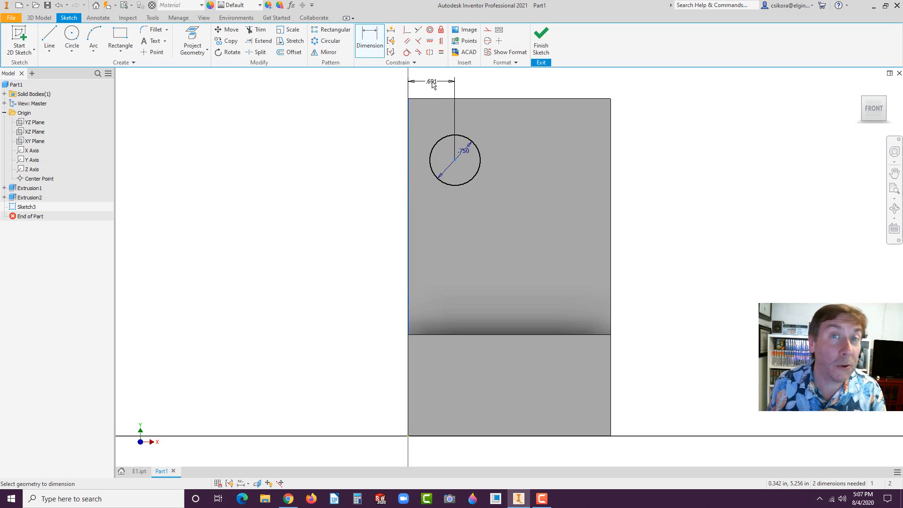
click(432, 84)
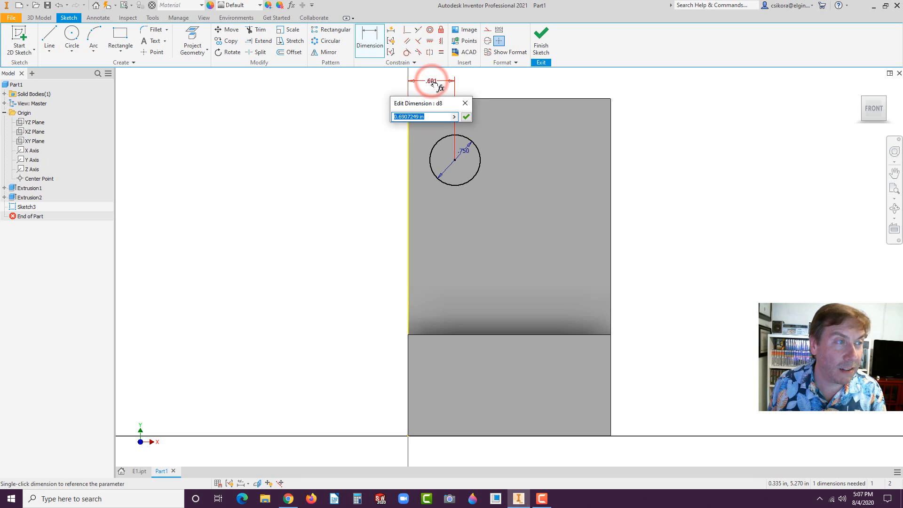
text(1)
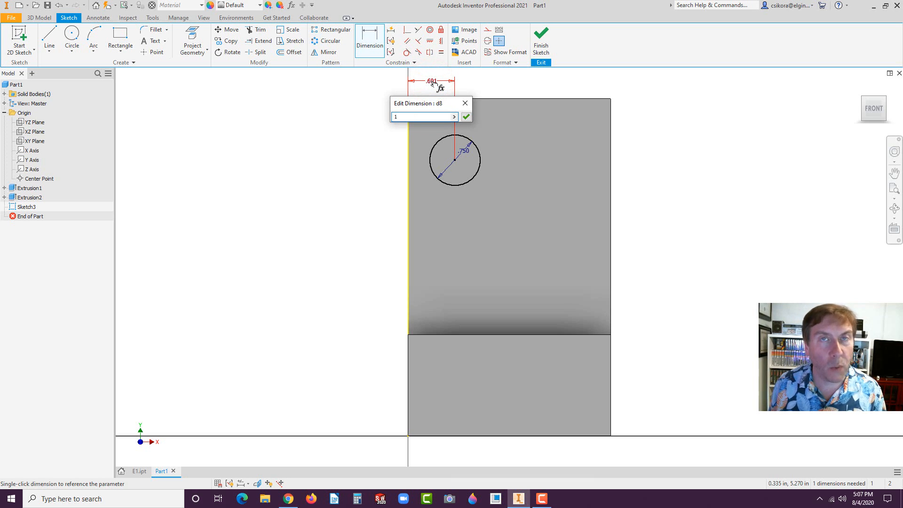
key(Return)
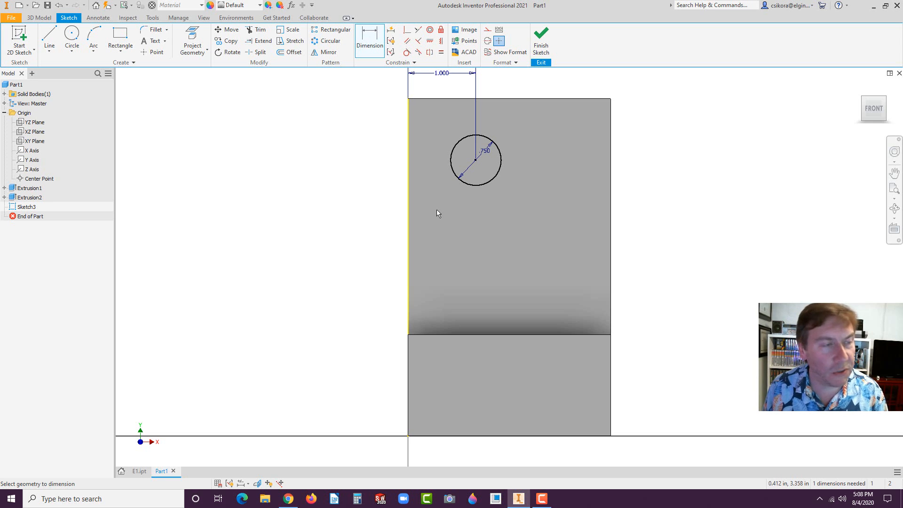
Dimension the circle's center from the face's top edge and set the distance to 1 in.
click(476, 163)
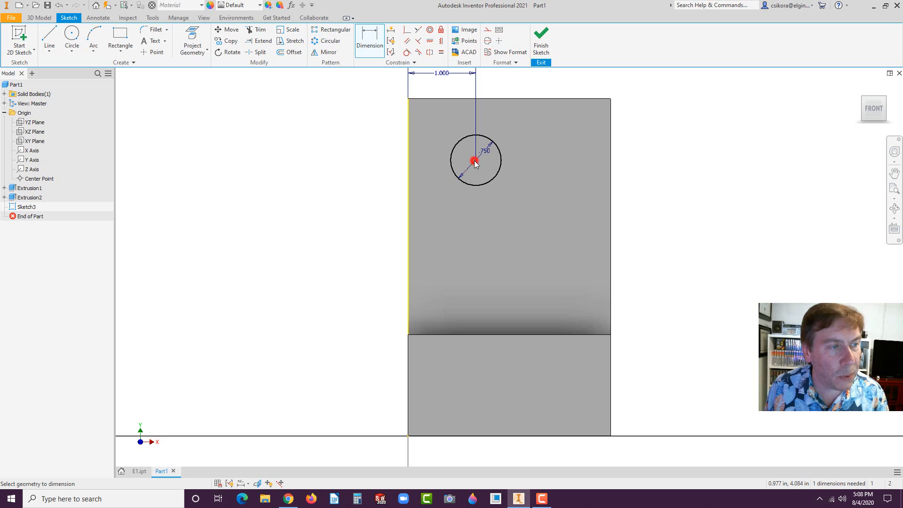
click(514, 98)
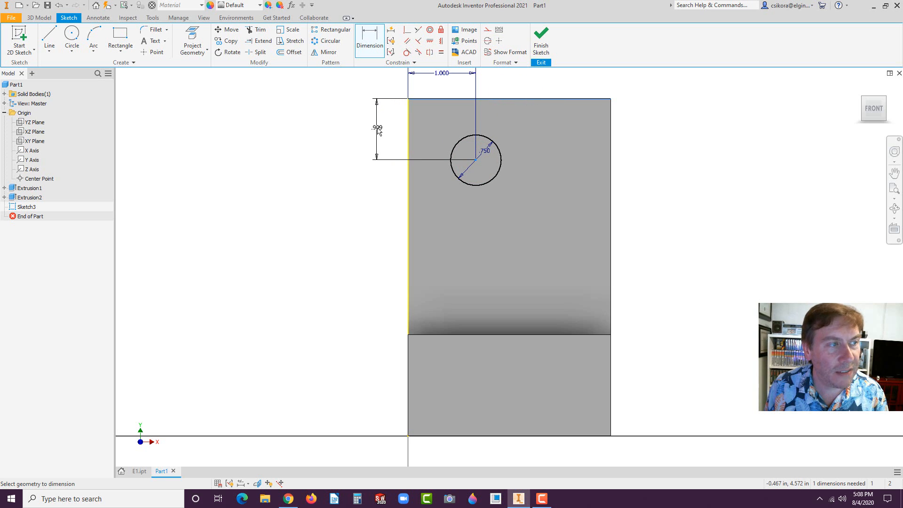
click(379, 129)
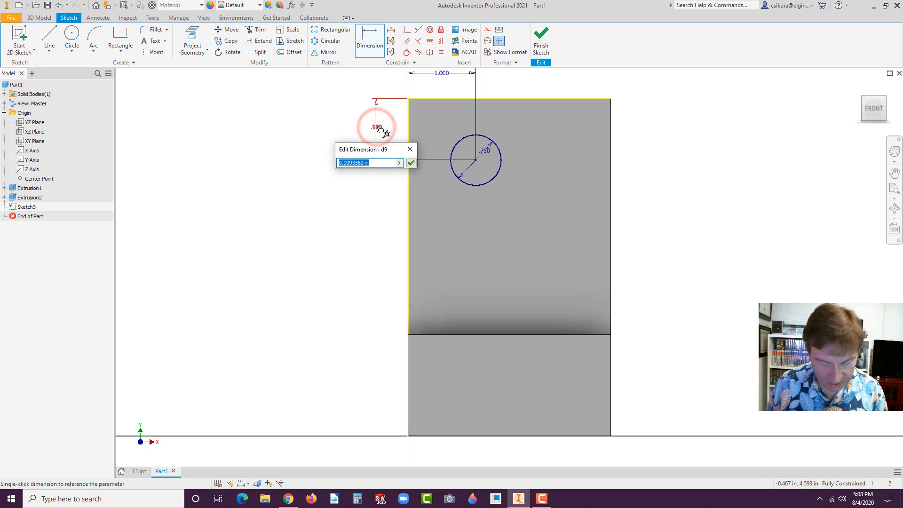
text(1)
key(Return)
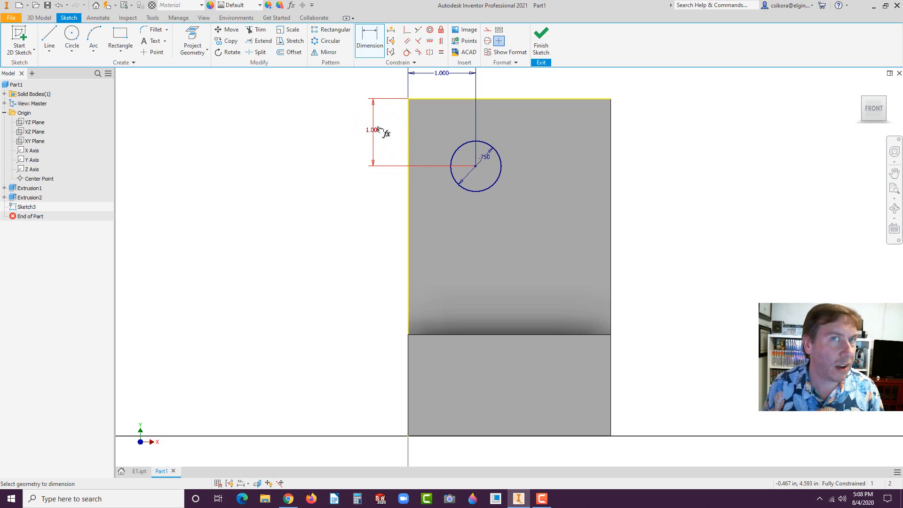
Extrude the circle as a cut through all in the flipped direction, and check the hole from an orbited view.
click(39, 17)
click(49, 37)
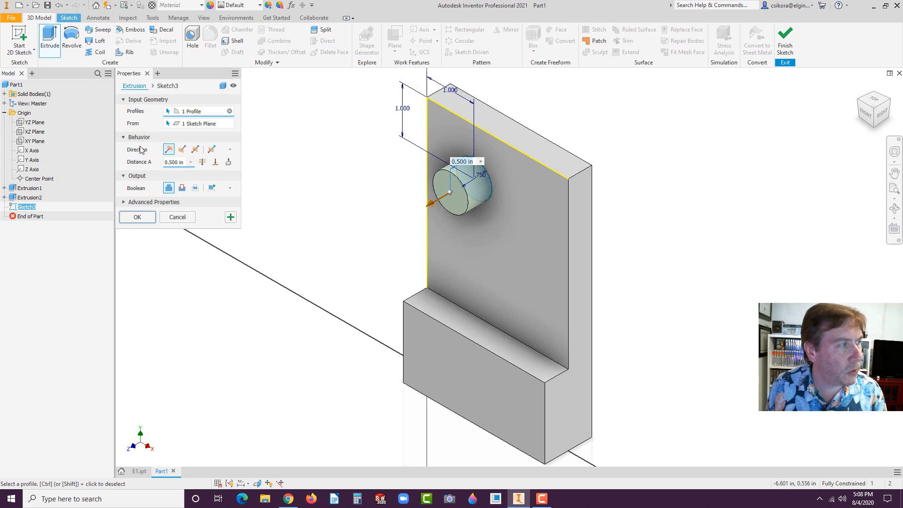
click(183, 149)
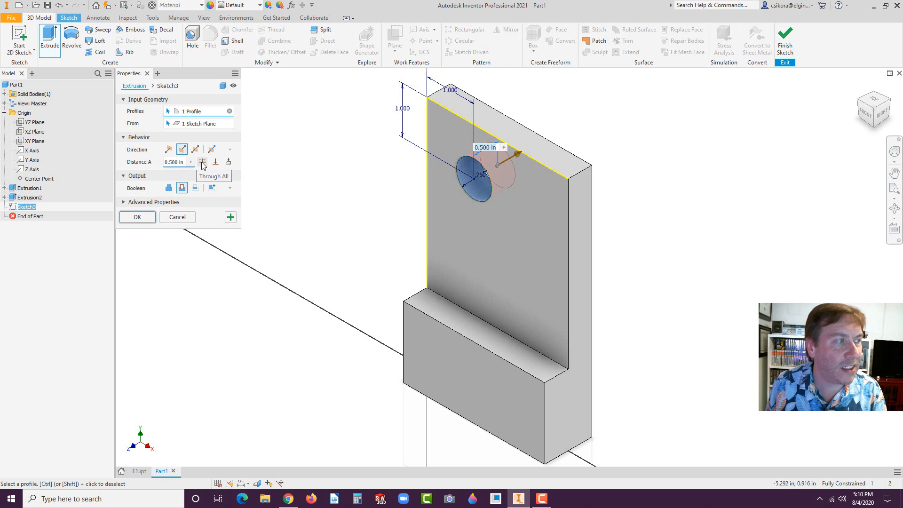
click(202, 162)
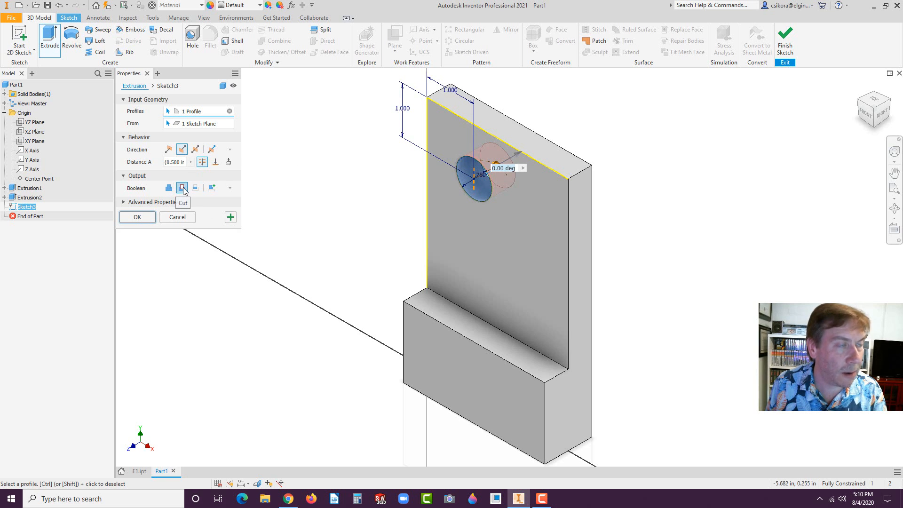
click(136, 217)
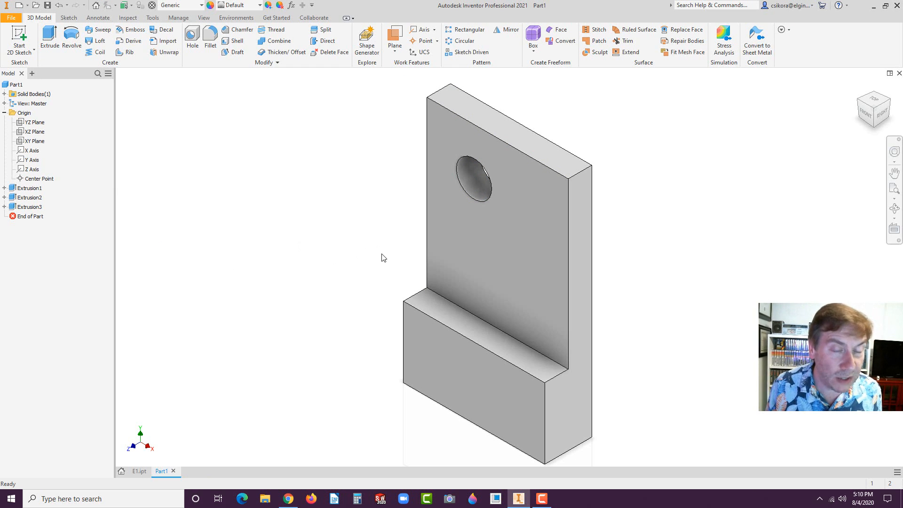
shift+middle_drag(385, 254, 414, 254)
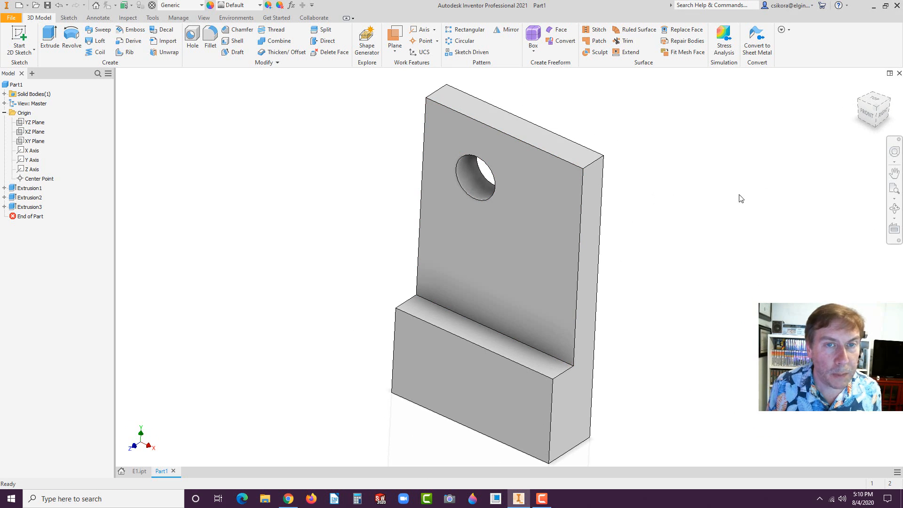
click(859, 88)
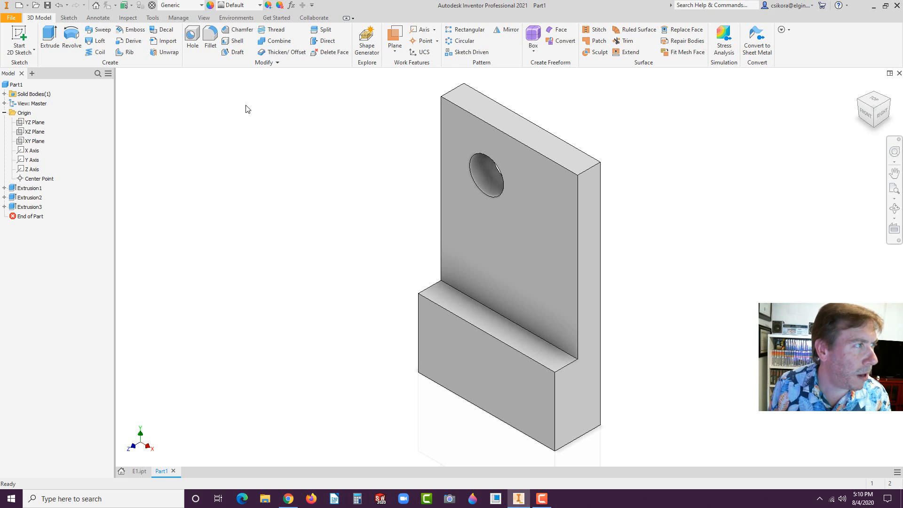
Start a fillet on the tall plate's upper right corner edge and set its radius to 1 in.
click(212, 37)
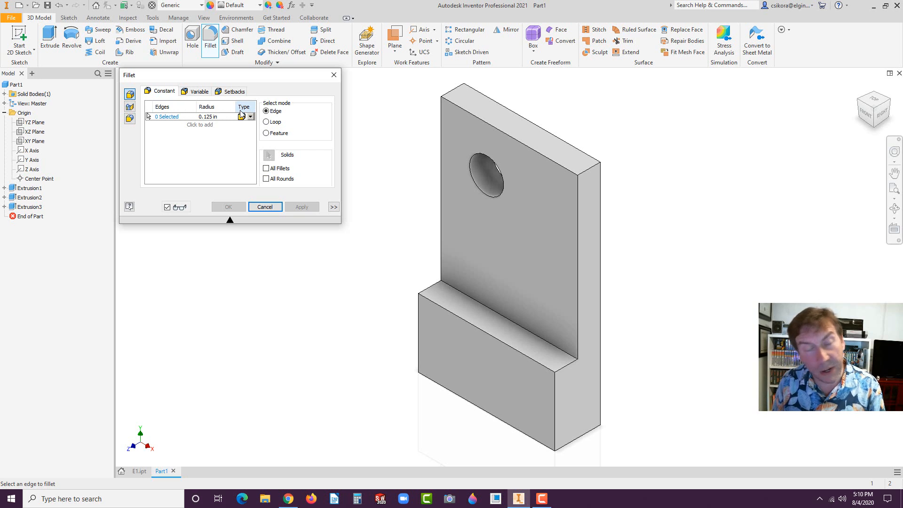
click(217, 117)
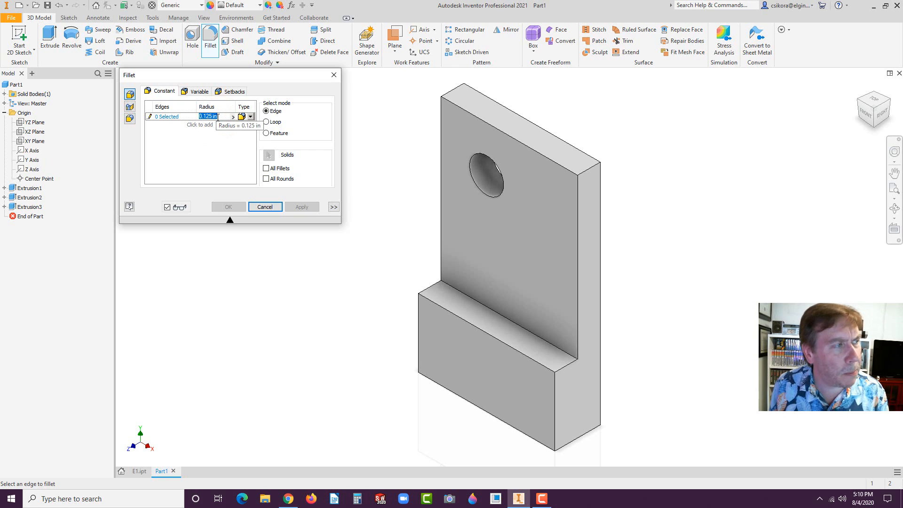
click(586, 172)
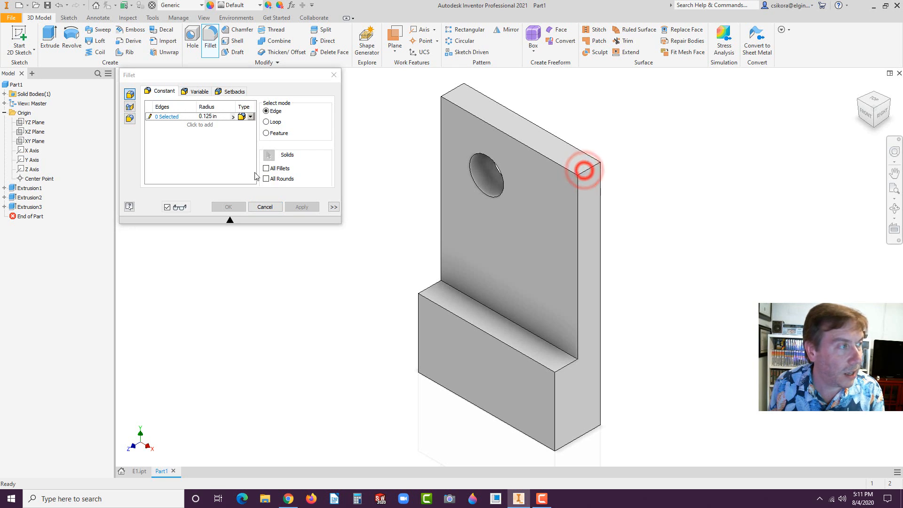
click(162, 117)
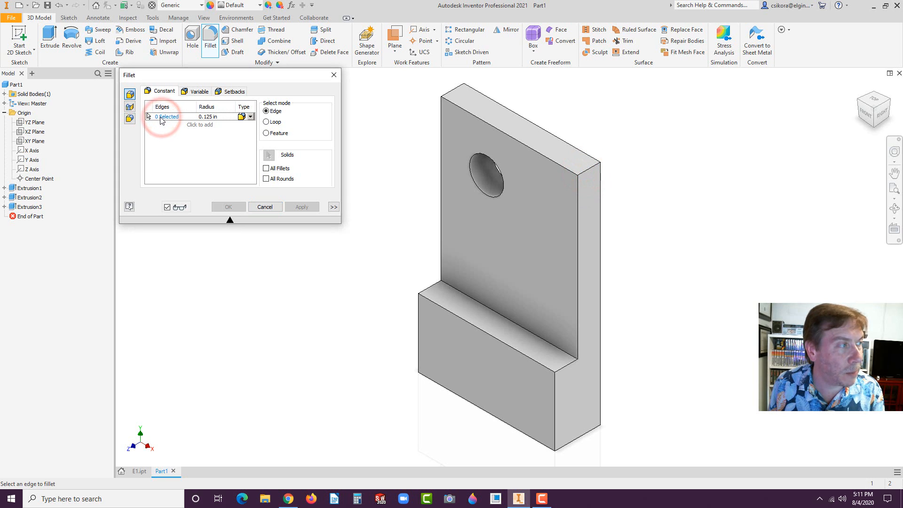
click(585, 175)
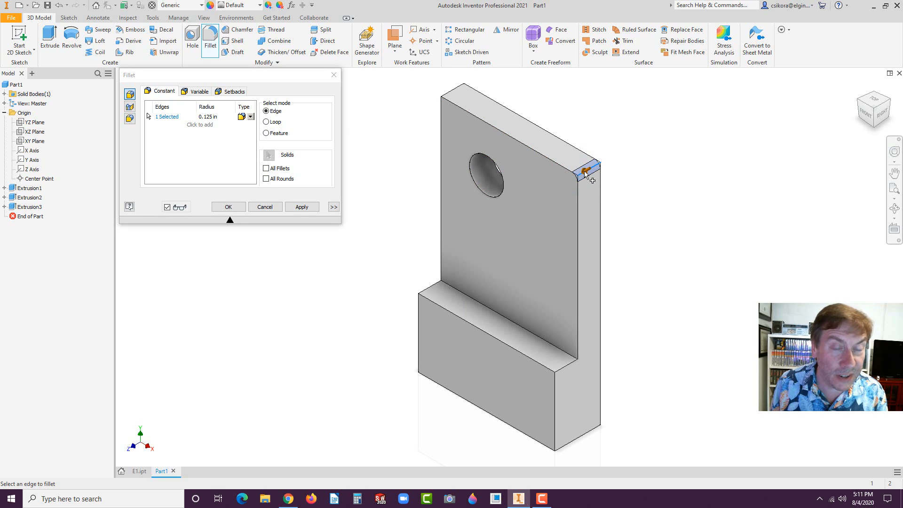
drag(585, 174, 574, 177)
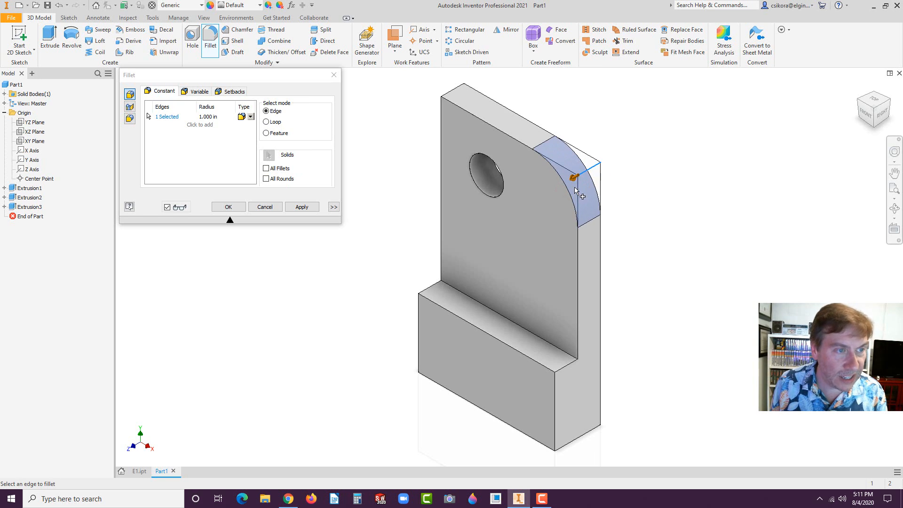
Add the lower step's right corner edge to the fillet, deselect the trial upper left edge, and create the fillet.
click(210, 118)
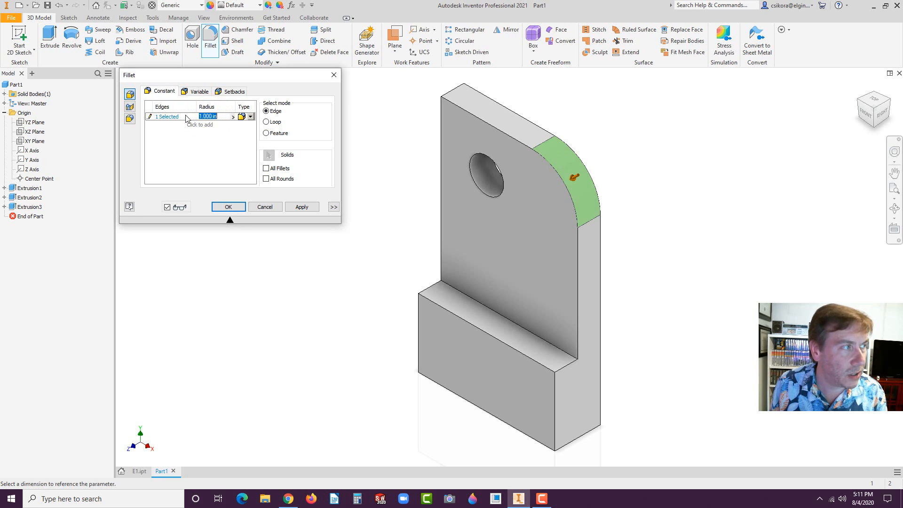
click(168, 117)
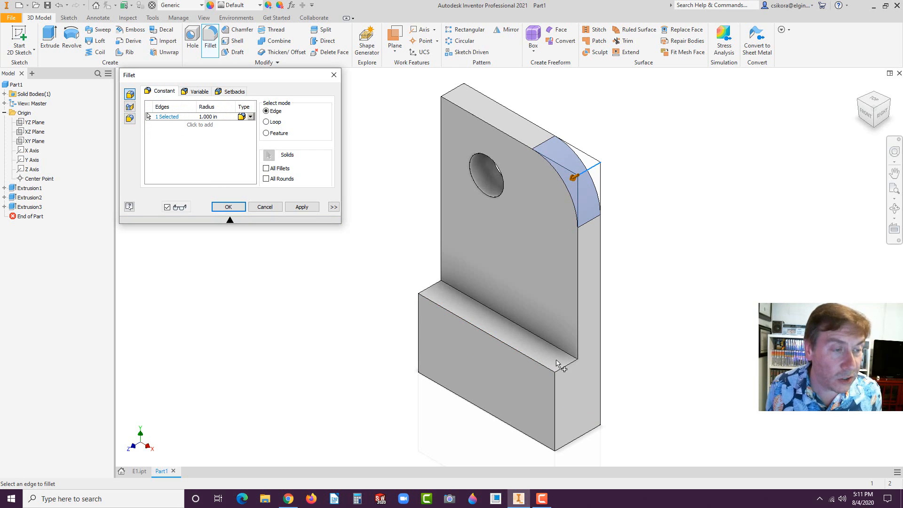
click(567, 368)
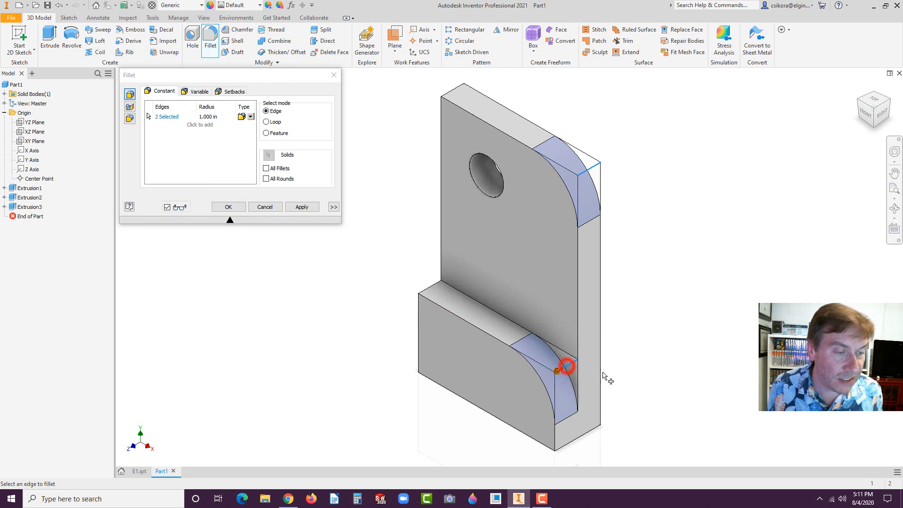
click(452, 92)
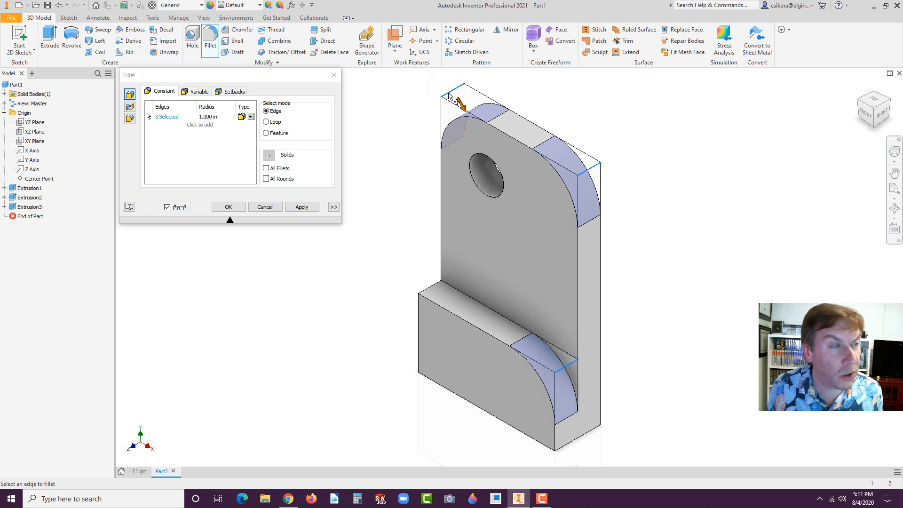
click(449, 95)
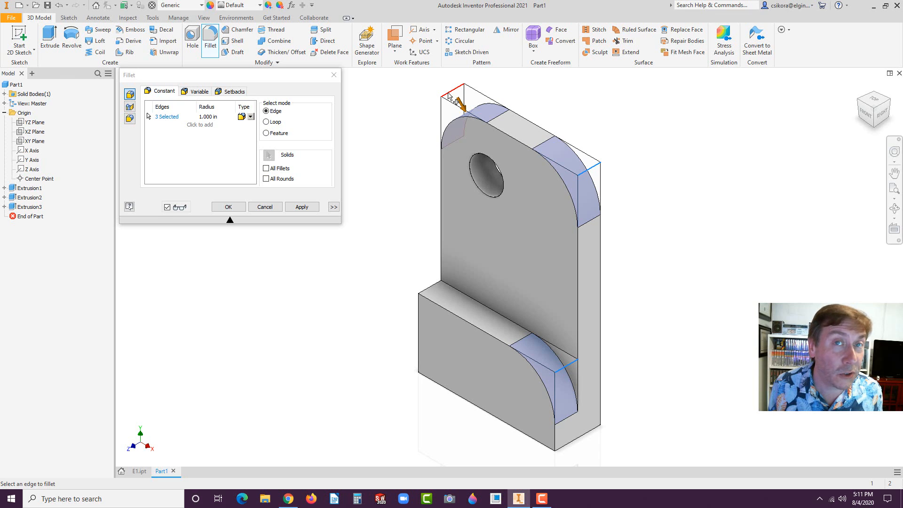
ctrl+click(449, 96)
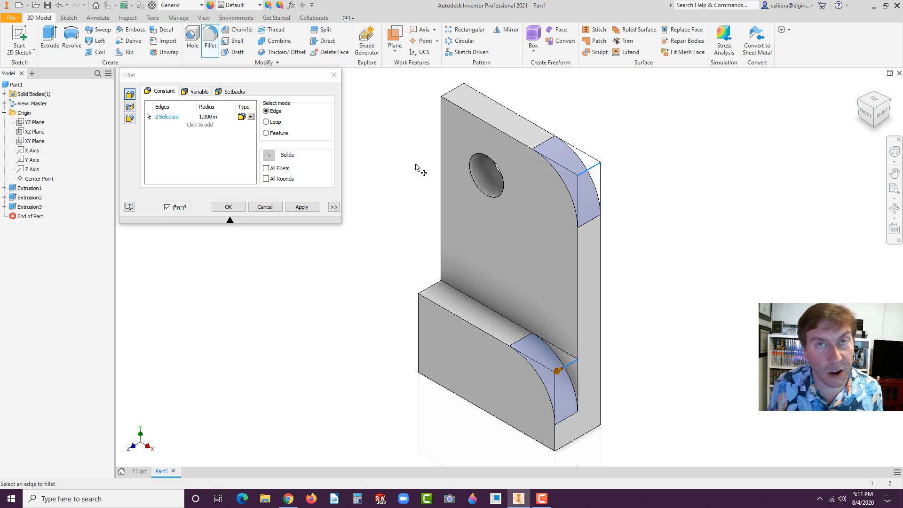
click(227, 207)
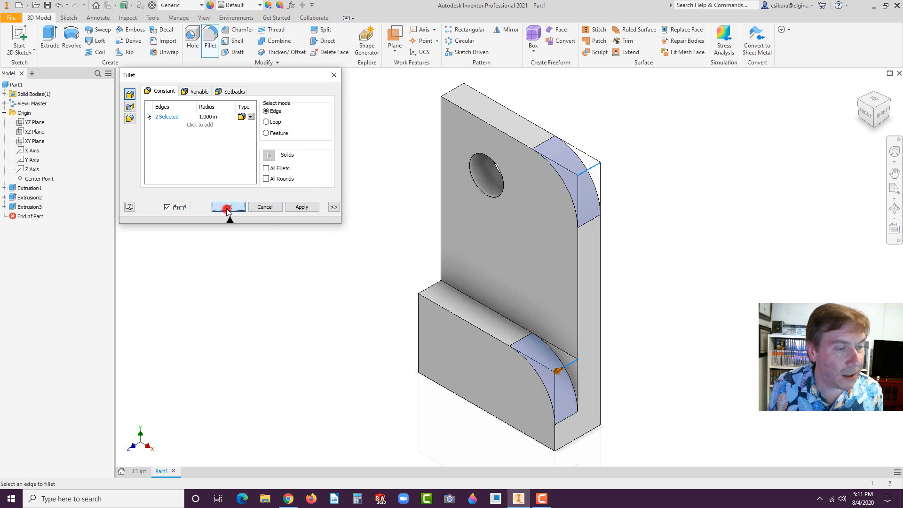
click(347, 253)
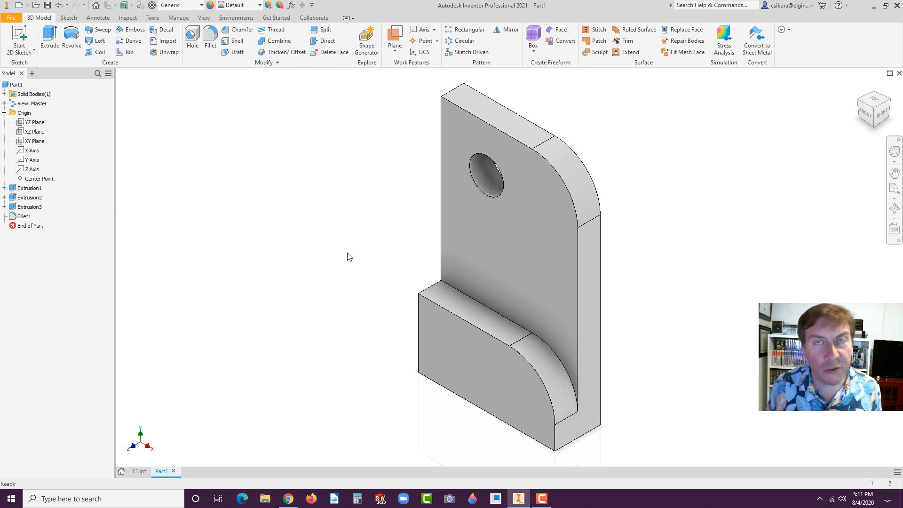
Chamfer the front outer edge chains of the tall plate and the lower step at a distance of 0.125 in.
click(240, 31)
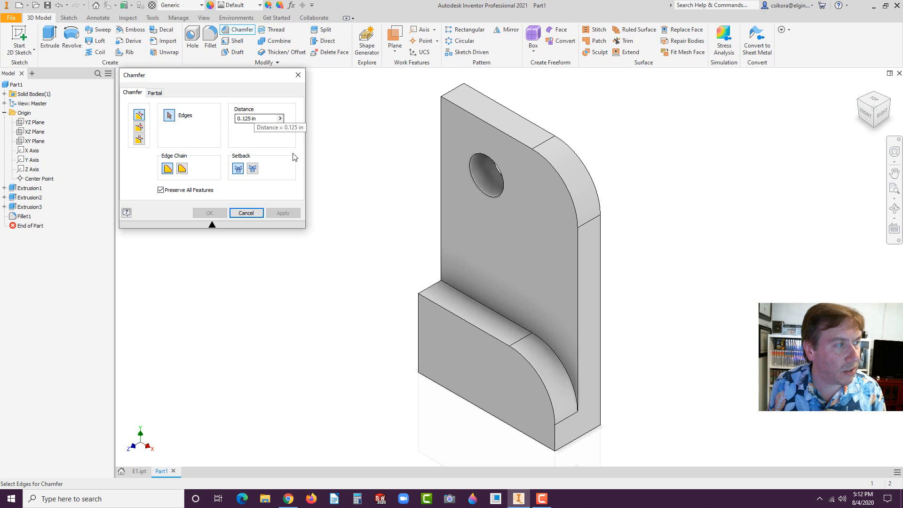
click(484, 125)
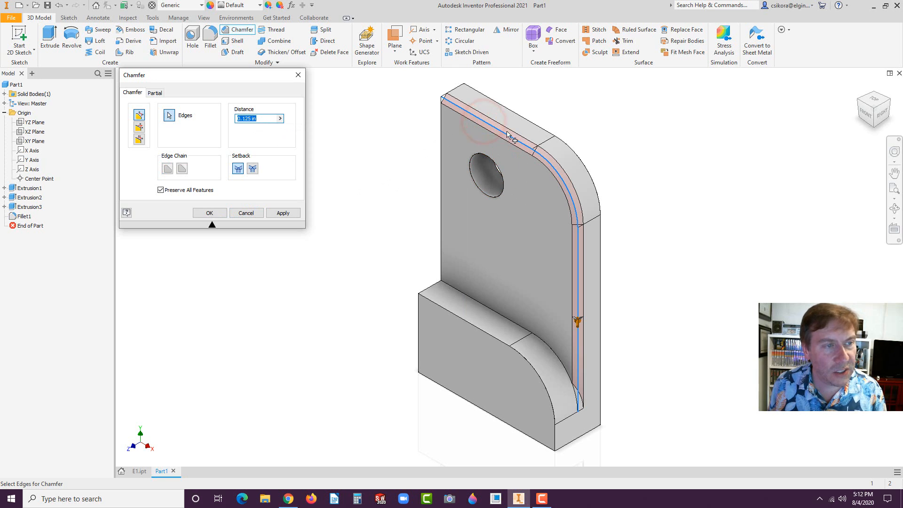
click(474, 329)
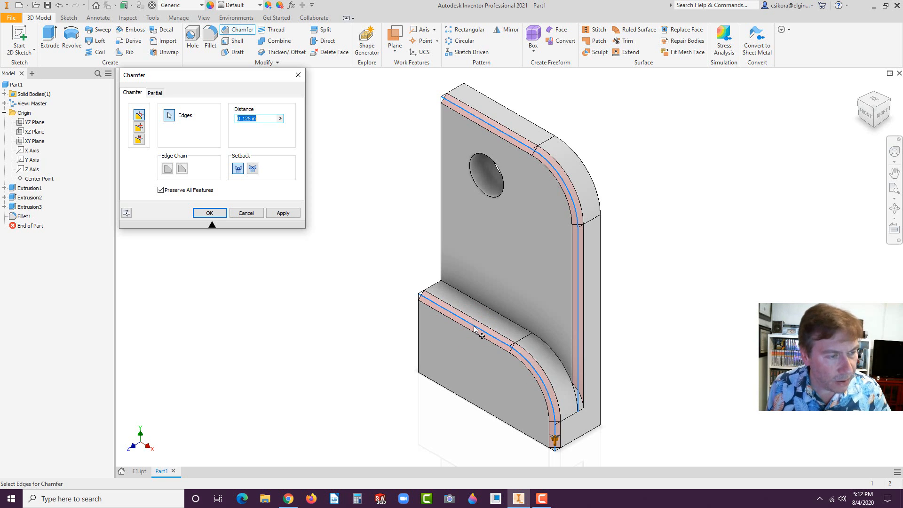
click(213, 213)
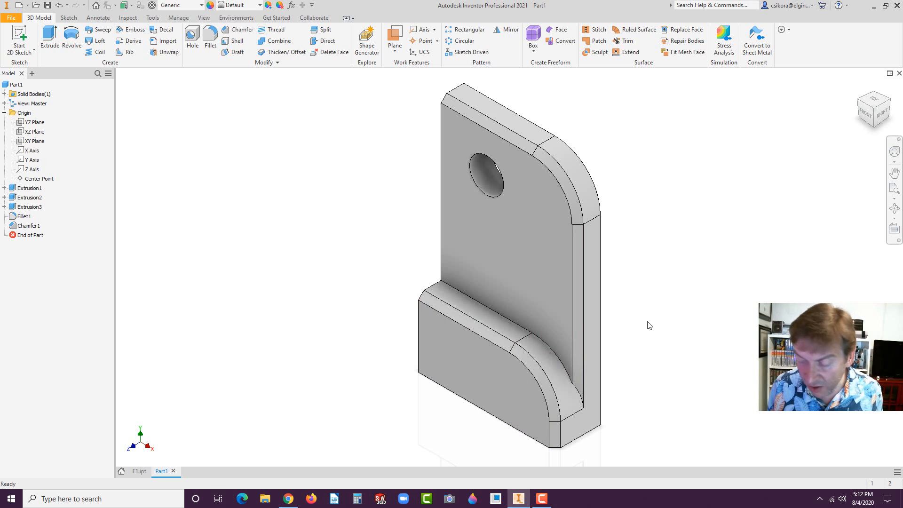
Shell the part to 0.1 in wall thickness, removing the back, left side and bottom faces, and return to the home view.
shift+middle_drag(640, 318, 493, 334)
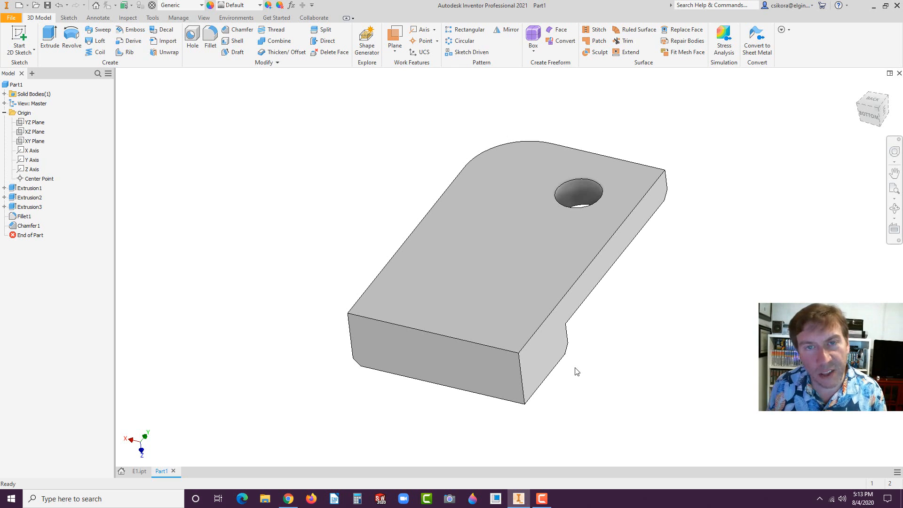
click(878, 111)
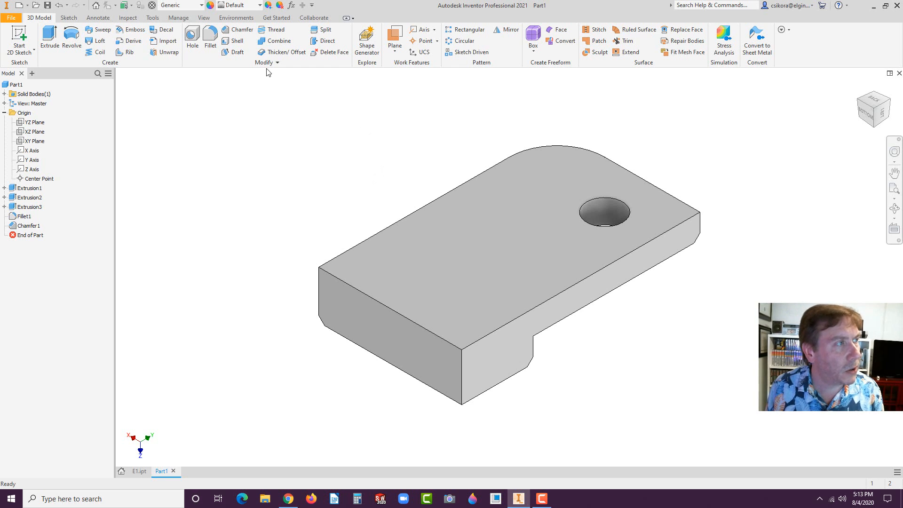
click(235, 43)
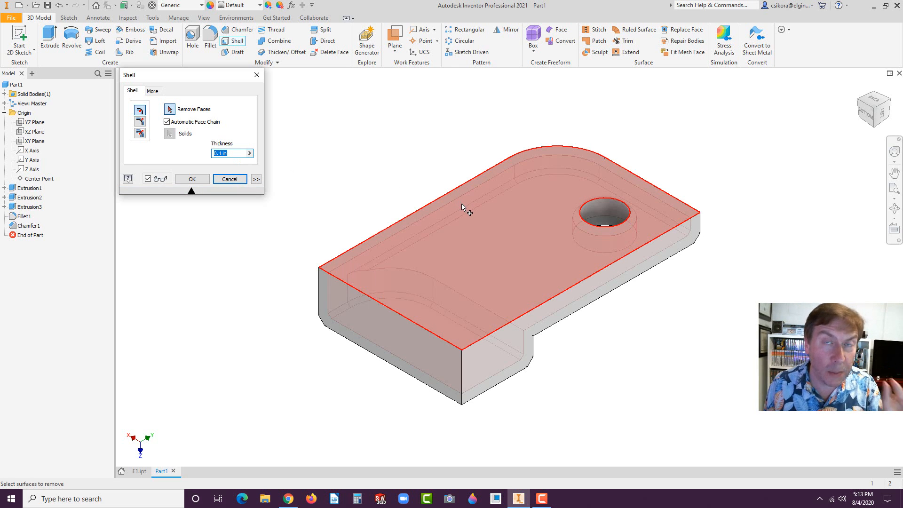
click(501, 252)
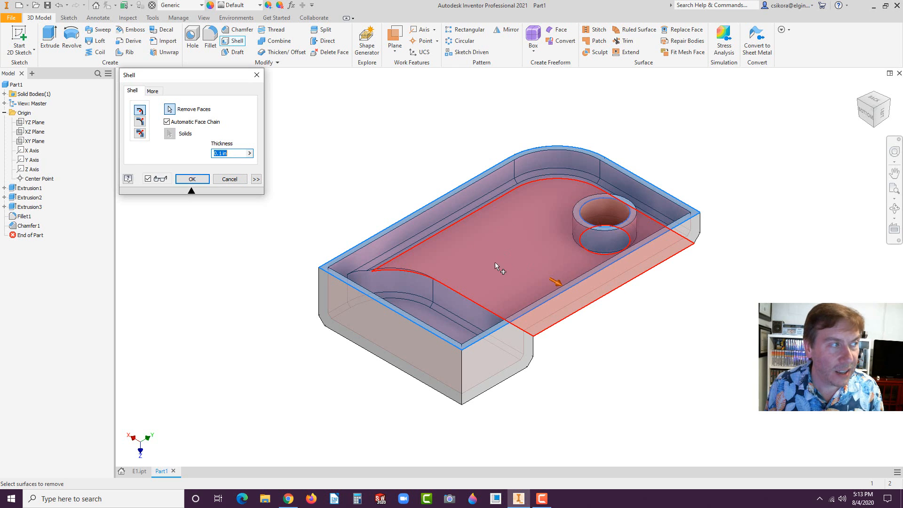
click(492, 353)
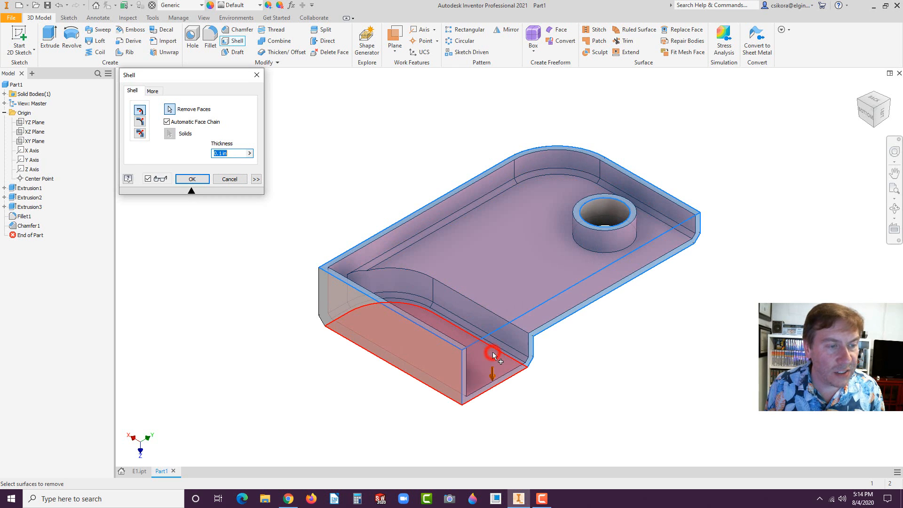
click(402, 349)
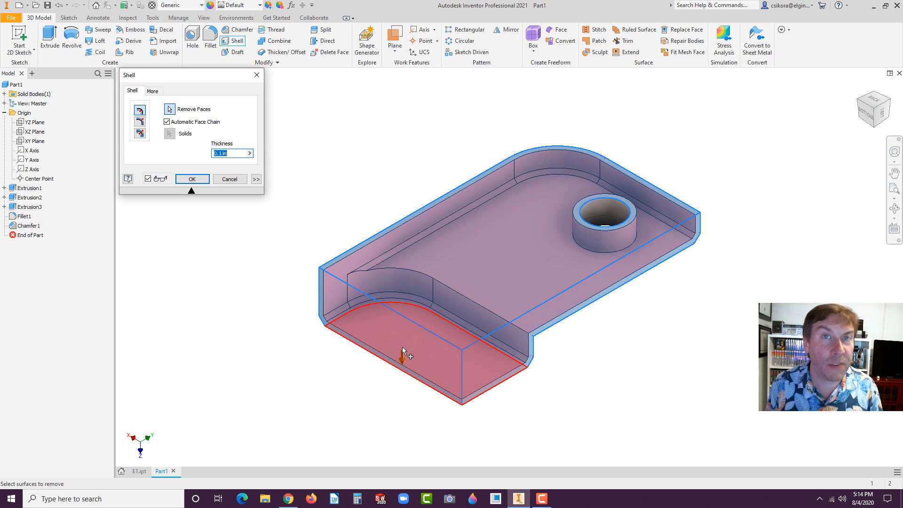
mouse_move(402, 347)
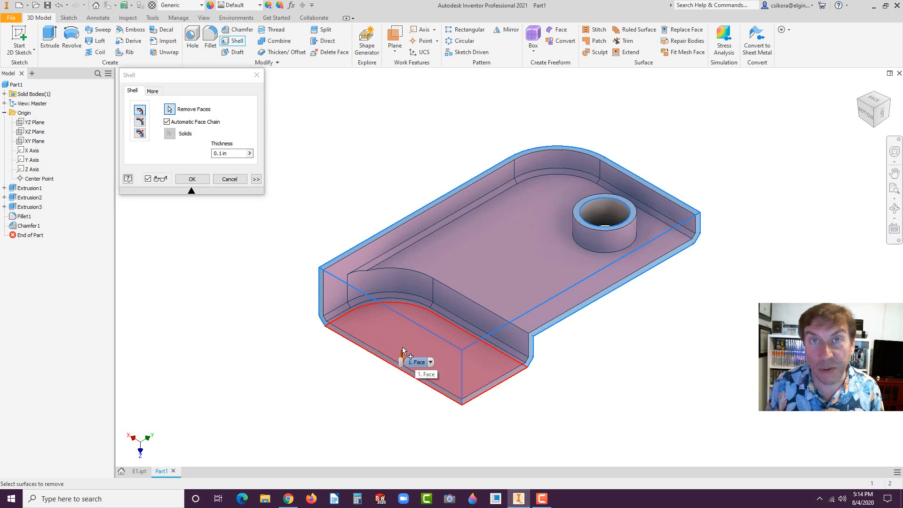
click(193, 180)
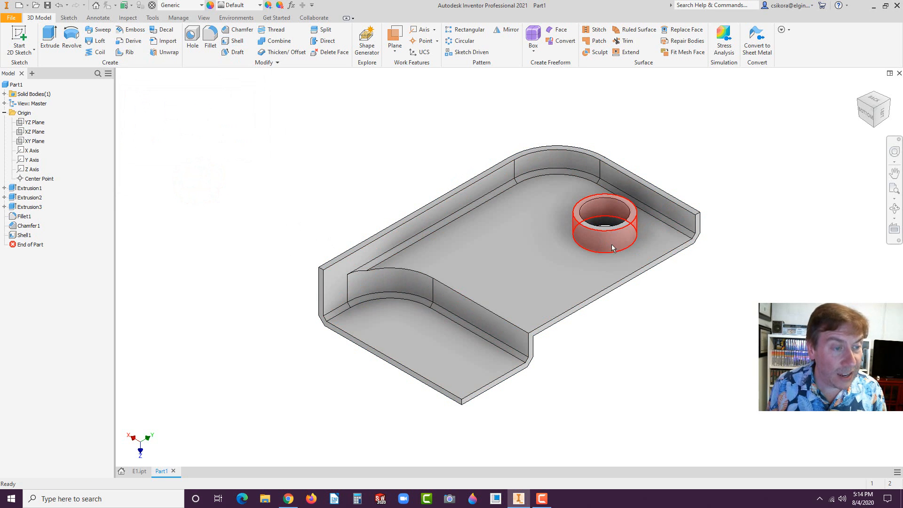
mouse_move(616, 248)
middle_down()
mouse_move(612, 256)
mouse_move(614, 241)
middle_up()
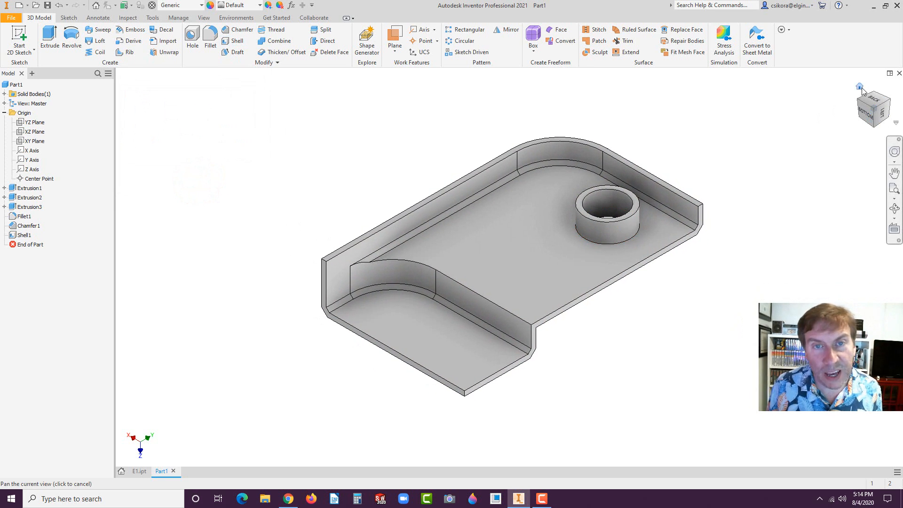
click(861, 88)
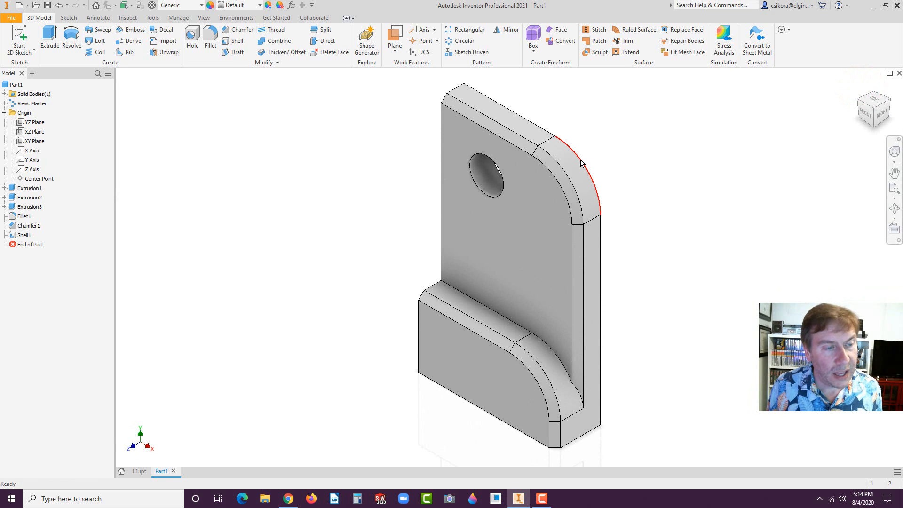
mouse_move(582, 163)
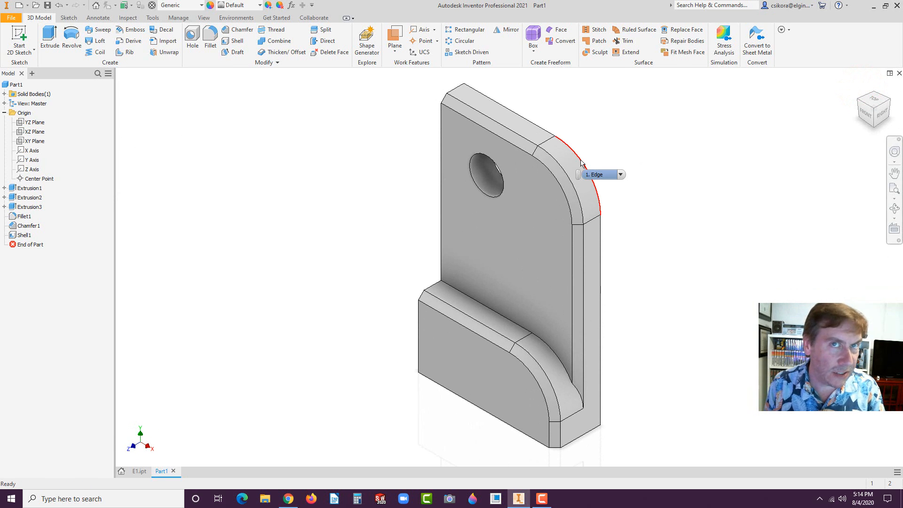
click(269, 116)
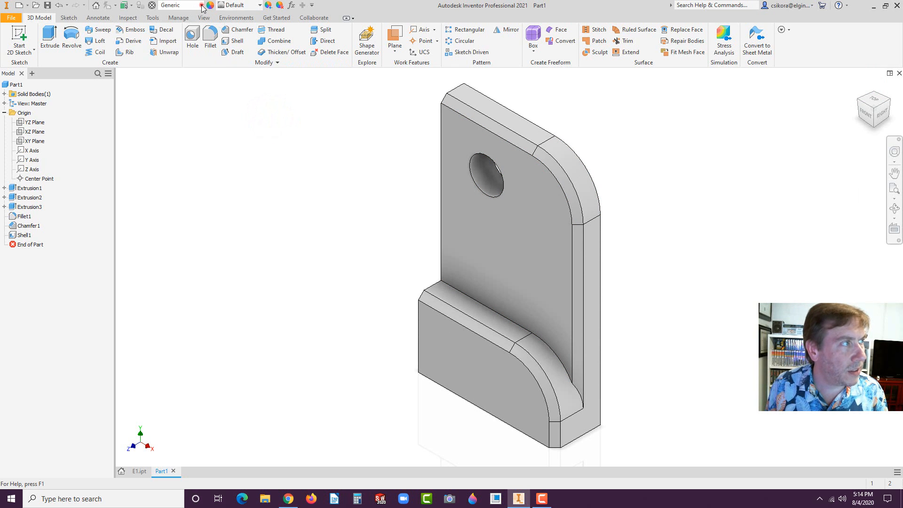
Look through the available materials without changing the material, and apply the Chrome - Polished appearance to the whole part.
click(202, 6)
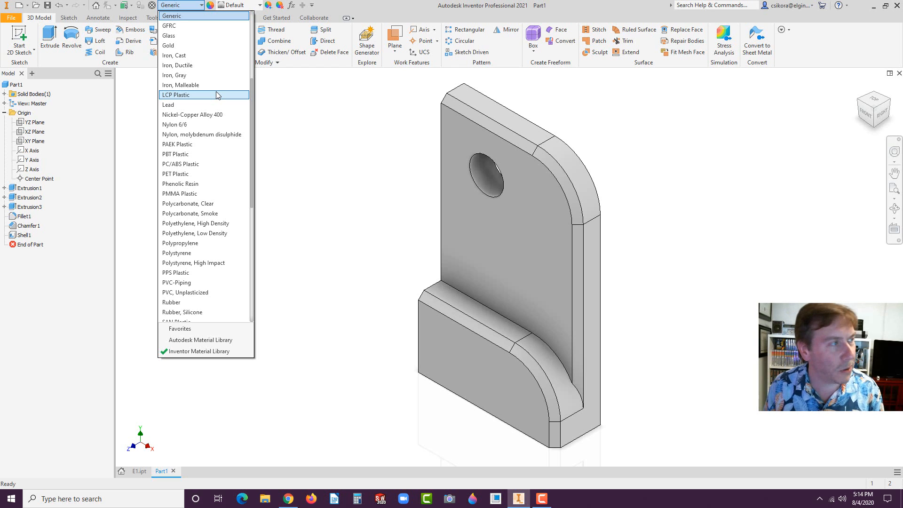
click(226, 6)
click(259, 5)
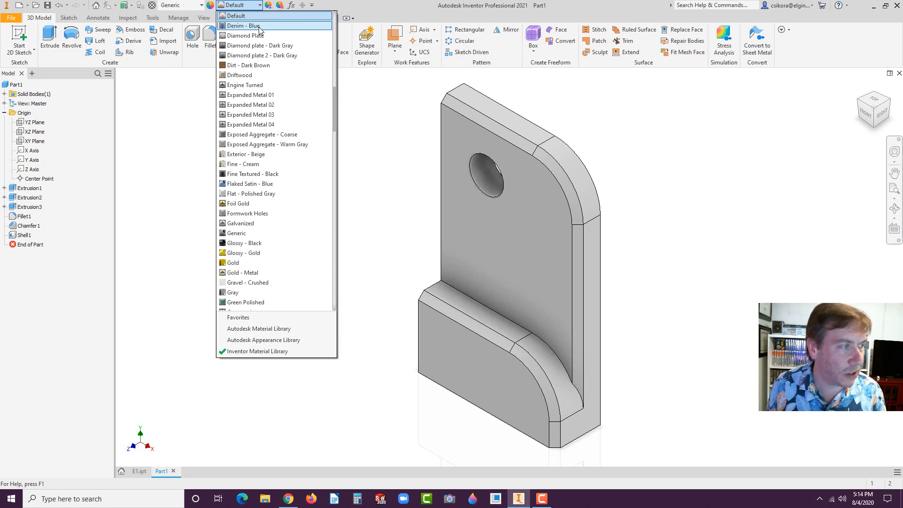
scroll(266, 139, up, 1)
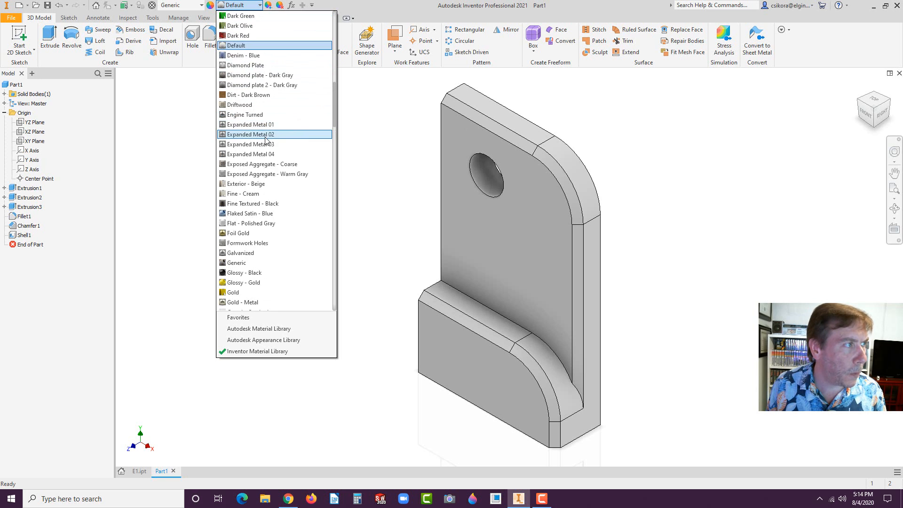
scroll(266, 140, up, 5)
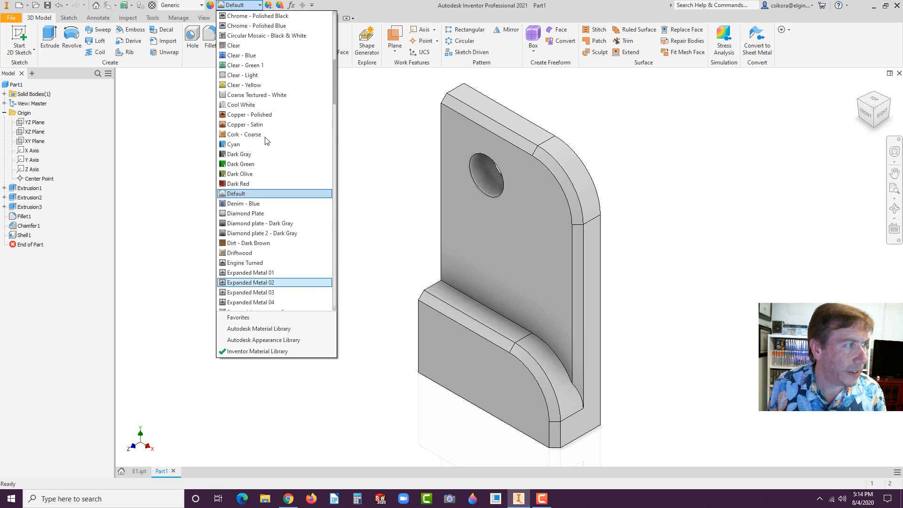
scroll(266, 139, up, 1)
scroll(267, 140, up, 4)
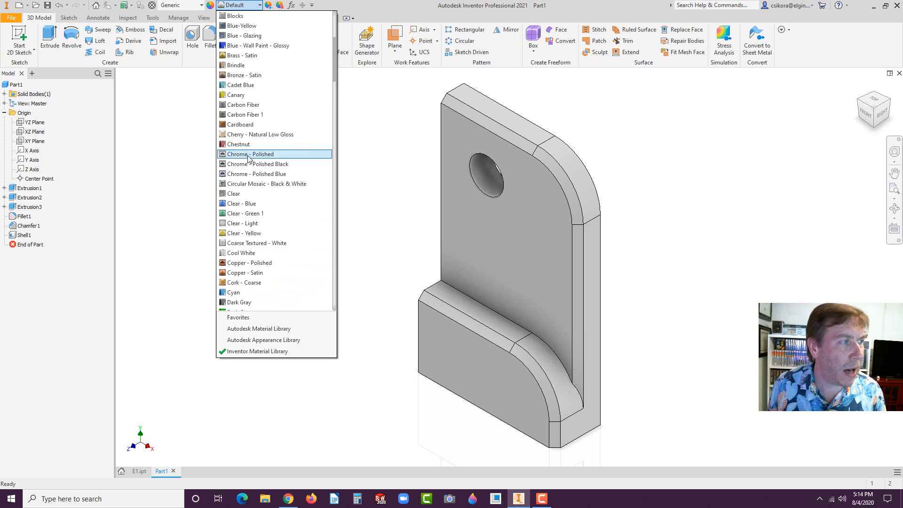
click(247, 154)
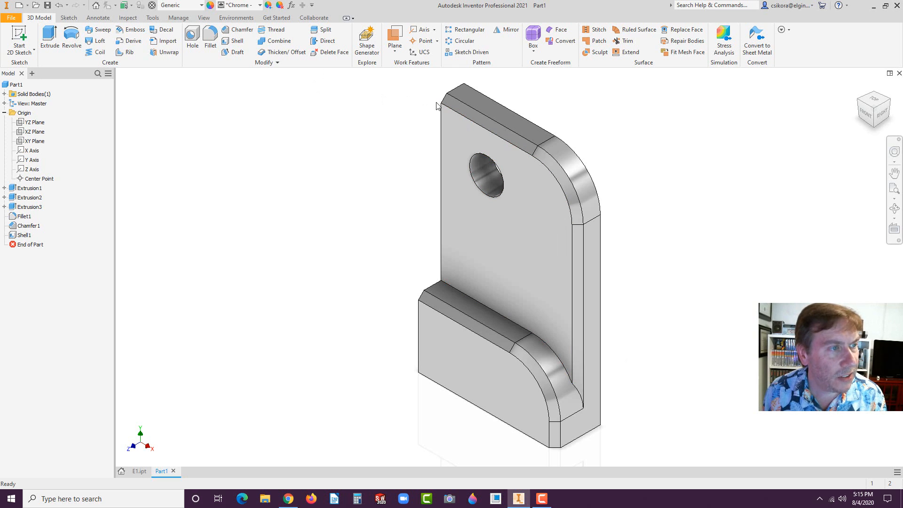
Apply the Dark Green appearance to all chamfer faces of the tall plate and lower step and to the hole's inner face.
click(478, 119)
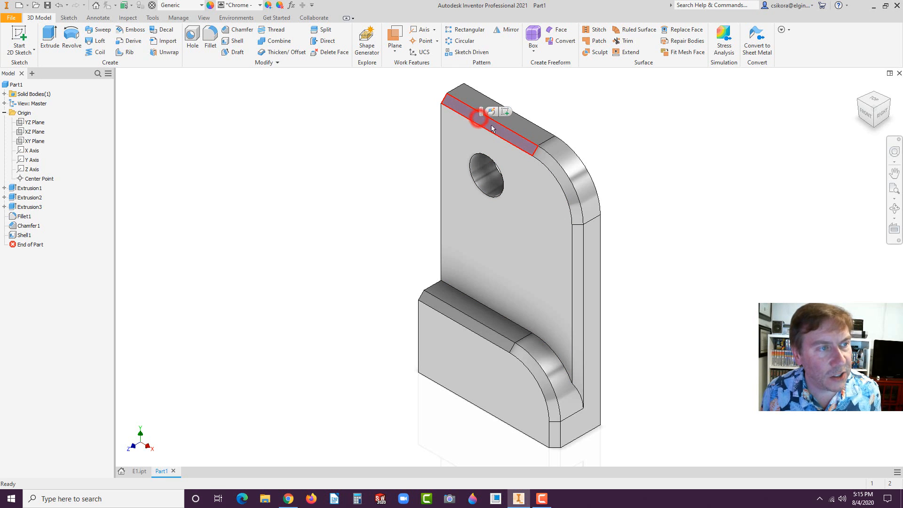
ctrl+click(549, 162)
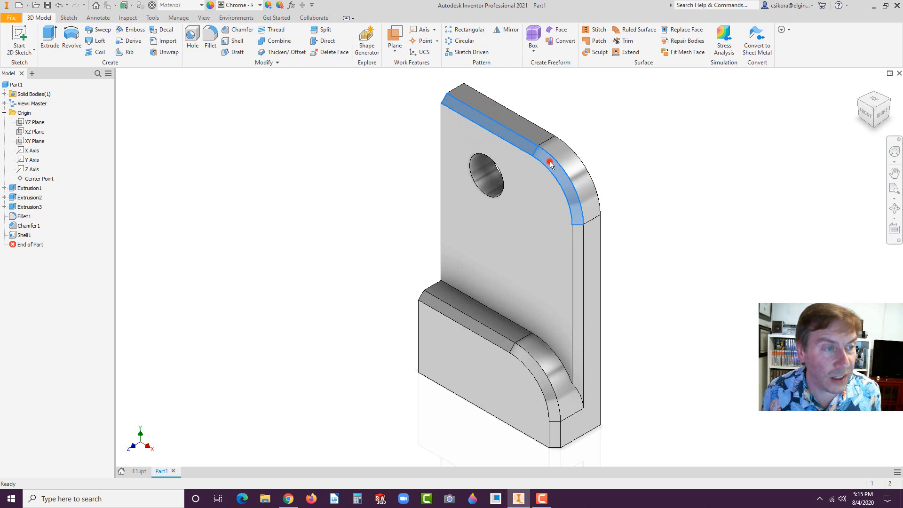
ctrl+click(583, 276)
ctrl+click(538, 371)
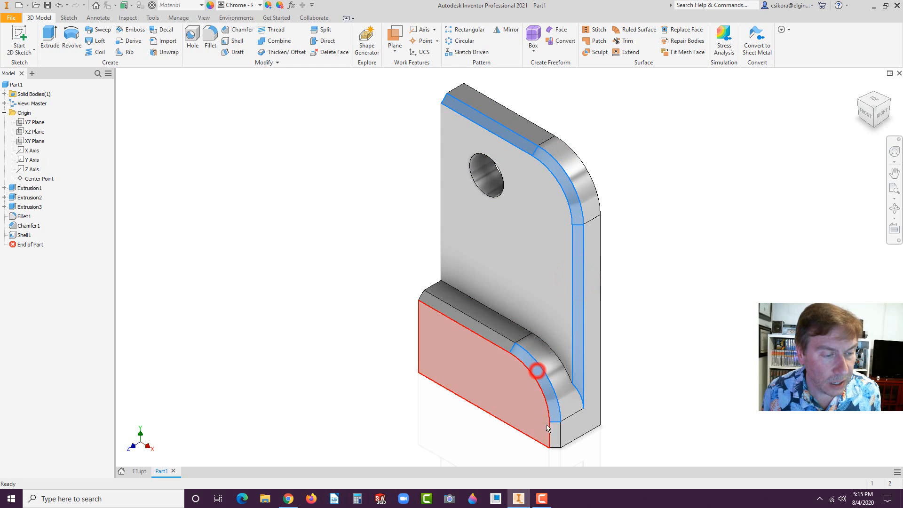
ctrl+click(554, 433)
ctrl+click(498, 339)
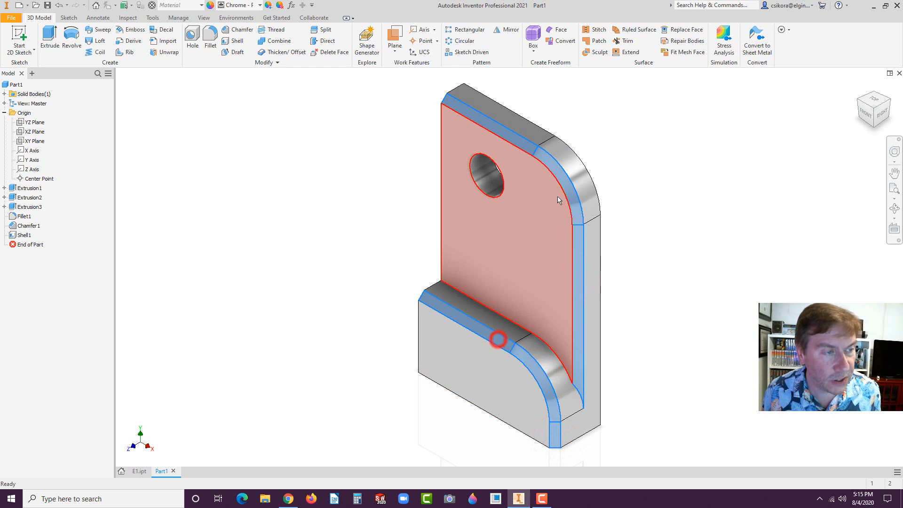
ctrl+click(487, 183)
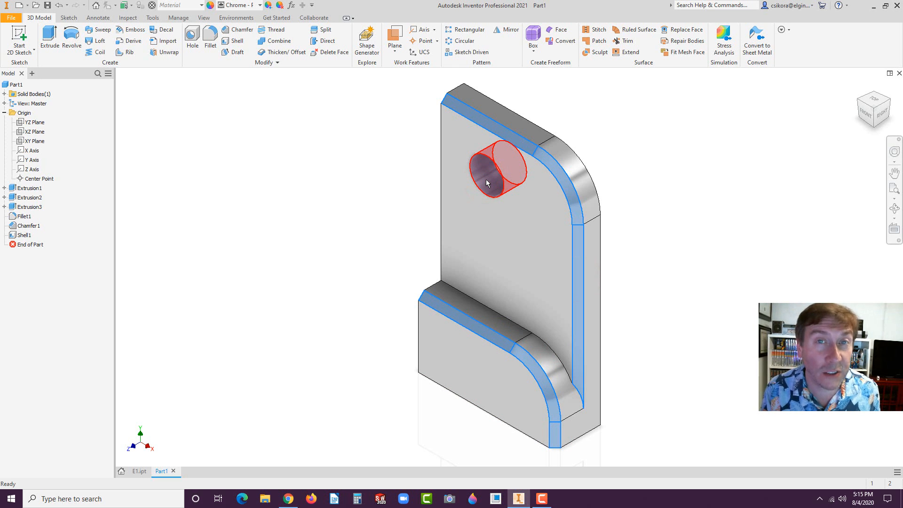
click(260, 5)
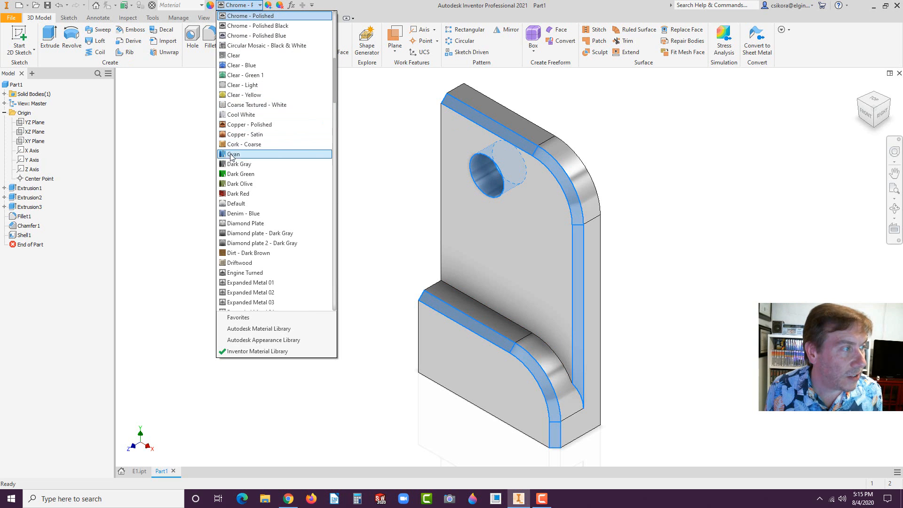
click(223, 176)
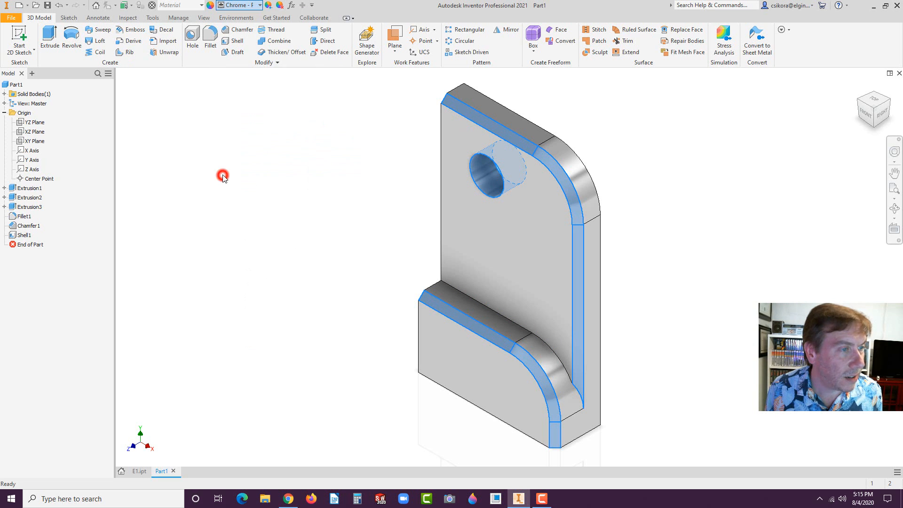
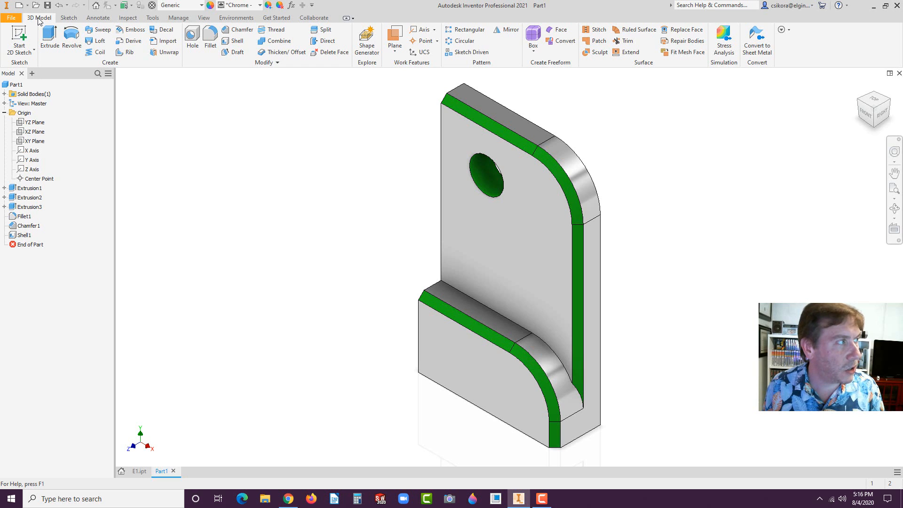
Review the Save As dialog's folder, file name and file type, cancel it, and look over the available save and export formats.
click(11, 17)
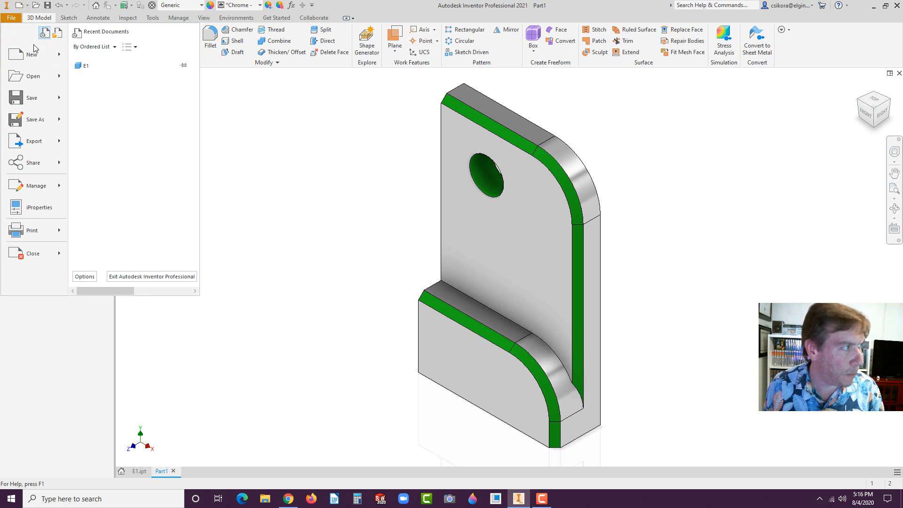
mouse_move(60, 119)
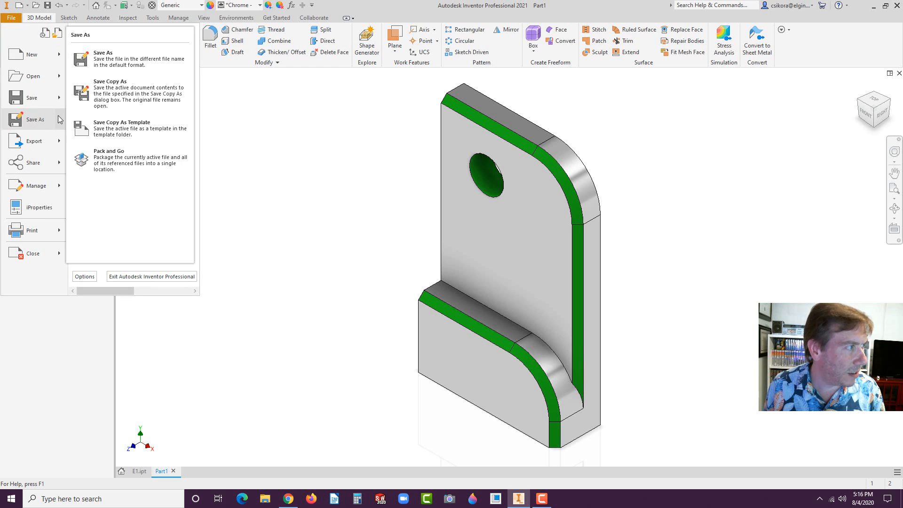
click(130, 61)
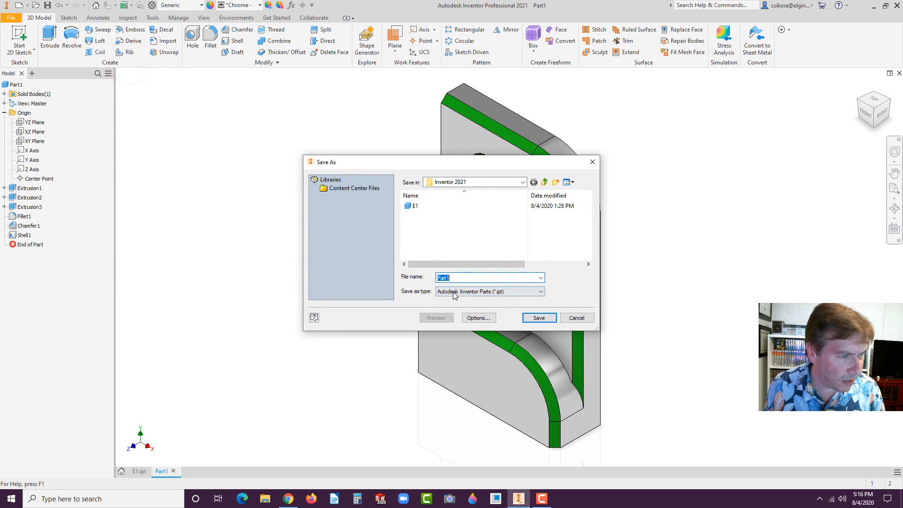
click(454, 295)
click(454, 295)
click(581, 318)
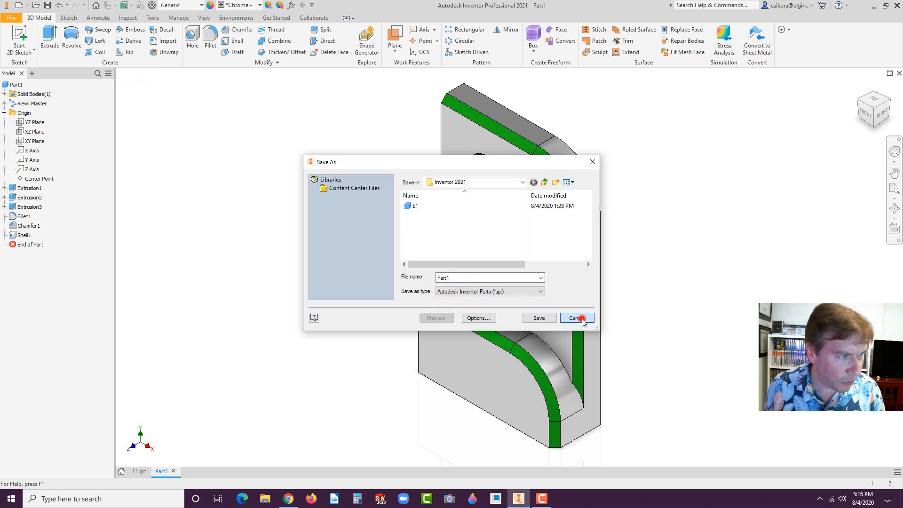
click(13, 20)
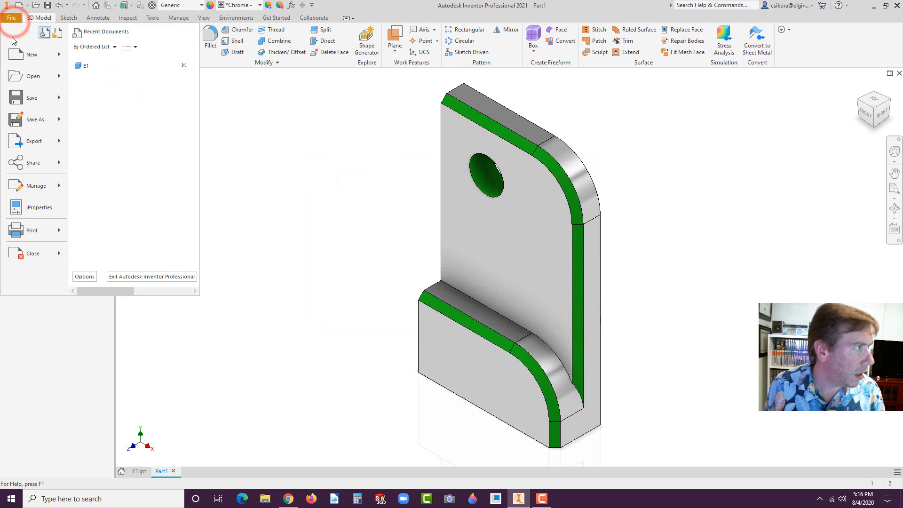
mouse_move(50, 115)
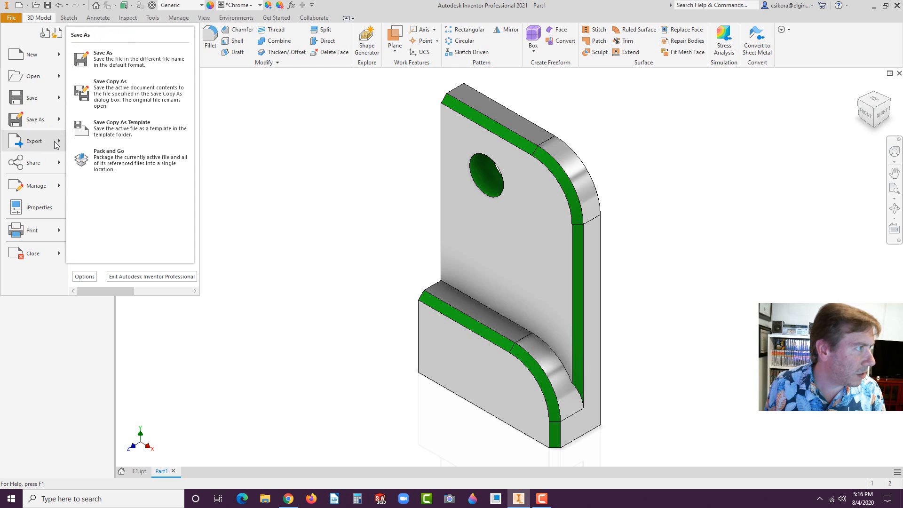
mouse_move(52, 143)
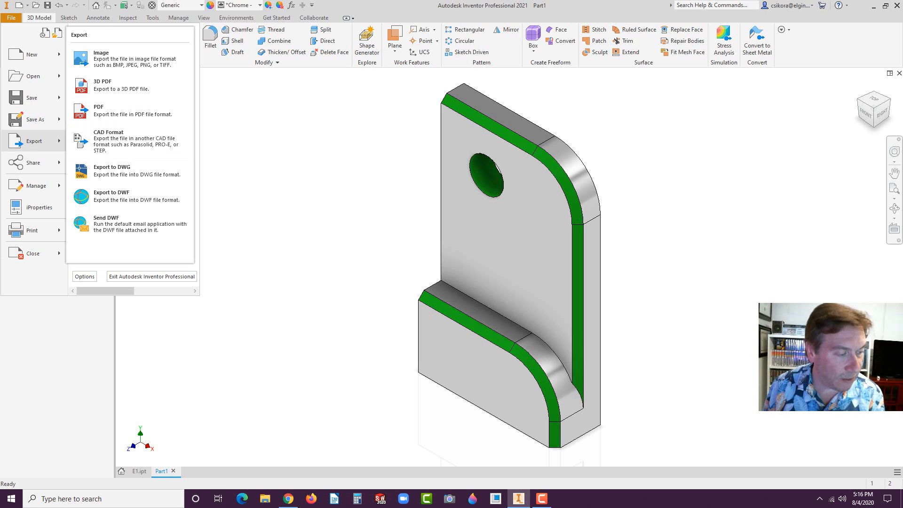
Switch to LibreOffice Writer, narrow and reposition its window over the model, and return to Inventor.
click(336, 500)
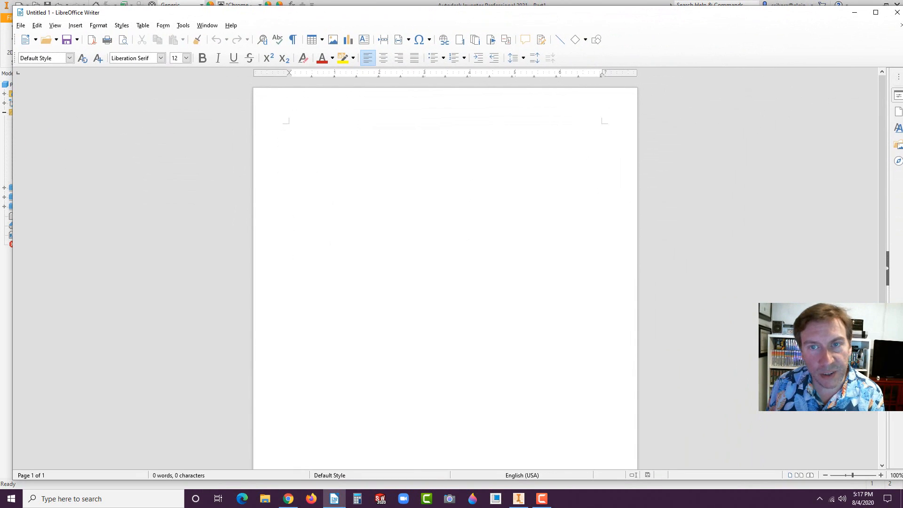
drag(902, 123, 671, 145)
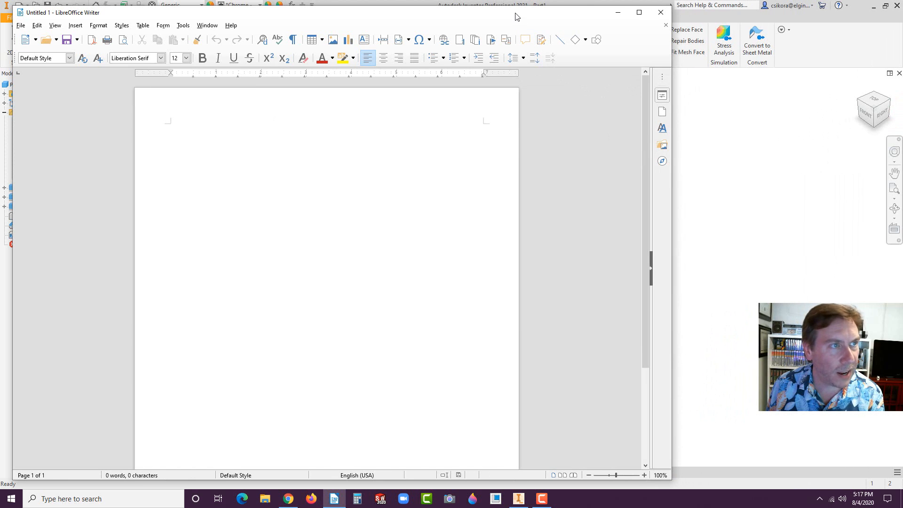
drag(514, 11, 625, 10)
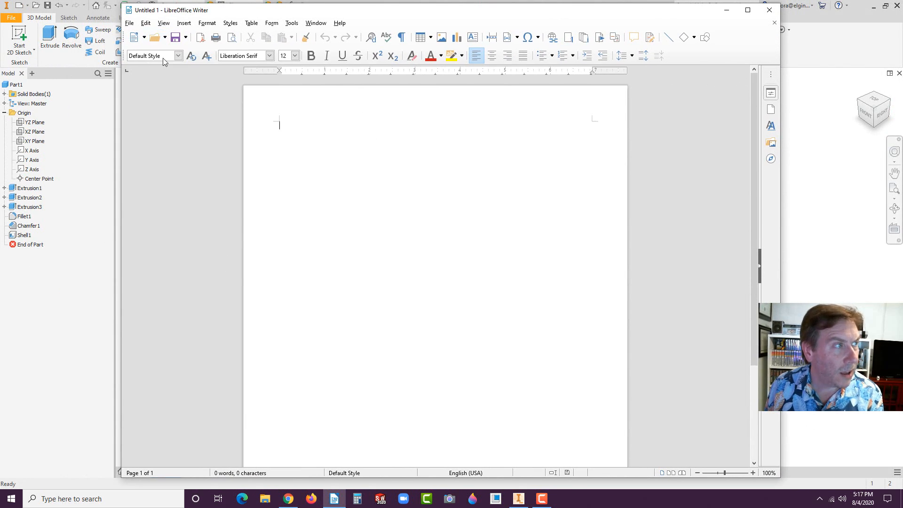
click(42, 324)
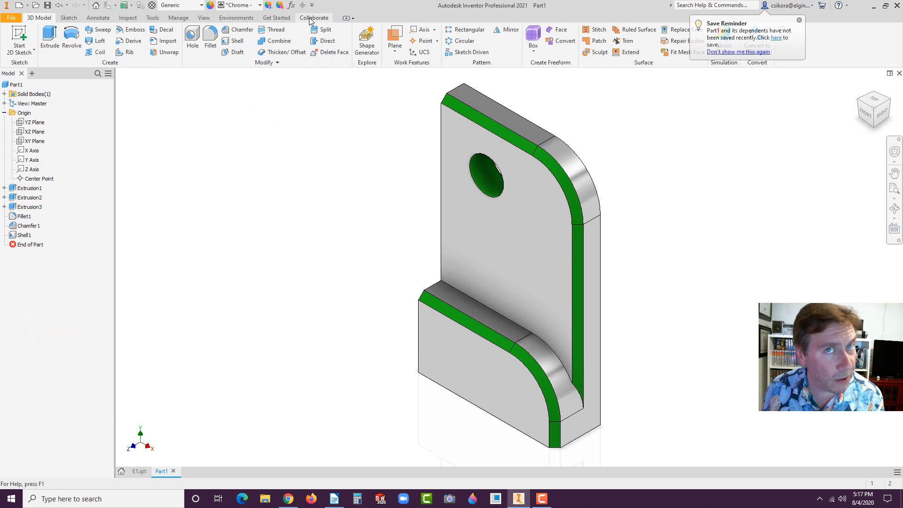
Change the model view's projection from orthographic to perspective.
click(204, 18)
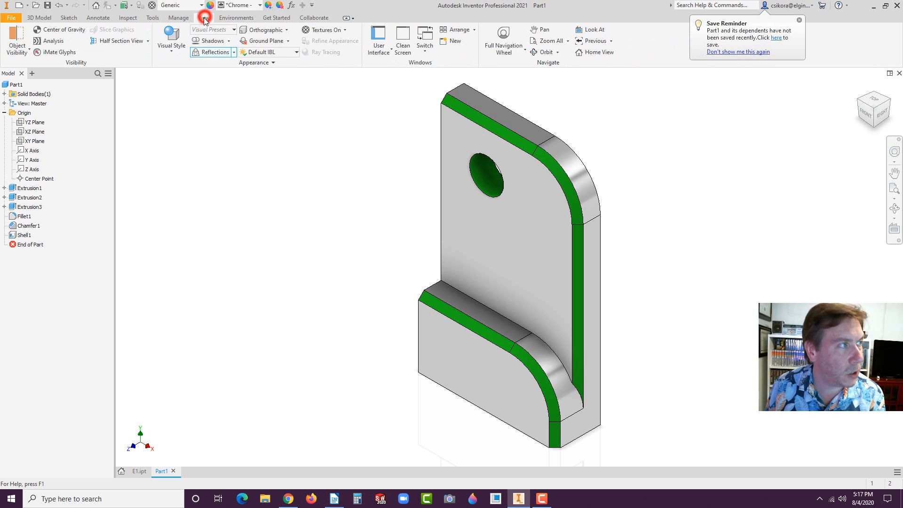
click(289, 31)
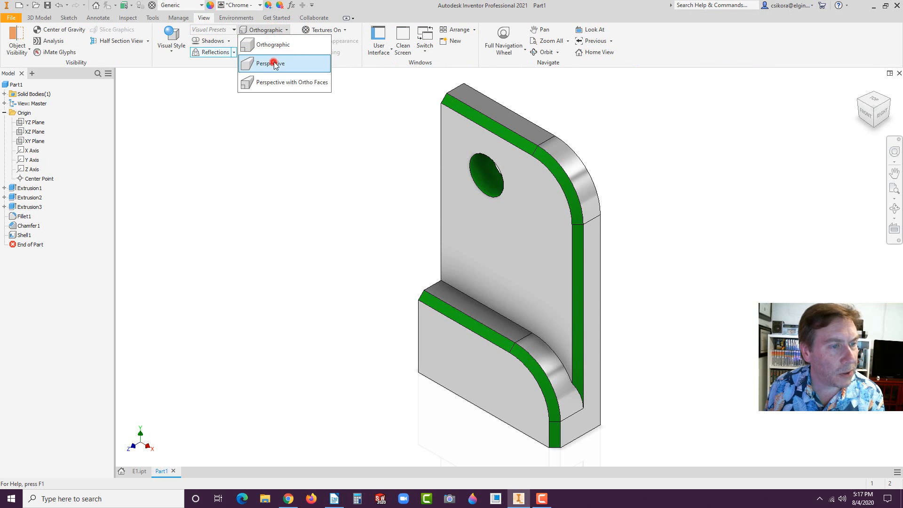
click(272, 62)
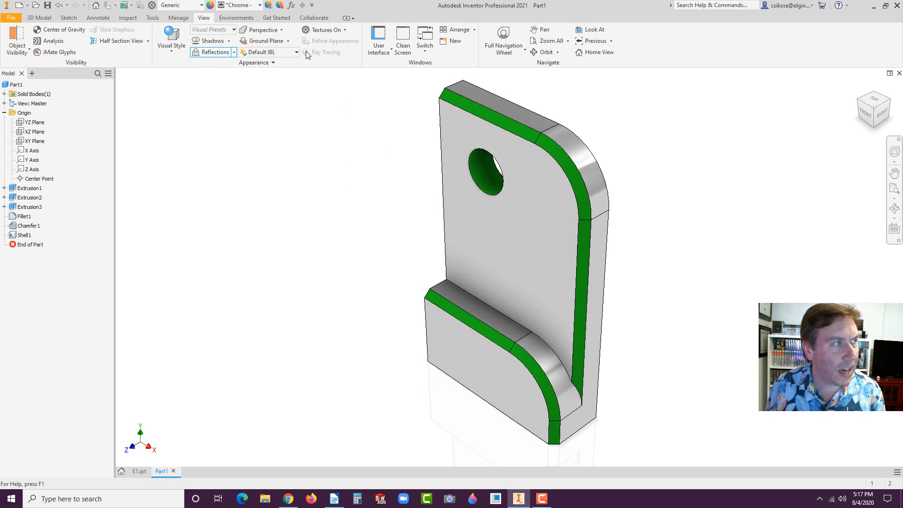
Turn on all shadows for the model view and check the reflection options without changing them.
click(230, 43)
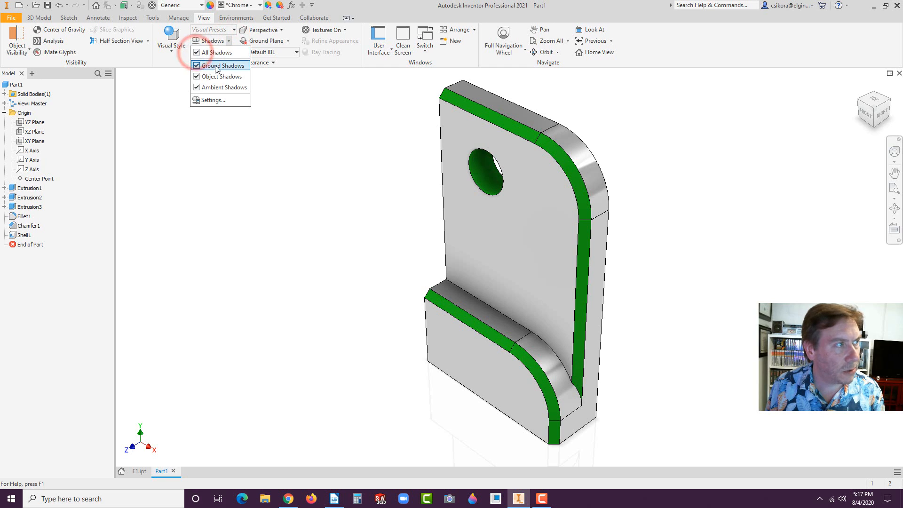
click(281, 89)
click(233, 53)
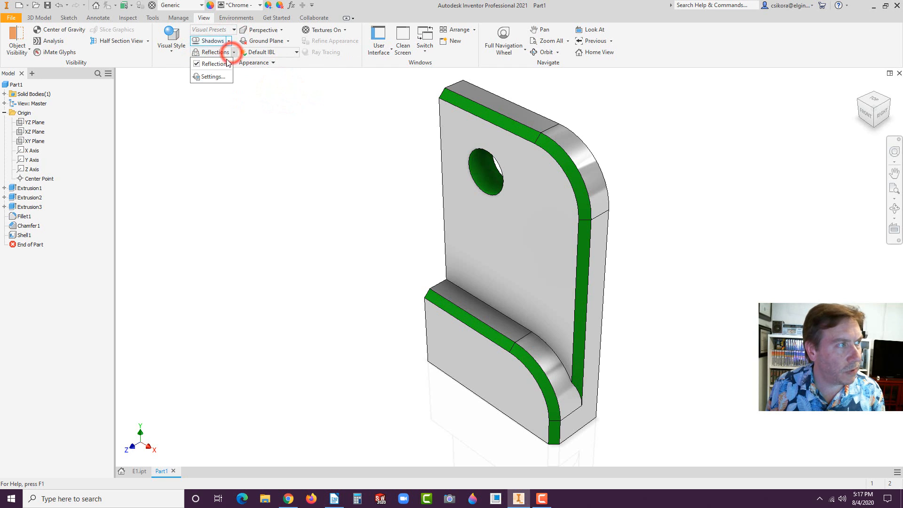
click(267, 125)
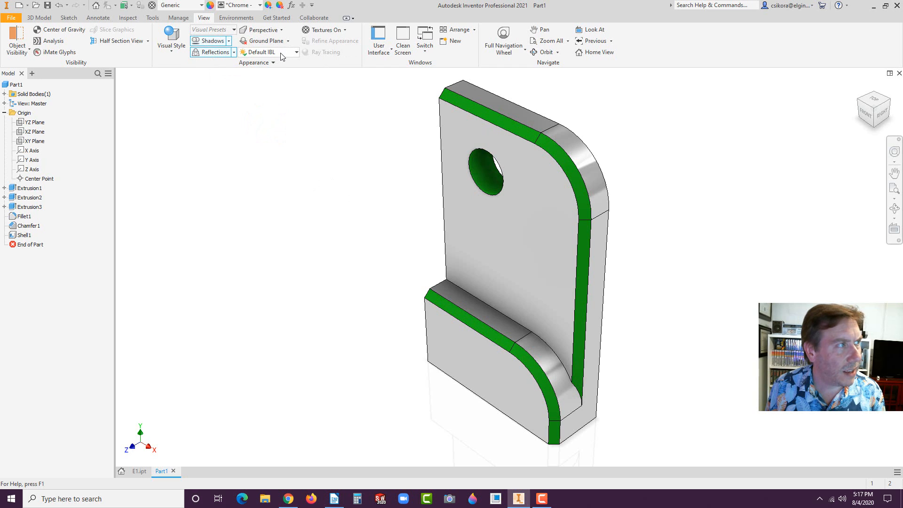
Try the Empty Lab lighting style on the view, and switch the lighting style to Dark Sky.
click(296, 52)
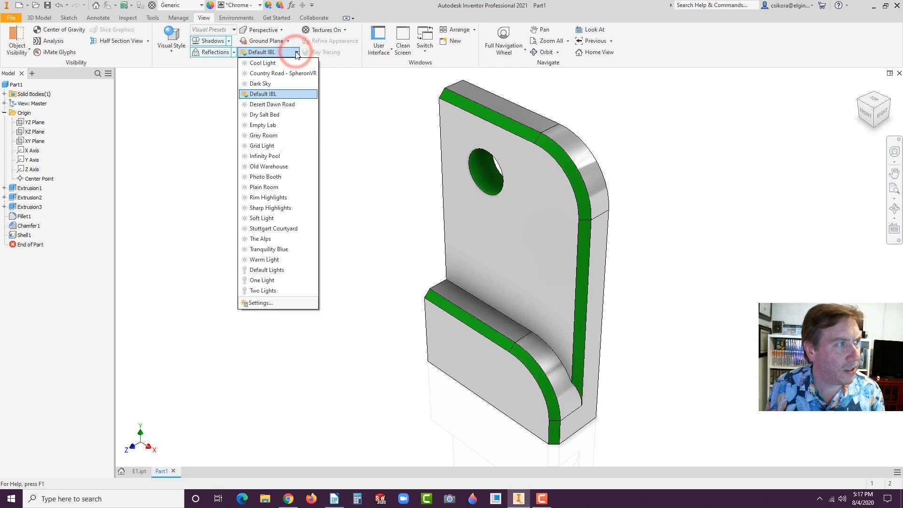
click(264, 125)
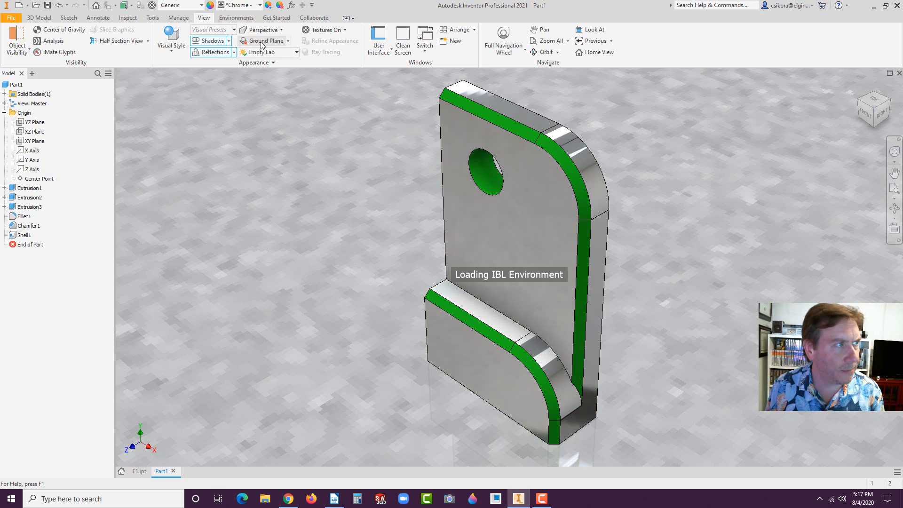
click(296, 52)
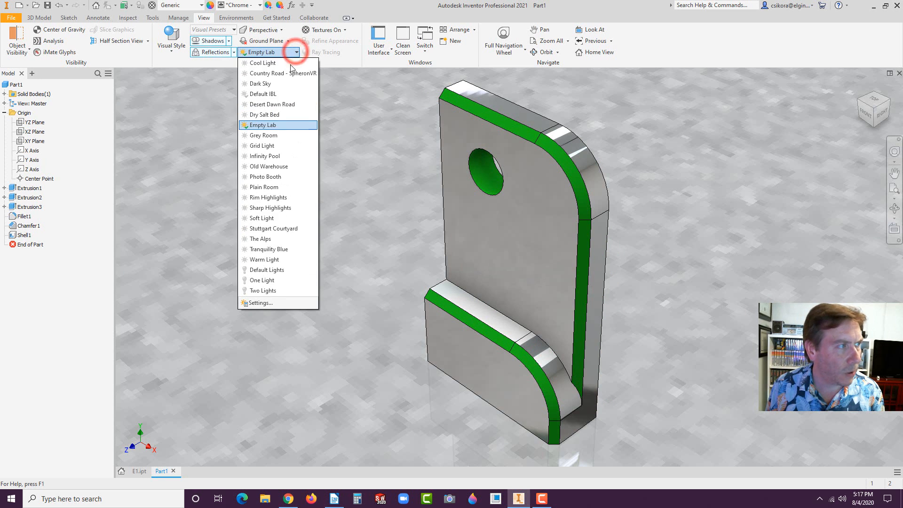
click(263, 84)
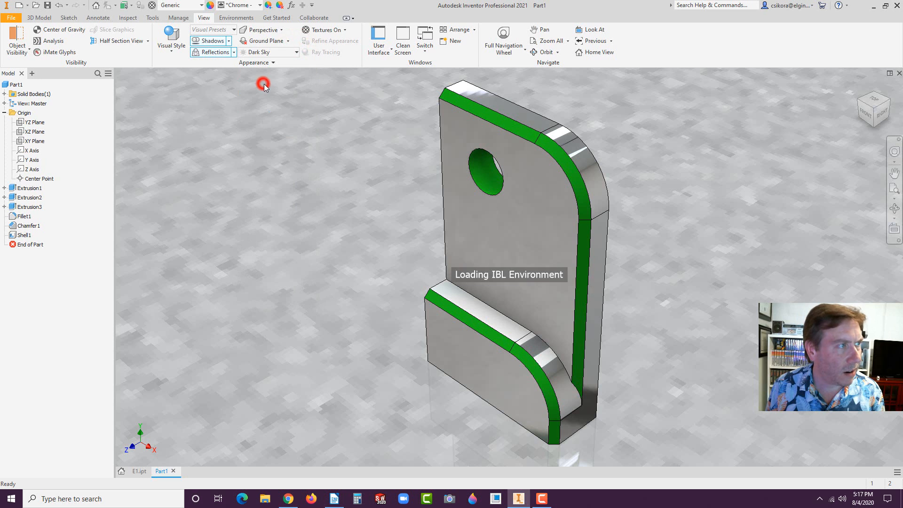
Try the Empty Lab lighting style on the view again, and set the lighting style to Default IBL.
click(297, 52)
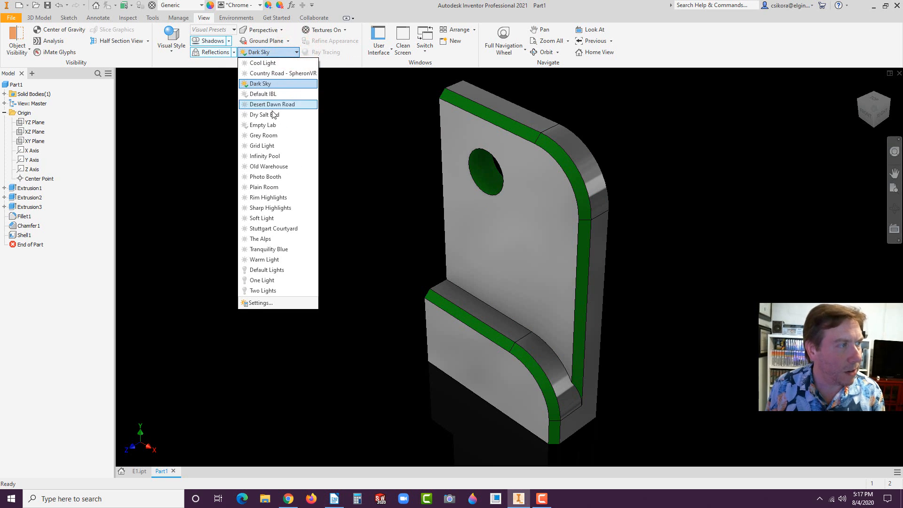
click(270, 126)
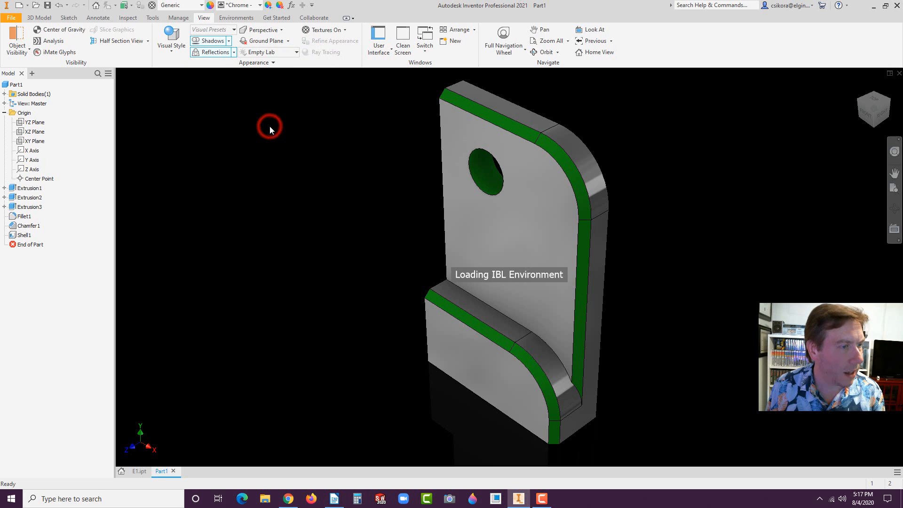
click(296, 52)
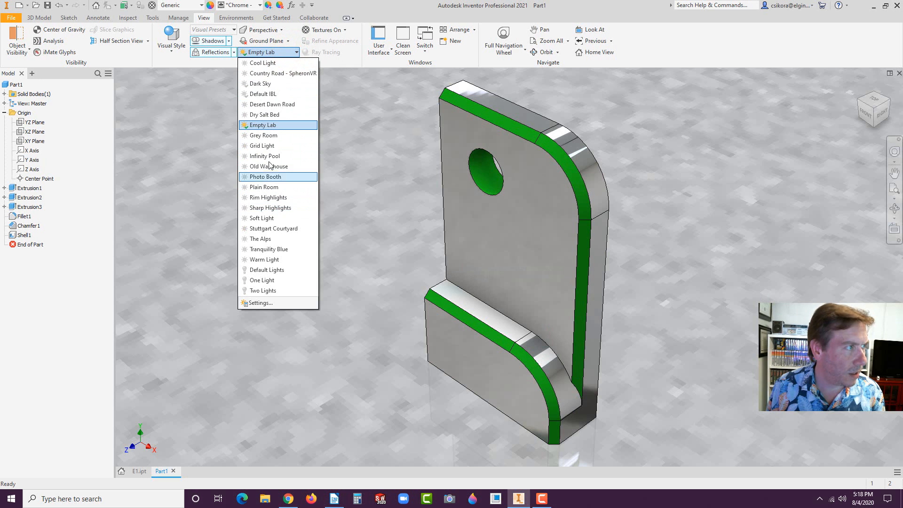
click(262, 94)
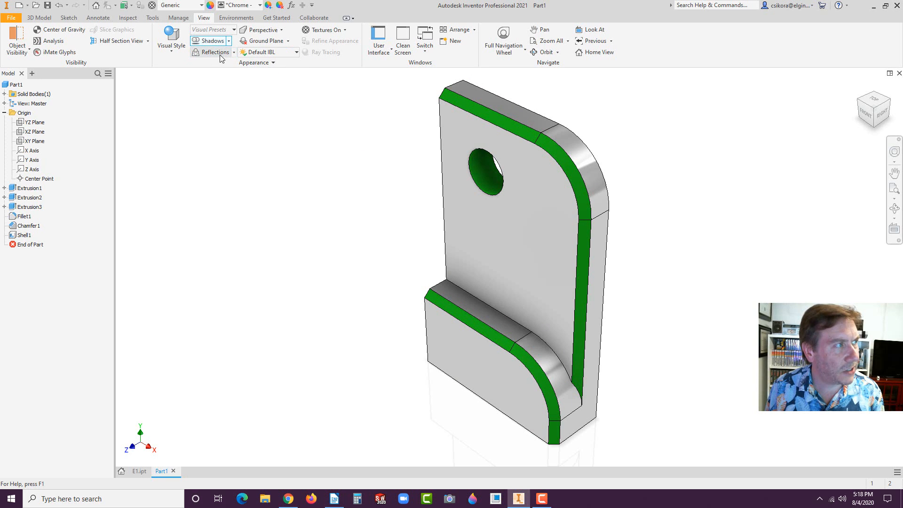
Set the model's visual style to Realistic and turn on Ray Tracing.
click(174, 52)
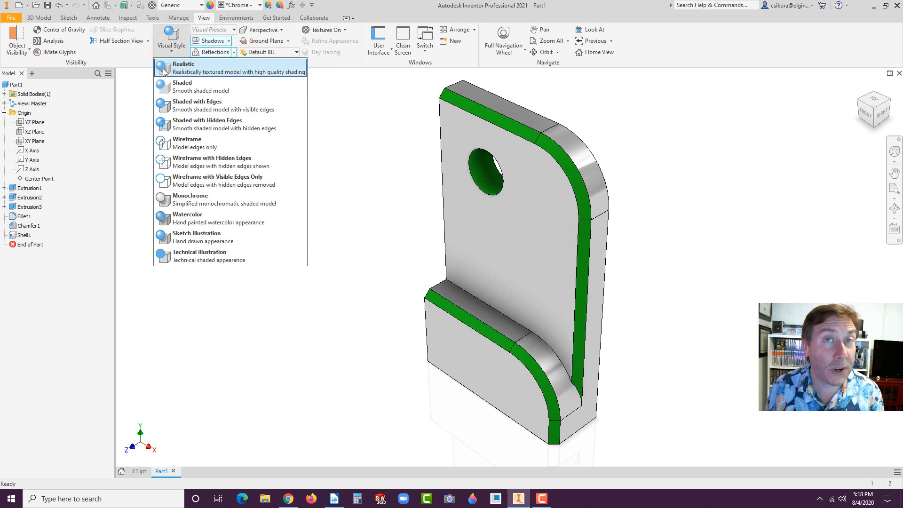
click(164, 69)
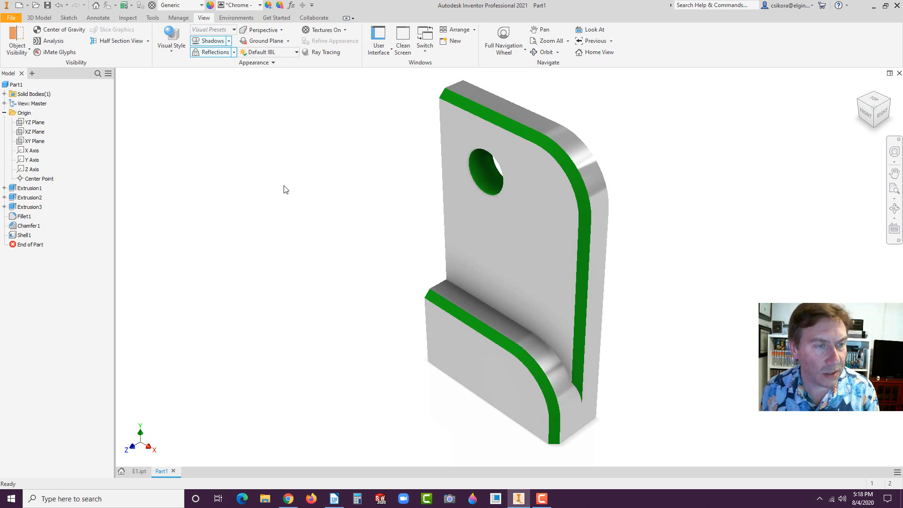
click(322, 54)
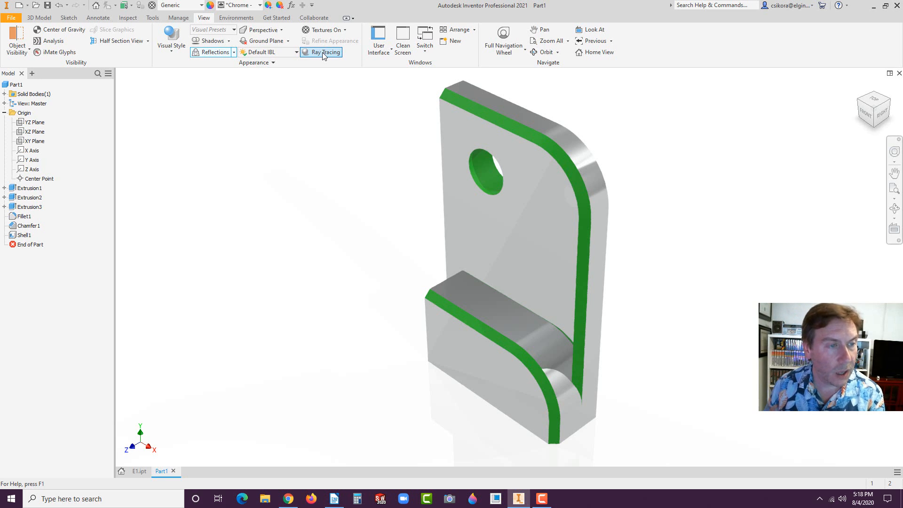
click(323, 52)
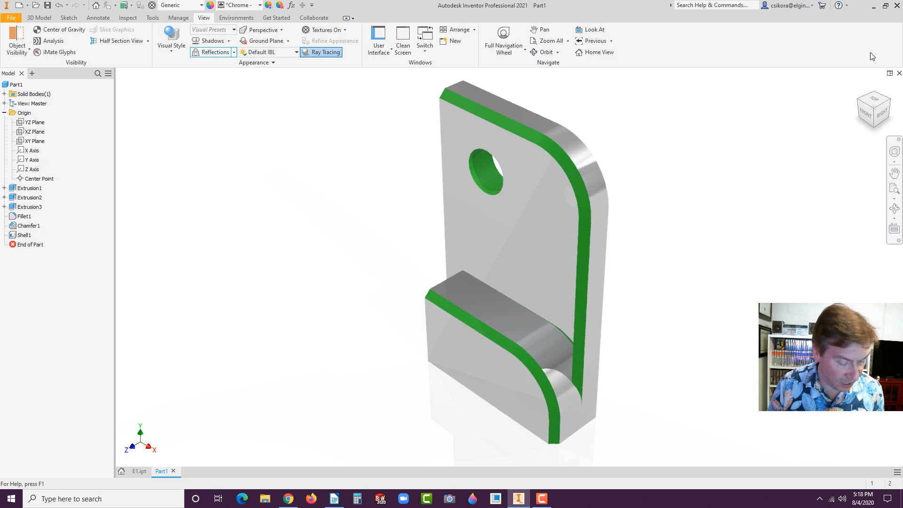
Capture an image of the Inventor window to the clipboard and switch to LibreOffice Writer.
key(alt)
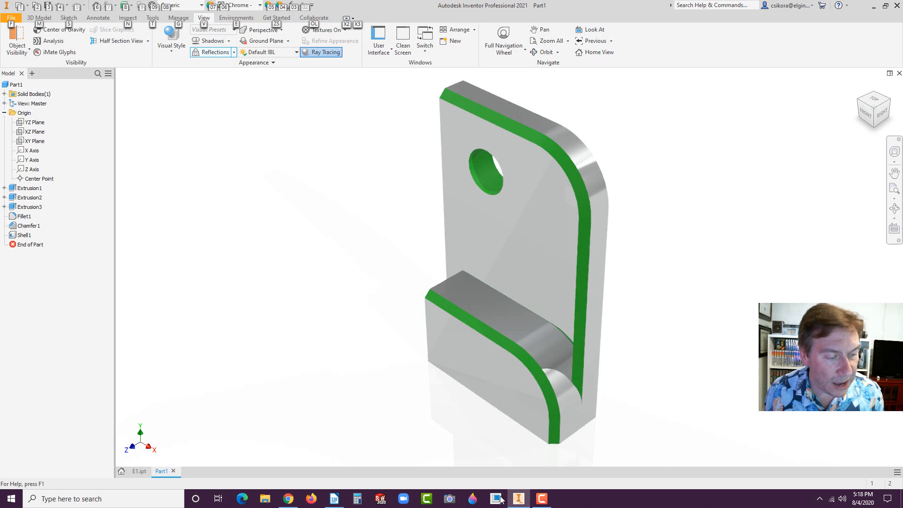
click(335, 499)
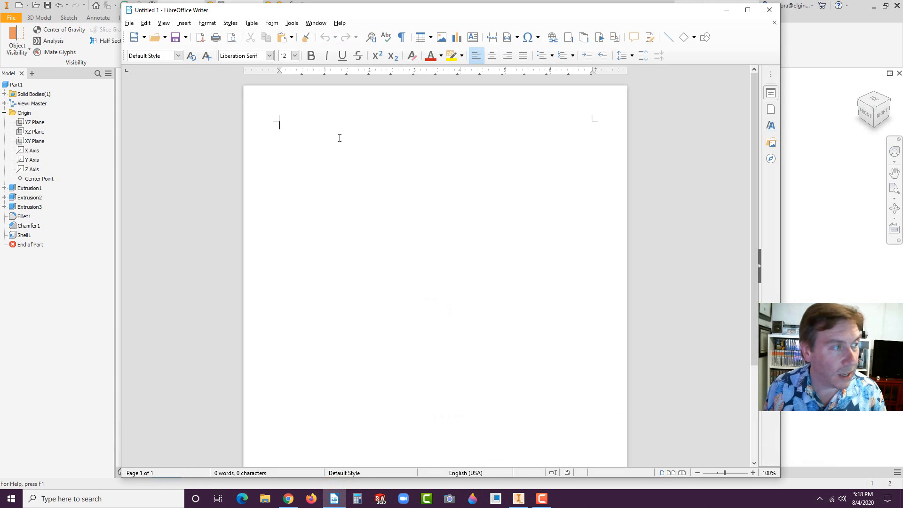
Write the heading E1 in the blank document, with Extrudes, Fillet, Chamfers and Shelling on separate lines below it.
click(288, 127)
text(E1)
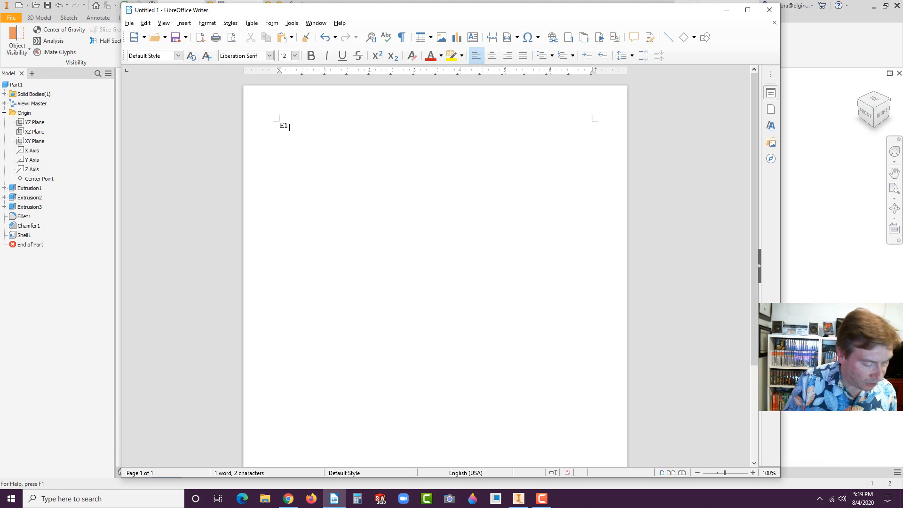
text(Extru)
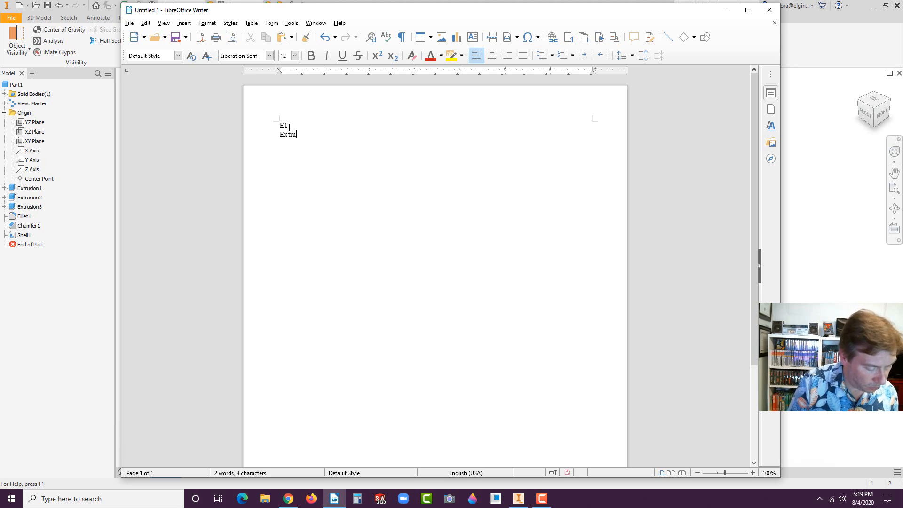
text(des)
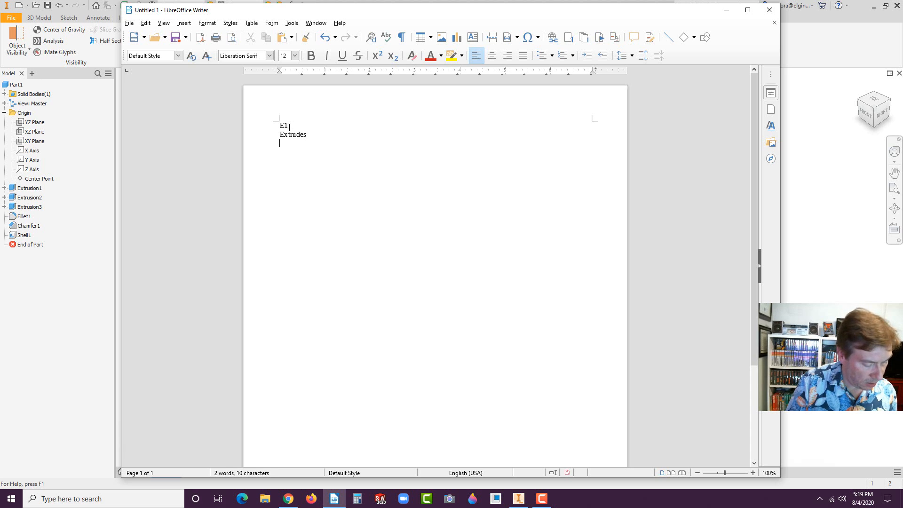
key(Return)
text(Filoet)
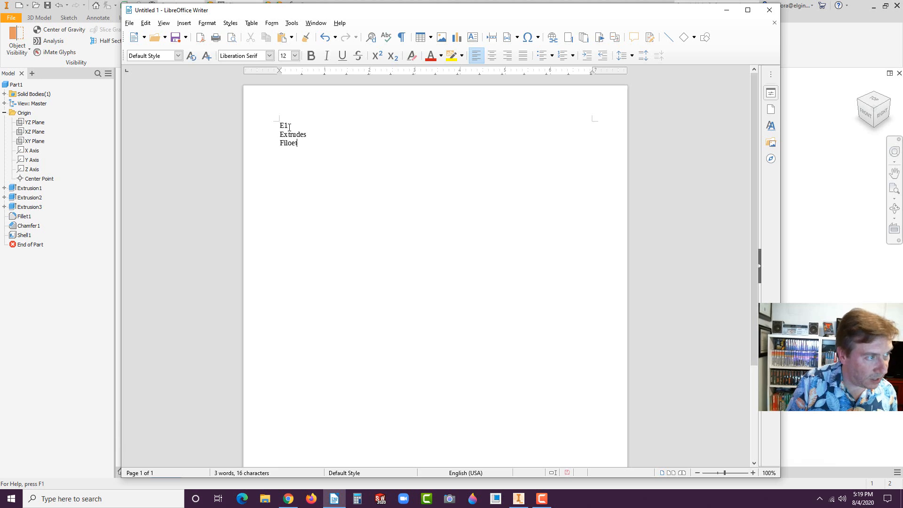
key(BackSpace)
key(BackSpace)
key(BackSpace)
text(let )
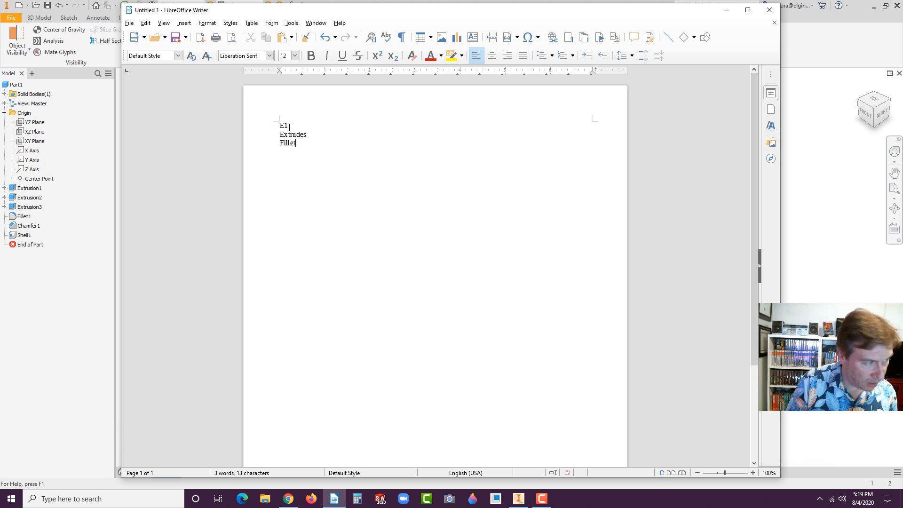
text(Chamfers)
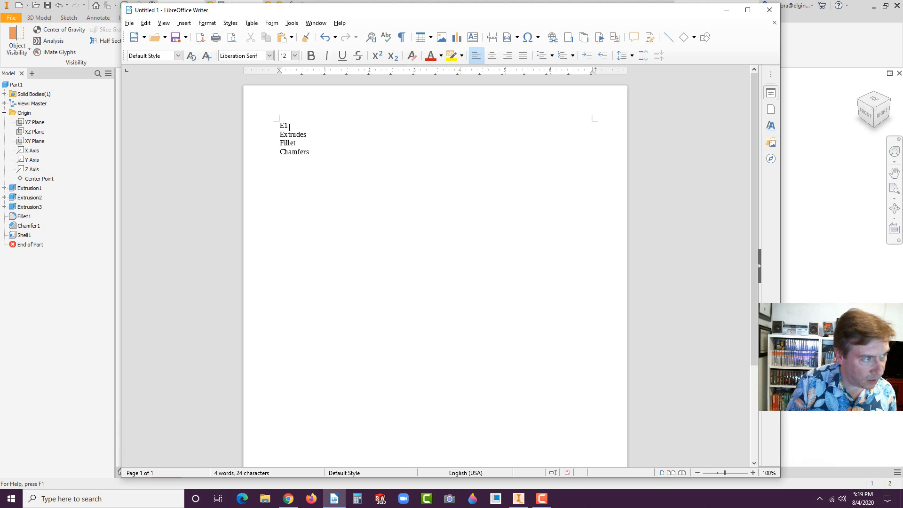
key(Return)
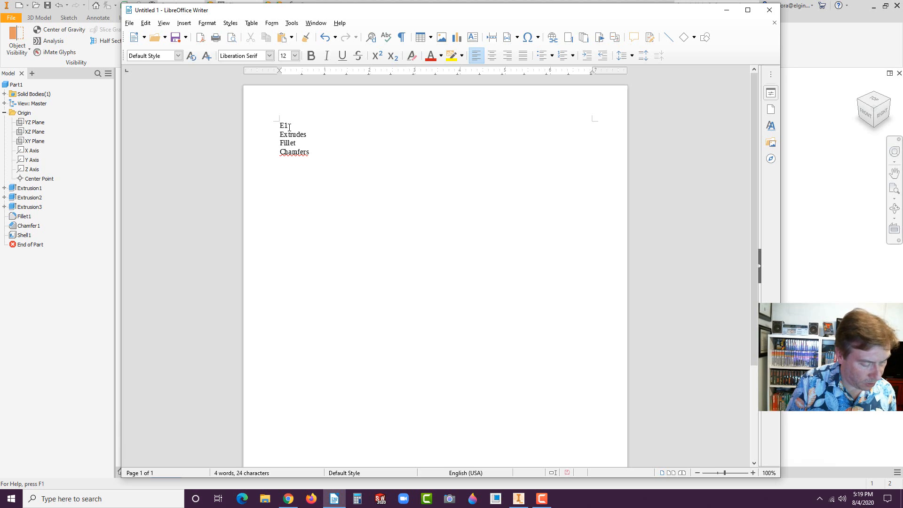
text(S)
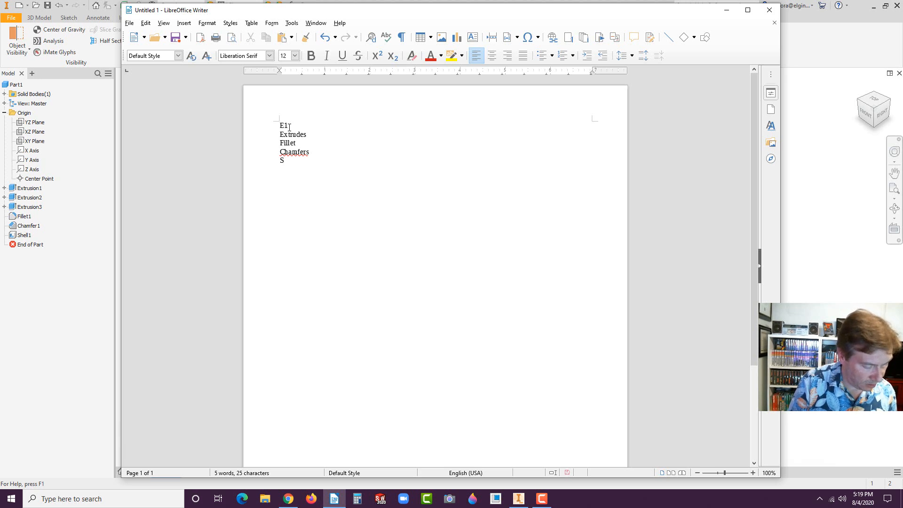
text(helling)
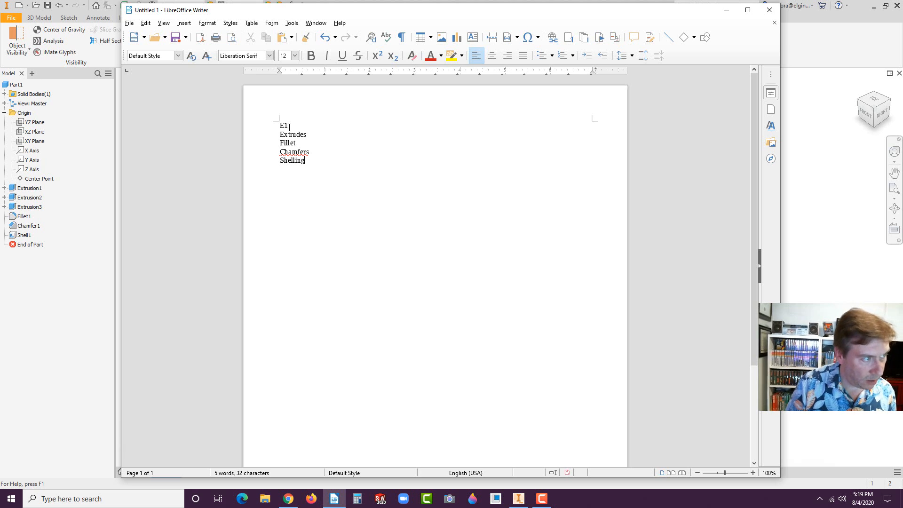
Format the four lines from Extrudes to Shelling as a bulleted list and end the list with an empty unbulleted line.
drag(311, 161, 254, 134)
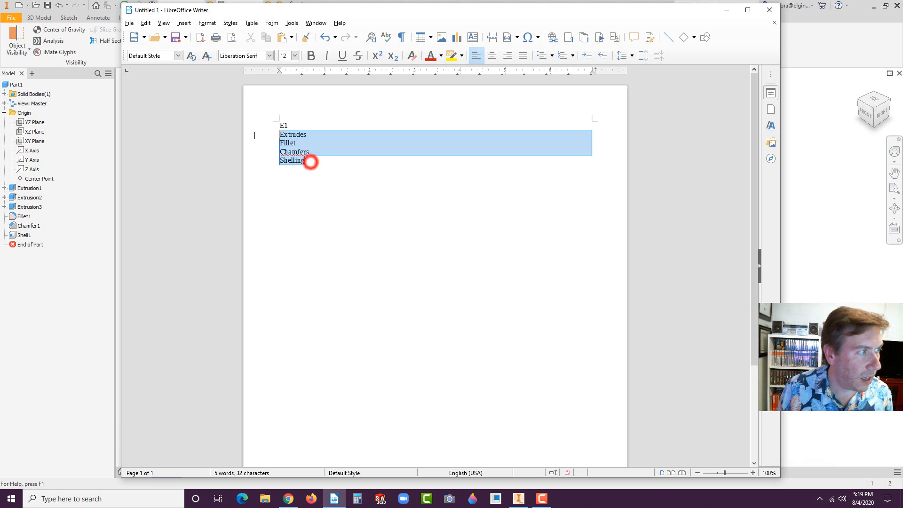
click(542, 55)
click(338, 168)
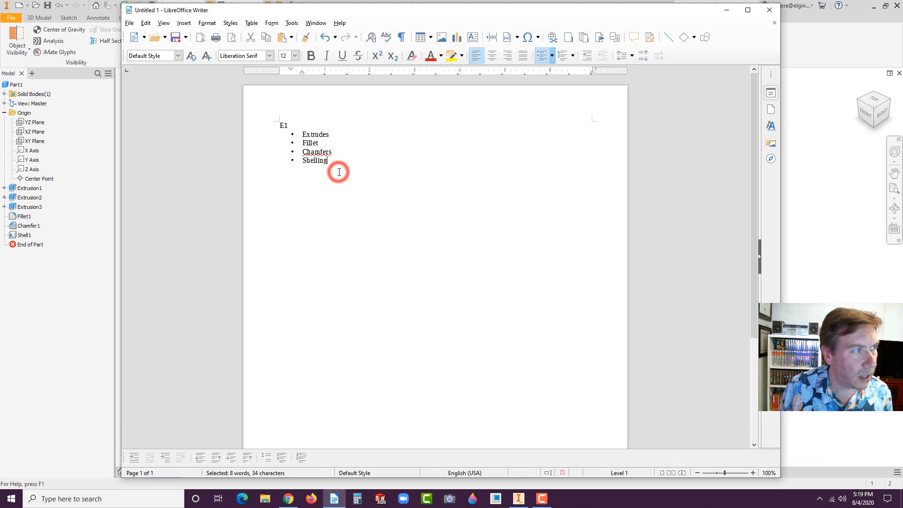
key(Return)
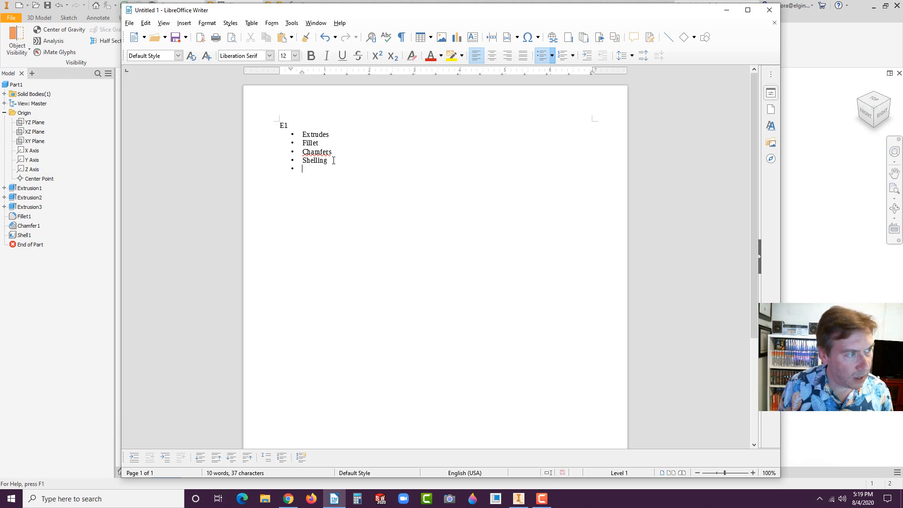
key(Return)
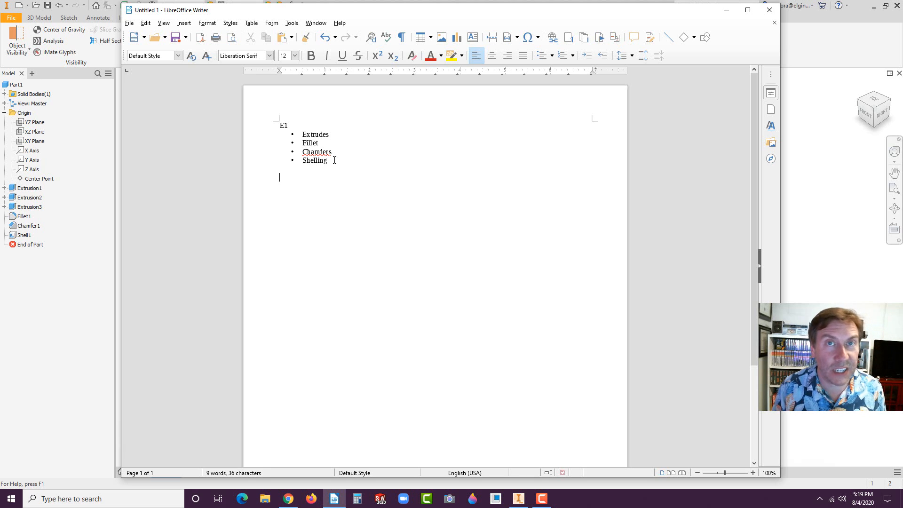
Paste the captured screenshot below the list and crop it tightly around the model to about 1.81 × 2.99 in.
key(ctrl+v)
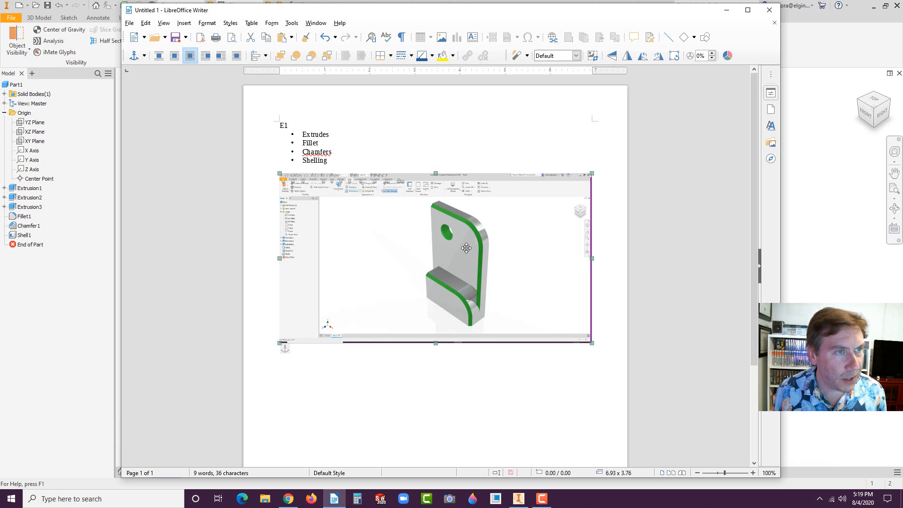
click(466, 248)
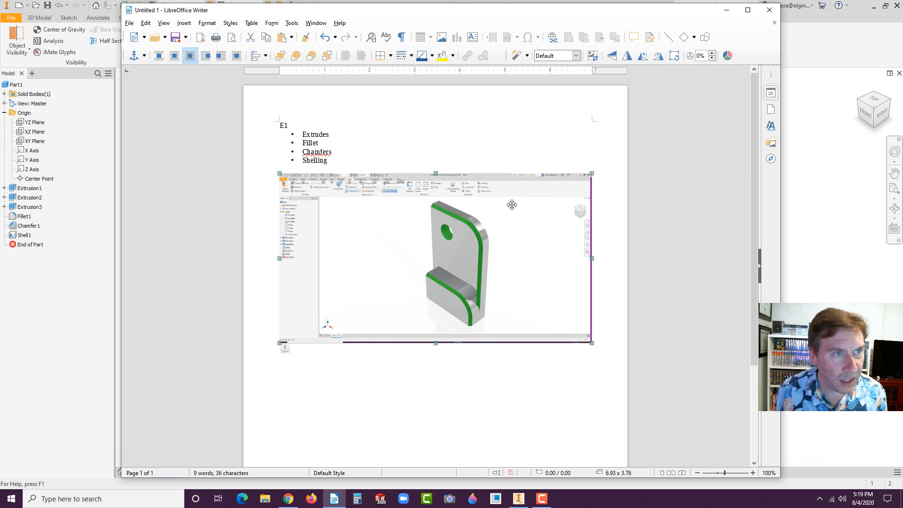
click(592, 57)
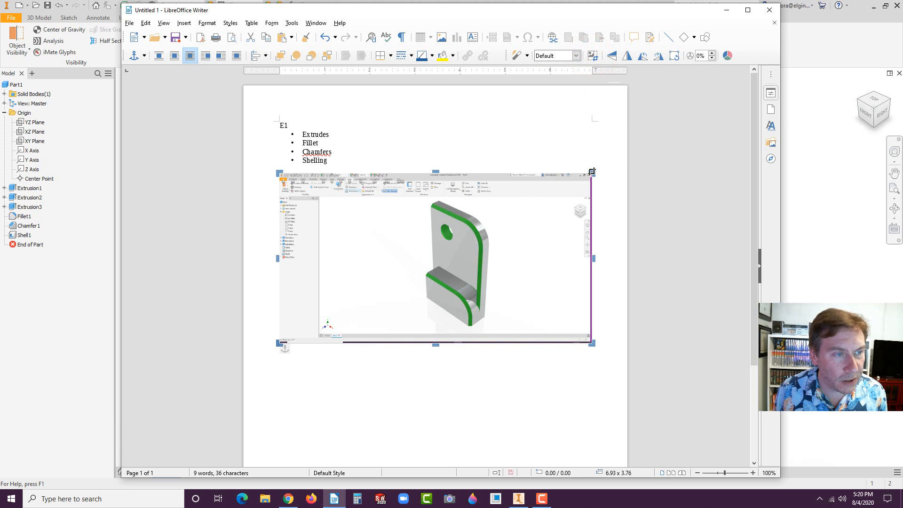
drag(592, 172, 493, 195)
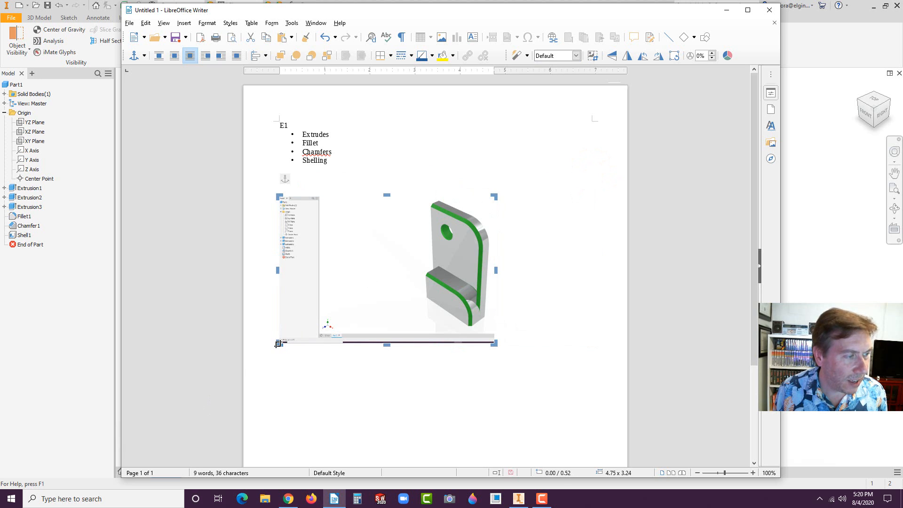
drag(278, 344, 414, 329)
click(570, 295)
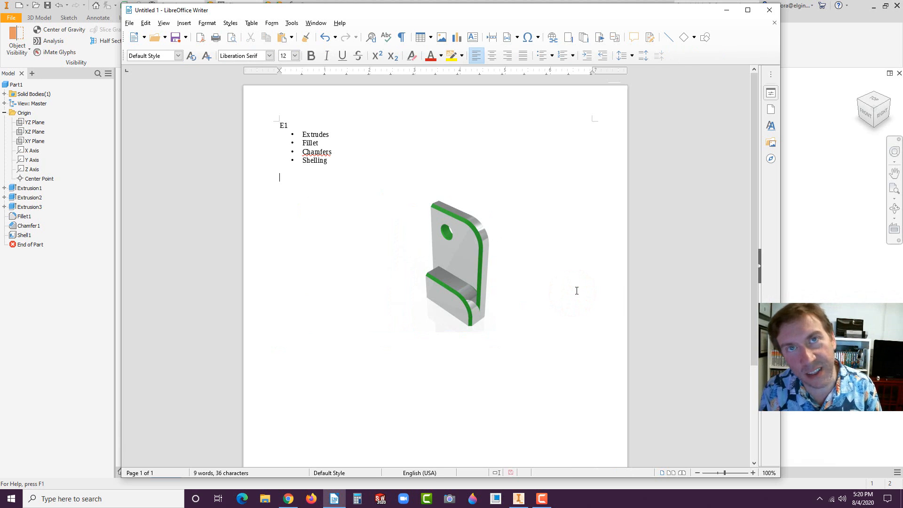
Move the cropped picture near the page's left margin beneath the list and enlarge it to about 2.30 × 3.80 in.
drag(461, 250, 339, 236)
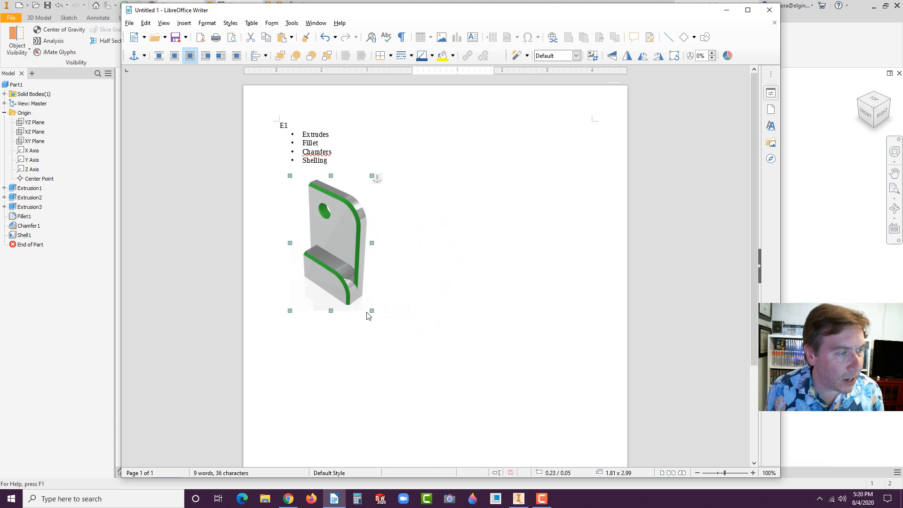
drag(371, 312, 393, 316)
click(467, 299)
scroll(452, 312, down, 4)
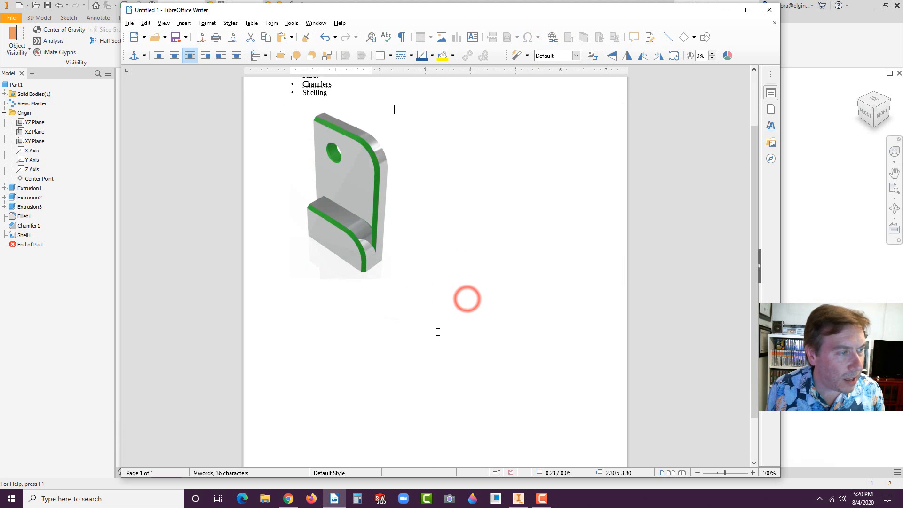
scroll(407, 229, up, 4)
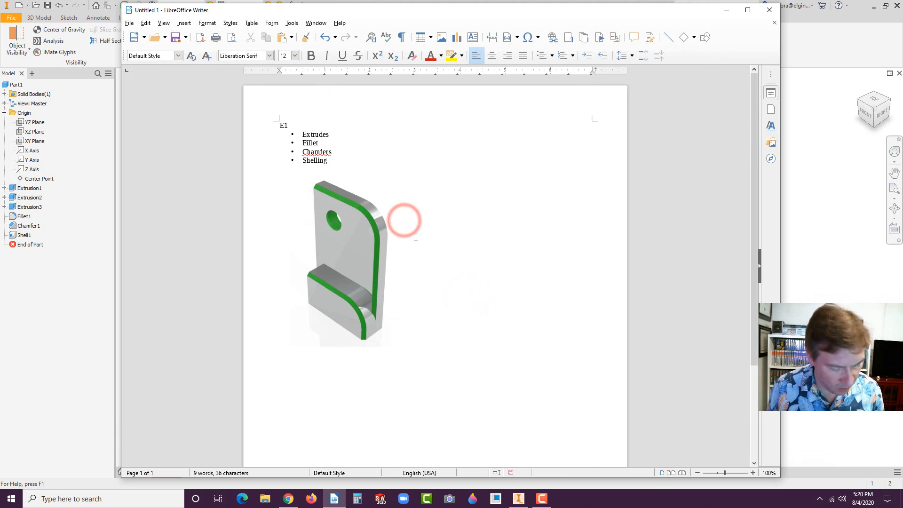
Insert empty lines beside the picture and move the picture back up directly beneath the bulleted list.
key(Return)
key(Return)
key(Return)
key(Return)
key(Return)
key(Return)
key(Return)
key(Return)
key(Return)
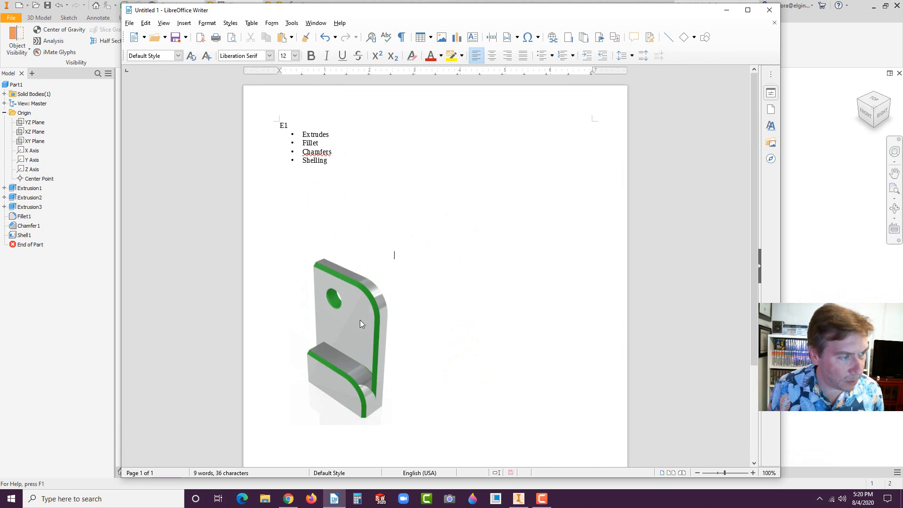
drag(350, 336, 351, 258)
click(419, 283)
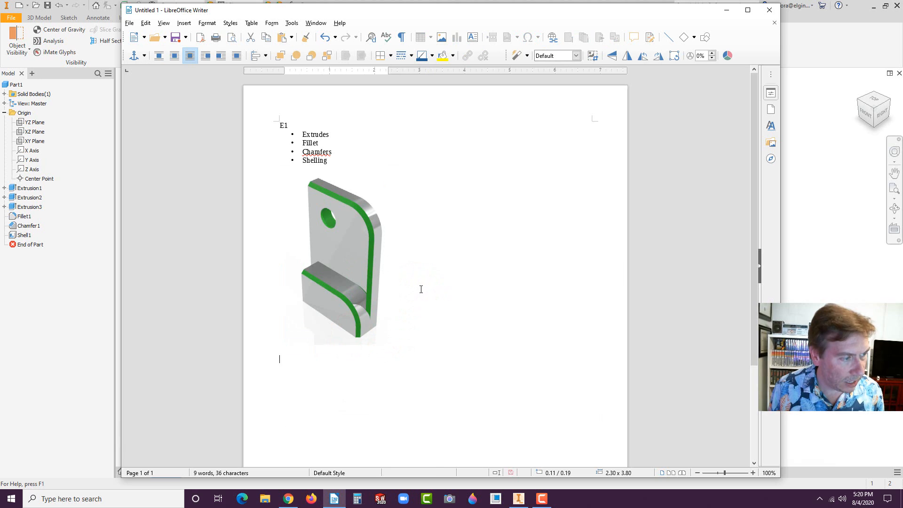
Enter the heading E2 on the empty line below the picture.
click(422, 289)
text(E2)
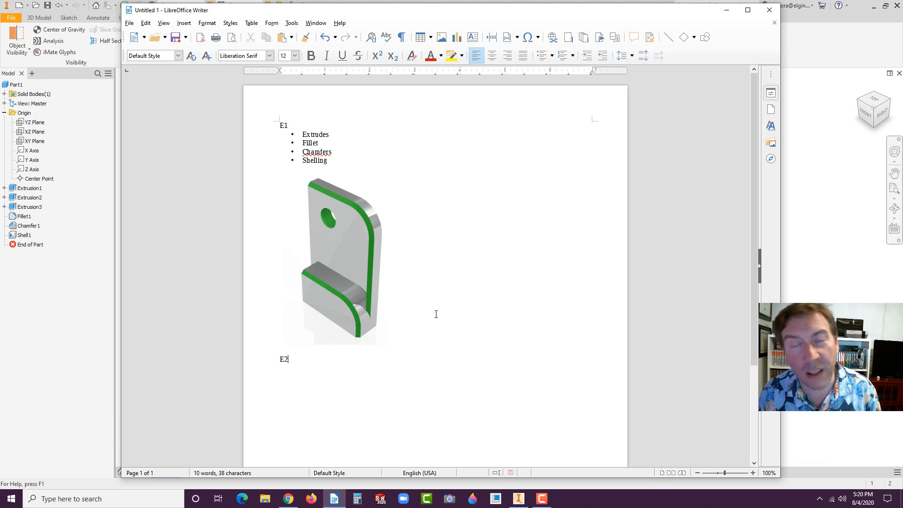
click(454, 243)
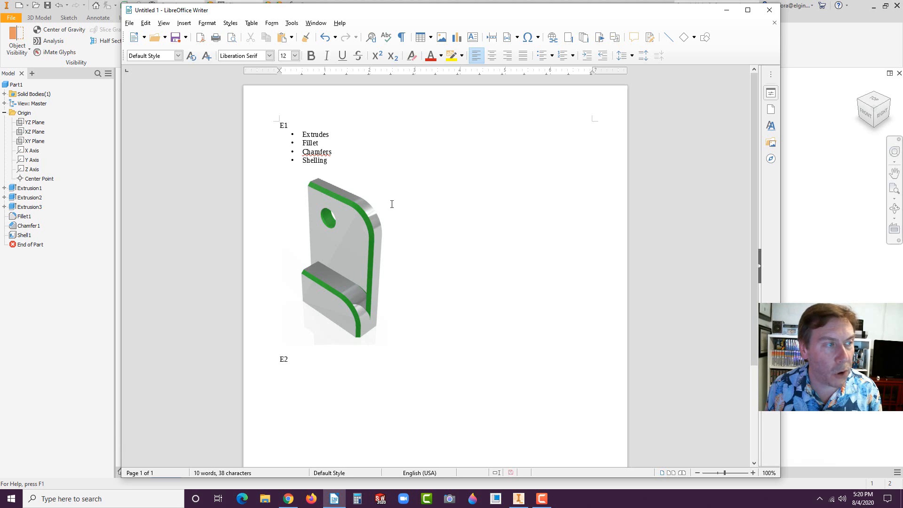
Switch to Chrome and go to the L1 exercise drawing on page 20 of the IMT 110 Inventor Basics 2021 manual.
click(44, 293)
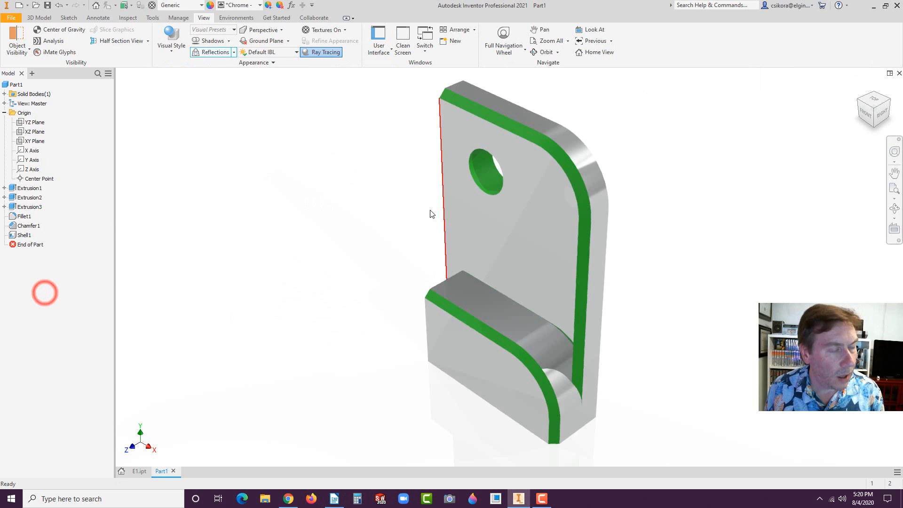
click(295, 502)
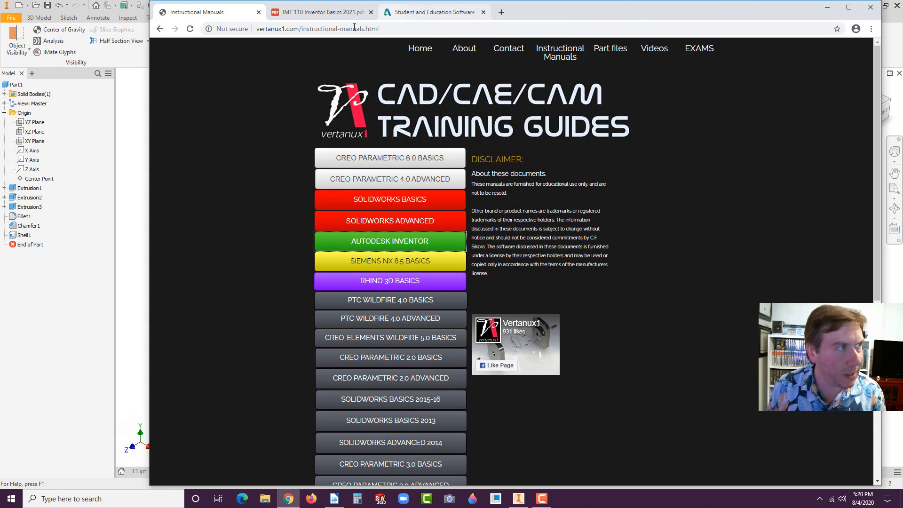
click(324, 12)
scroll(464, 269, down, 10)
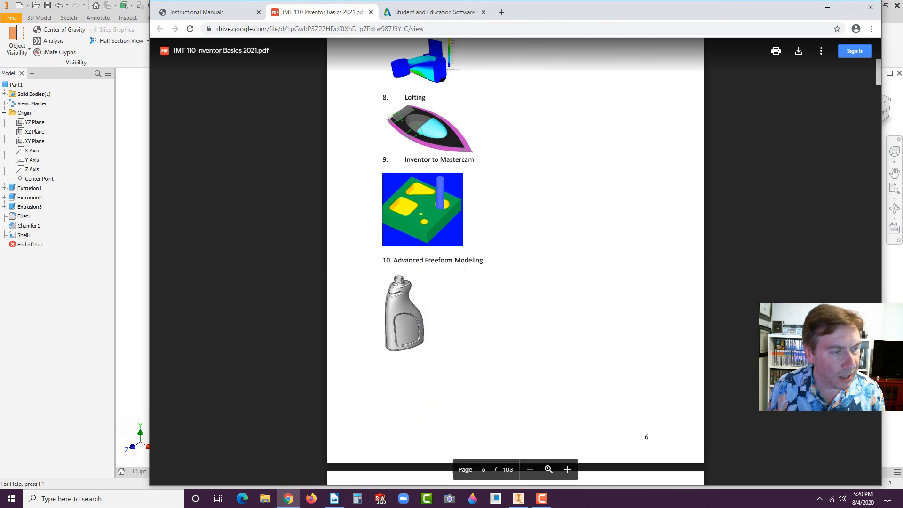
scroll(464, 270, down, 20)
drag(877, 88, 876, 136)
scroll(746, 194, down, 4)
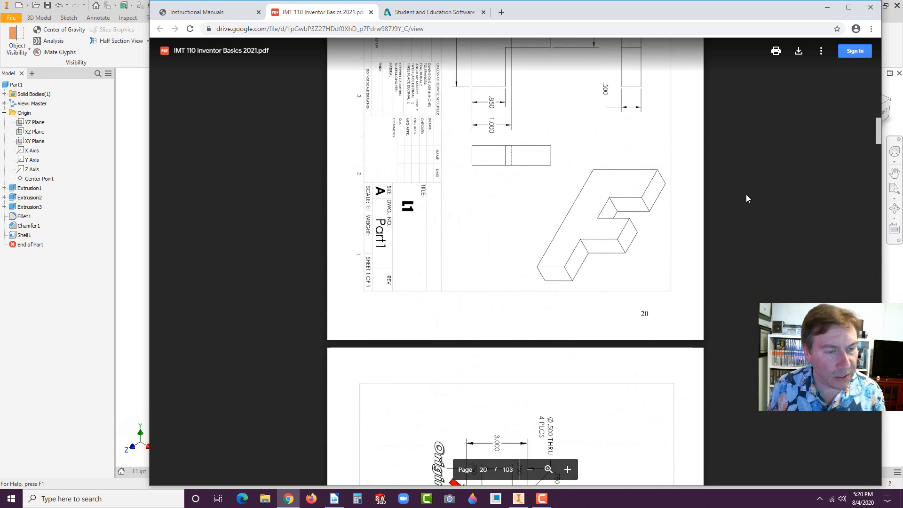
Examine the drawing of the slotted block with four holes on page 21 and return to the L1 drawing on page 20.
scroll(746, 193, up, 2)
scroll(745, 193, down, 7)
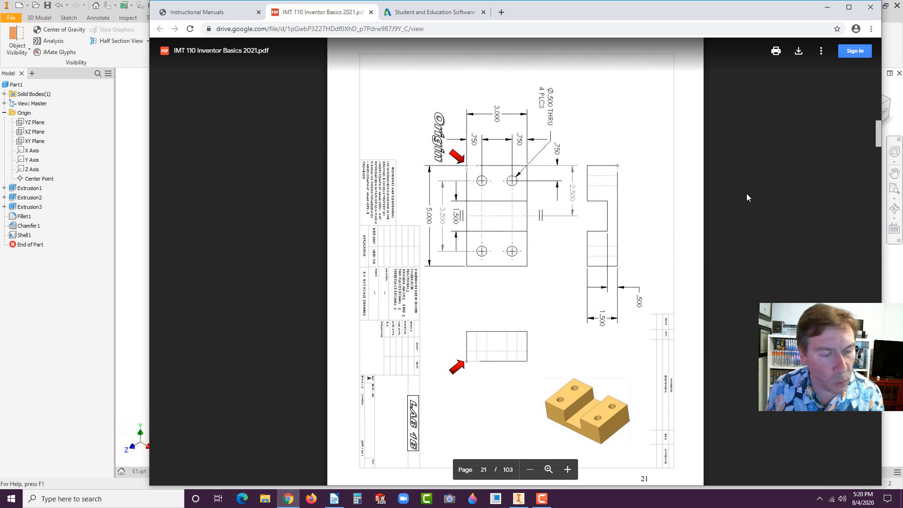
scroll(747, 193, up, 5)
scroll(746, 193, up, 3)
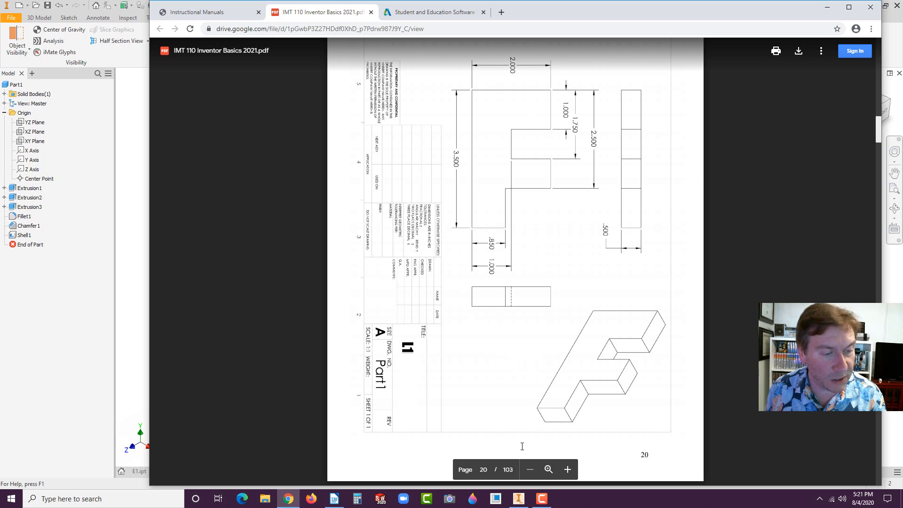
Download the IMT 110 Inventor Basics 2021 PDF and open the downloaded copy to browse its opening pages.
click(798, 52)
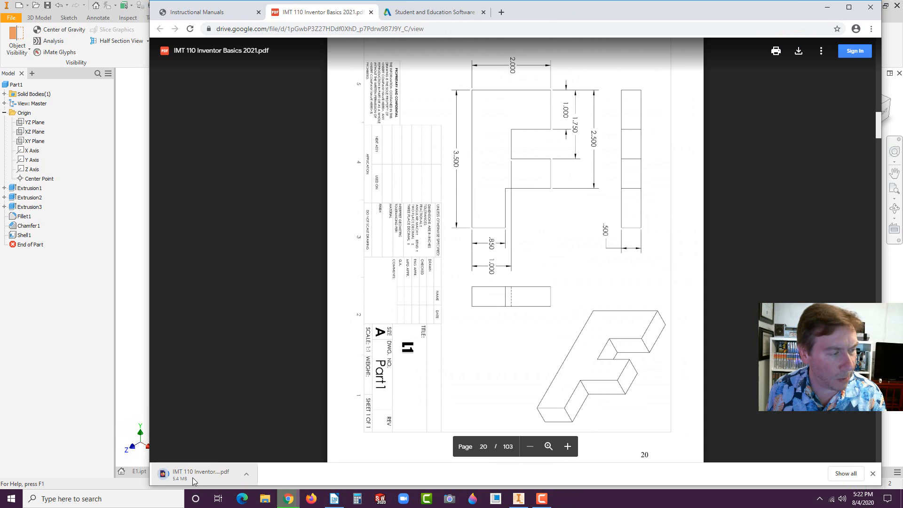
click(193, 472)
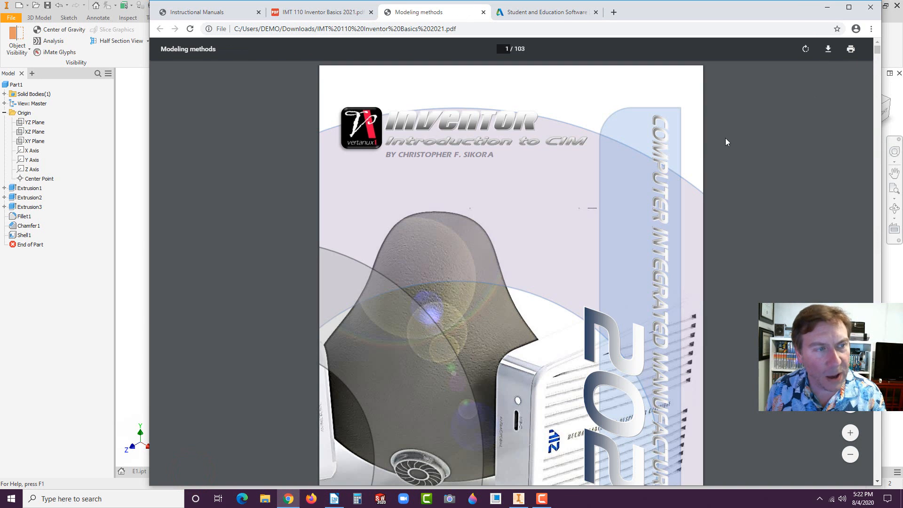
scroll(671, 186, down, 20)
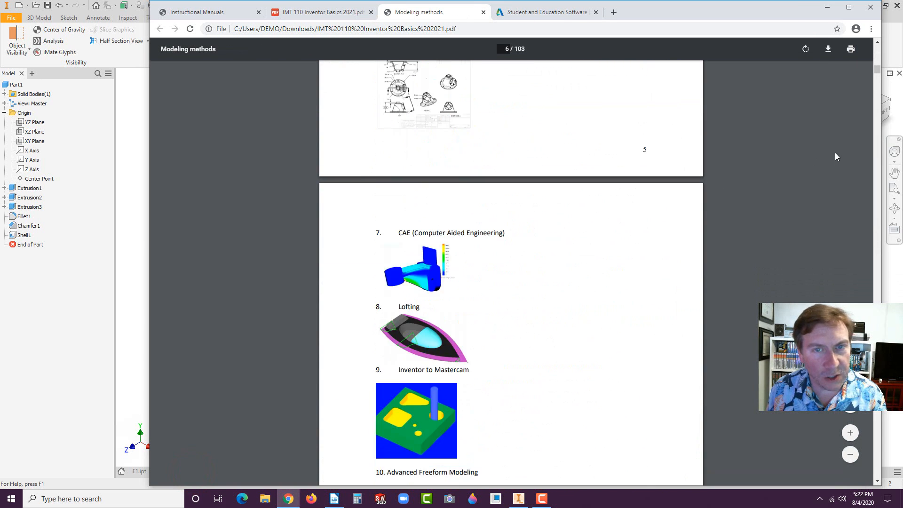
Find the L1 part drawing on page 20 of the PDF manual and rotate the page until it reads upright.
scroll(835, 156, down, 7)
drag(877, 75, 868, 130)
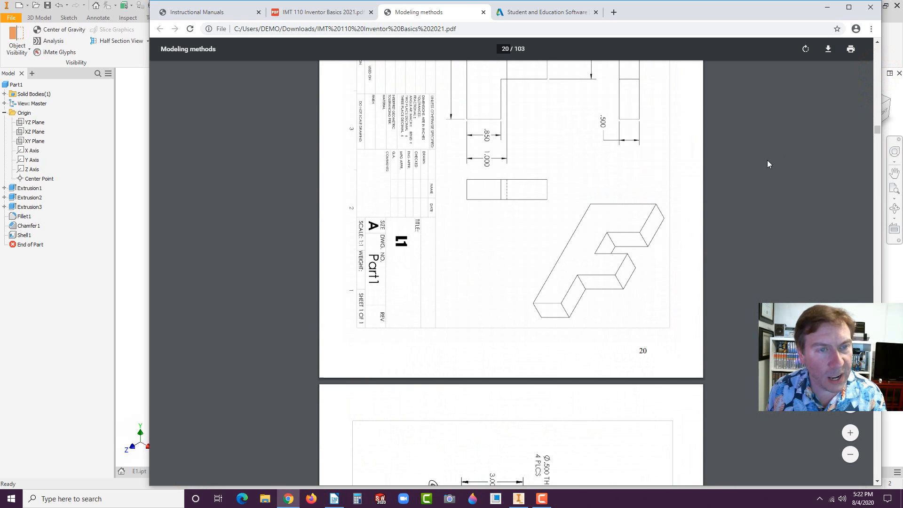
scroll(771, 155, up, 5)
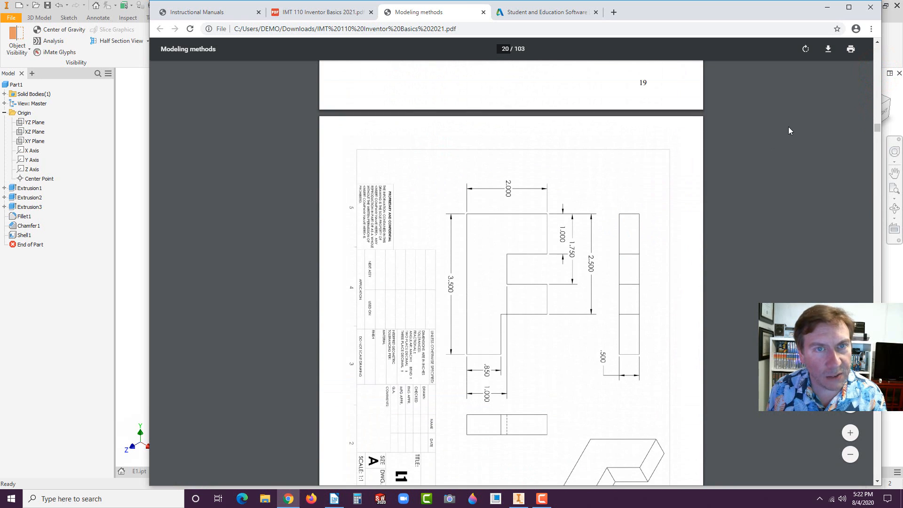
click(806, 50)
click(807, 51)
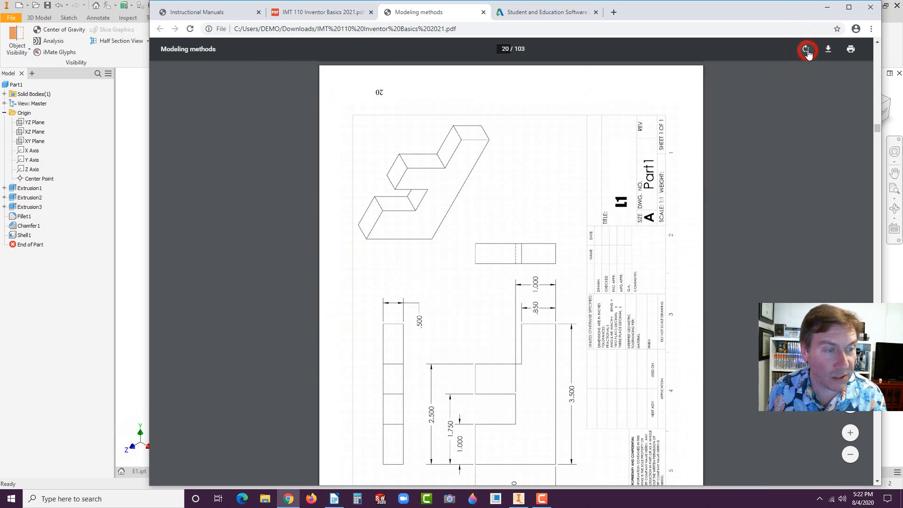
click(806, 49)
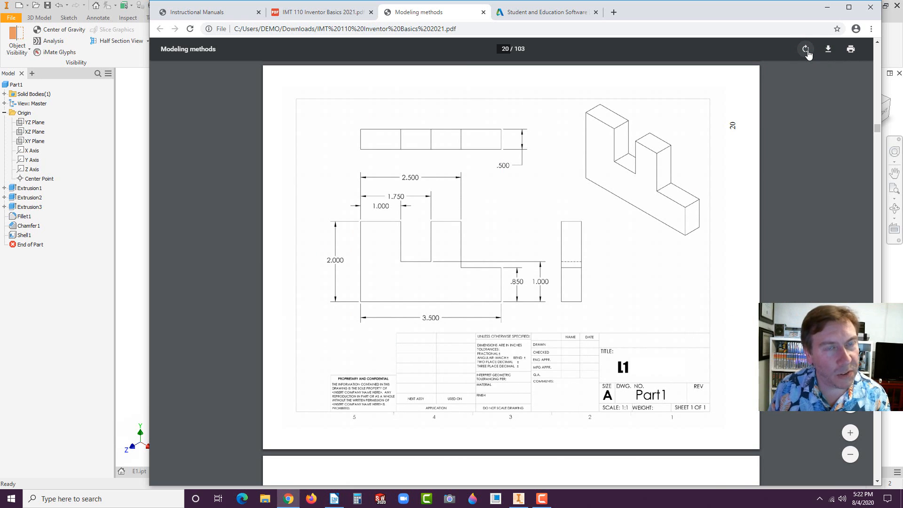
right_click(640, 214)
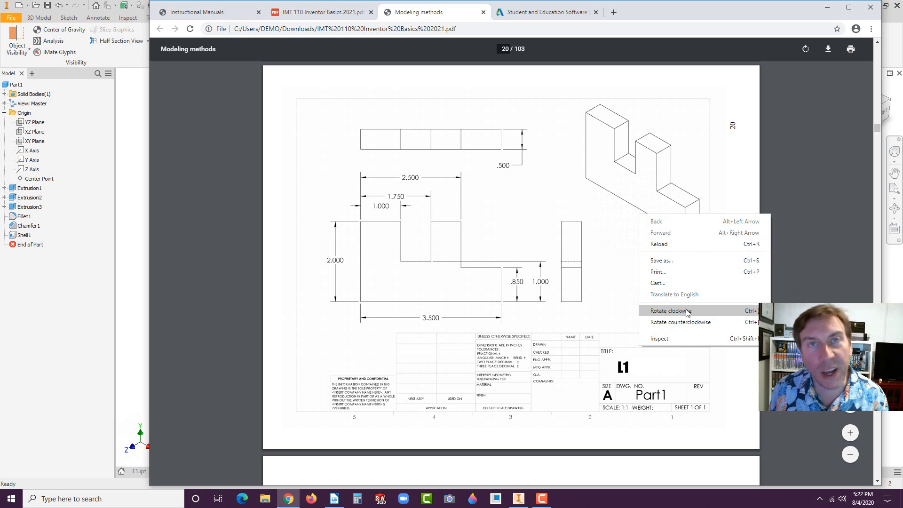
click(810, 181)
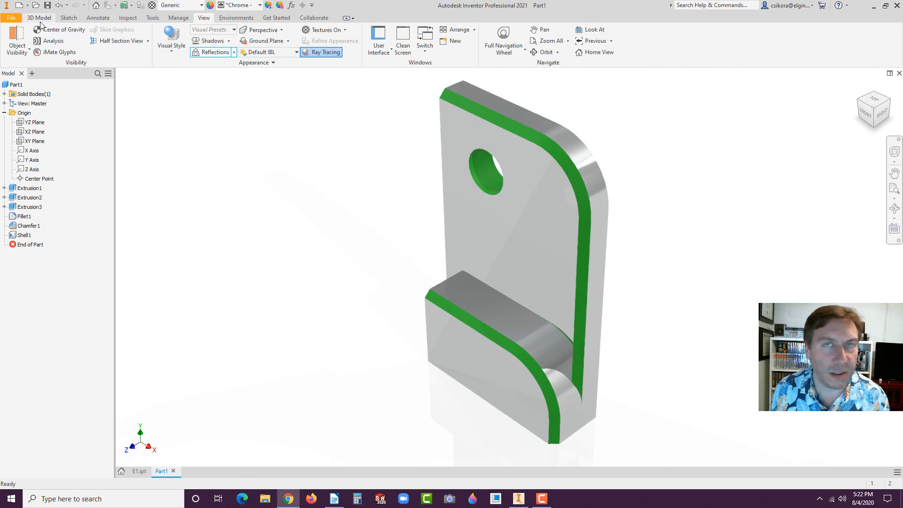
Switch to Inventor and create a new part from the Standard.ipt template in the en-US folder.
click(20, 8)
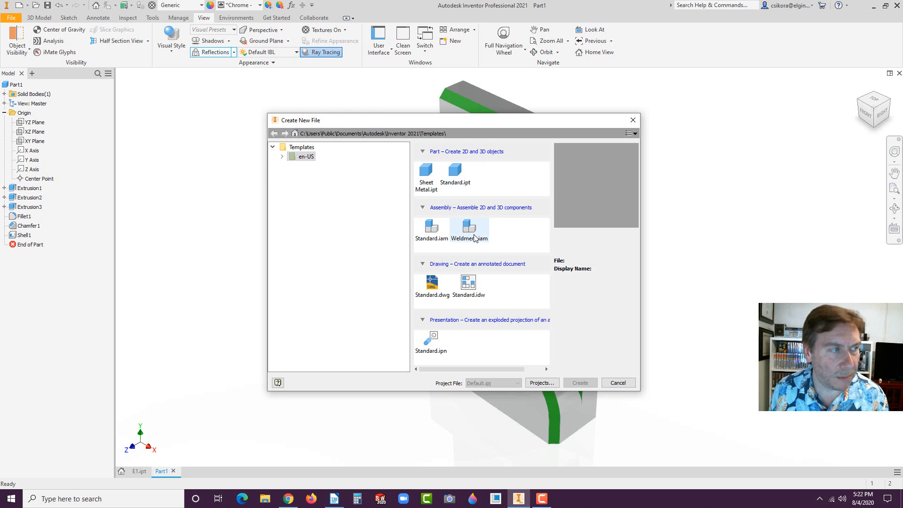
click(272, 146)
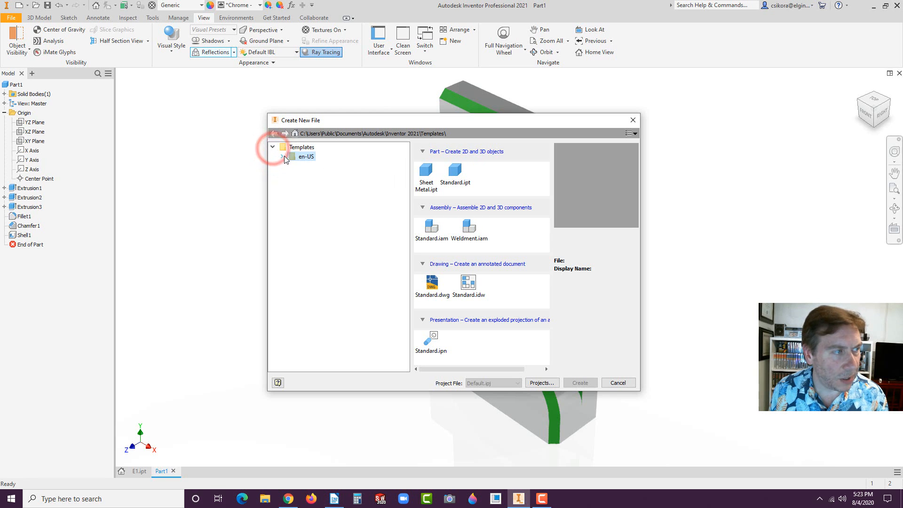
click(283, 156)
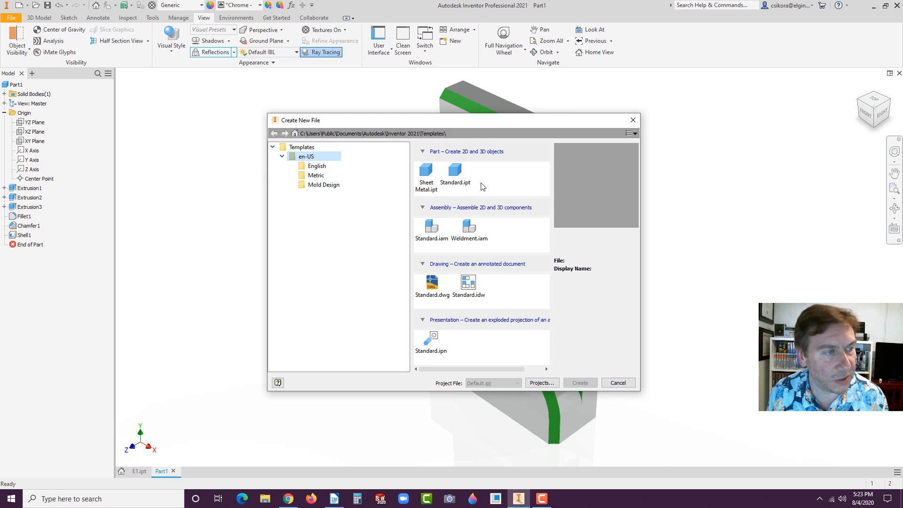
click(456, 173)
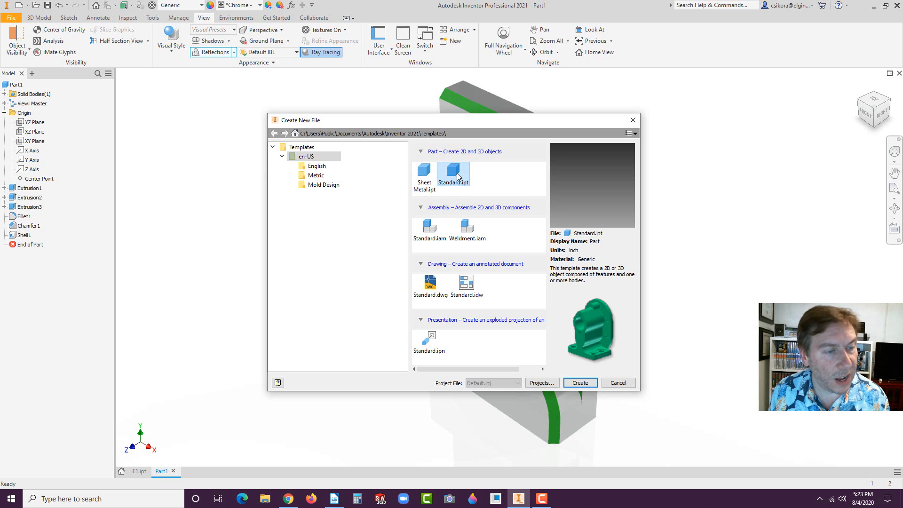
click(576, 383)
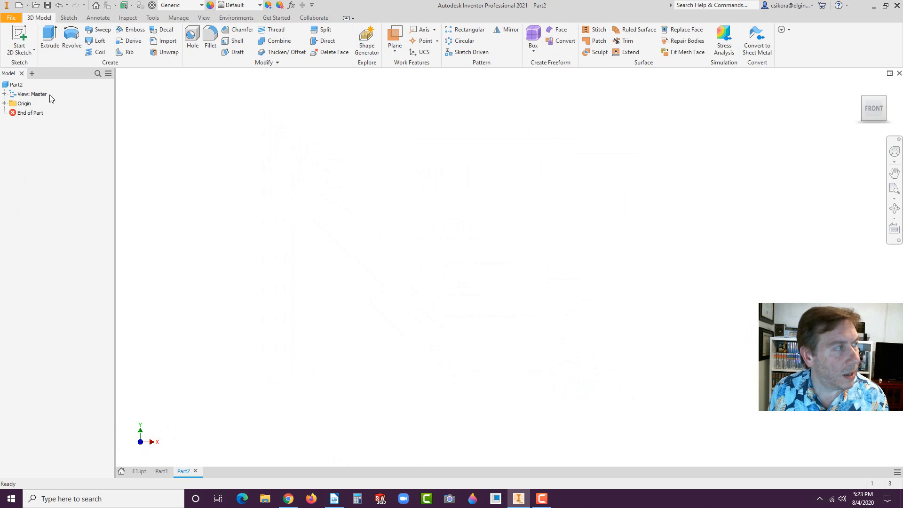
Start a new 2D sketch on the XY Plane of the part's origin.
click(4, 103)
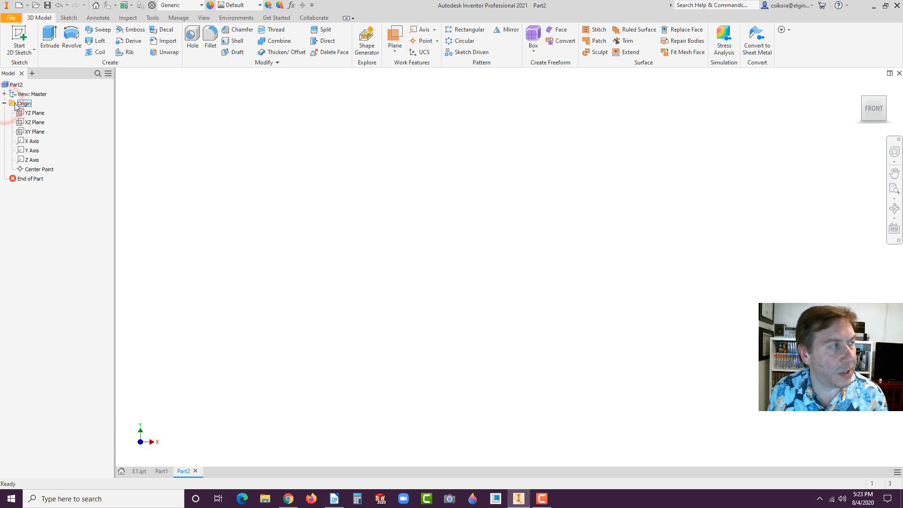
click(36, 133)
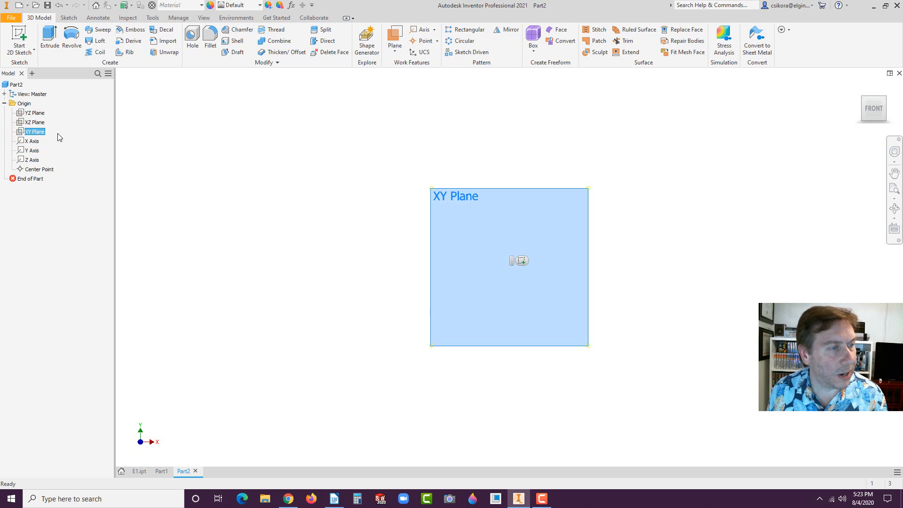
click(523, 264)
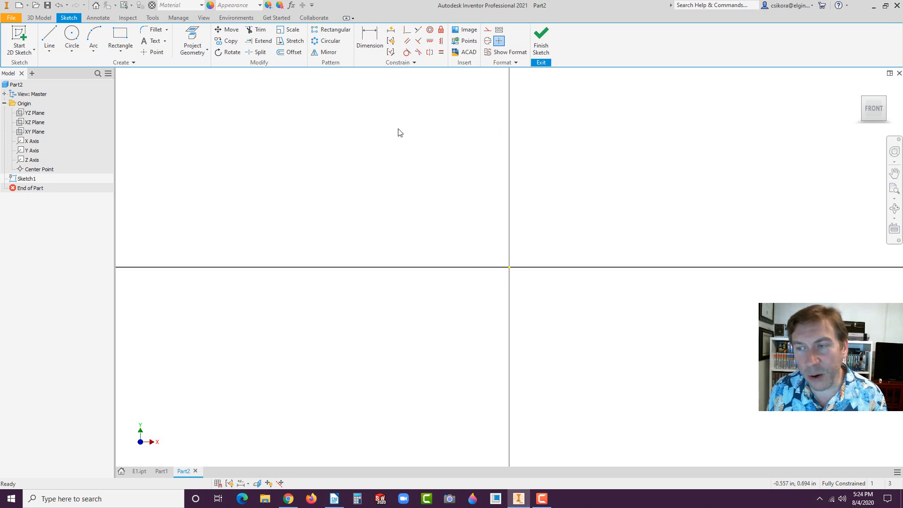
With the Line tool, draw a 2 in vertical line up from the origin and a 1 in horizontal line rightward from its upper end.
click(48, 50)
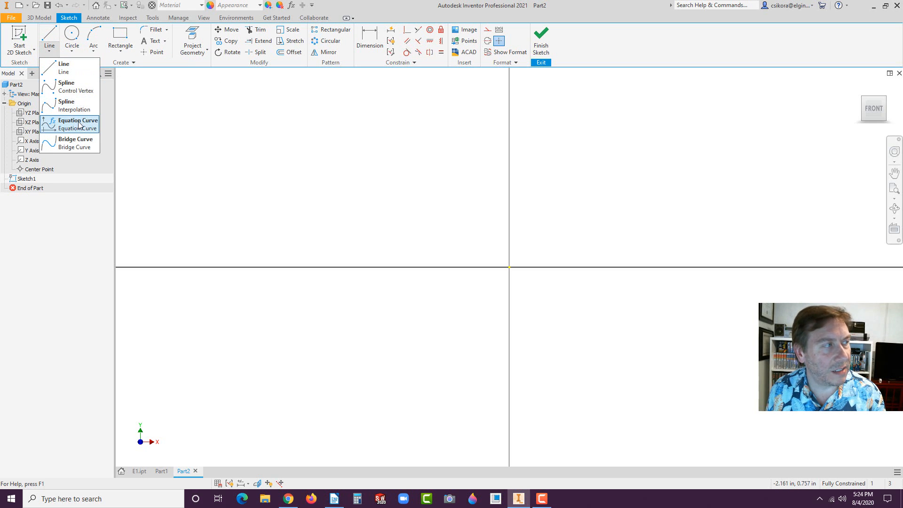
click(52, 71)
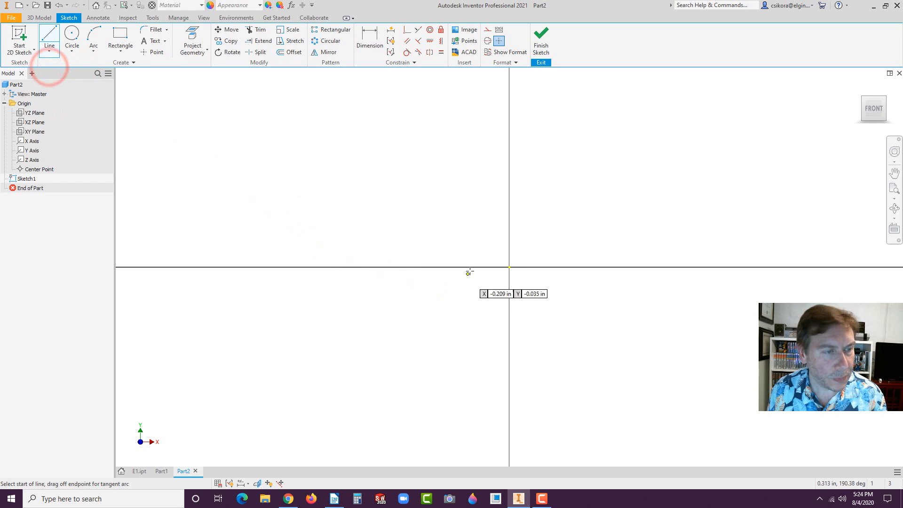
click(509, 267)
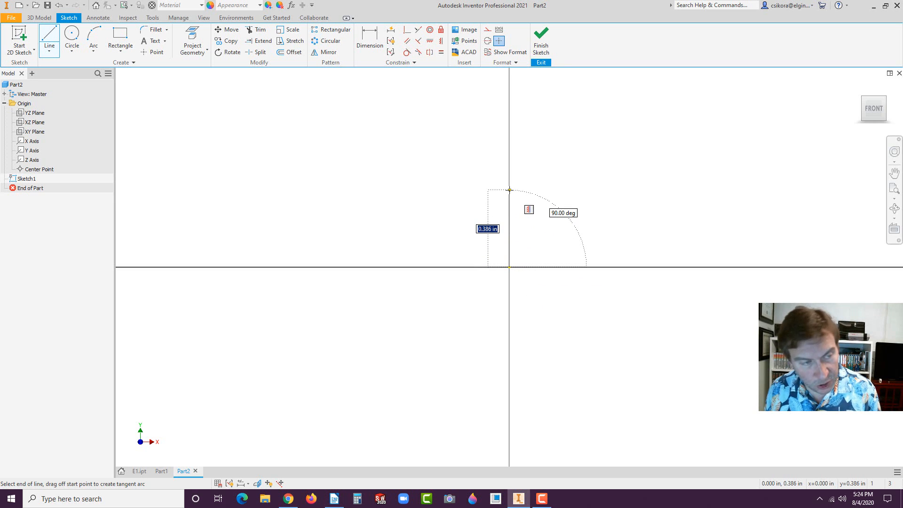
text(2)
key(Return)
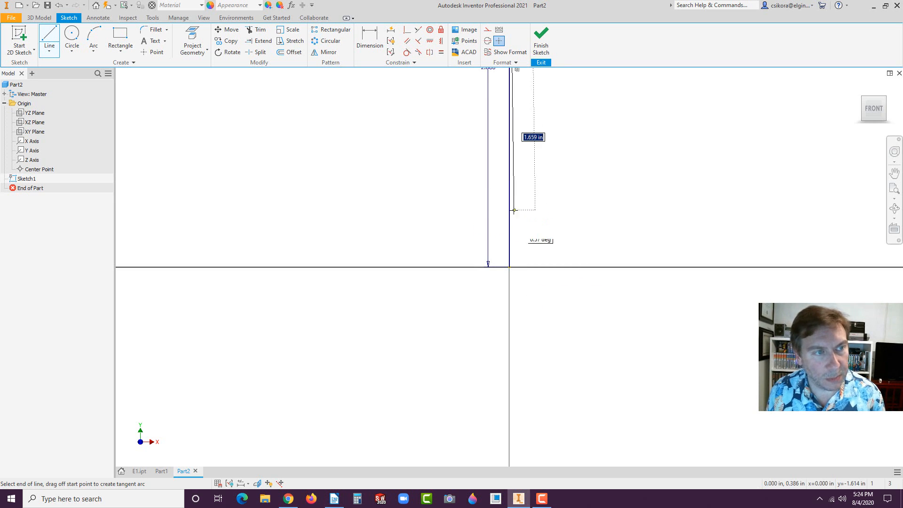
scroll(522, 197, up, 5)
scroll(545, 184, down, 3)
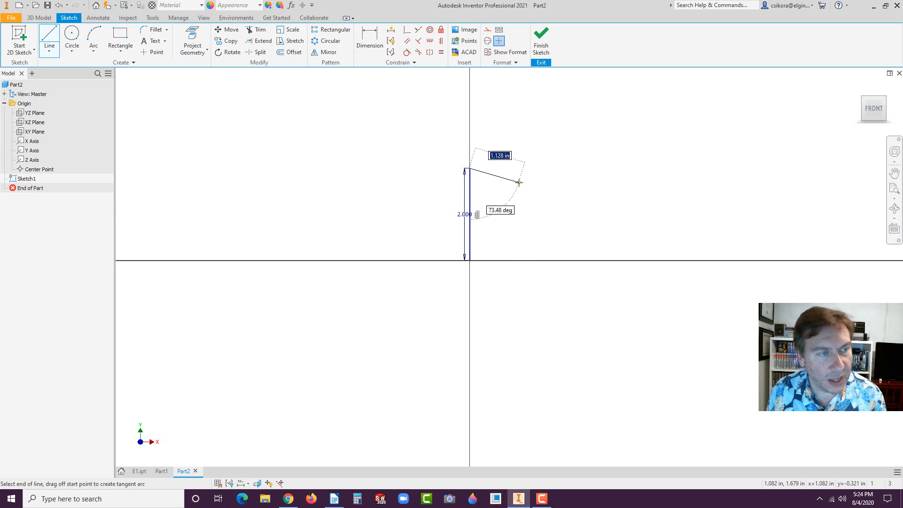
scroll(524, 173, down, 3)
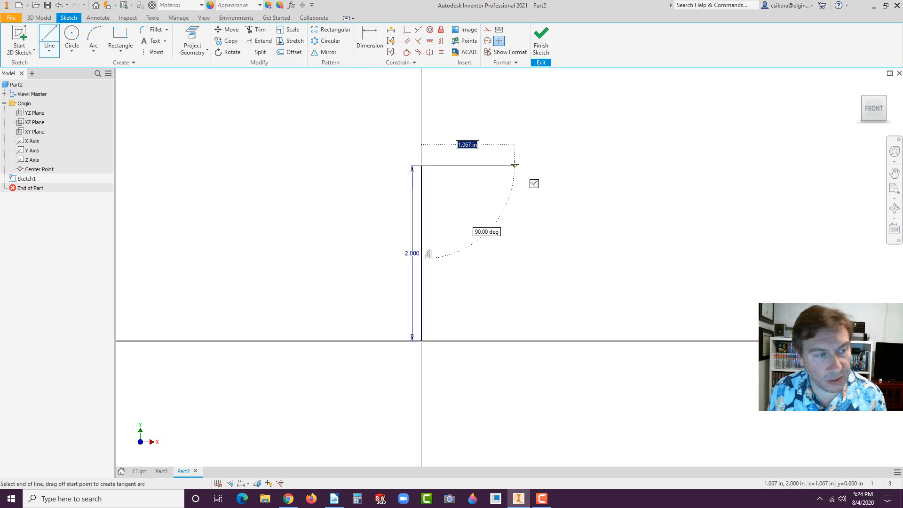
text(1)
key(Return)
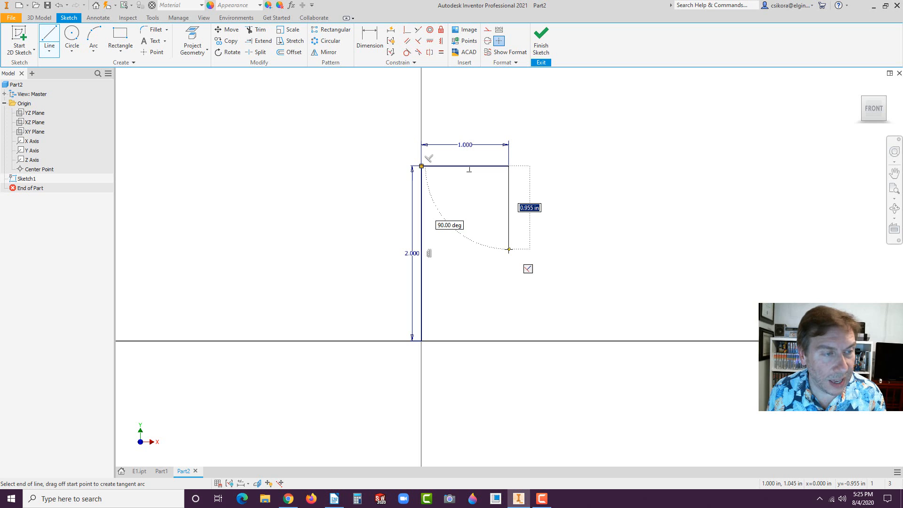
Continue the profile down about 0.96 in, right about 0.87 in, up level with the first top edge, and right about 0.65 in.
click(508, 249)
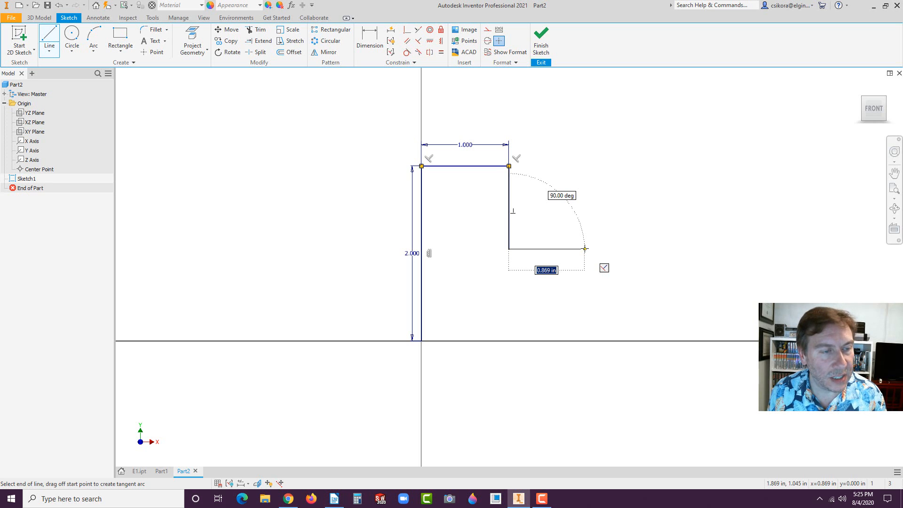
click(584, 249)
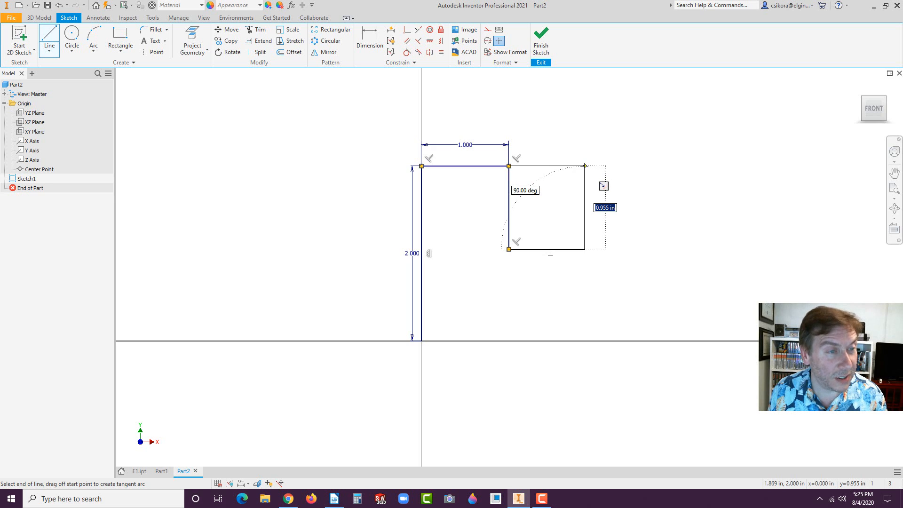
click(584, 166)
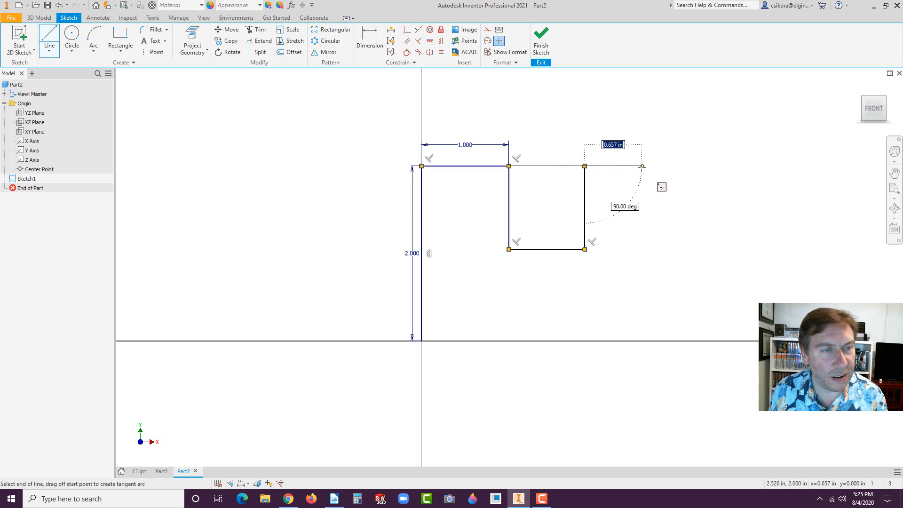
click(641, 165)
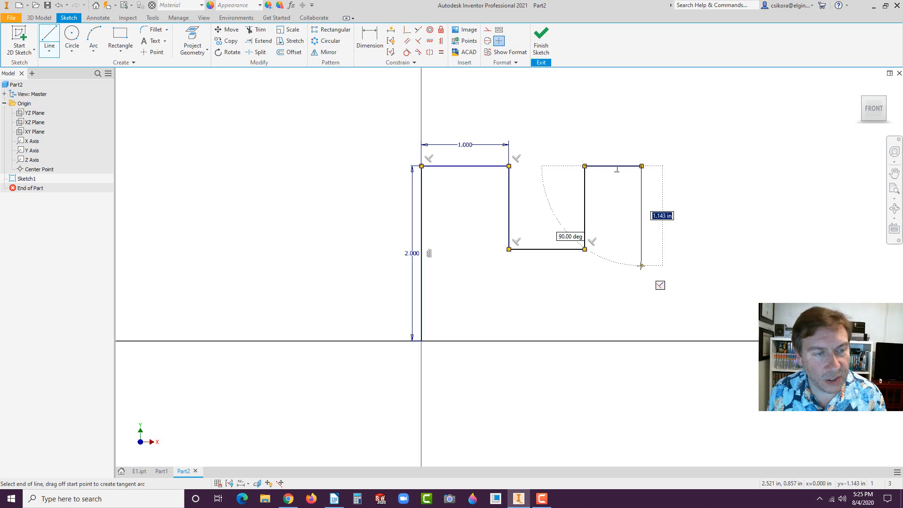
Continue the profile down about 1.14 in, right about 0.70 in, and down to the horizontal axis, closing it at the origin.
click(641, 265)
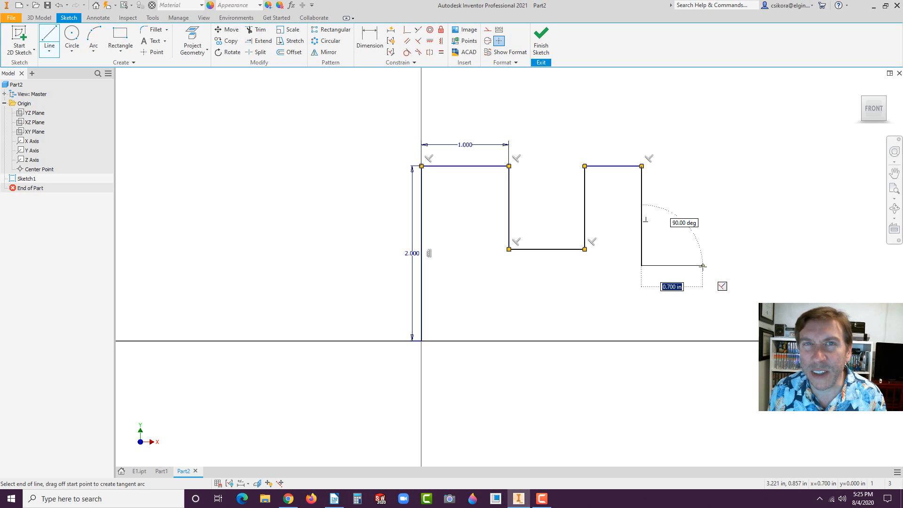
click(702, 265)
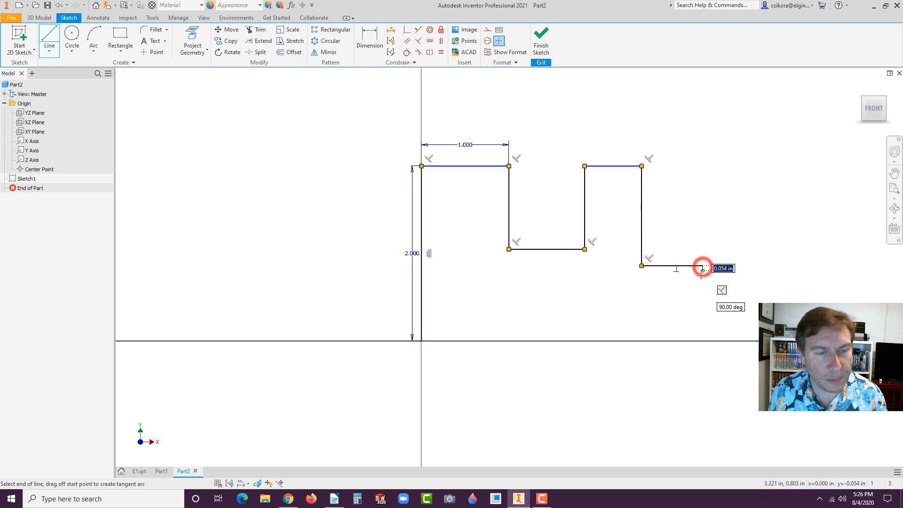
click(702, 341)
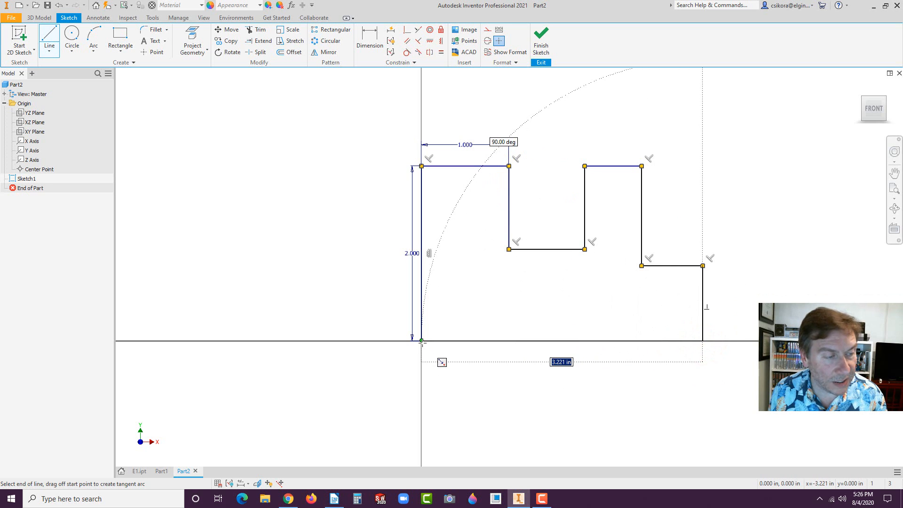
click(422, 341)
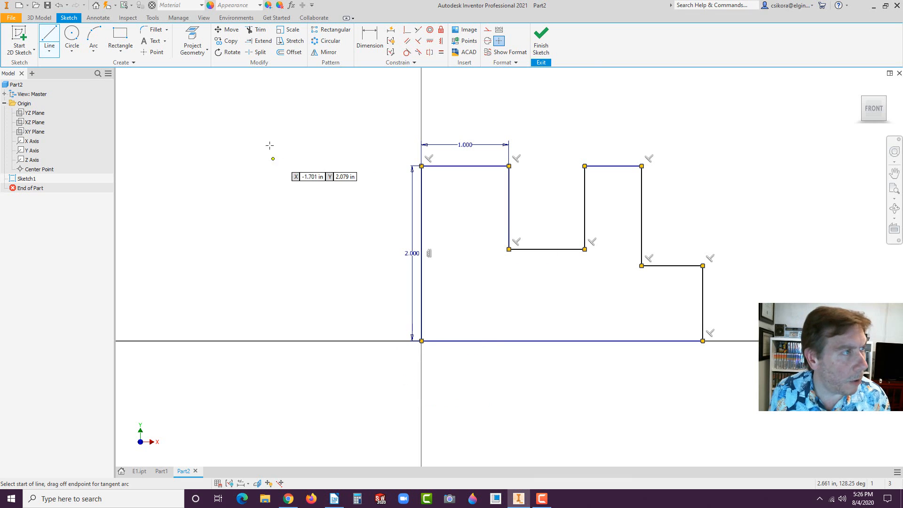
Dimension the bottom edge of the profile and set its length to 3.5 in.
click(372, 37)
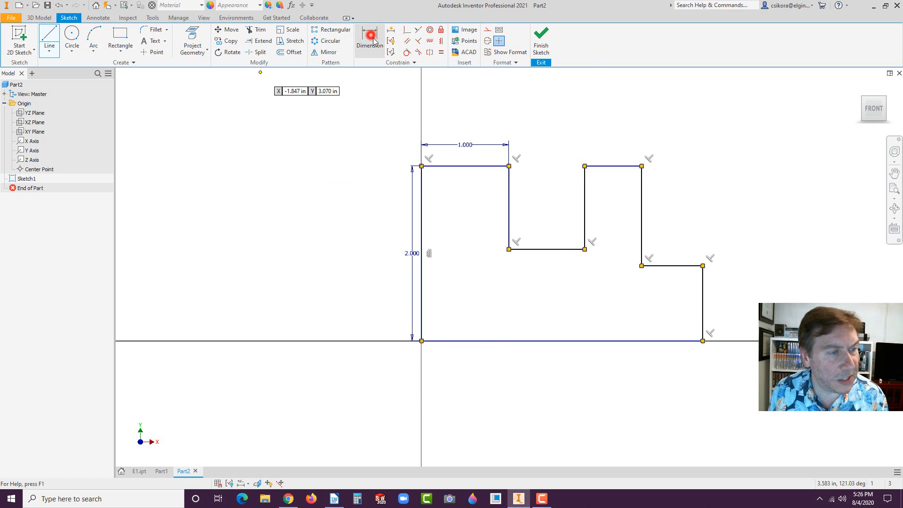
click(567, 341)
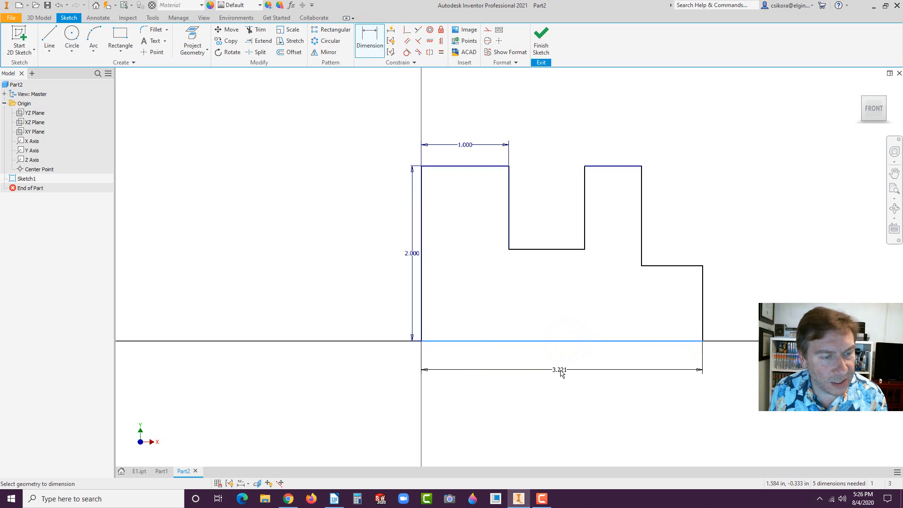
click(557, 372)
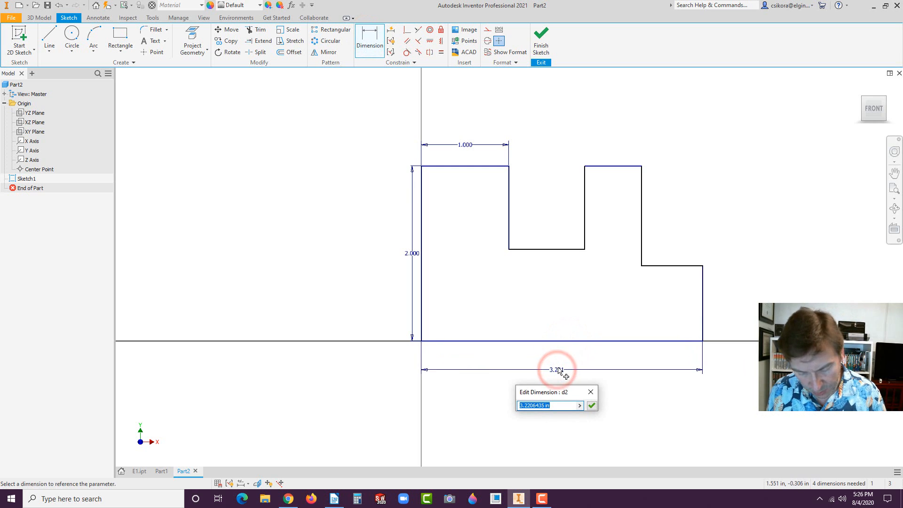
text(3.5)
key(Return)
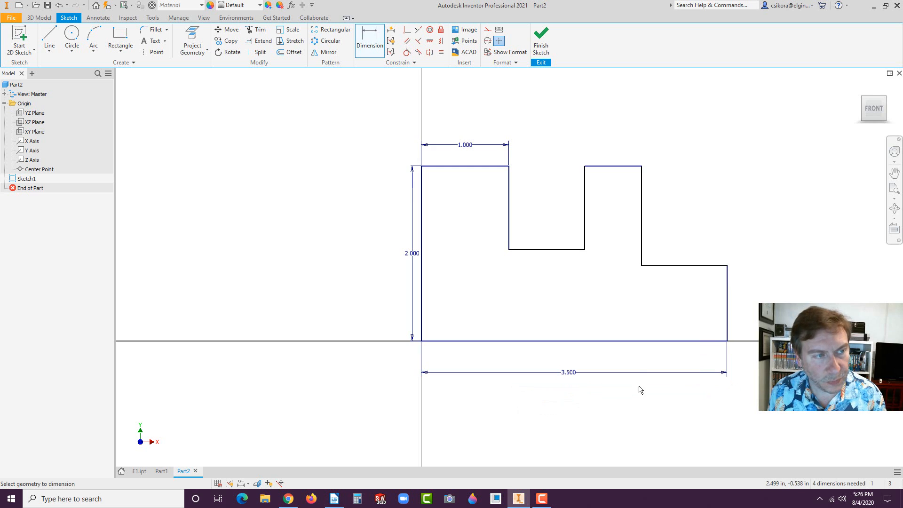
Dimension the distance from the profile's left edge to the far wall of the slot and set it to 1.75 in.
click(422, 196)
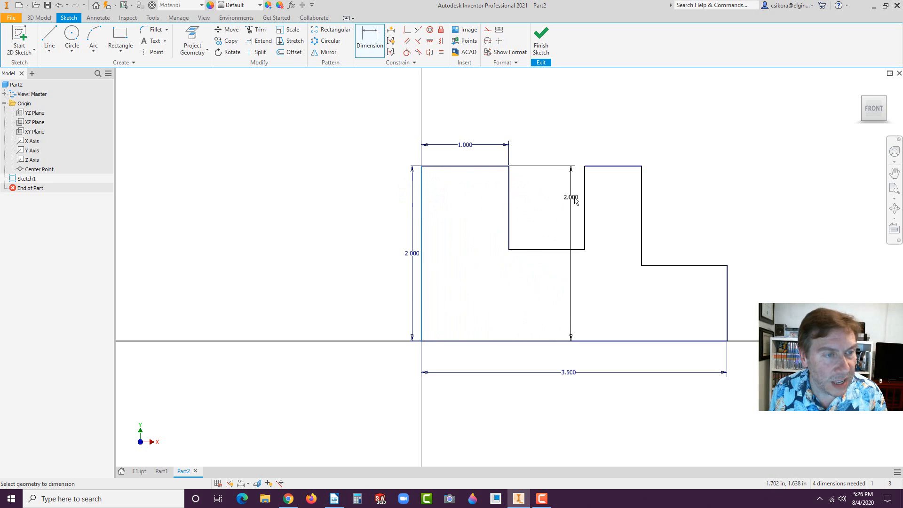
click(584, 193)
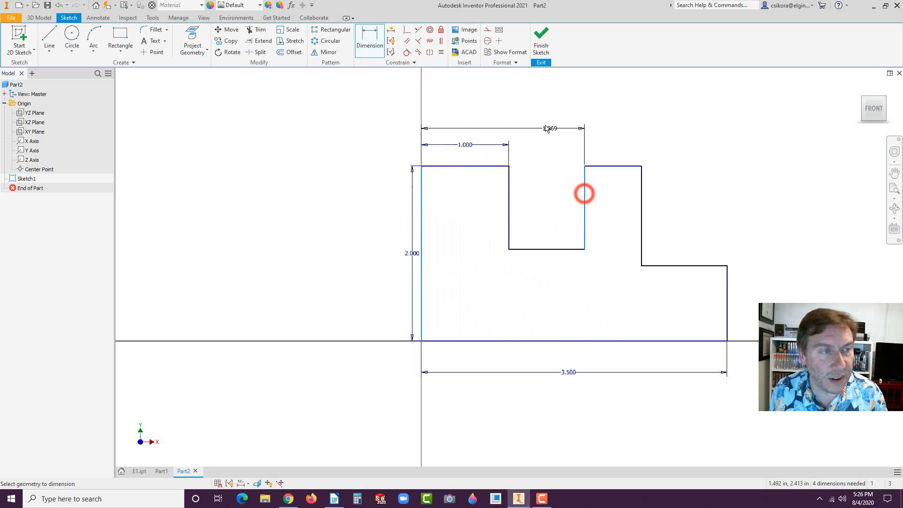
click(507, 108)
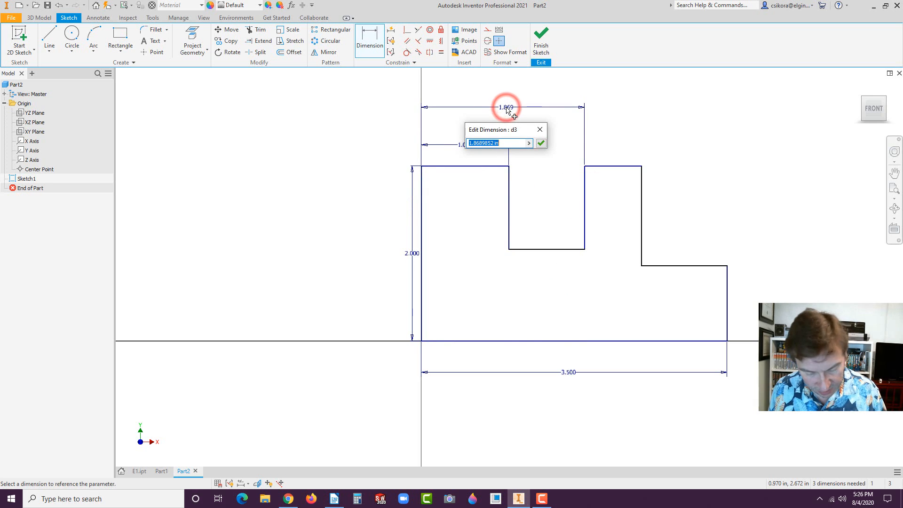
text(1.75)
key(Return)
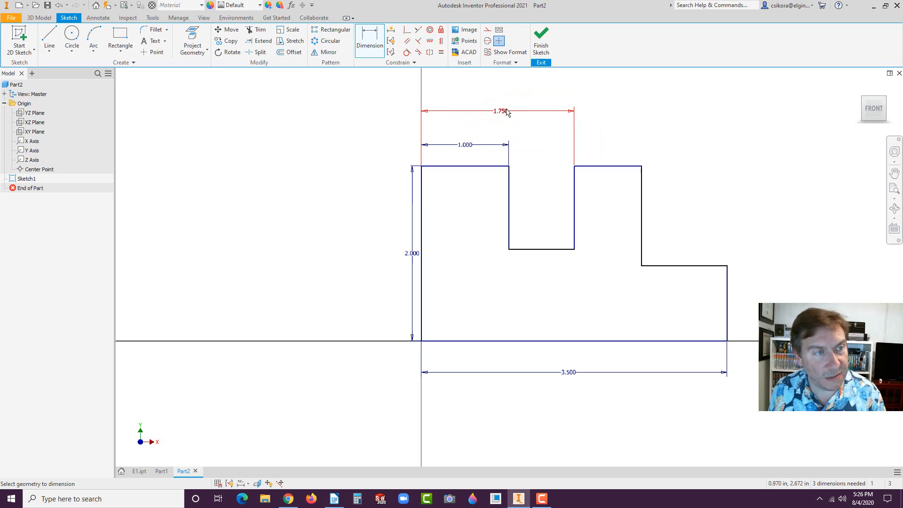
Set the distance from the left edge to the second upright's outer side to 2.5 in, and move the overall height dimension farther from the profile.
click(421, 206)
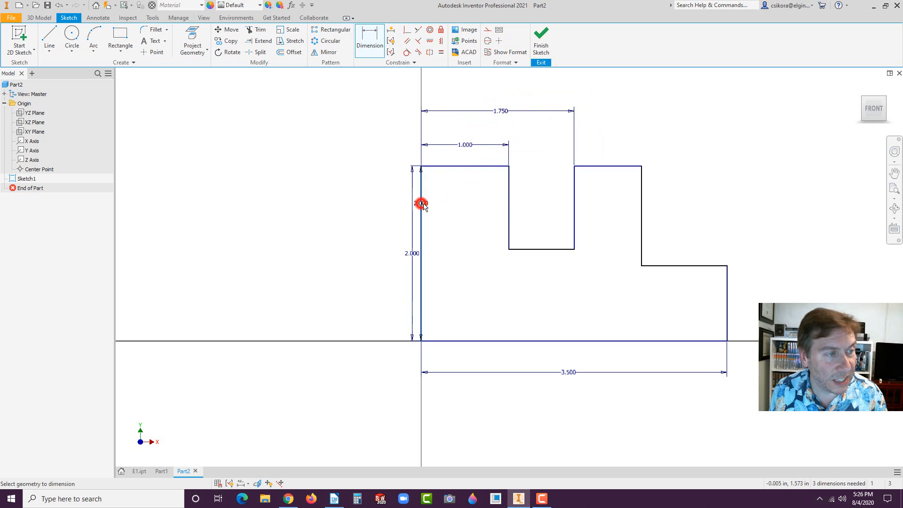
click(642, 206)
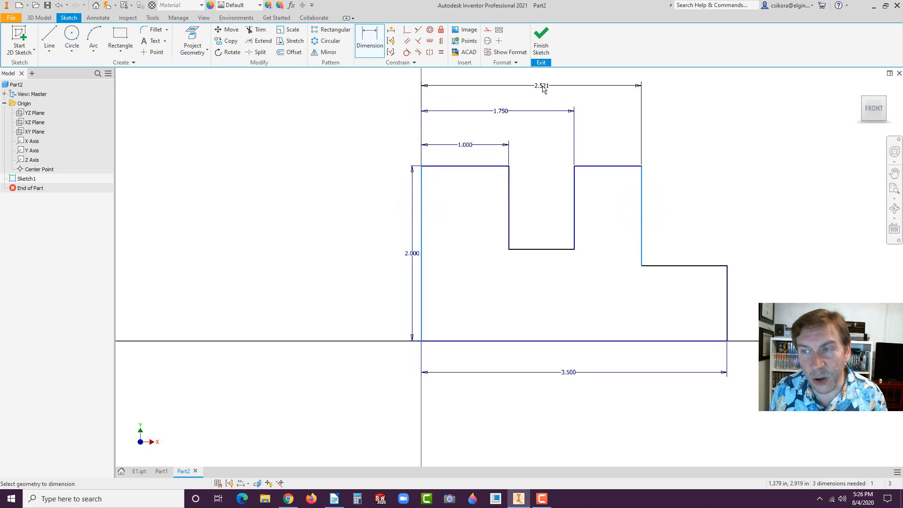
click(543, 90)
text(2.5)
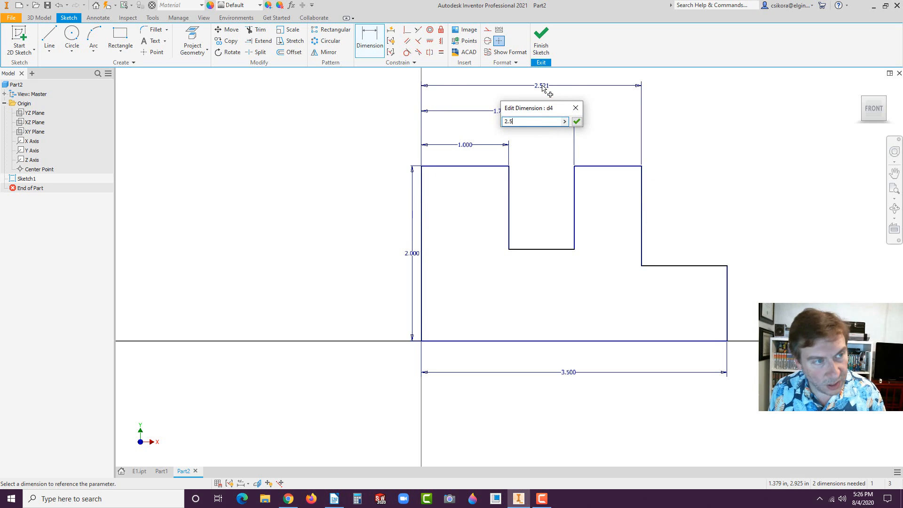
key(Return)
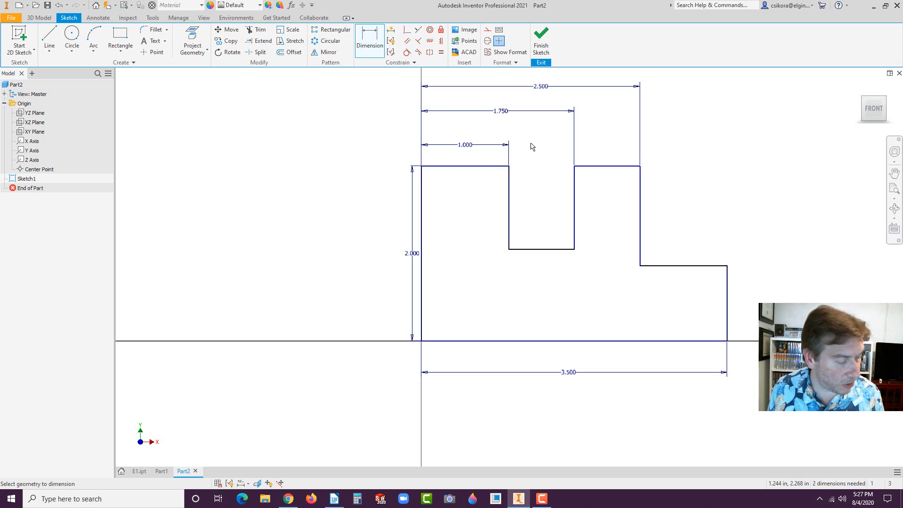
key(Escape)
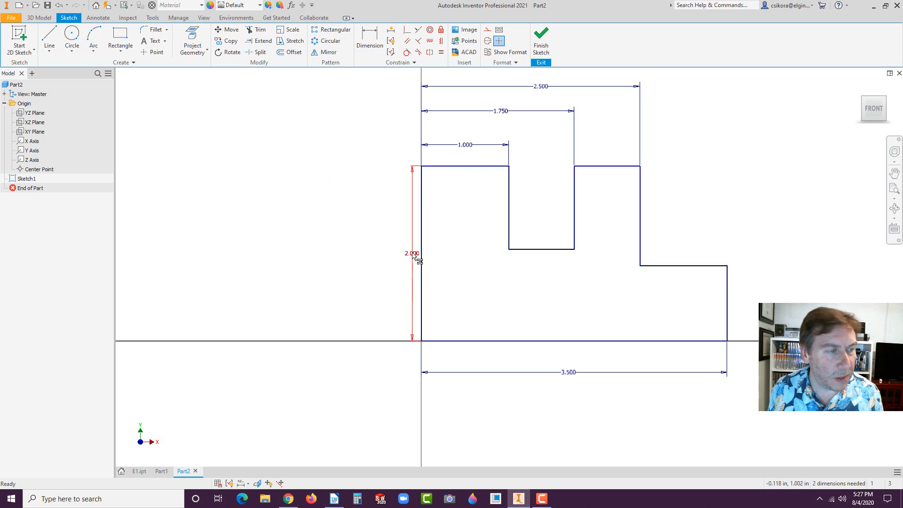
drag(408, 253, 380, 257)
click(368, 342)
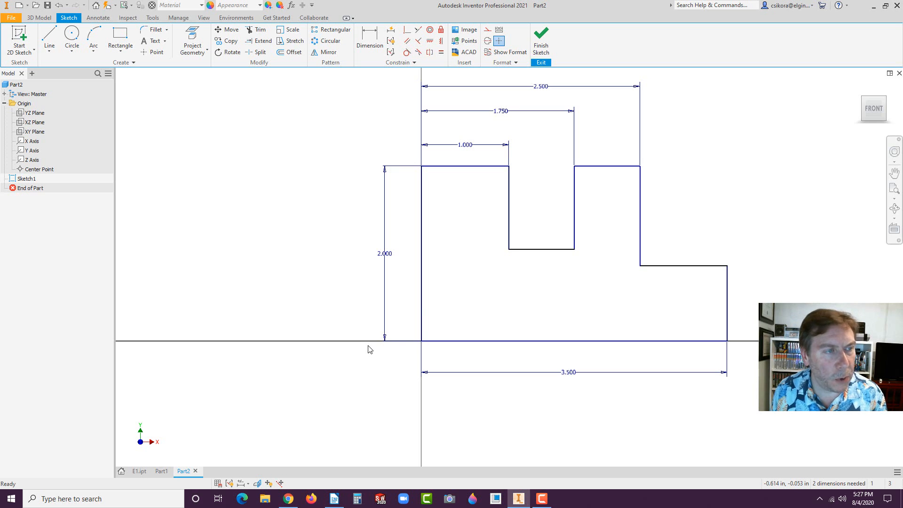
Extrude the stepped profile 0.5 in.
click(37, 18)
click(50, 38)
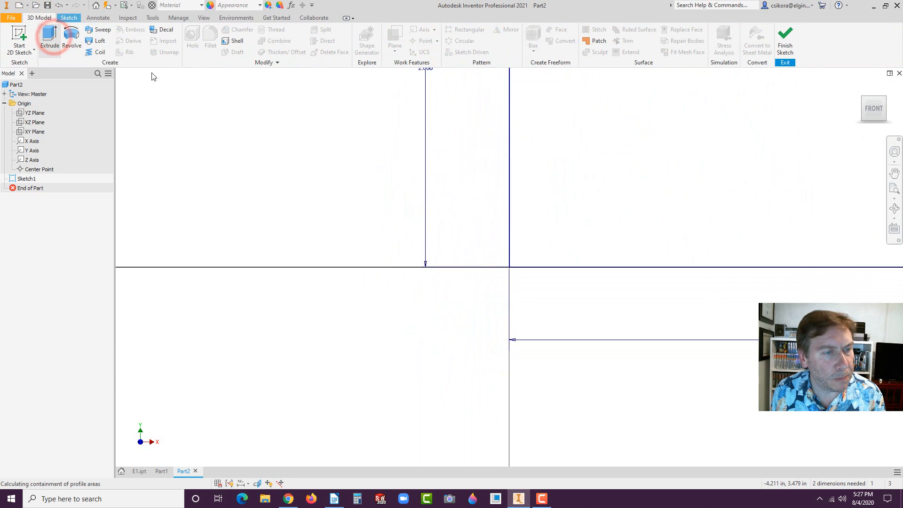
click(858, 87)
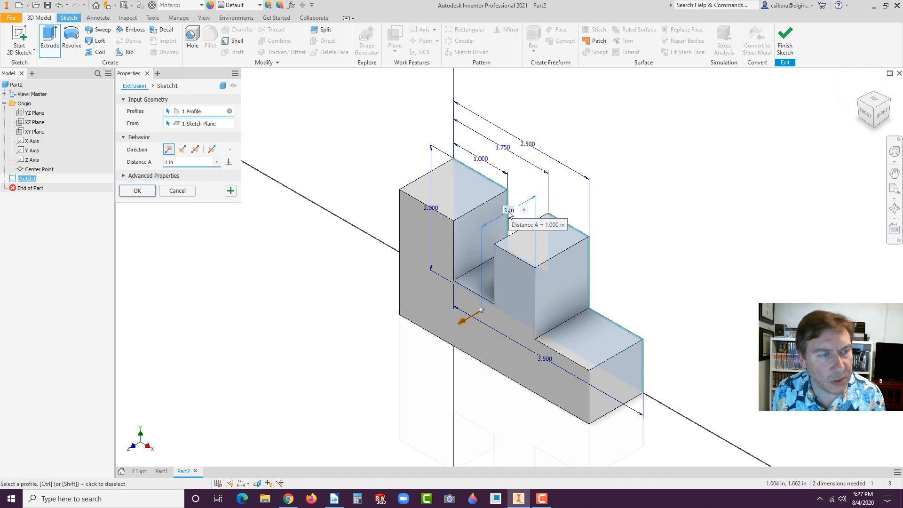
click(508, 211)
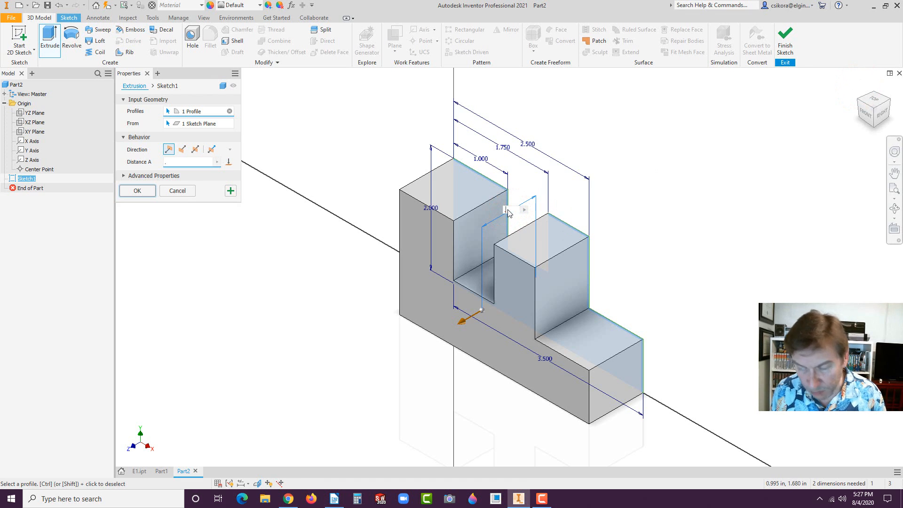
text(.)
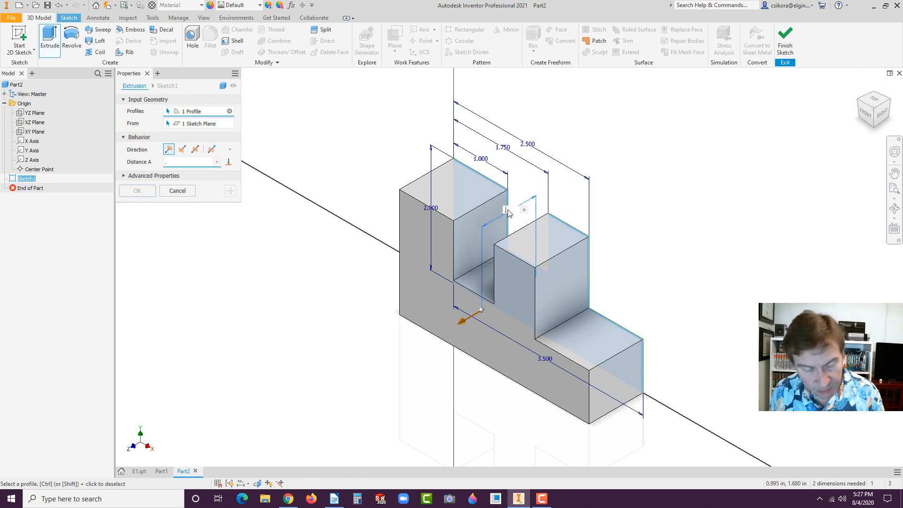
text(5)
key(Return)
click(690, 241)
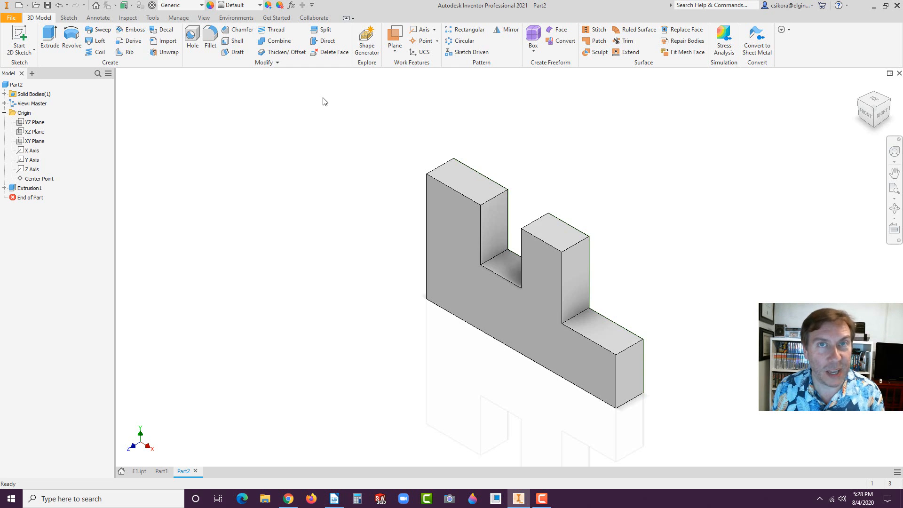
Fillet the part's upper-left, lower-left and lower-right outer corner edges with a 0.25 in radius.
click(210, 37)
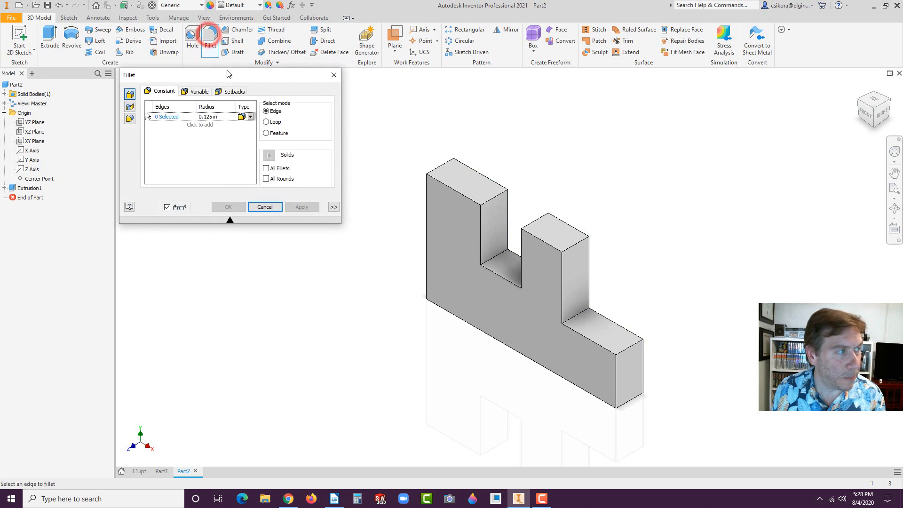
click(221, 117)
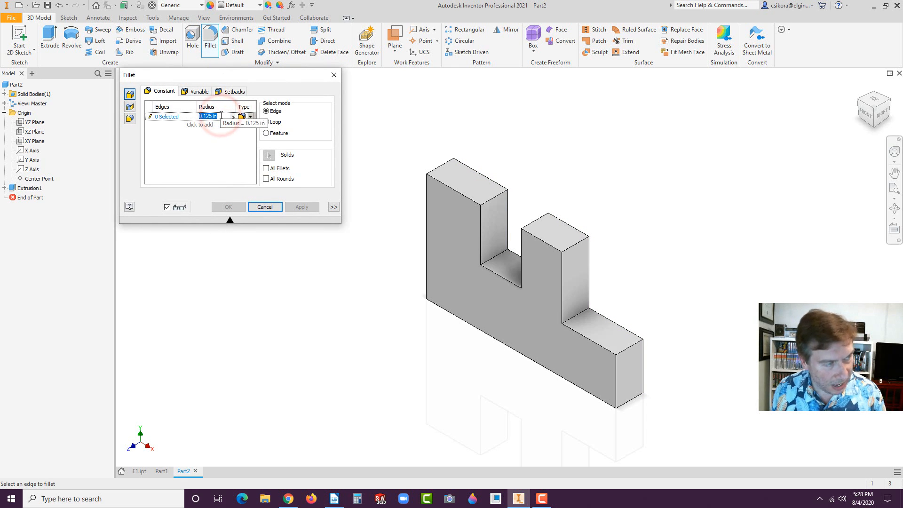
text(.25)
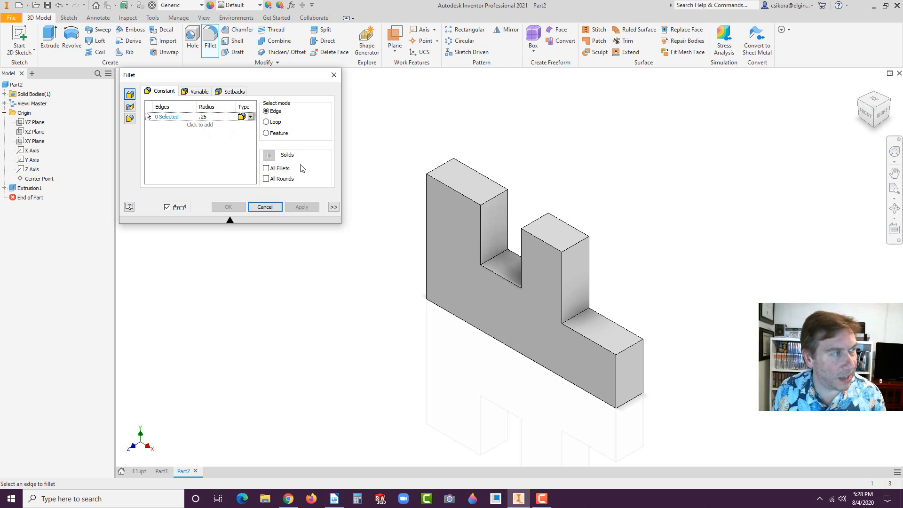
click(448, 163)
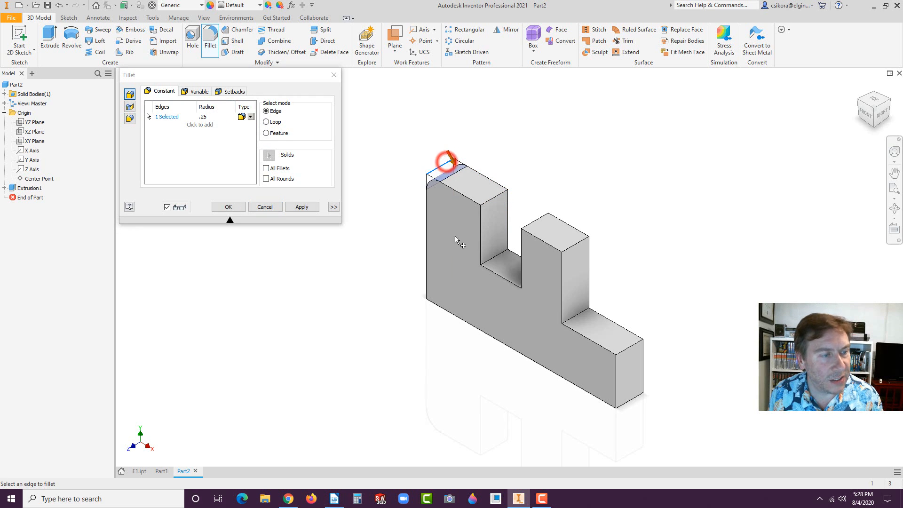
click(441, 294)
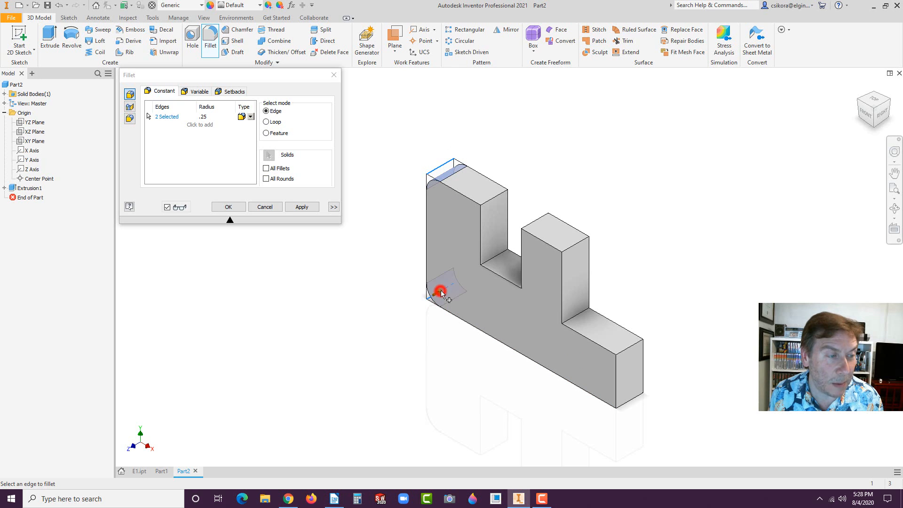
click(633, 400)
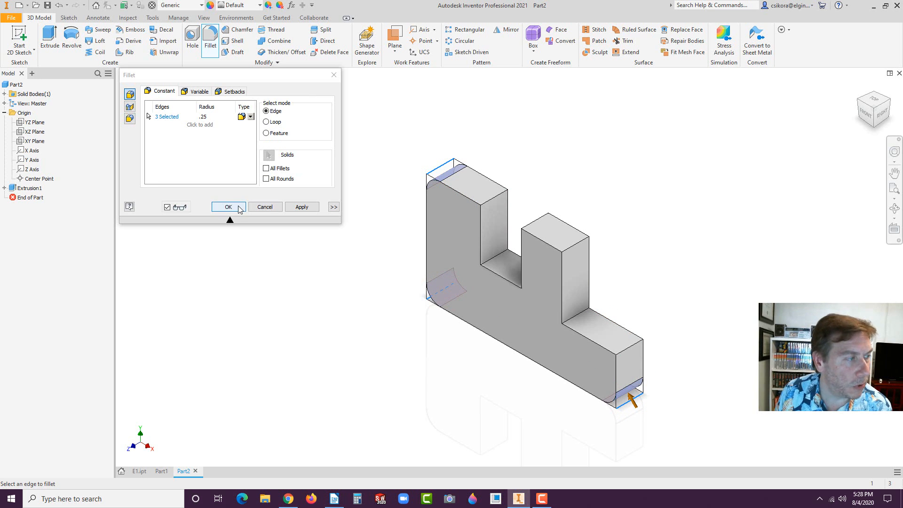
click(234, 207)
click(371, 296)
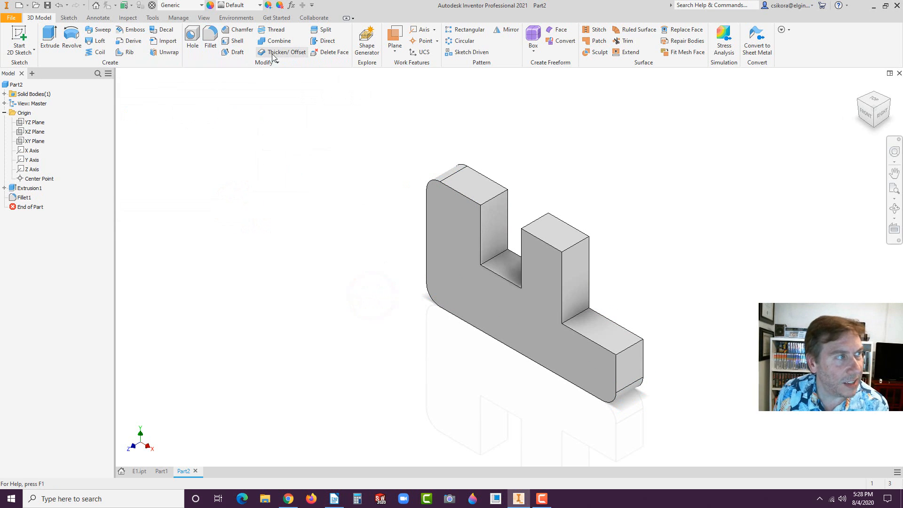
Chamfer the front face's outer edge chain and the front top edge of the second upright by 0.125 in.
click(241, 29)
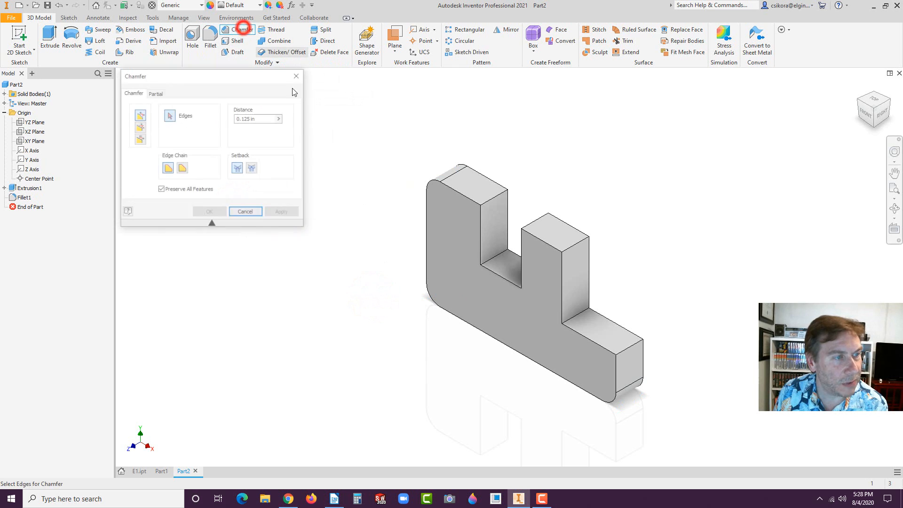
click(466, 198)
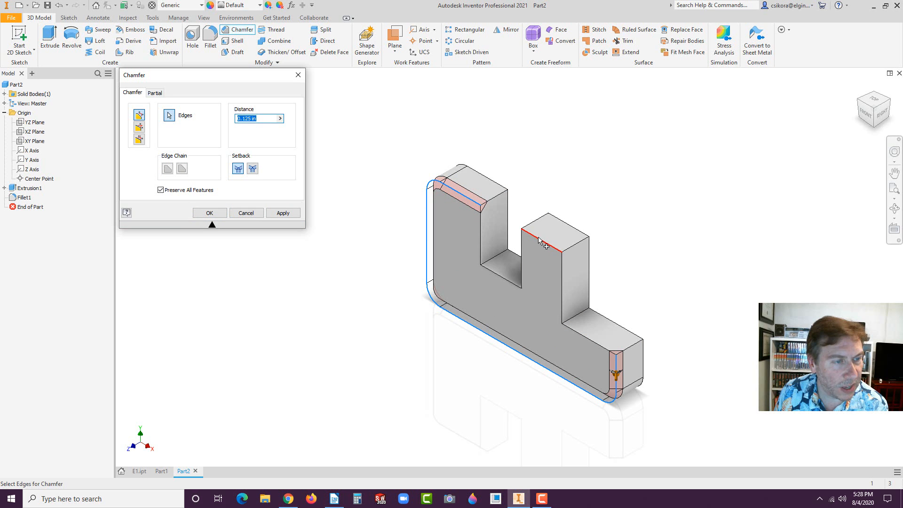
click(539, 237)
click(209, 213)
middle_drag(335, 256, 544, 236)
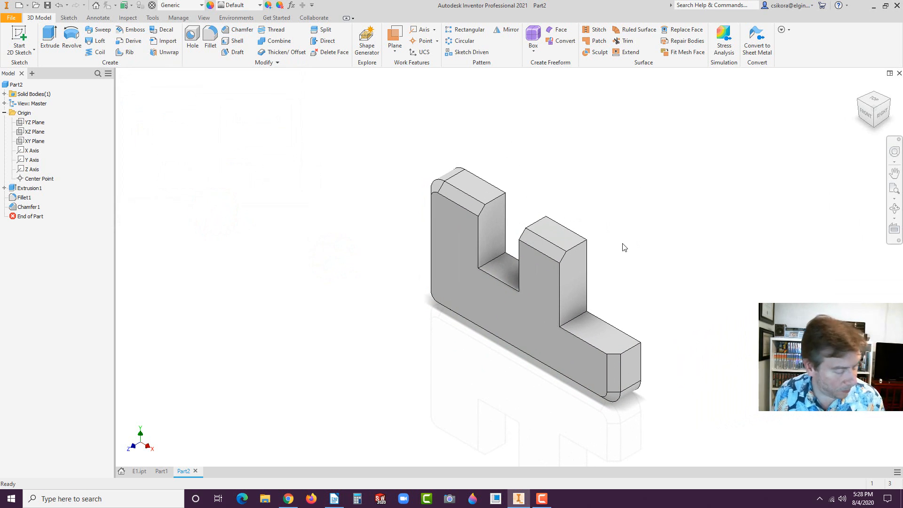
Fillet the inside corner at the step and both inside corners of the slot floor with a 0.25 in radius.
click(210, 37)
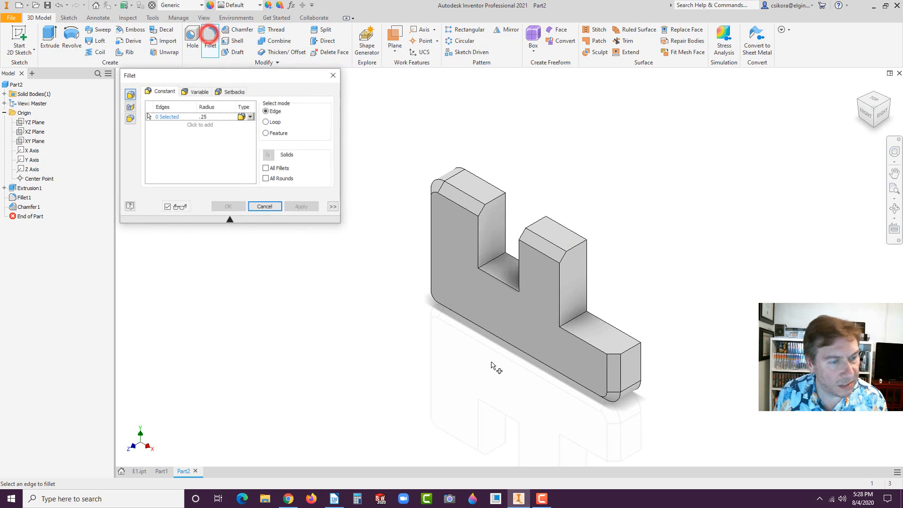
click(574, 323)
click(489, 265)
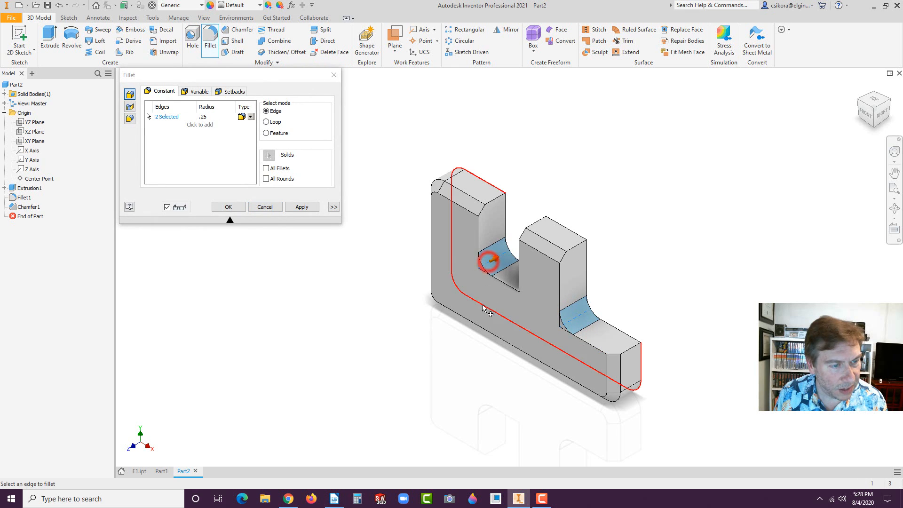
middle_drag(485, 307, 560, 329)
click(538, 283)
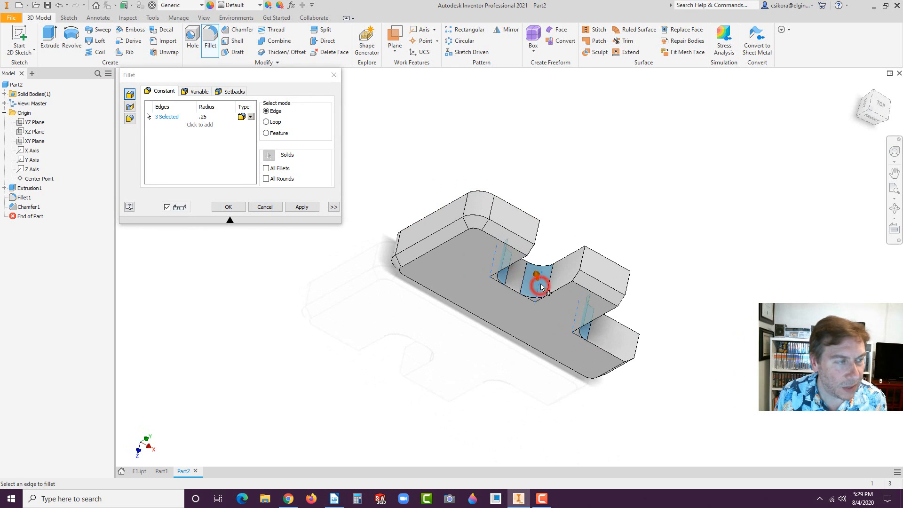
click(233, 207)
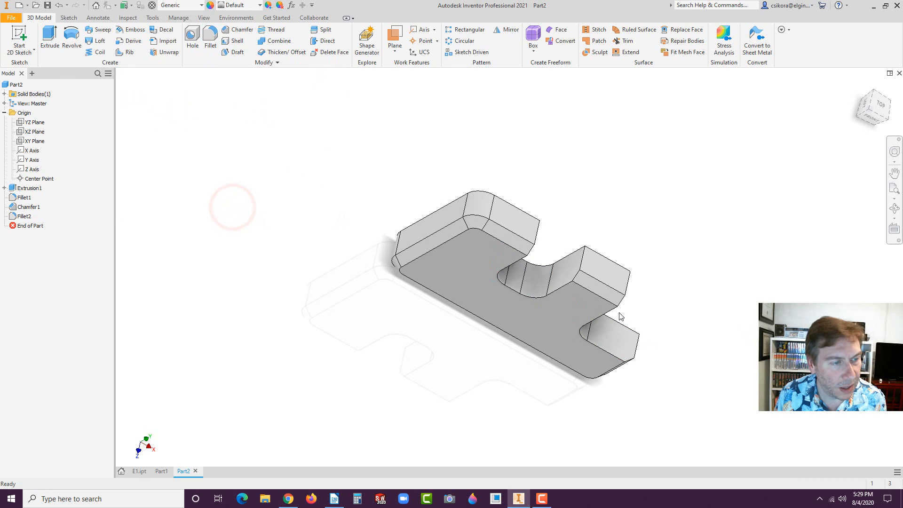
Shell the part to a 0.1 in wall thickness, removing the flat back face and the second upright's top end face.
shift+middle_drag(607, 309, 414, 308)
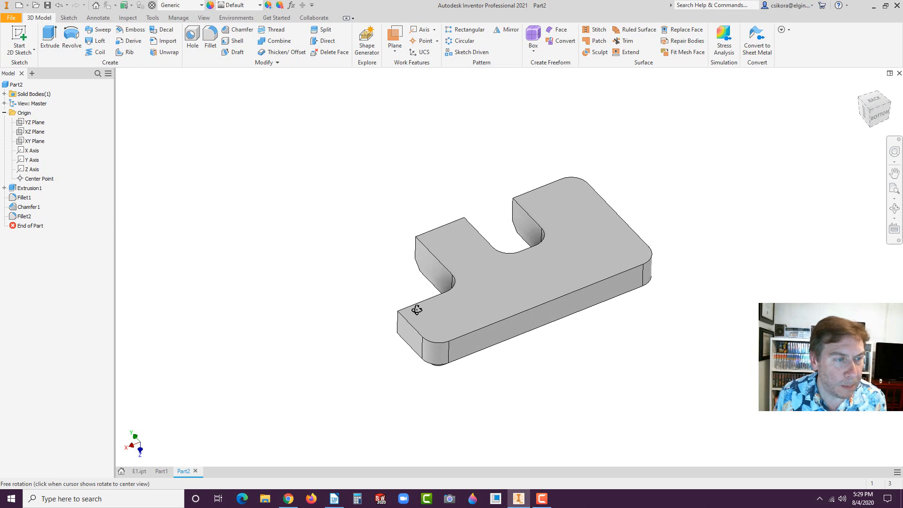
click(576, 259)
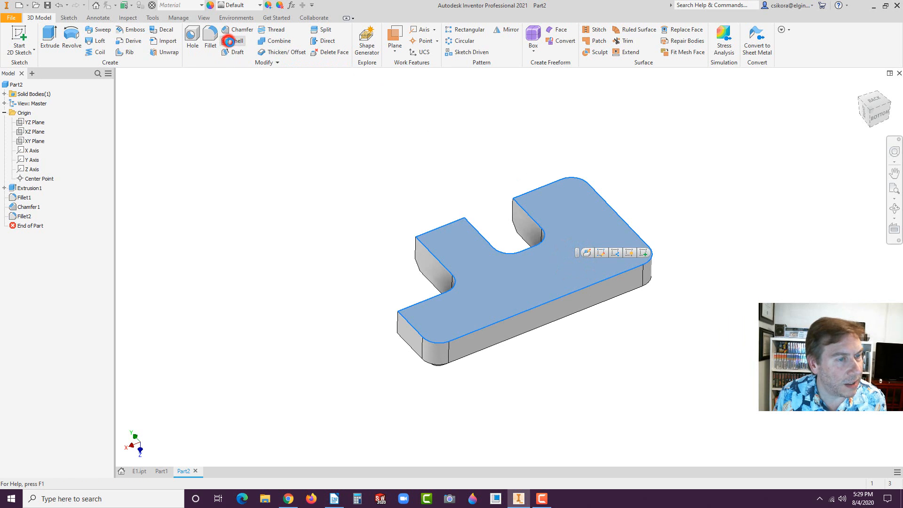
click(234, 41)
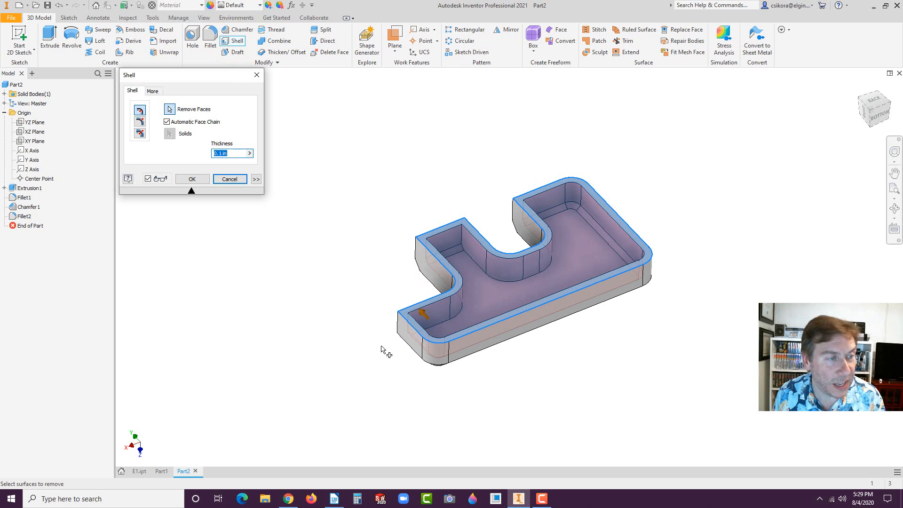
click(436, 238)
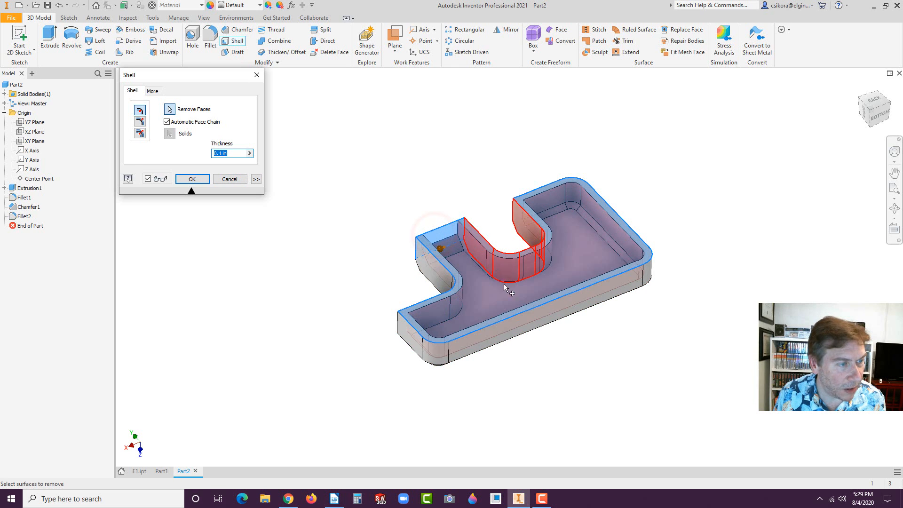
mouse_move(398, 287)
middle_down()
mouse_move(417, 295)
mouse_move(392, 293)
middle_up()
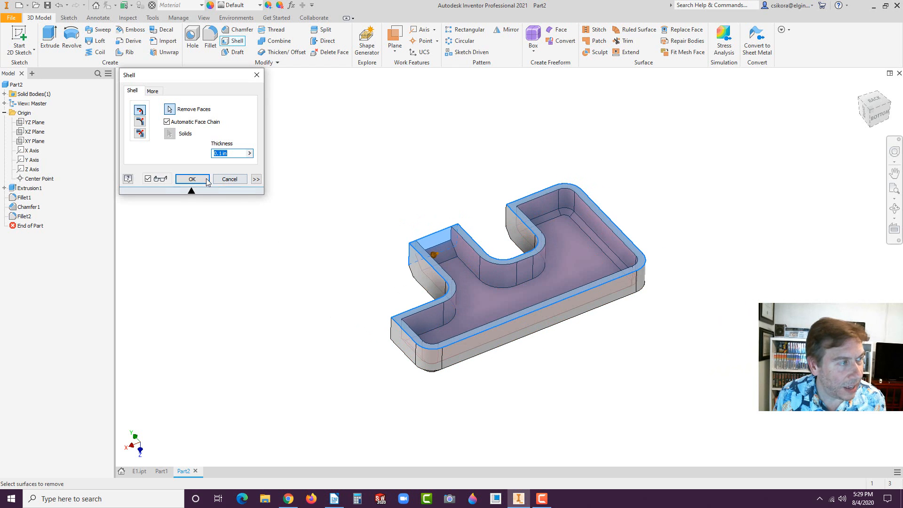
click(193, 179)
click(279, 261)
shift+middle_drag(346, 280, 586, 312)
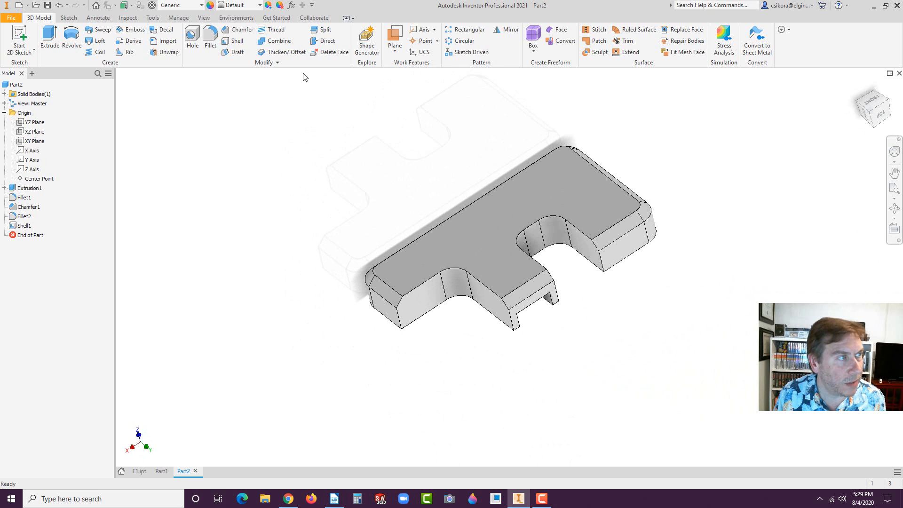
Fillet the front face's edge chains along the slot and along the step beside the second upright with a 0.06 in radius.
click(210, 50)
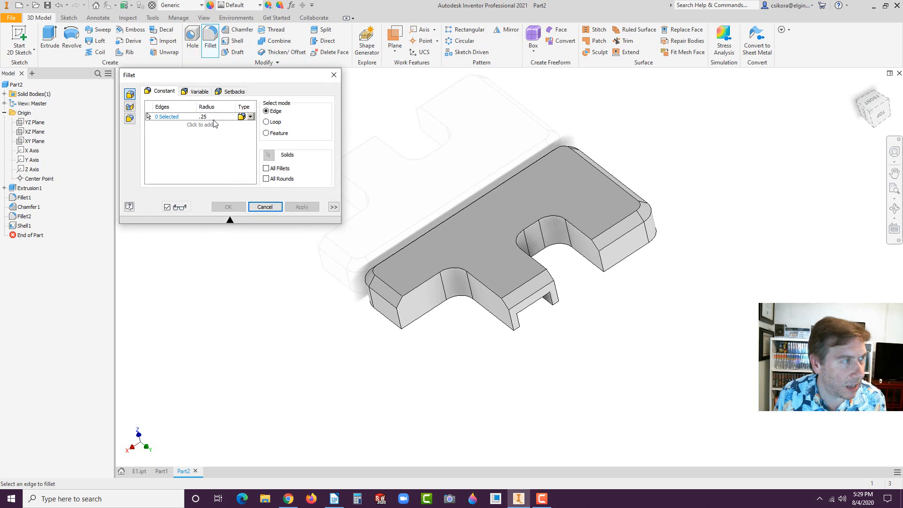
double_click(207, 116)
text(.0)
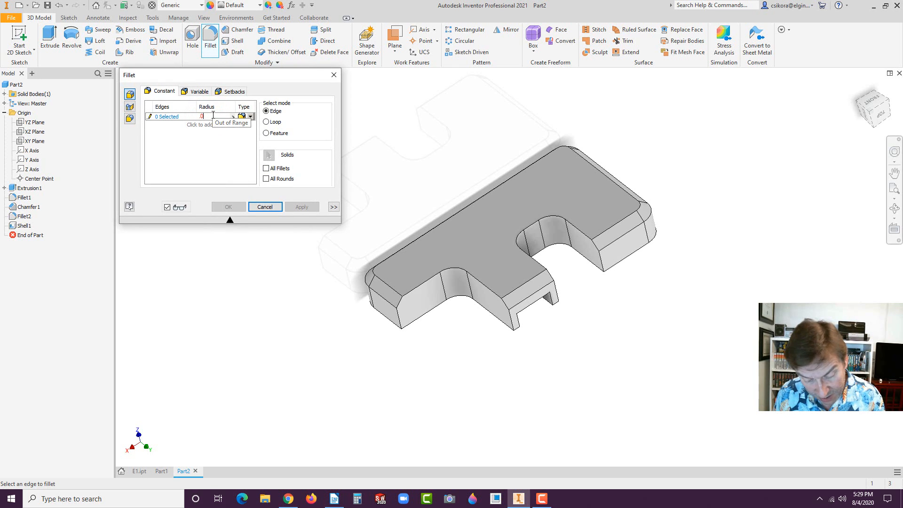
text(6)
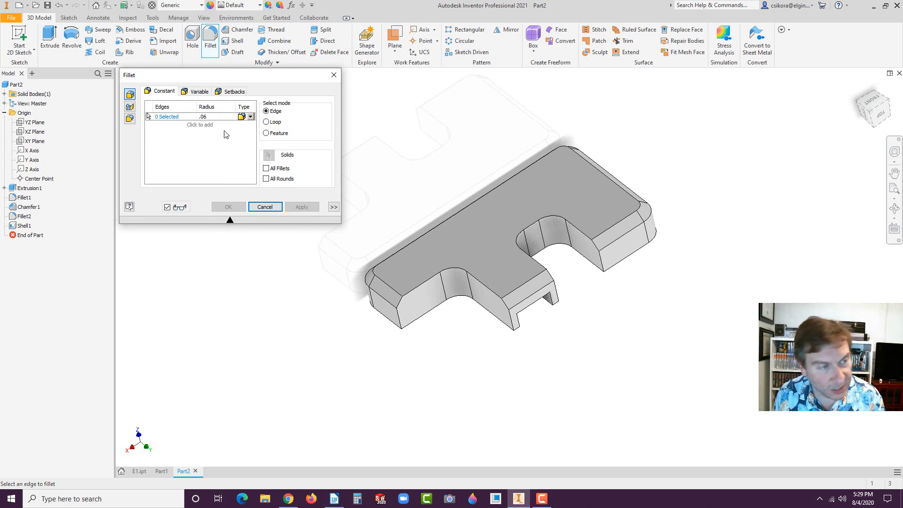
click(529, 227)
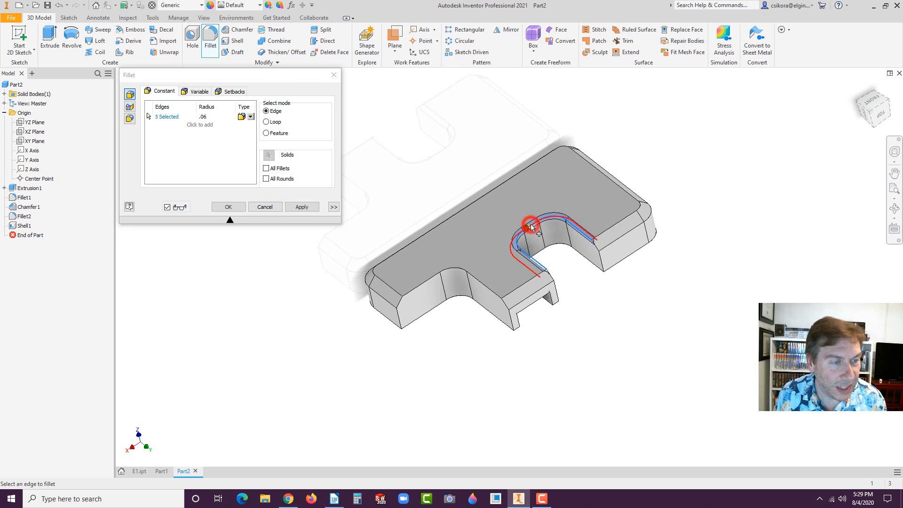
click(485, 286)
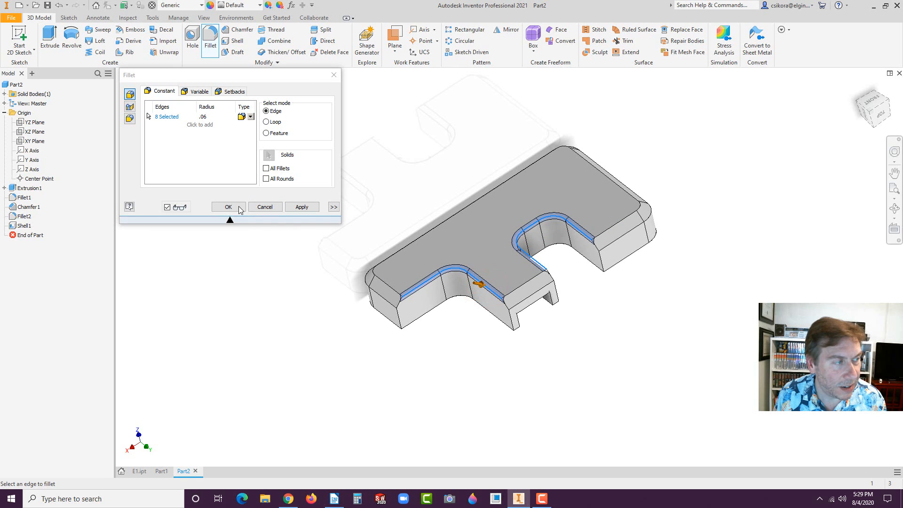
click(230, 206)
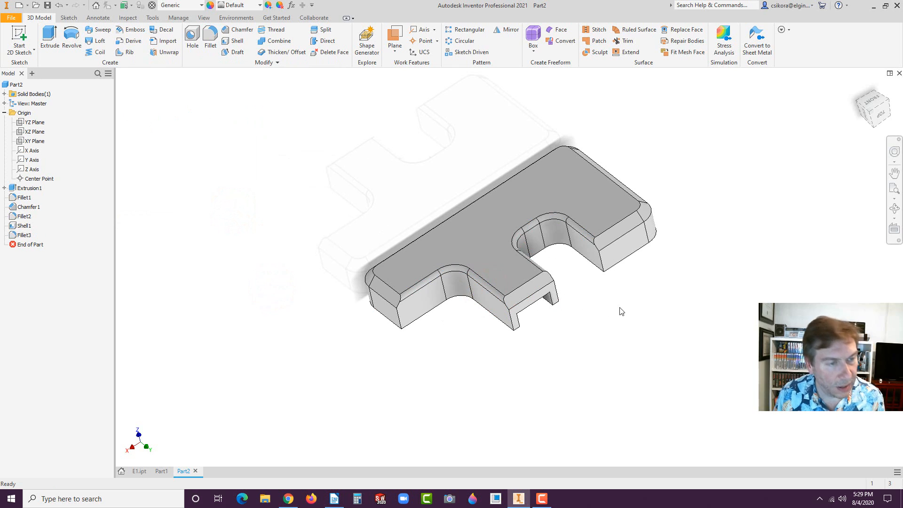
Assign the Silver material to the part.
shift+middle_drag(619, 296, 651, 298)
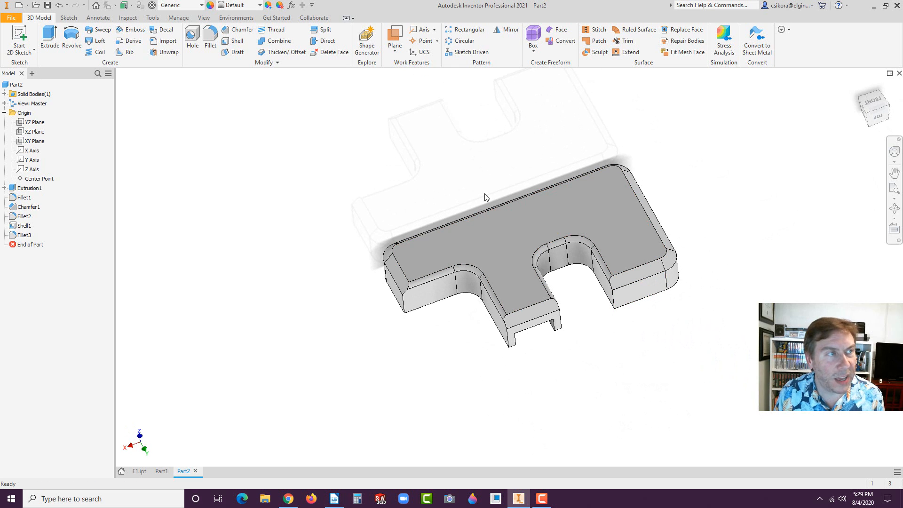
click(201, 6)
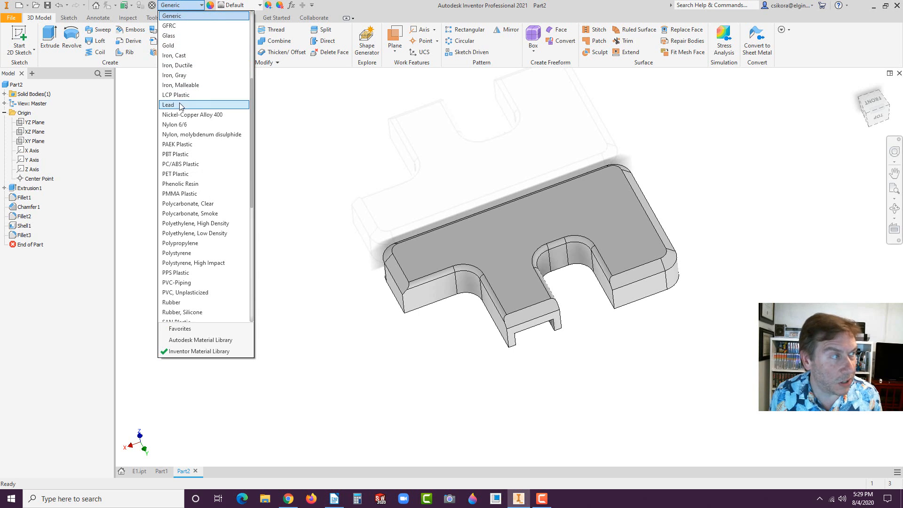
scroll(195, 179, down, 3)
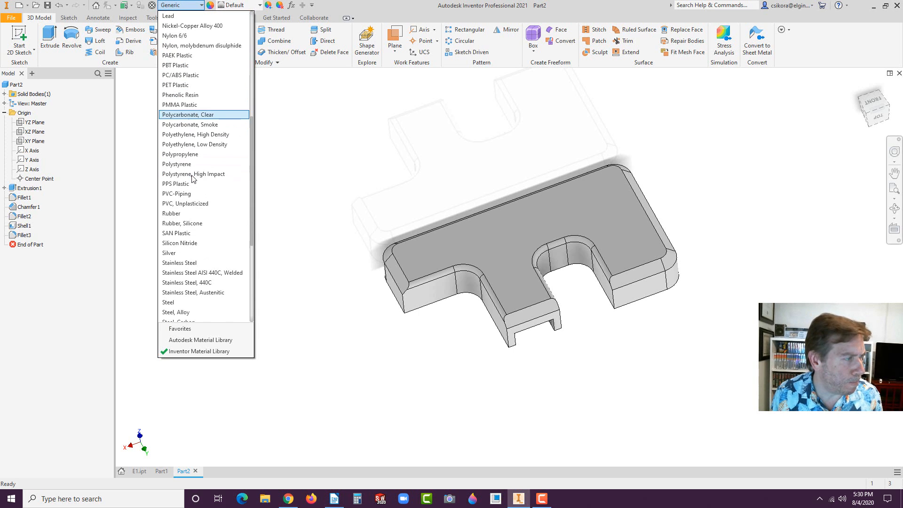
scroll(188, 198, down, 2)
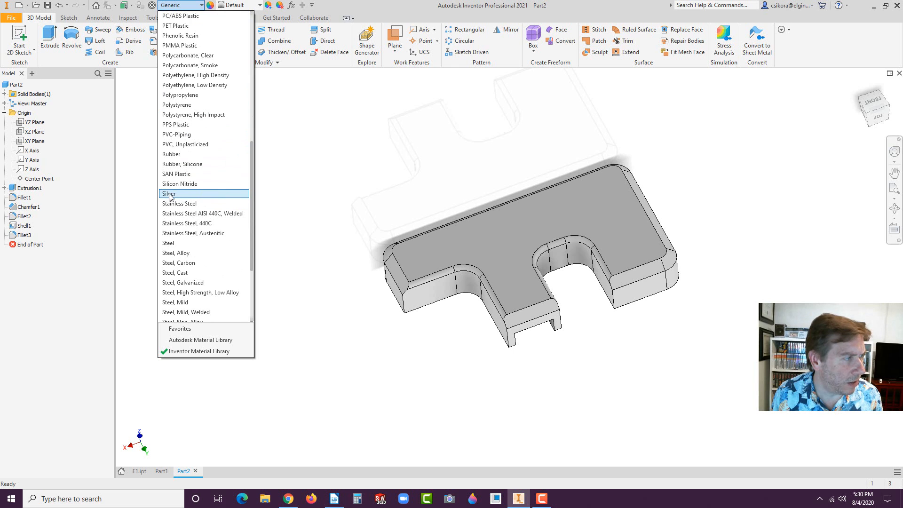
click(169, 194)
Apply the Red appearance to the part's large flat front face.
drag(305, 221, 550, 281)
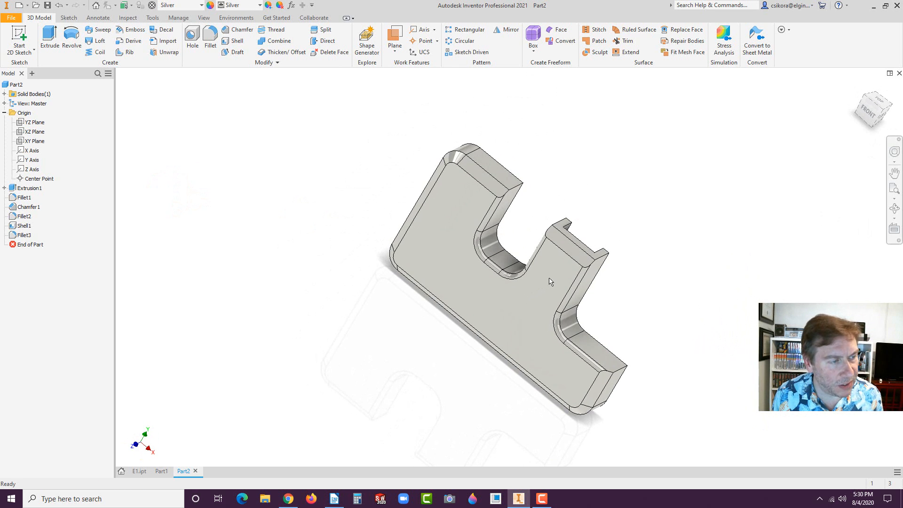
key(F6)
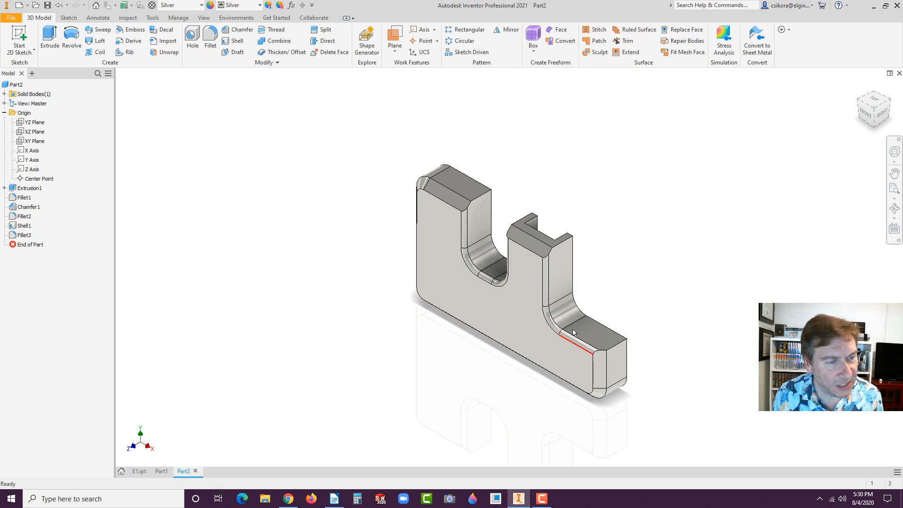
drag(587, 264, 520, 287)
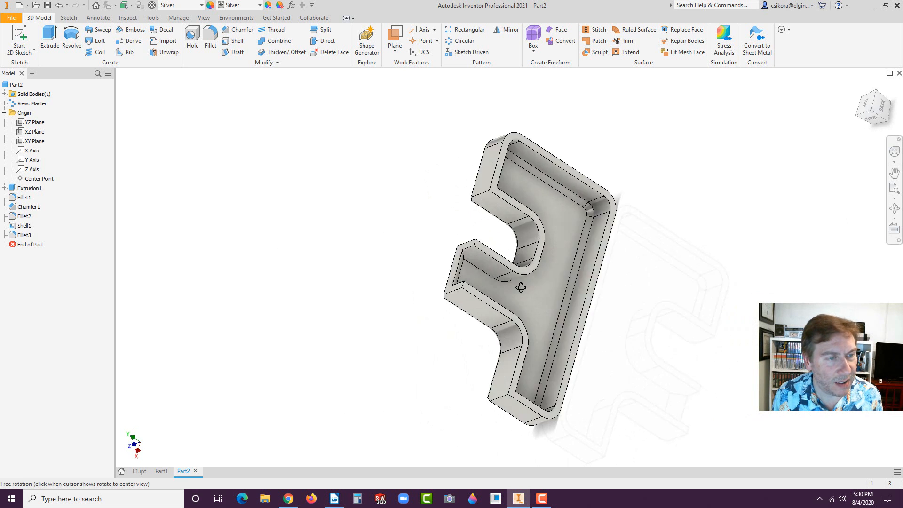
key(F6)
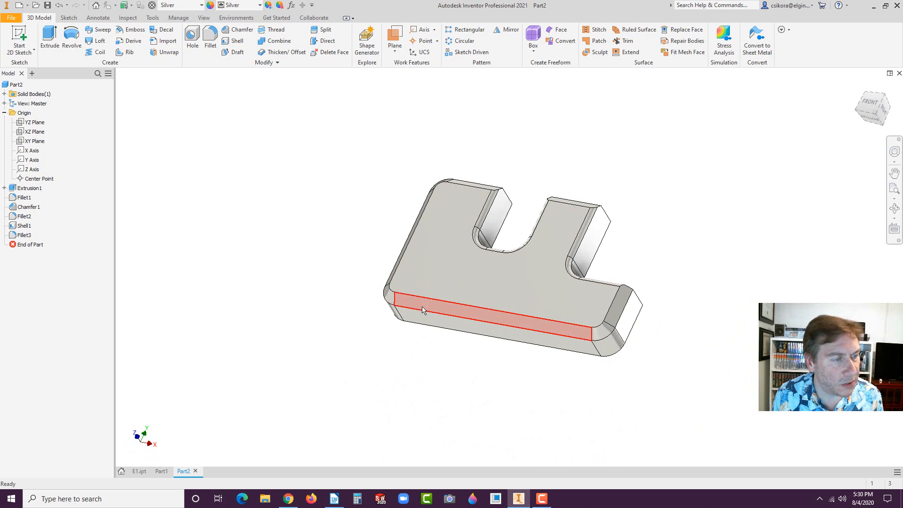
click(433, 282)
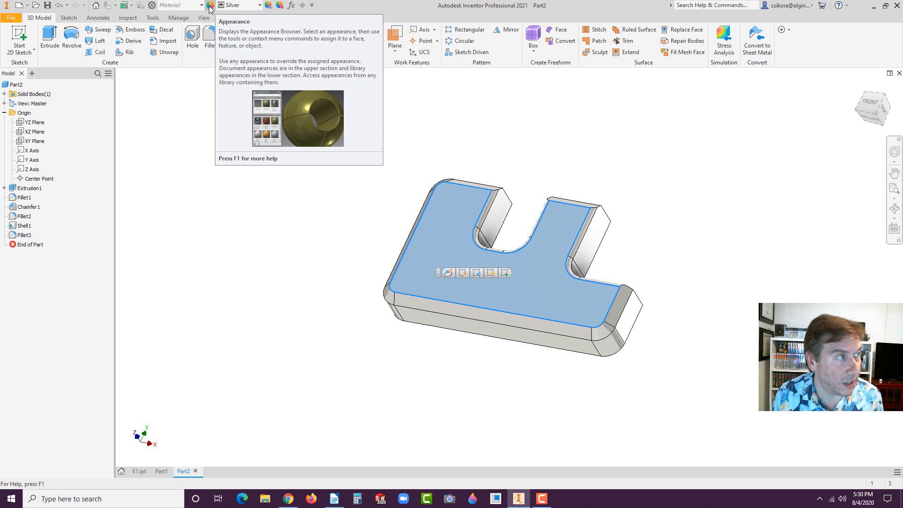
click(259, 6)
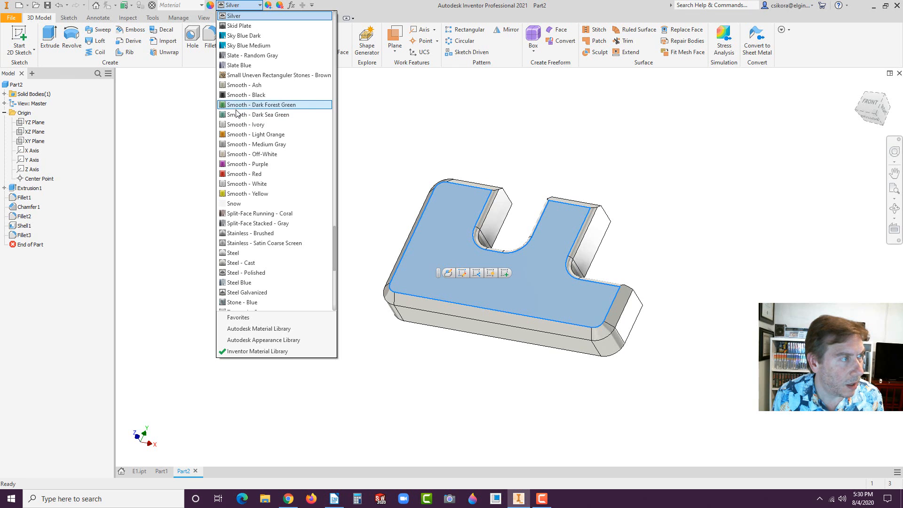
scroll(238, 113, up, 4)
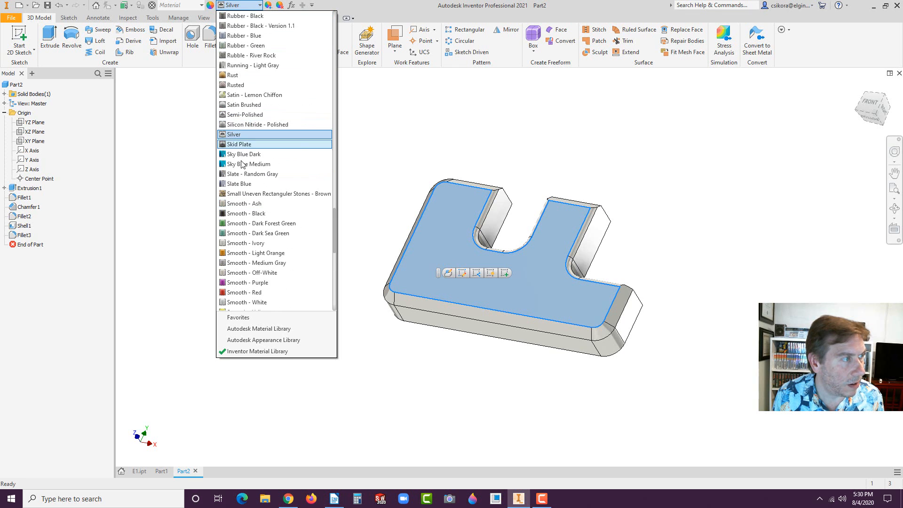
scroll(248, 145, up, 5)
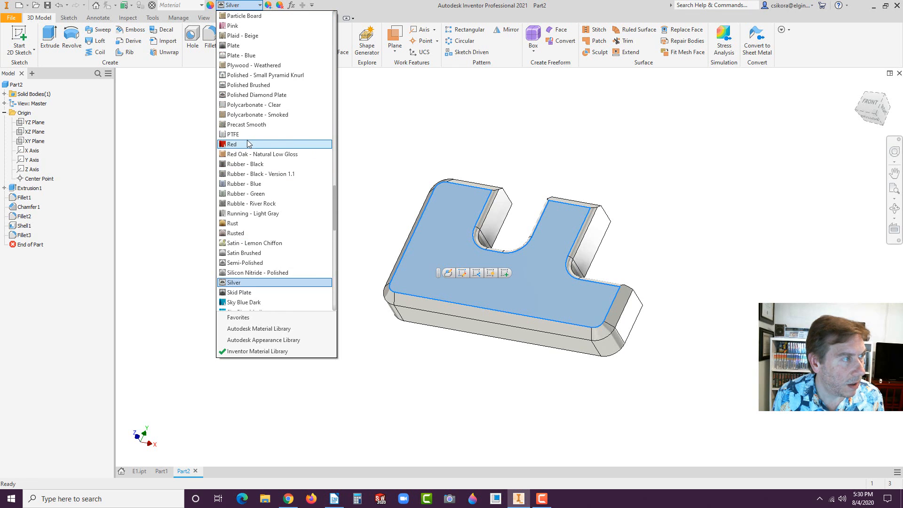
click(248, 144)
click(306, 161)
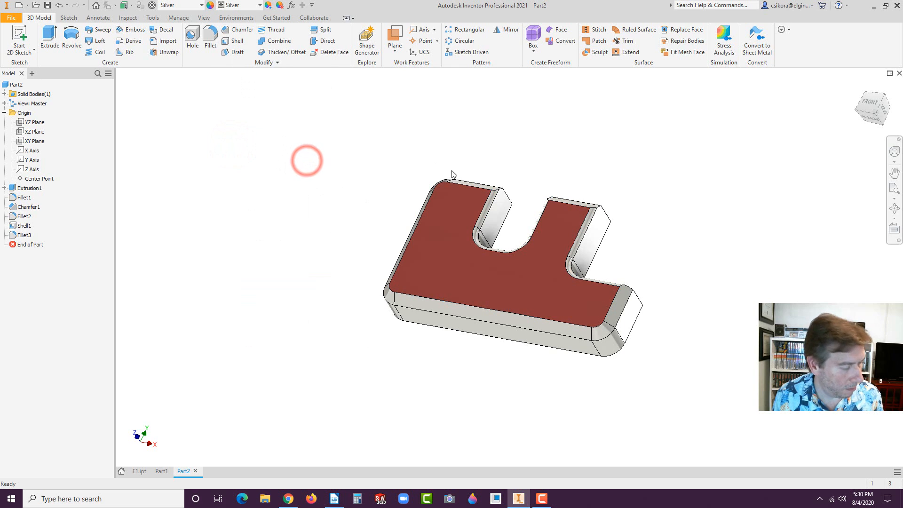
Orient the part with its red face upward and display it in Perspective with the Realistic visual style.
shift+middle_drag(452, 174, 414, 200)
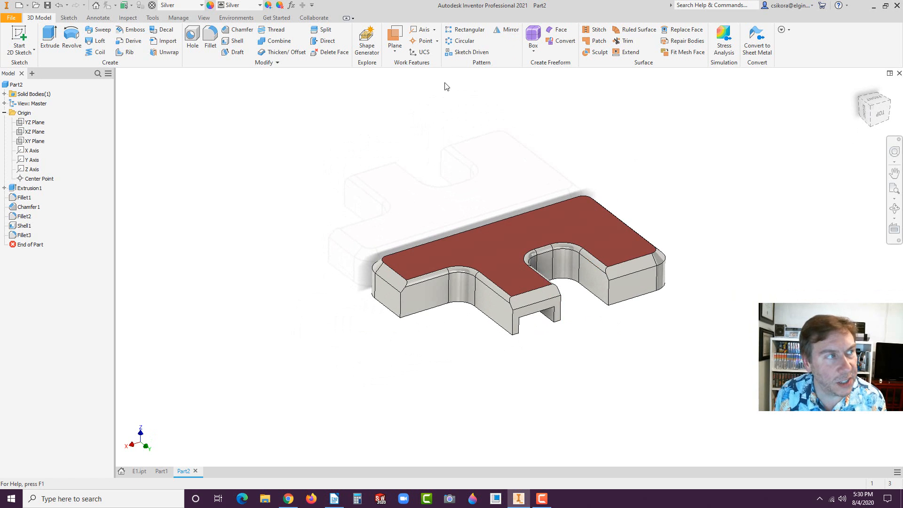
click(204, 18)
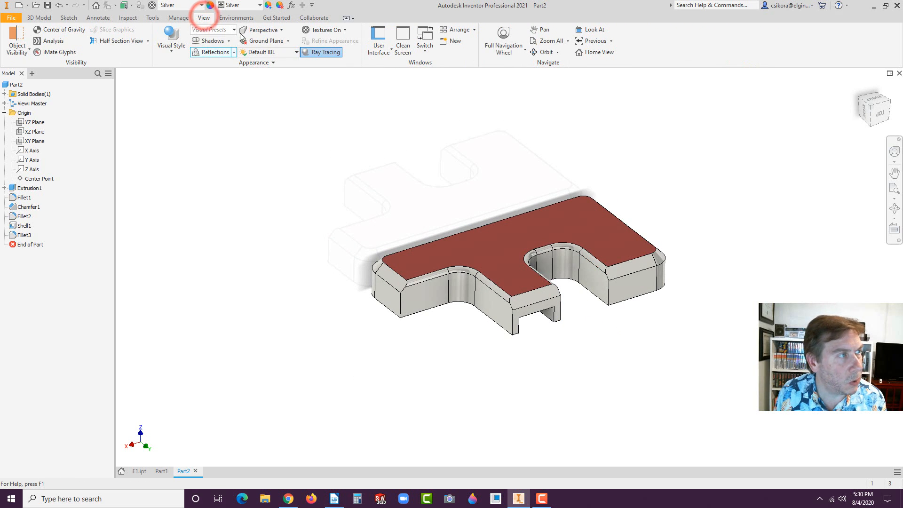
click(257, 29)
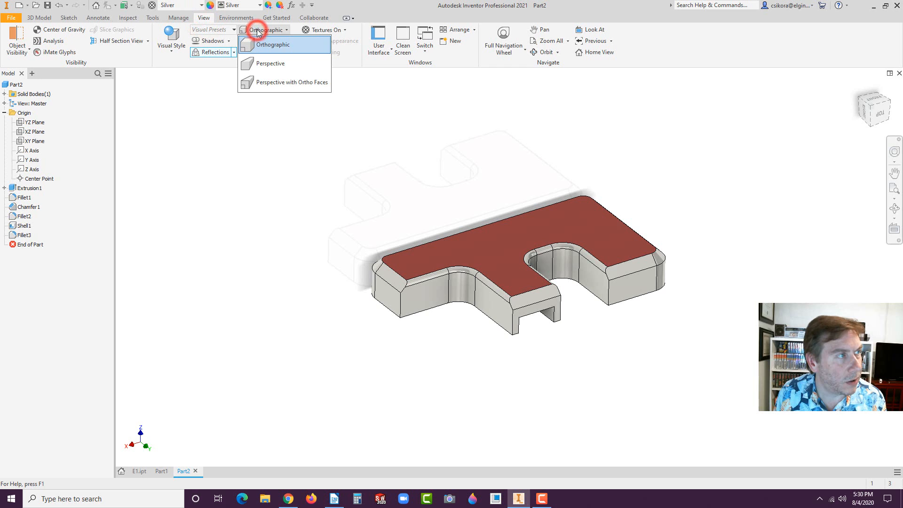
click(258, 64)
click(173, 46)
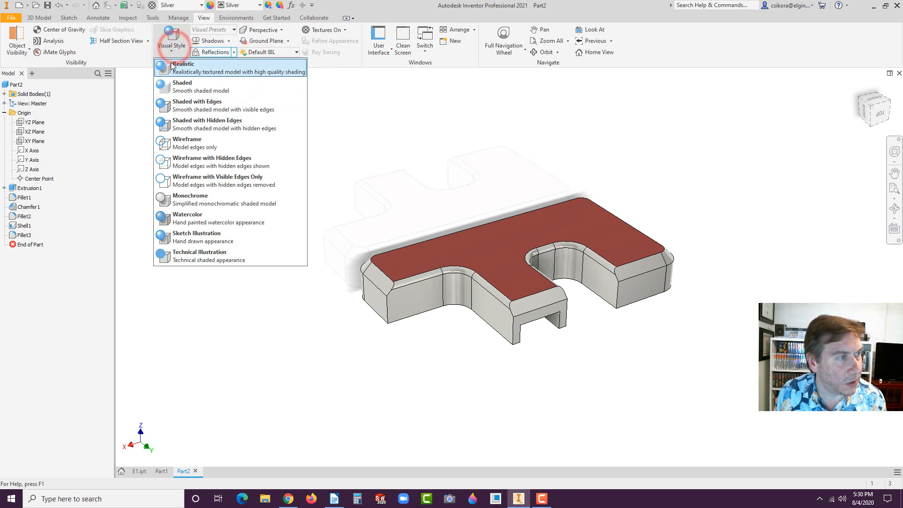
click(174, 66)
mouse_move(268, 218)
middle_down()
mouse_move(276, 220)
mouse_move(262, 216)
middle_up()
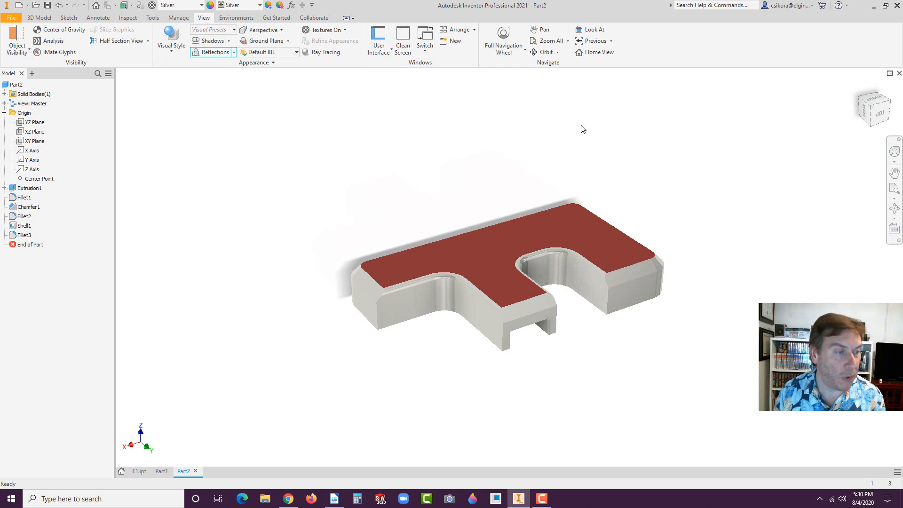
Capture the Inventor window, switch to the LibreOffice Writer document, and paste the screenshot under a new "L1" line above E2.
key(alt)
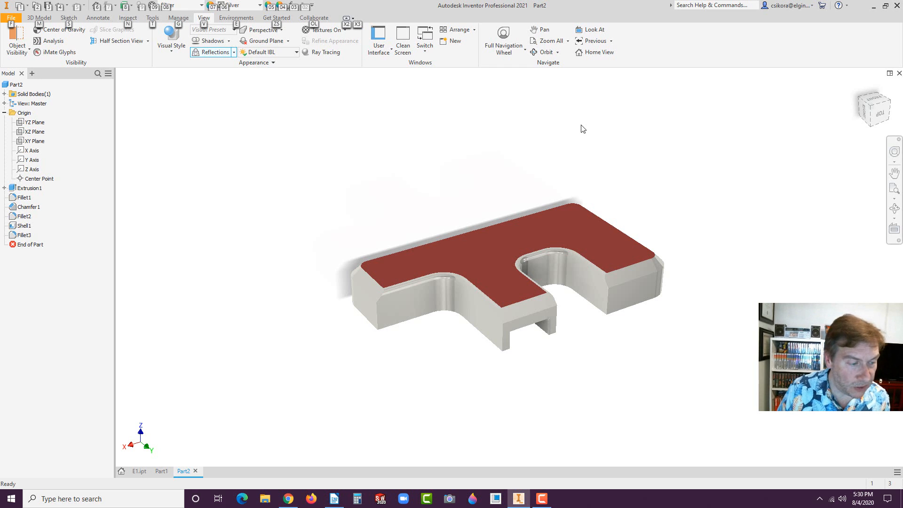
click(334, 498)
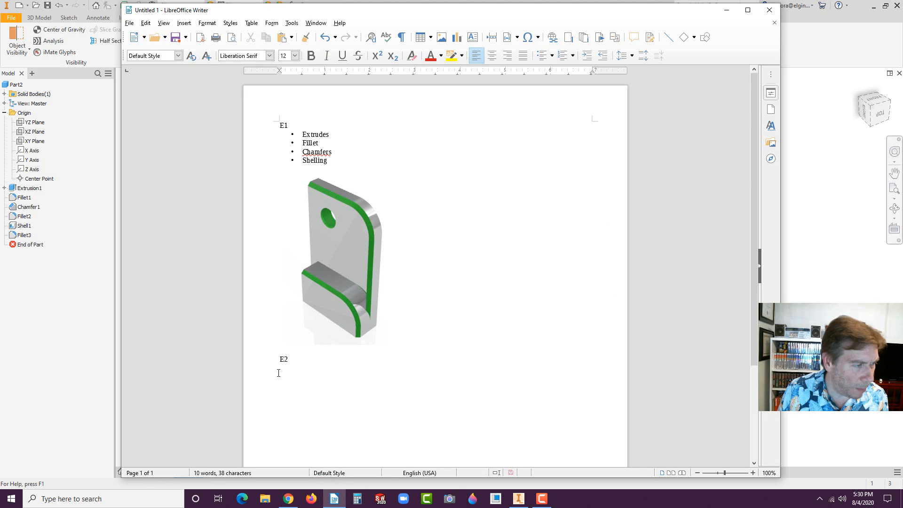
click(279, 359)
key(Return)
key(Up)
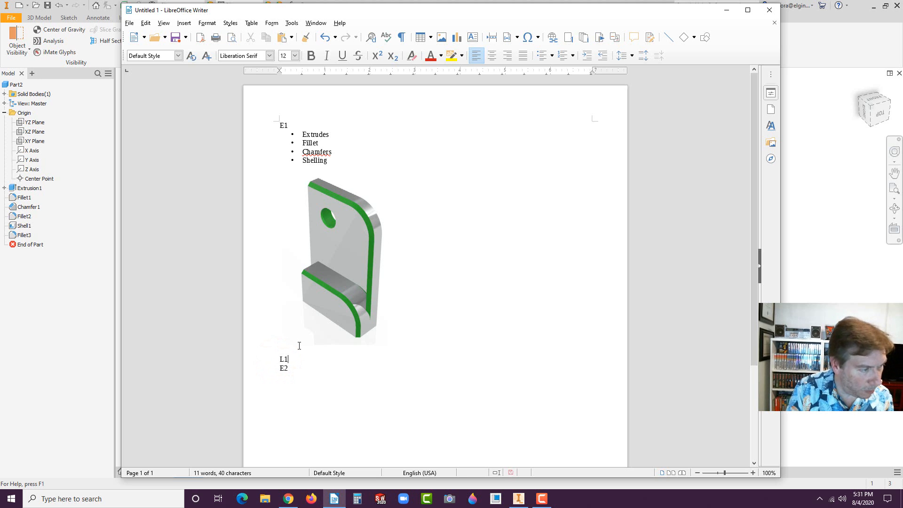
key(ctrl+v)
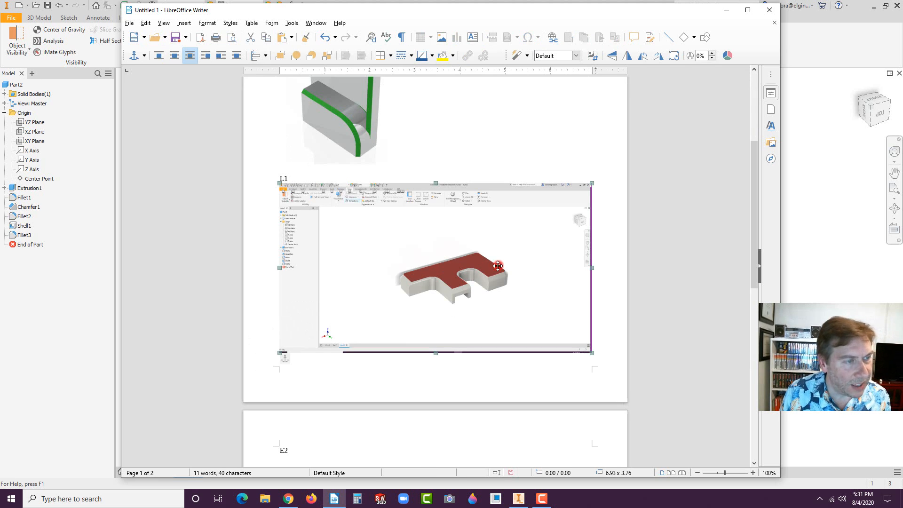
Crop the pasted screenshot to just the red-faced part, about 2.86 by 1.56 in.
click(593, 56)
drag(590, 182, 514, 243)
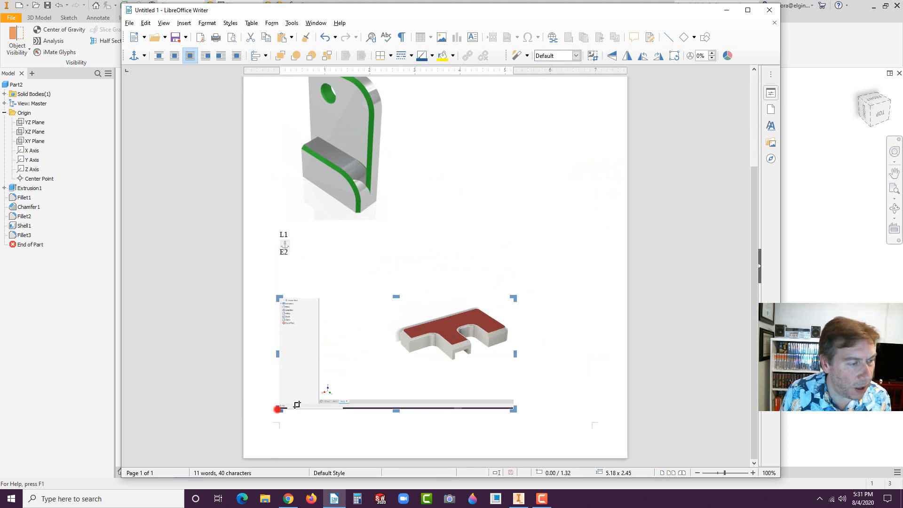
drag(278, 408, 384, 369)
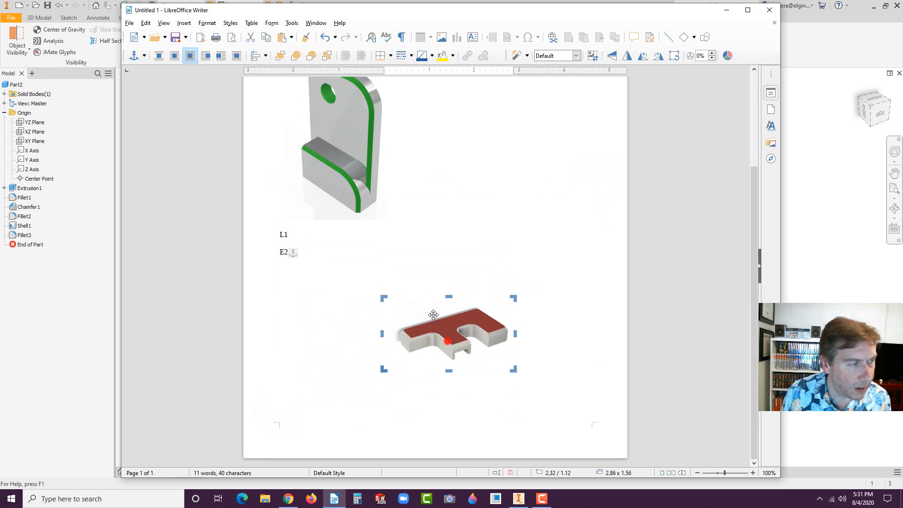
Move the cropped part picture up beside the green-edged E1 part image, leaving a gap between them.
drag(433, 314, 442, 245)
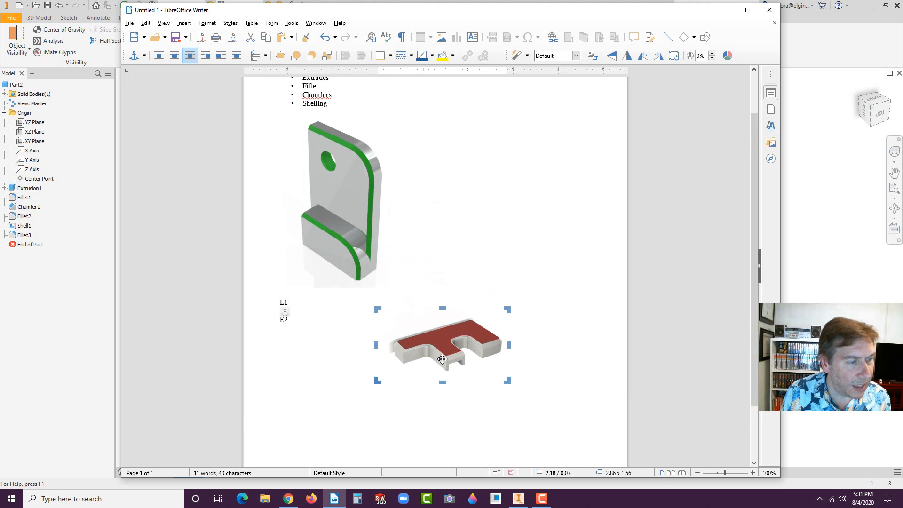
drag(442, 358, 458, 181)
click(454, 269)
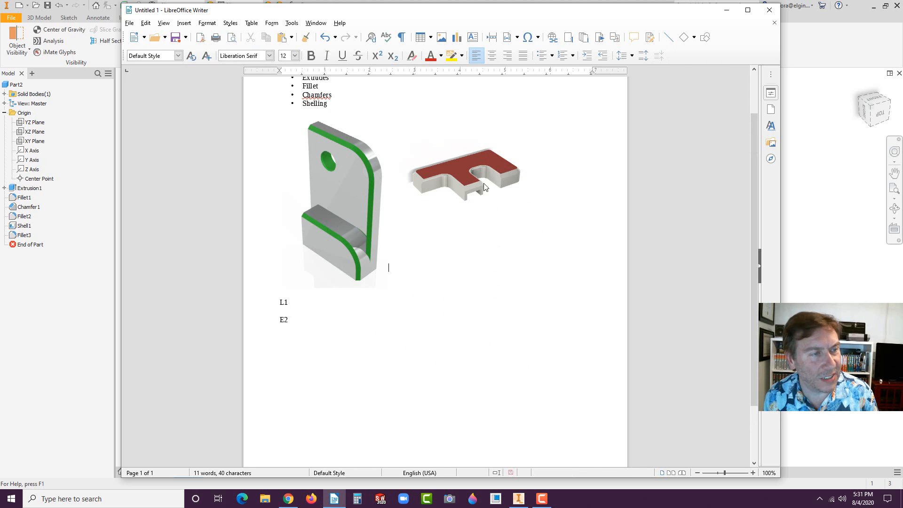
drag(456, 176, 475, 171)
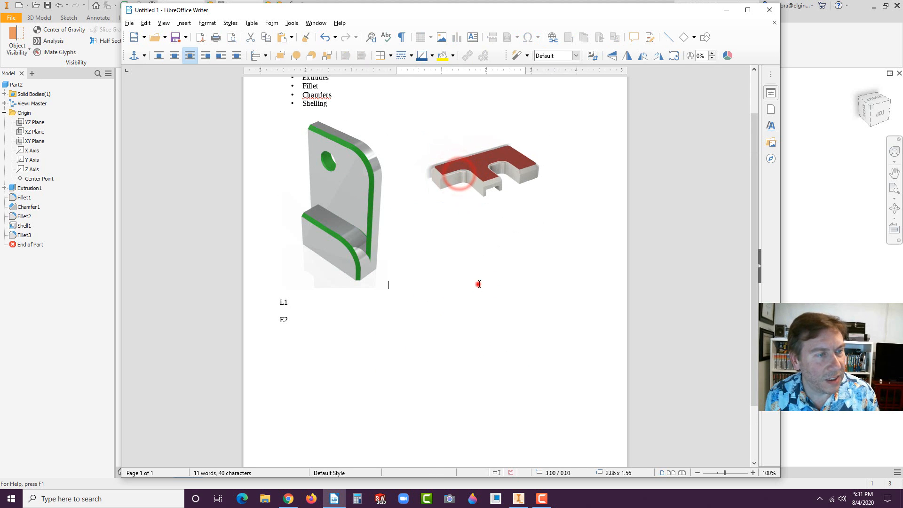
click(461, 319)
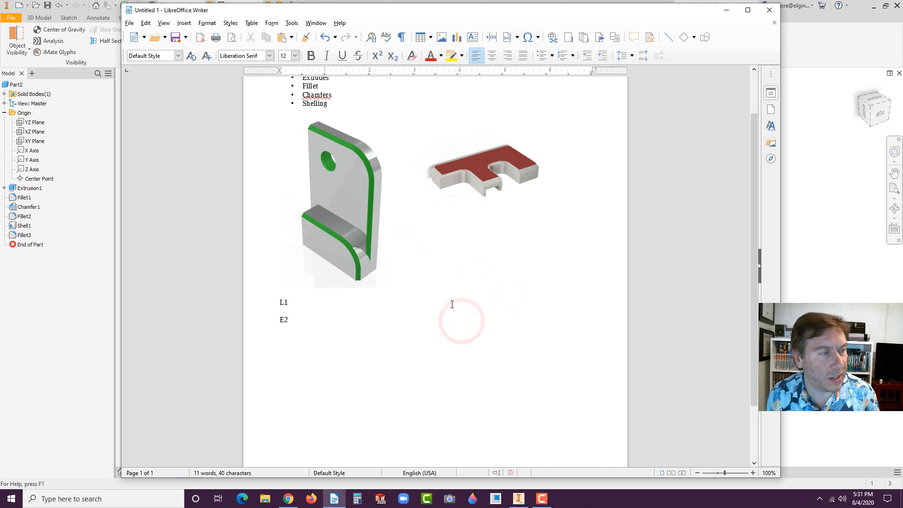
scroll(289, 132, up, 2)
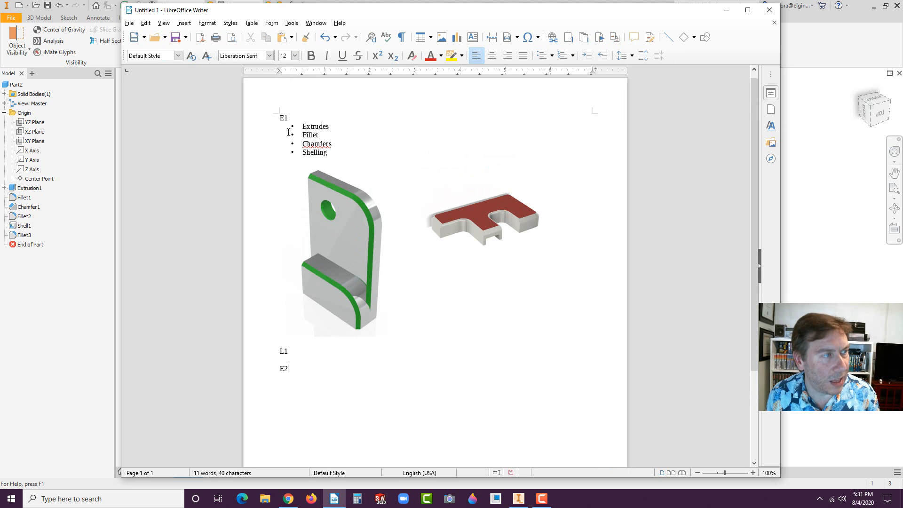
Examine the LAB 1B drawing's dimensions and hole layout in the Inventor Basics PDF in Chrome, and return to Inventor.
click(291, 117)
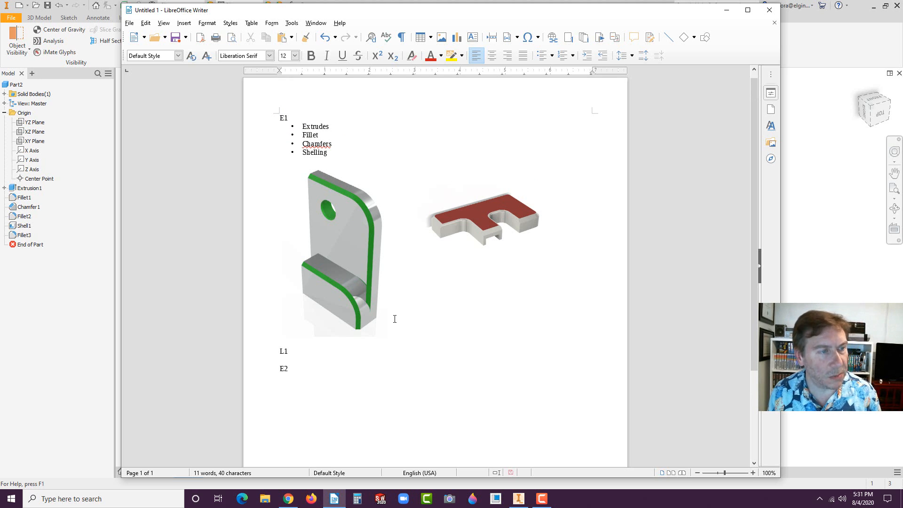
click(60, 320)
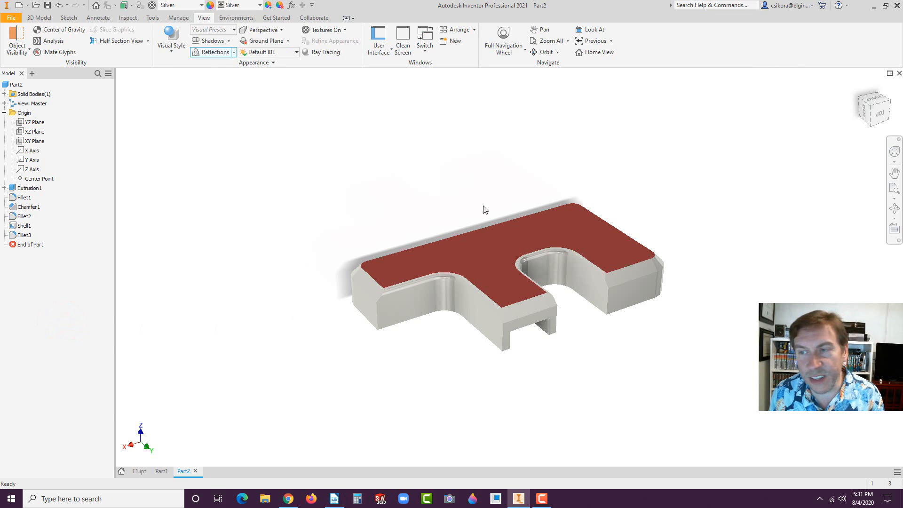
click(894, 173)
drag(902, 64, 653, 10)
scroll(630, 235, down, 3)
scroll(630, 234, down, 5)
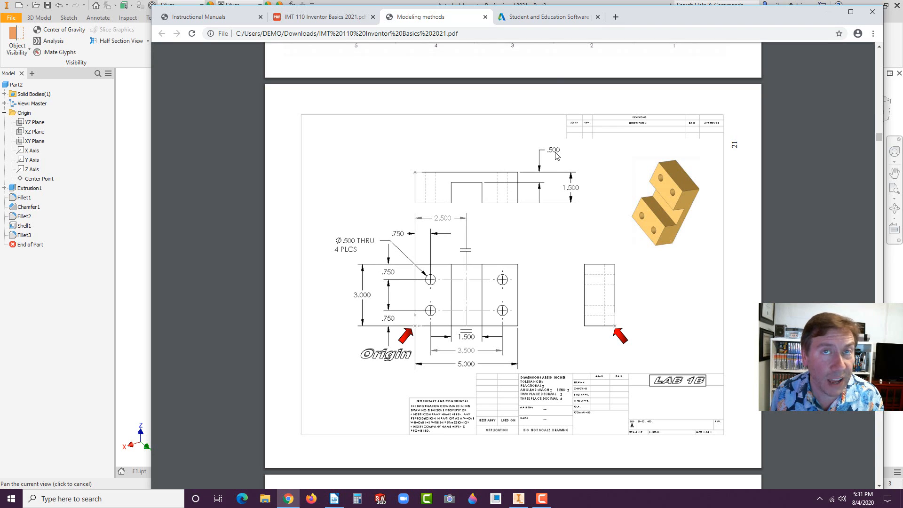
click(83, 306)
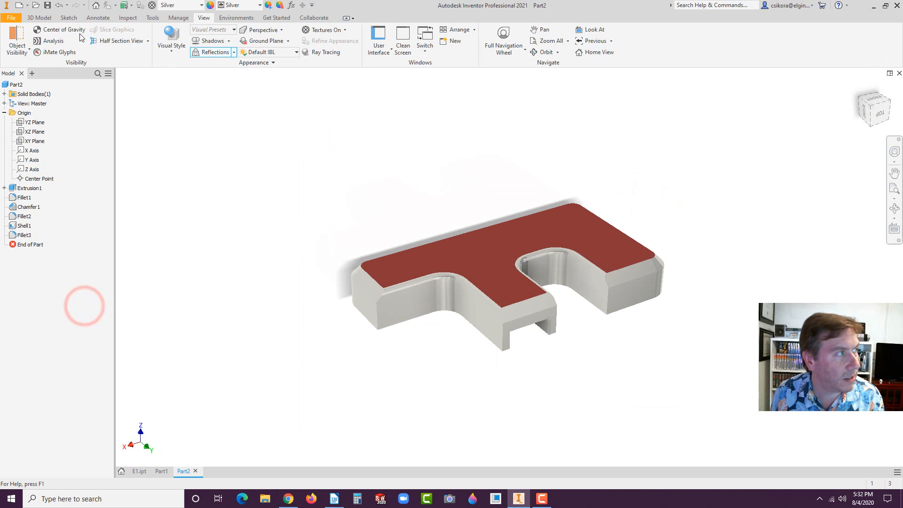
Create a new part from the Standard.ipt template and start a 2D sketch on the XZ plane.
click(18, 5)
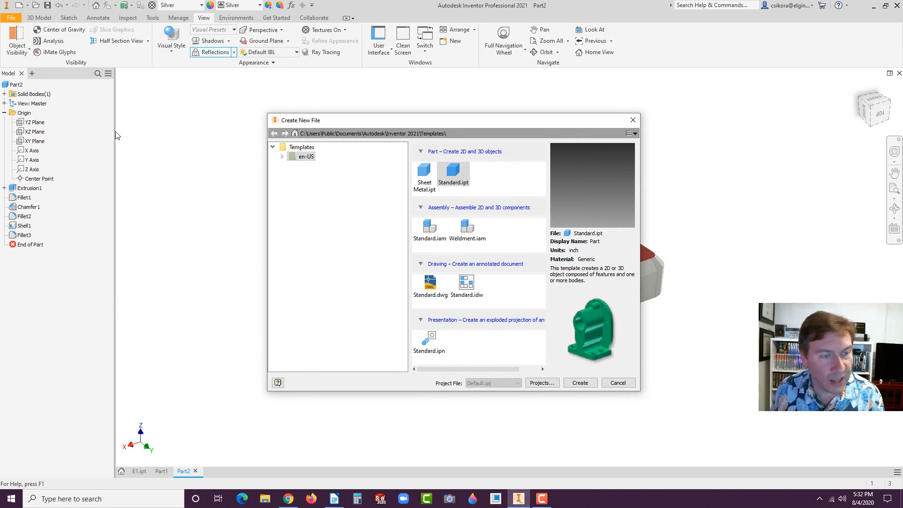
click(576, 384)
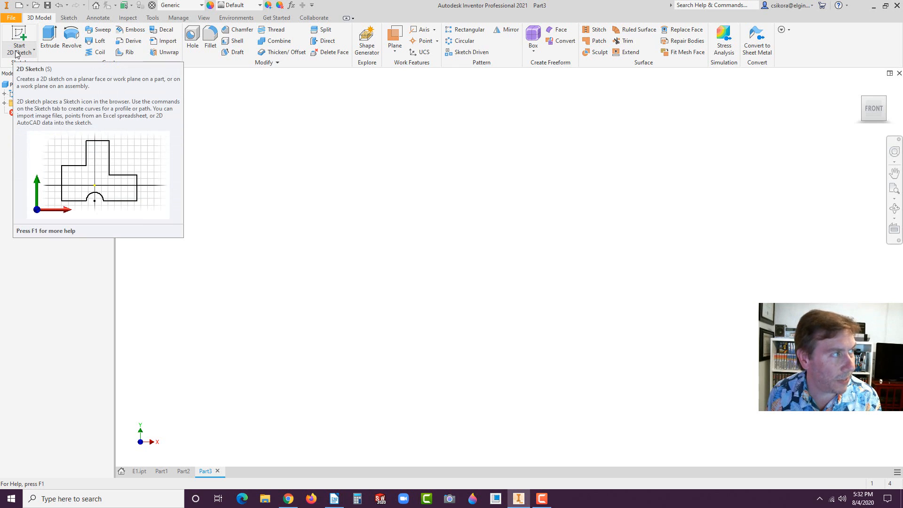
click(4, 104)
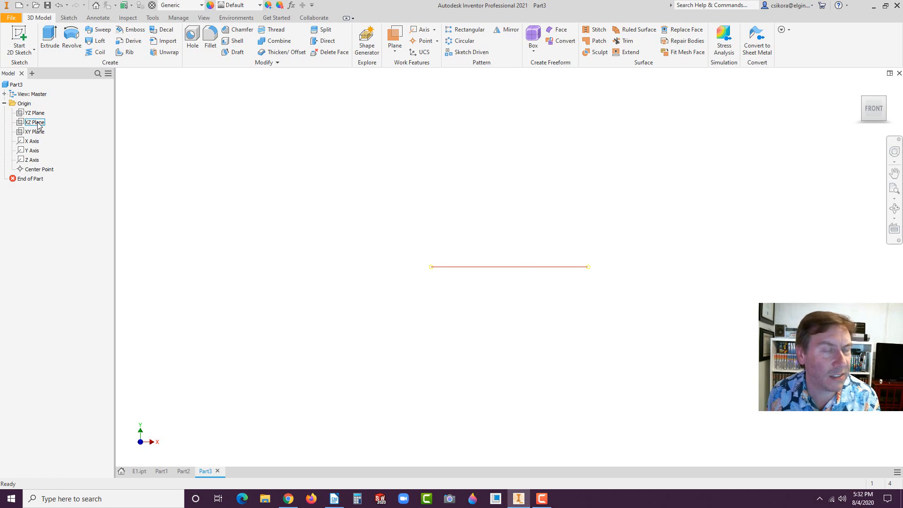
click(37, 124)
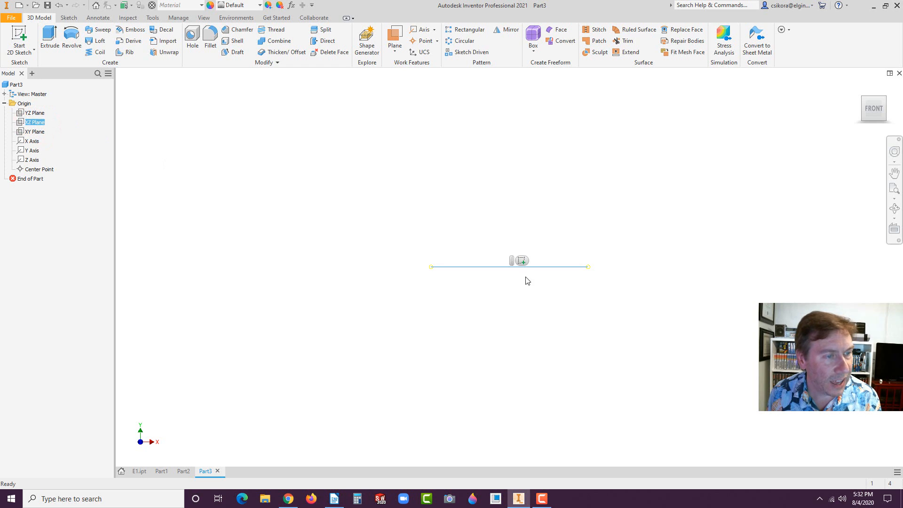
click(522, 261)
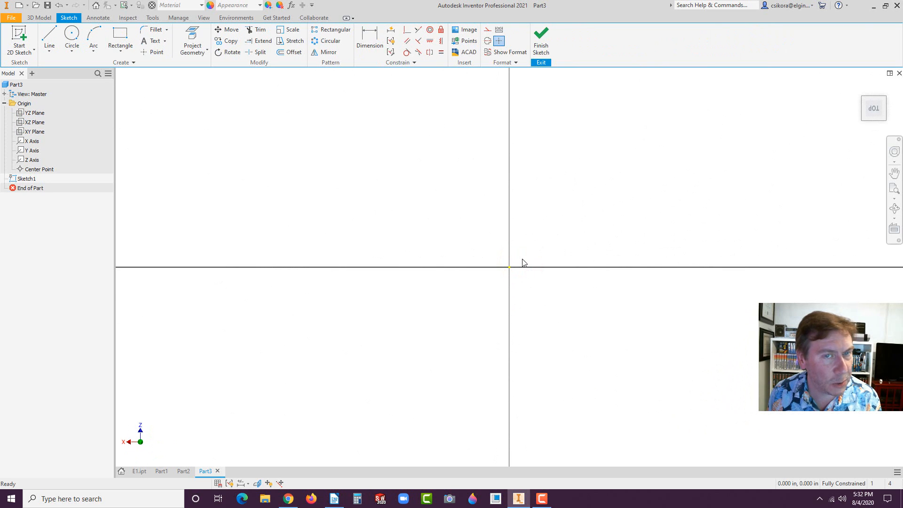
Sketch a two-point center rectangle 5 in wide and 3 in high centered on the origin, and view it from the top.
click(121, 49)
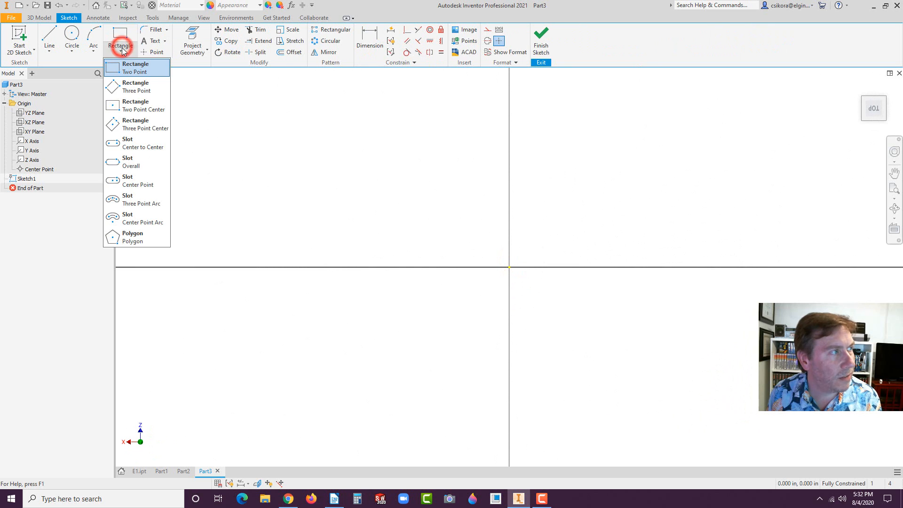
click(117, 111)
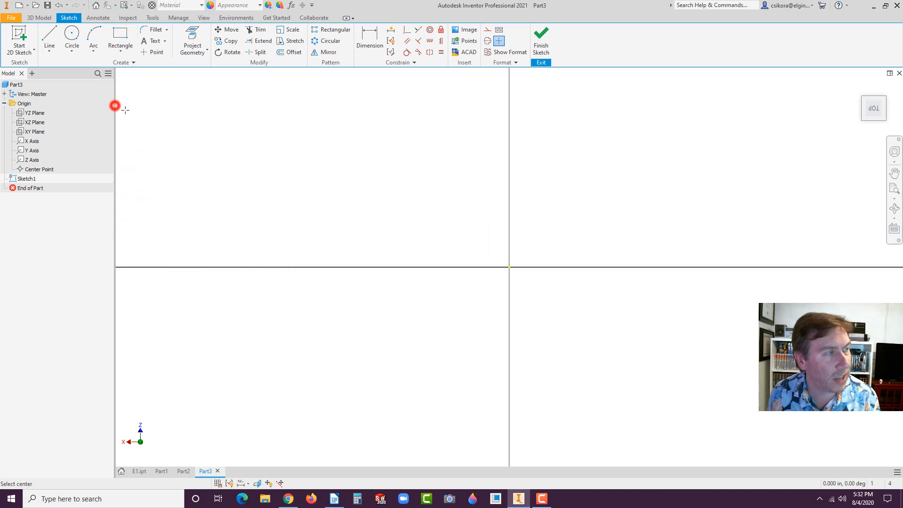
click(509, 267)
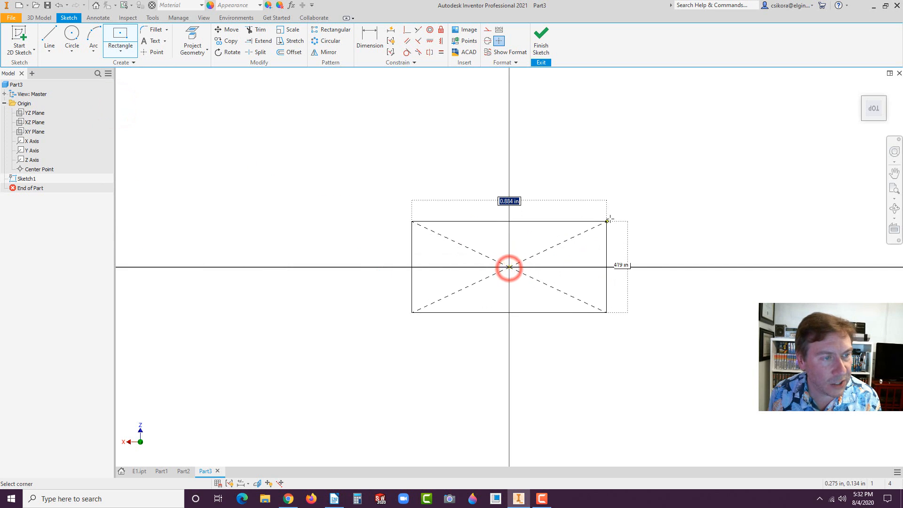
text(5)
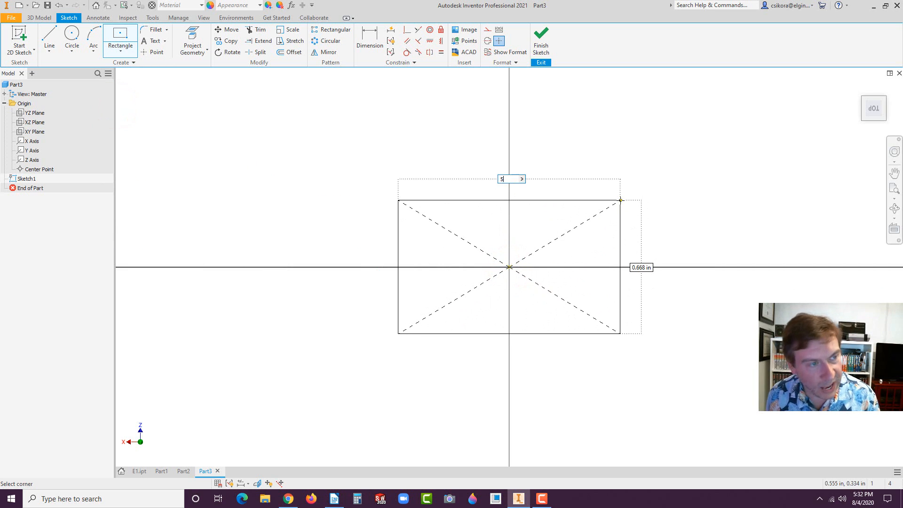
key(Tab)
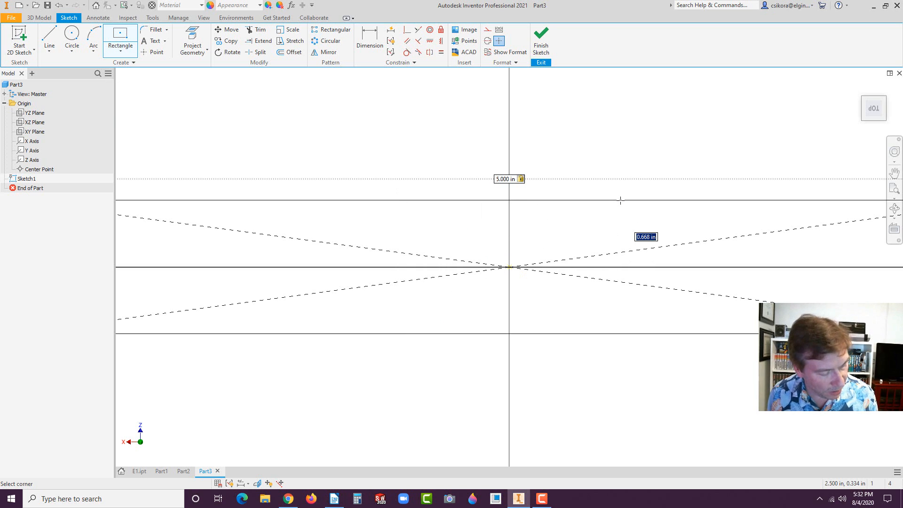
text(3)
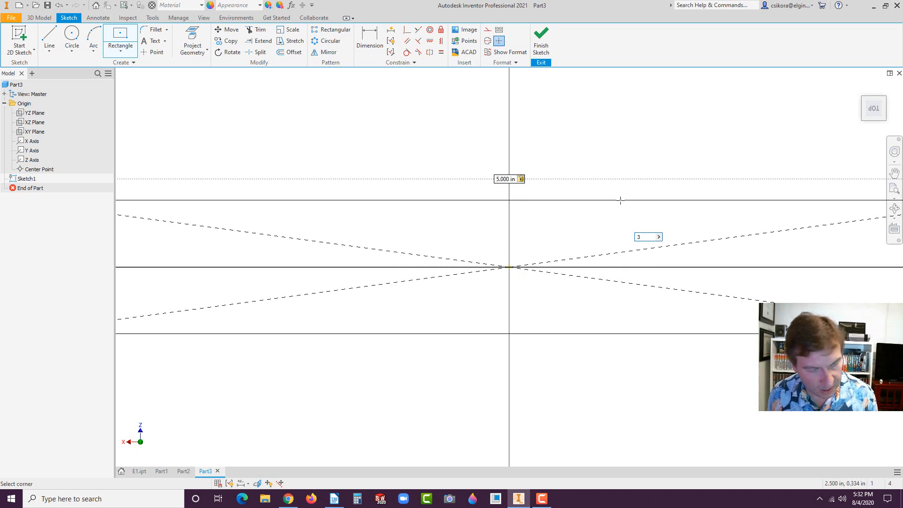
key(Return)
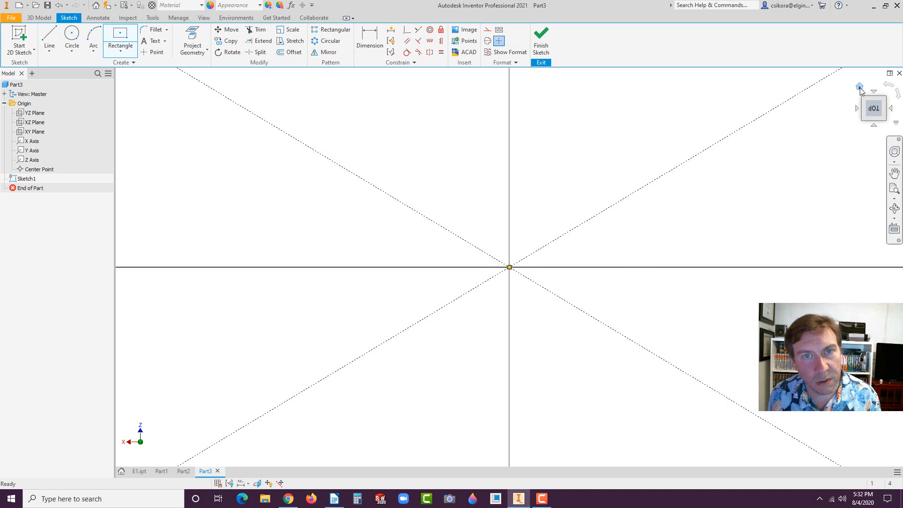
click(860, 88)
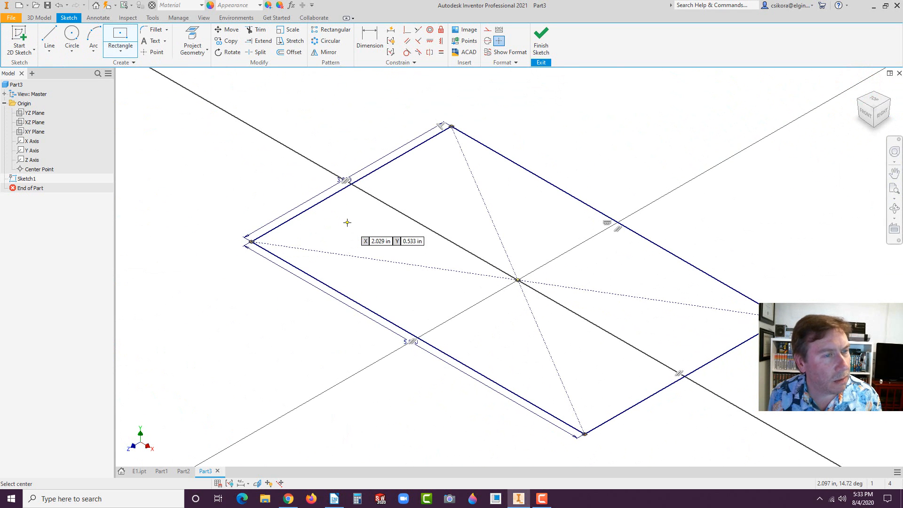
click(874, 100)
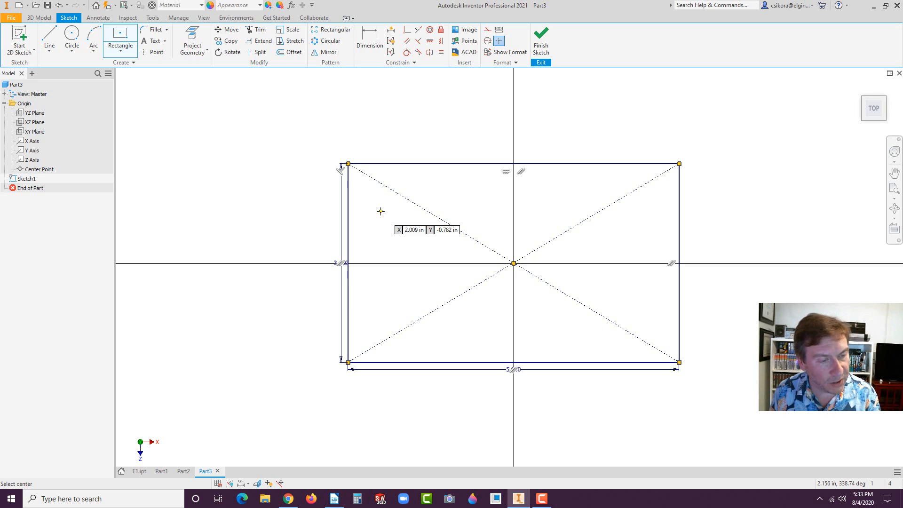
Sketch a 0.5 in diameter circle near the rectangle's upper-left corner and move its diameter dimension outside the rectangle.
click(70, 37)
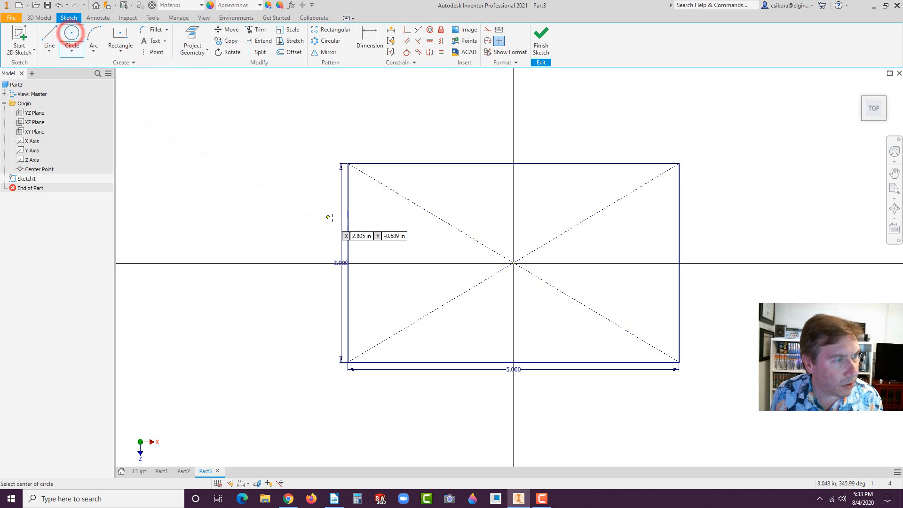
click(379, 215)
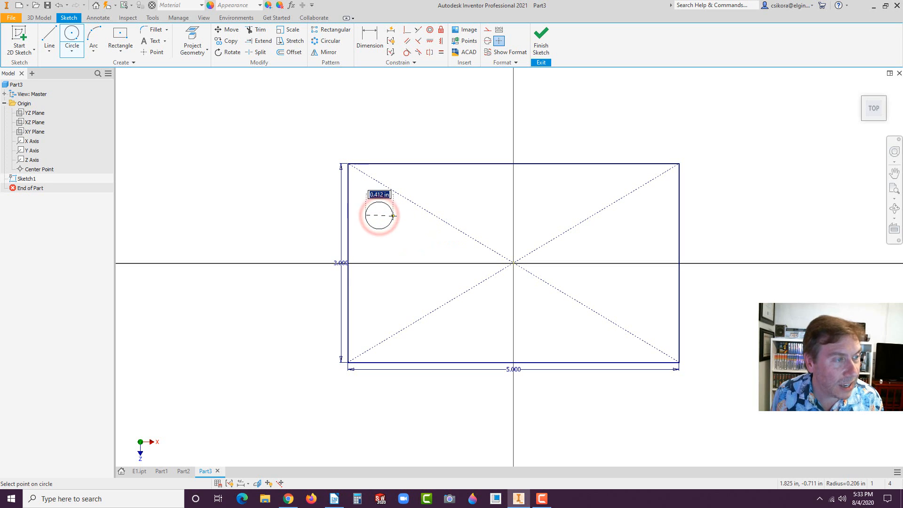
text(.5)
key(Return)
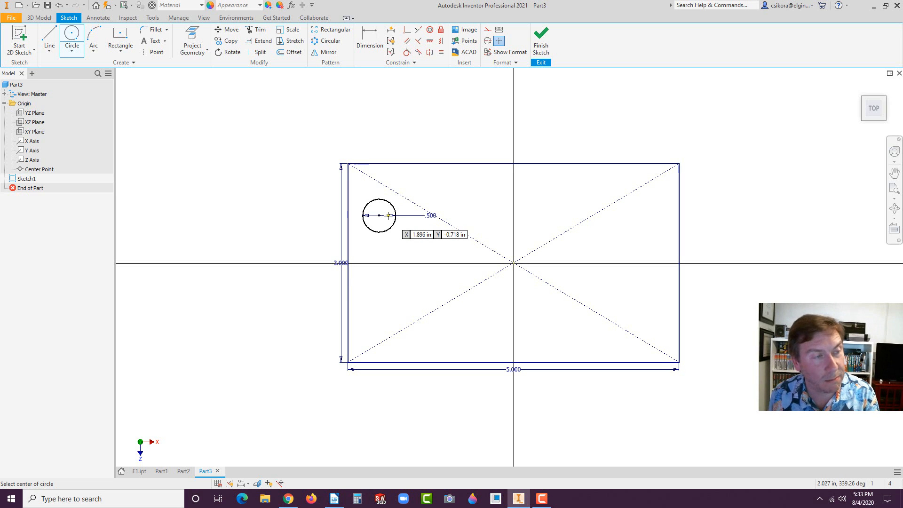
key(Escape)
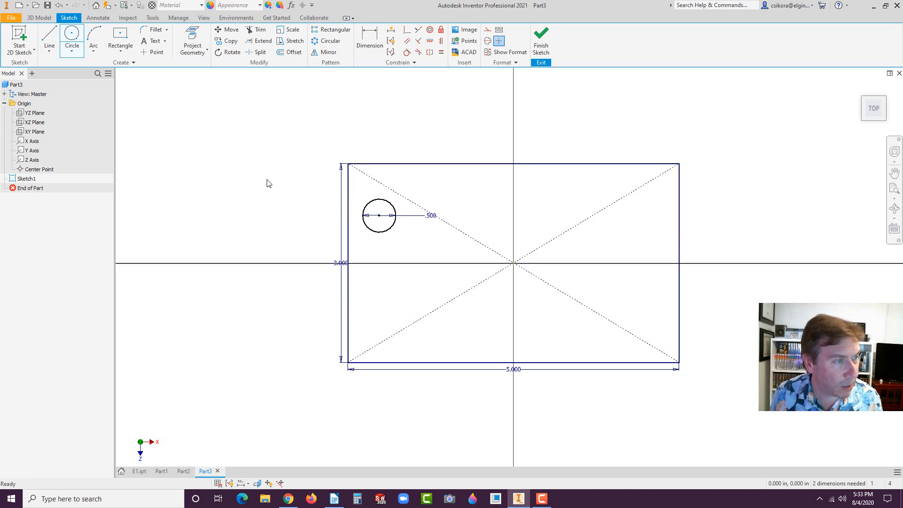
drag(430, 215, 308, 179)
click(310, 207)
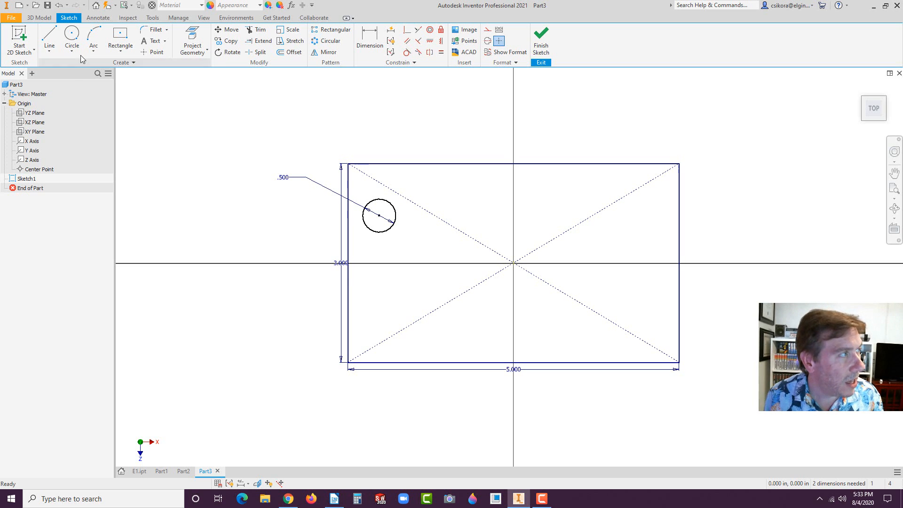
Dimension the circle's center 0.75 in horizontally from the rectangle's left edge.
click(368, 36)
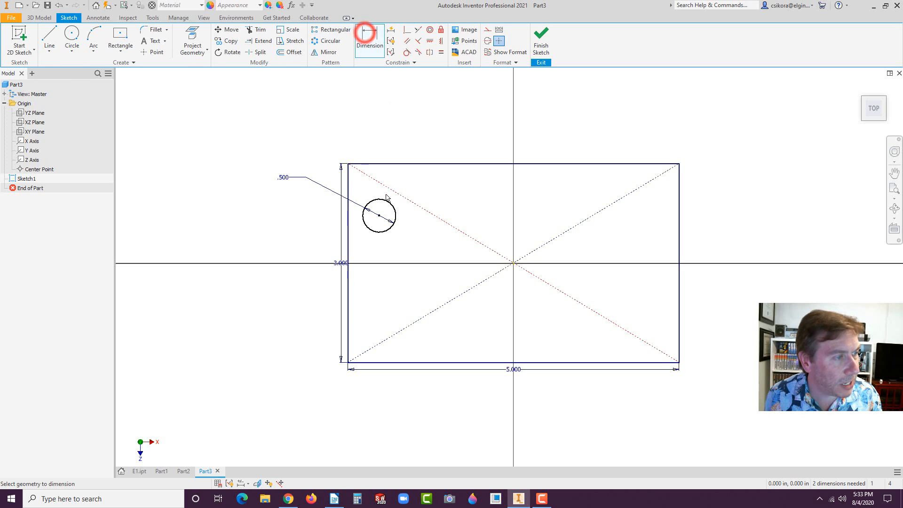
click(379, 216)
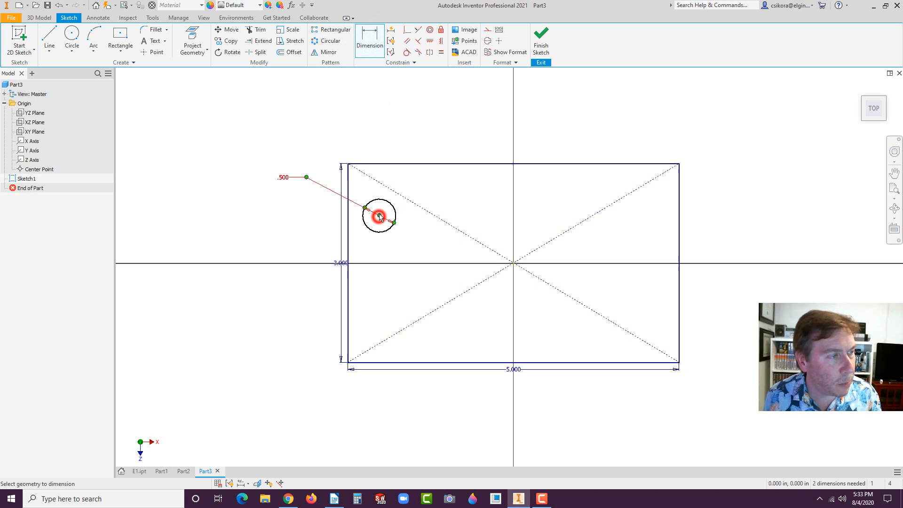
click(349, 188)
click(363, 136)
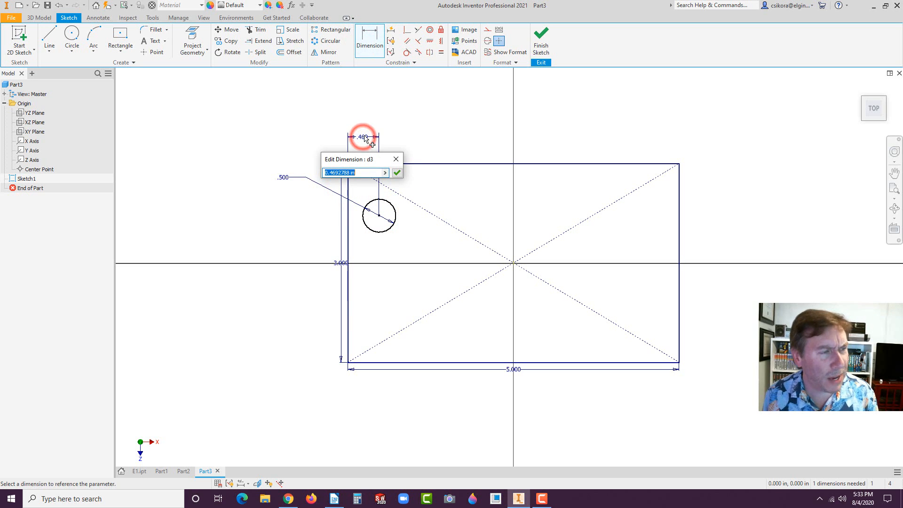
text(.75)
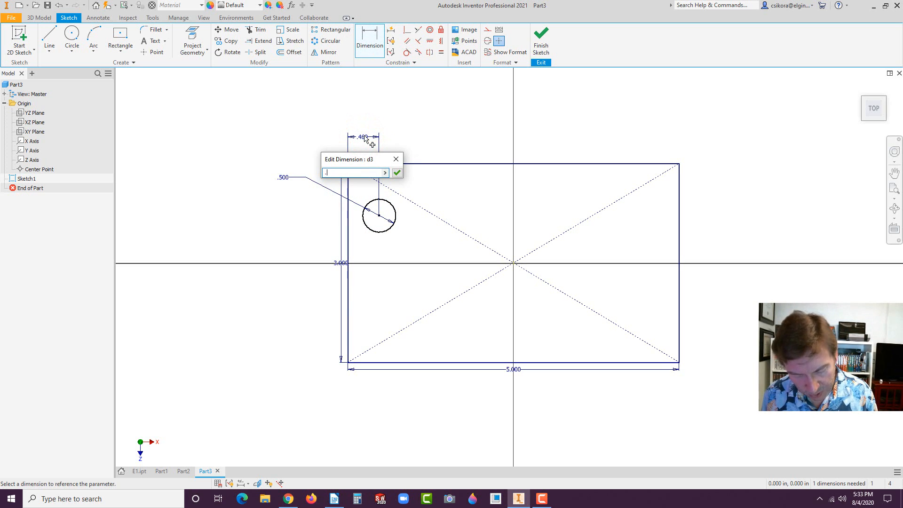
key(Return)
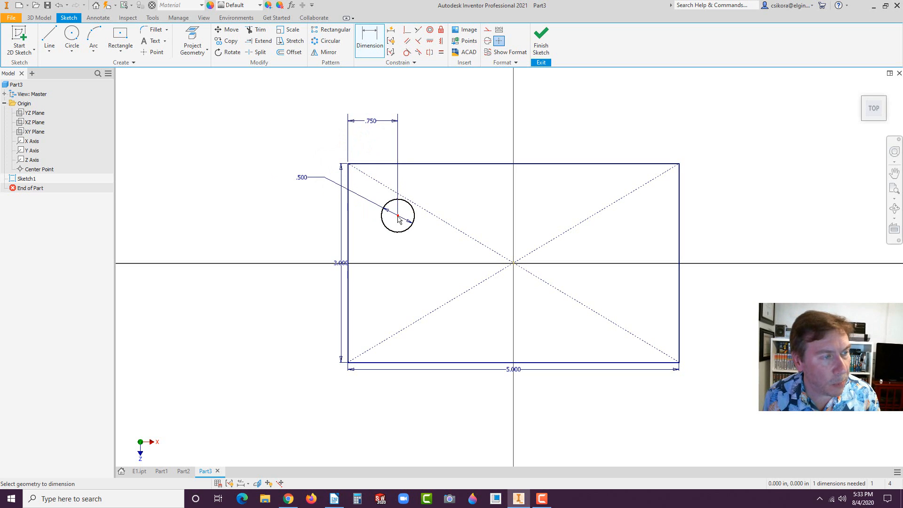
Dimension the circle's center 0.75 in vertically from the rectangle's upper edge.
click(398, 216)
click(438, 164)
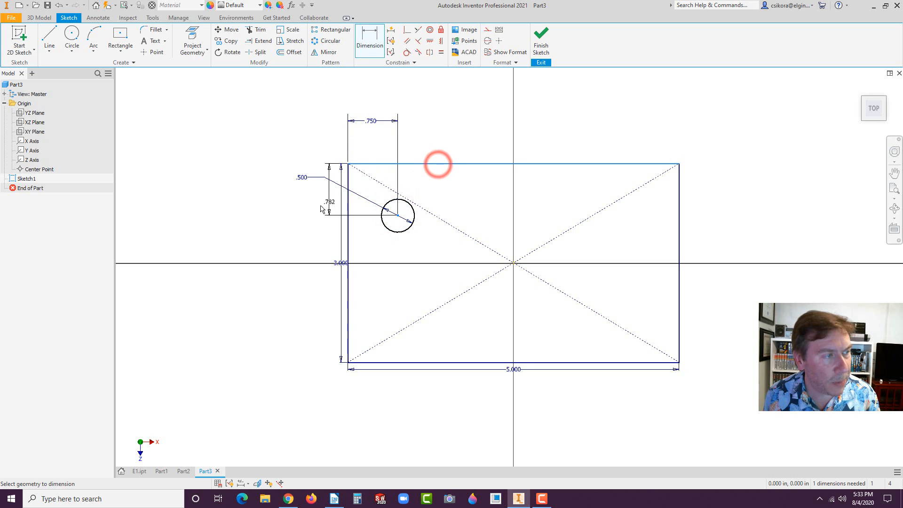
click(303, 194)
text(.)
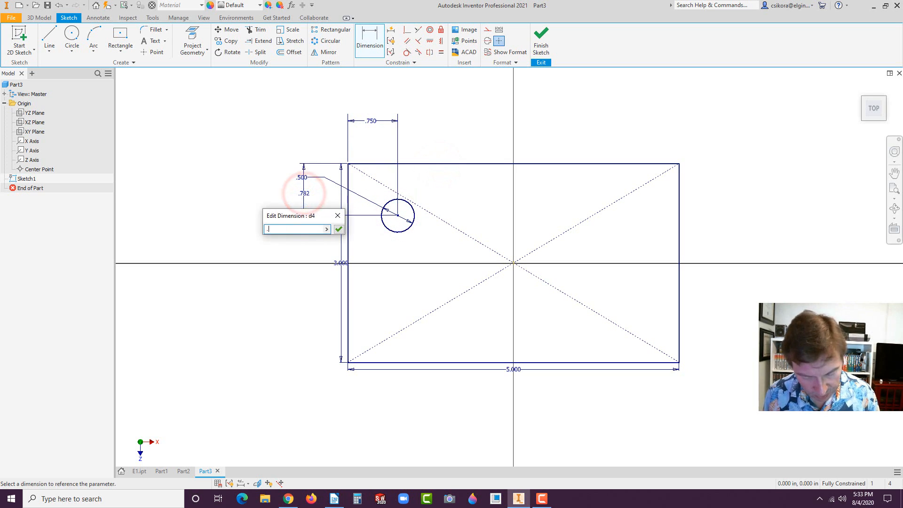
text(75)
key(Return)
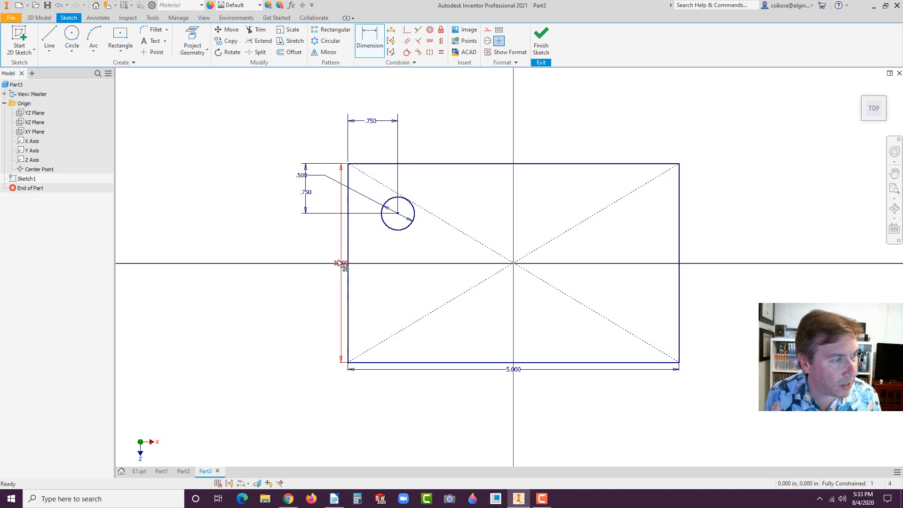
Reposition the rectangle's height dimension farther out to the left and the circle's diameter dimension above the rectangle's upper-left corner.
drag(339, 264, 322, 262)
drag(300, 174, 322, 140)
click(464, 118)
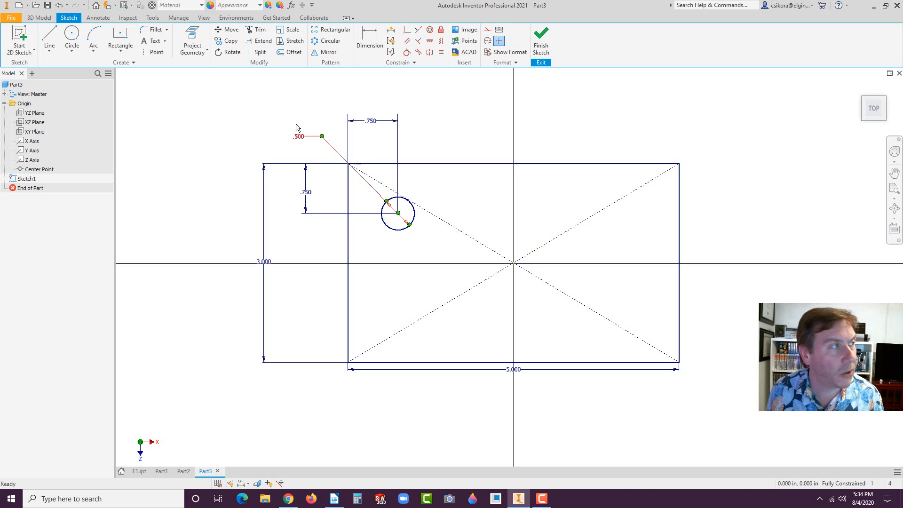
Draw a vertical centerline from the rectangle's center up past its upper edge.
click(51, 39)
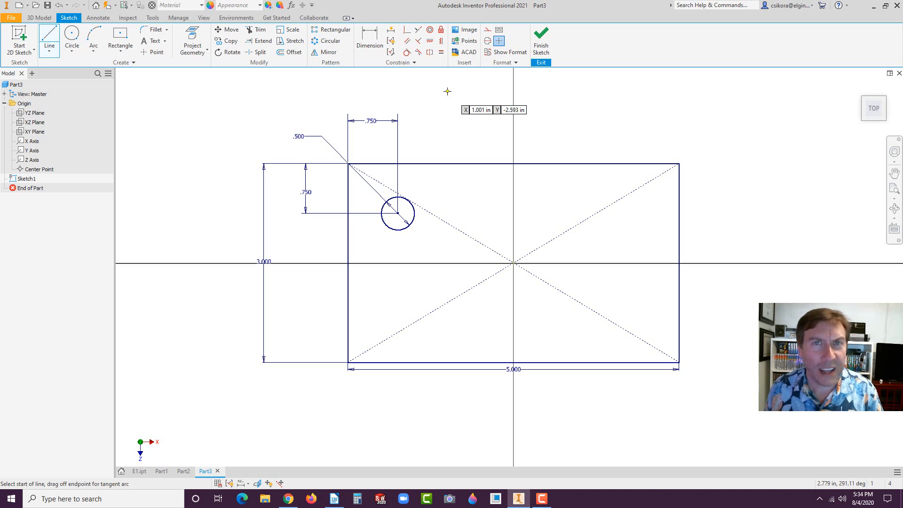
click(488, 41)
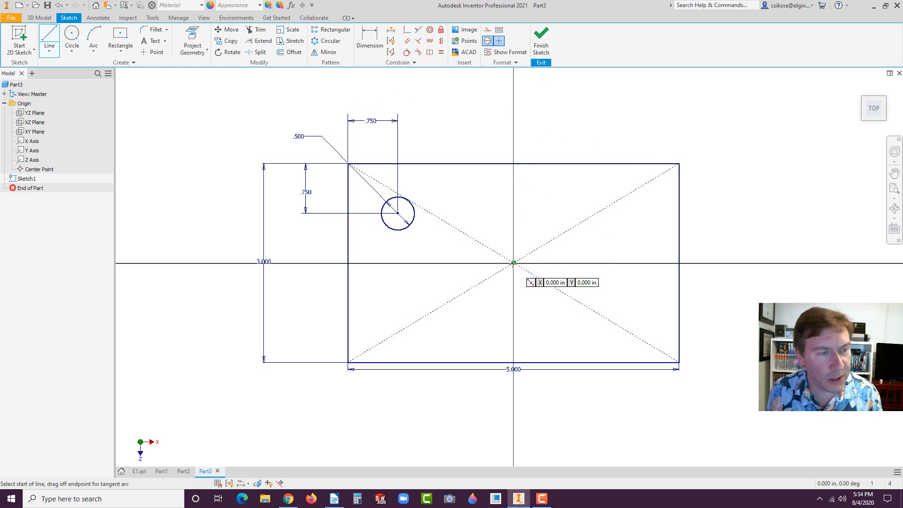
click(513, 263)
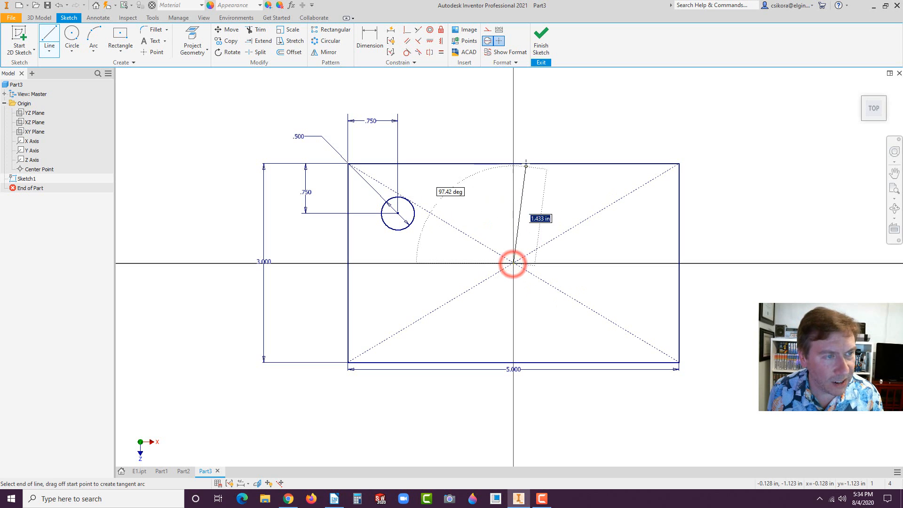
click(512, 134)
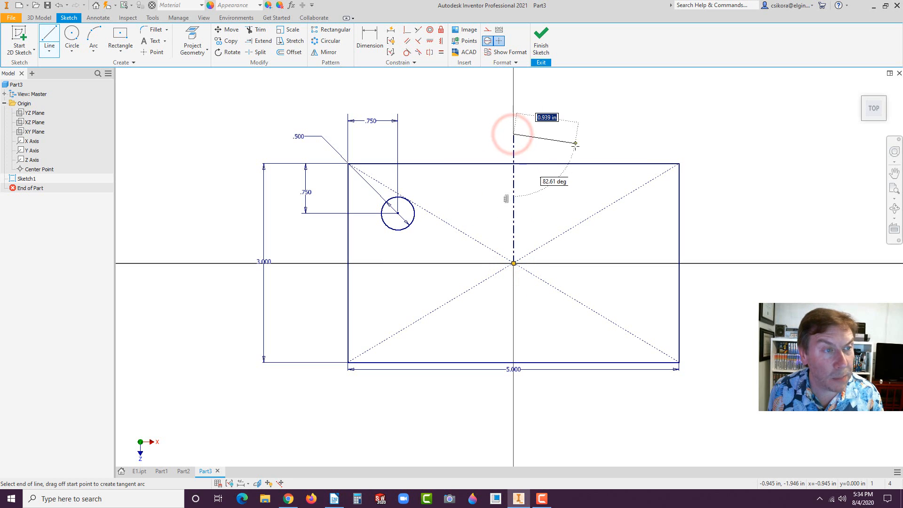
key(Escape)
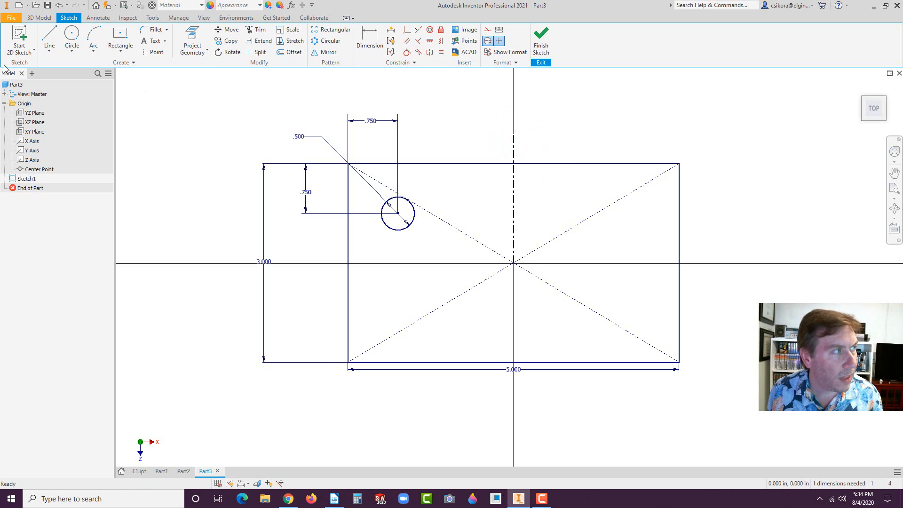
Draw a horizontal centerline from the rectangle's center out past its left edge, and turn off the centerline format.
right_click(449, 126)
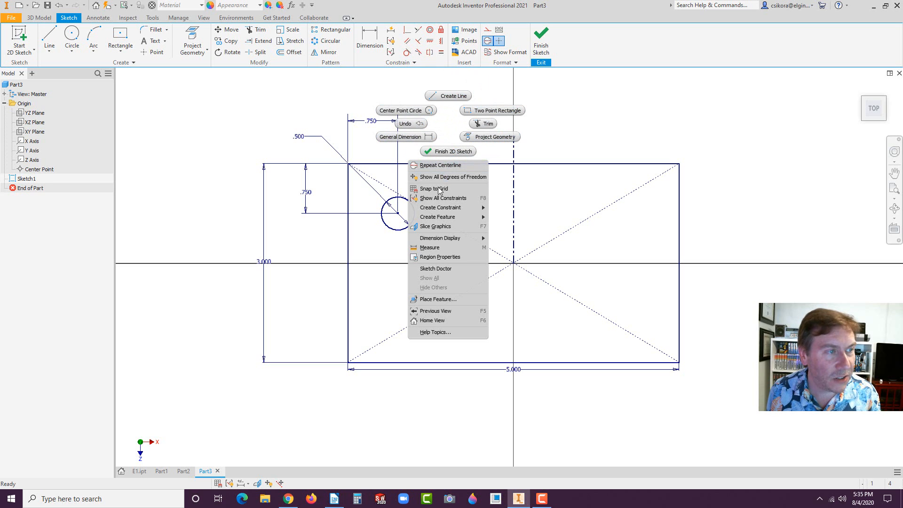
click(450, 98)
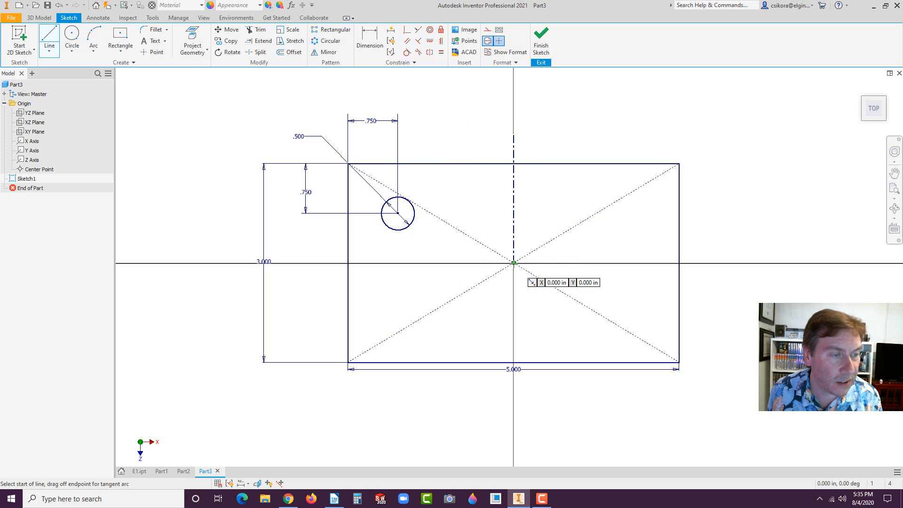
click(513, 263)
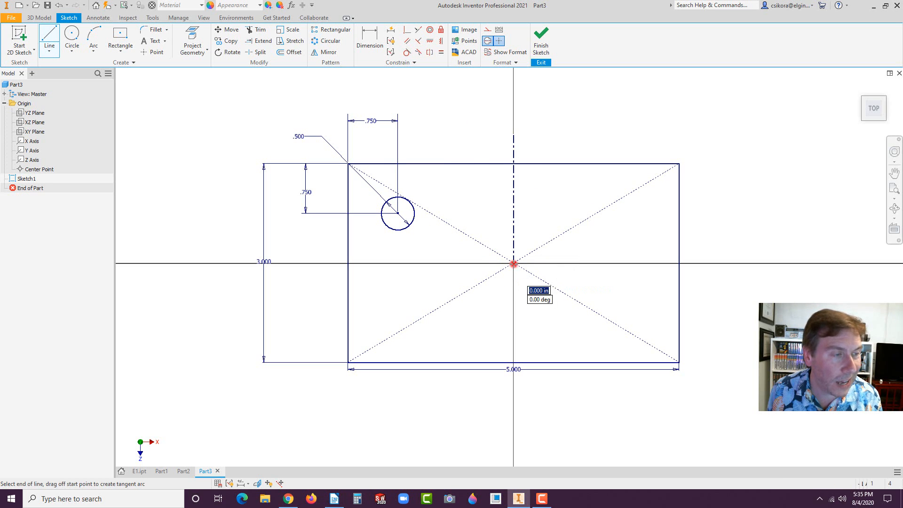
click(329, 264)
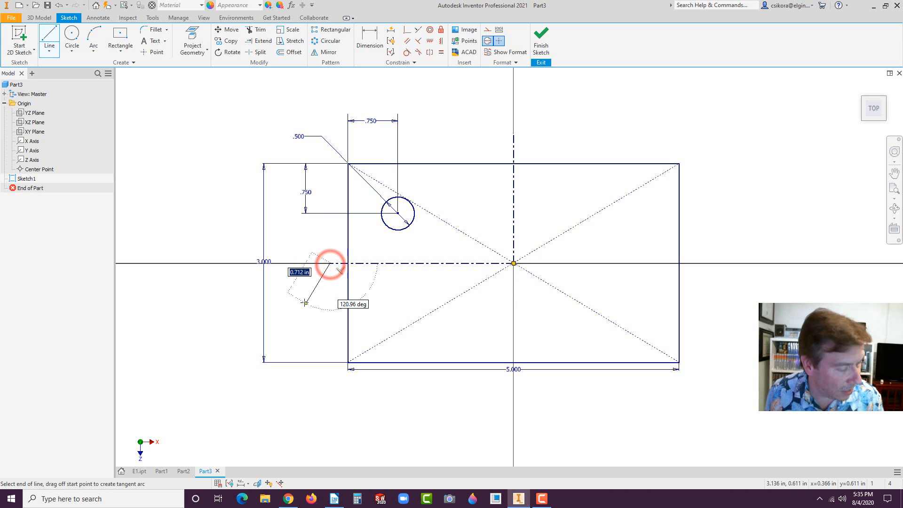
key(Escape)
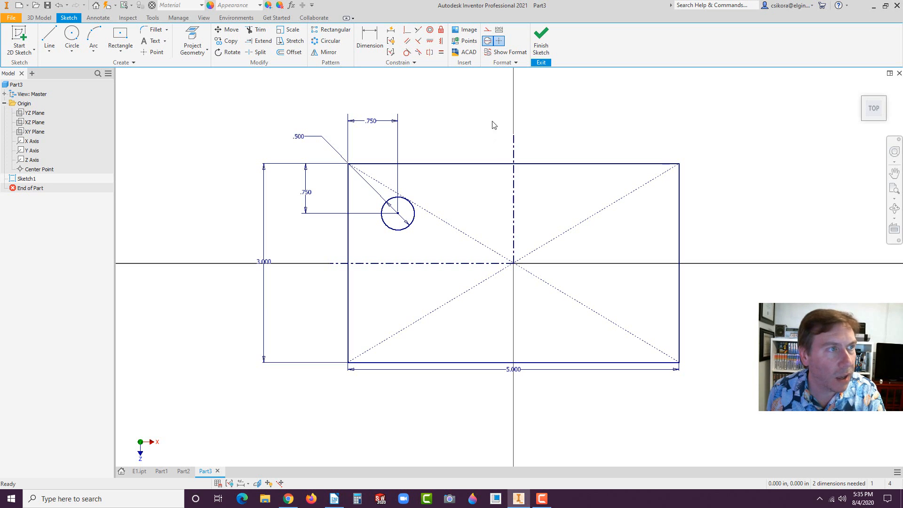
click(488, 41)
click(482, 128)
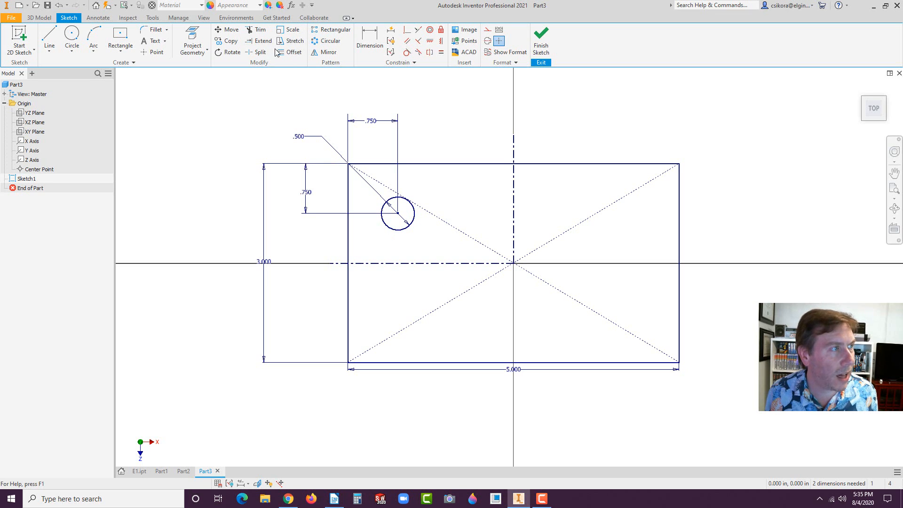
Mirror the 0.5 in circle about the vertical centerline.
click(326, 53)
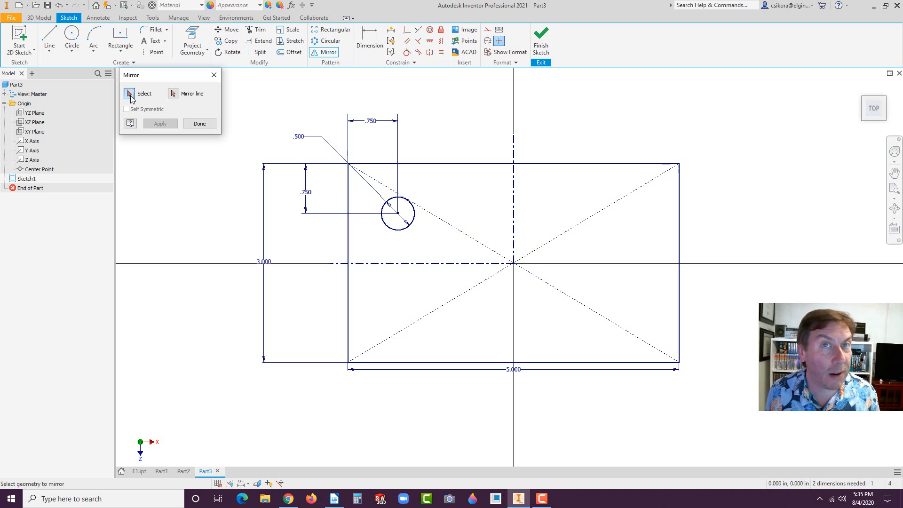
click(390, 228)
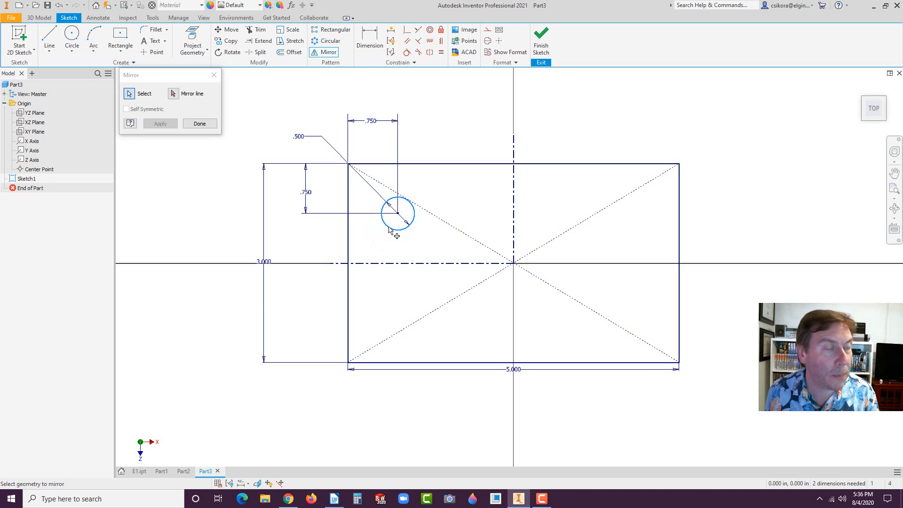
click(174, 94)
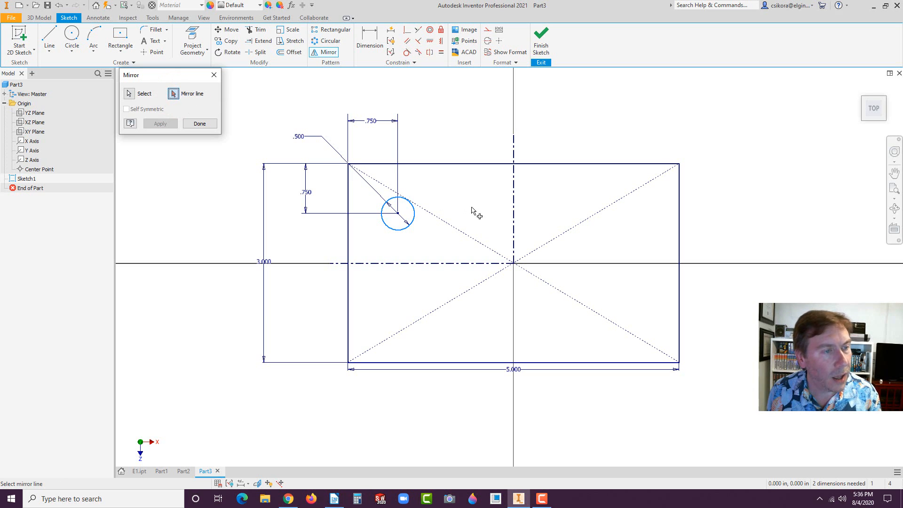
click(514, 198)
click(160, 124)
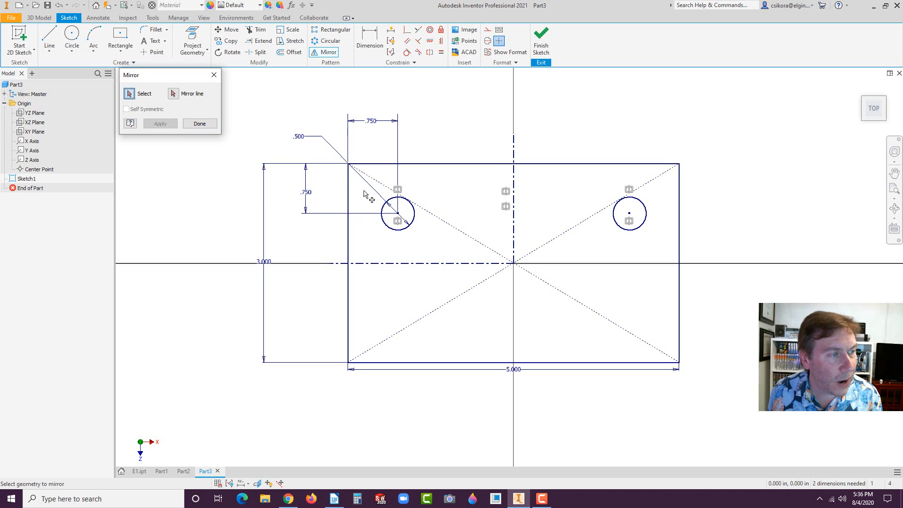
Mirror both upper circles about the horizontal centerline and finish the Mirror command.
drag(363, 190, 660, 241)
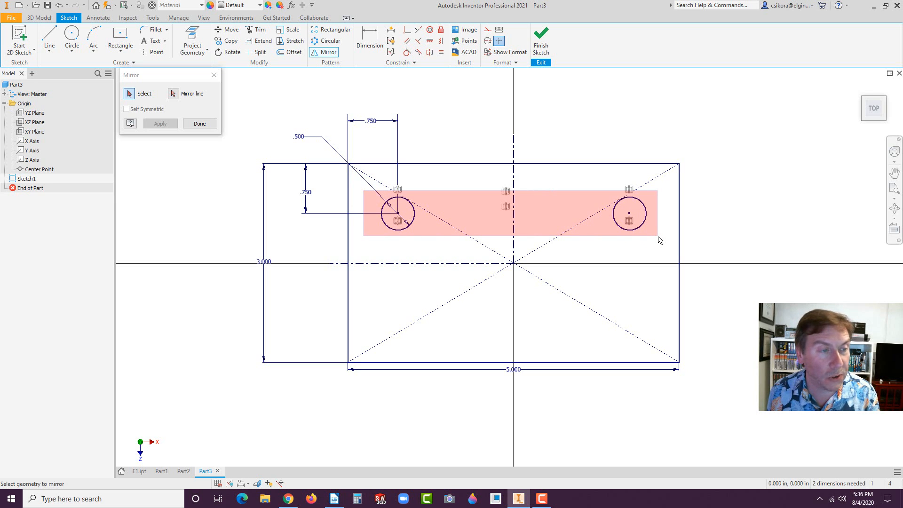
drag(660, 240, 659, 241)
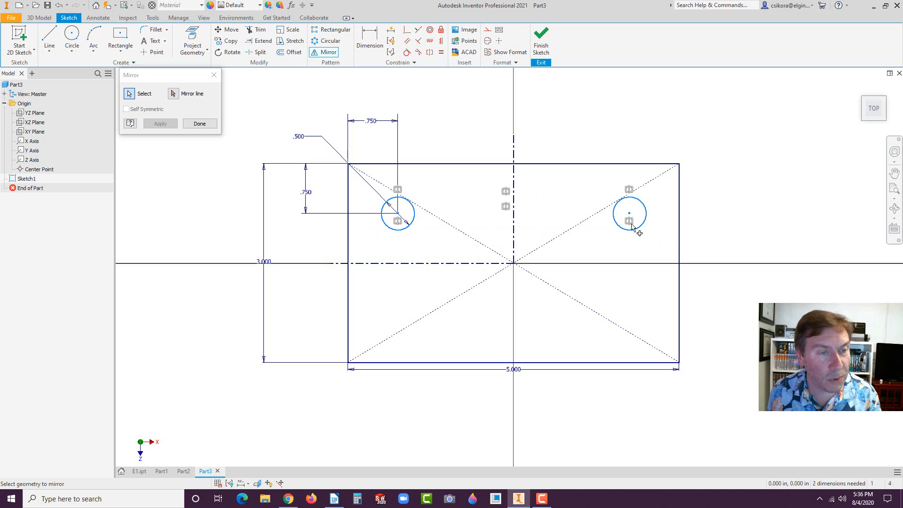
click(173, 93)
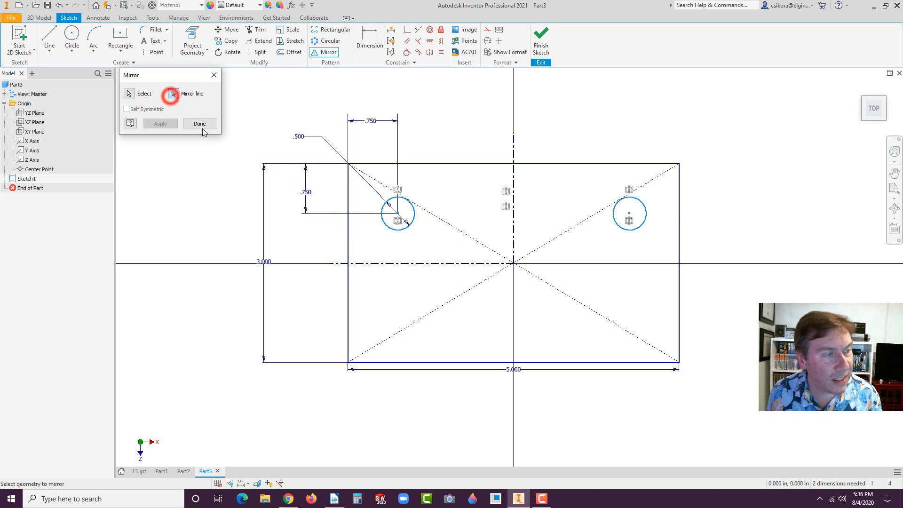
click(401, 264)
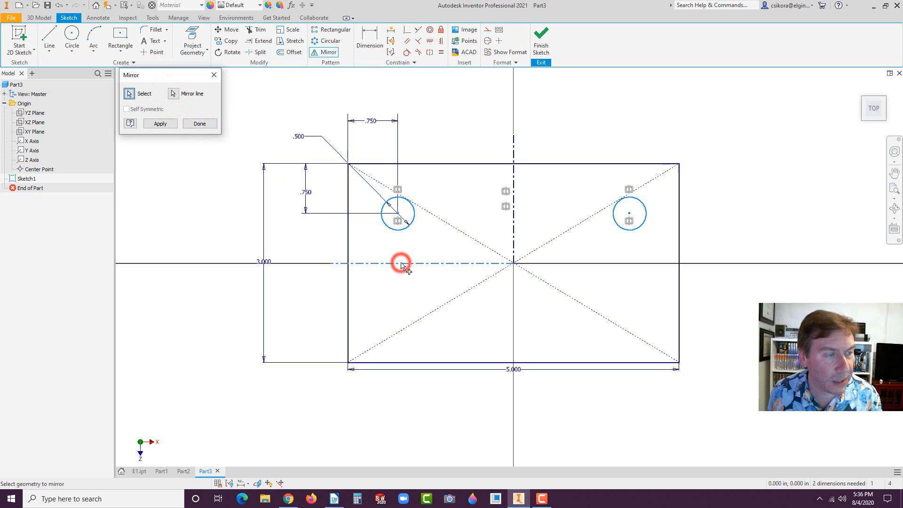
click(161, 123)
click(198, 124)
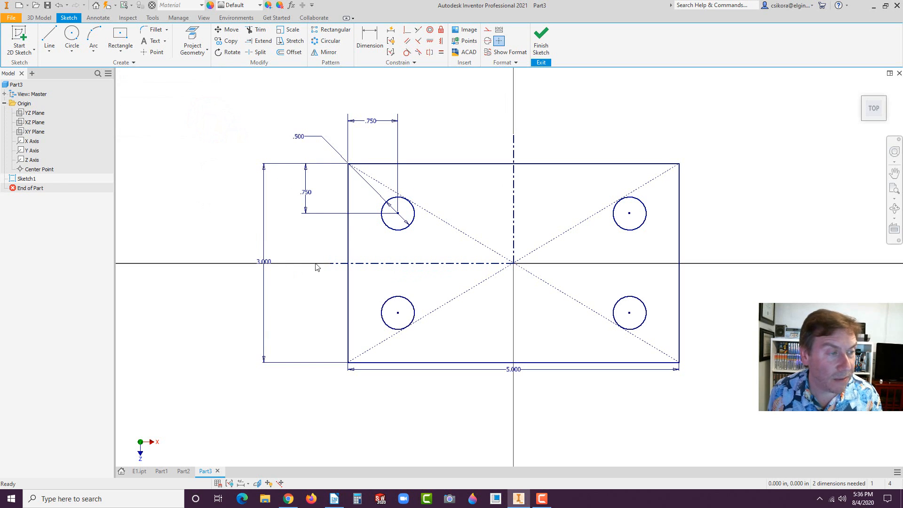
Extrude both profile regions around the four circles upward by 1.5 in, leaving the circles as through holes.
click(39, 17)
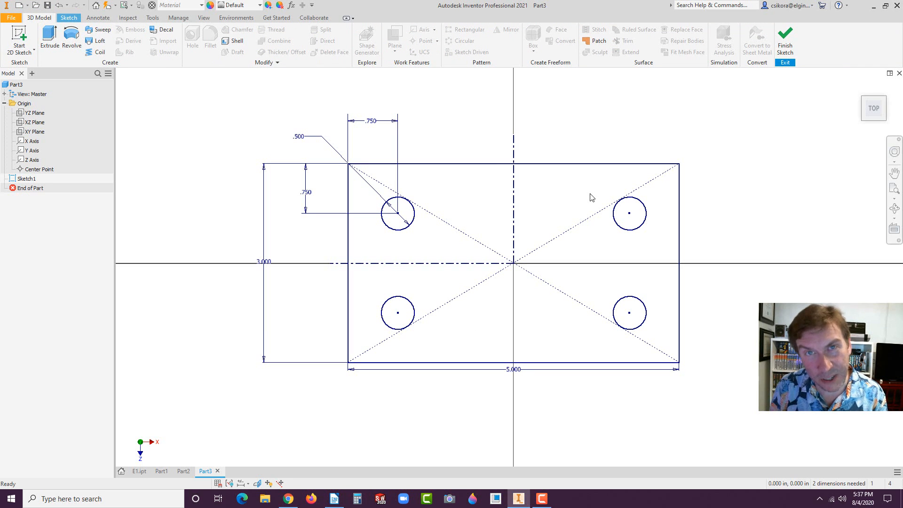
click(52, 34)
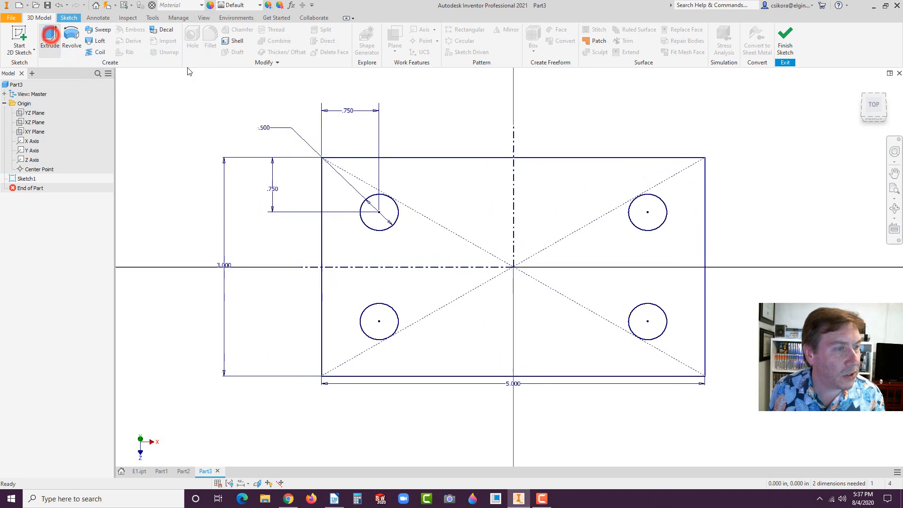
click(859, 87)
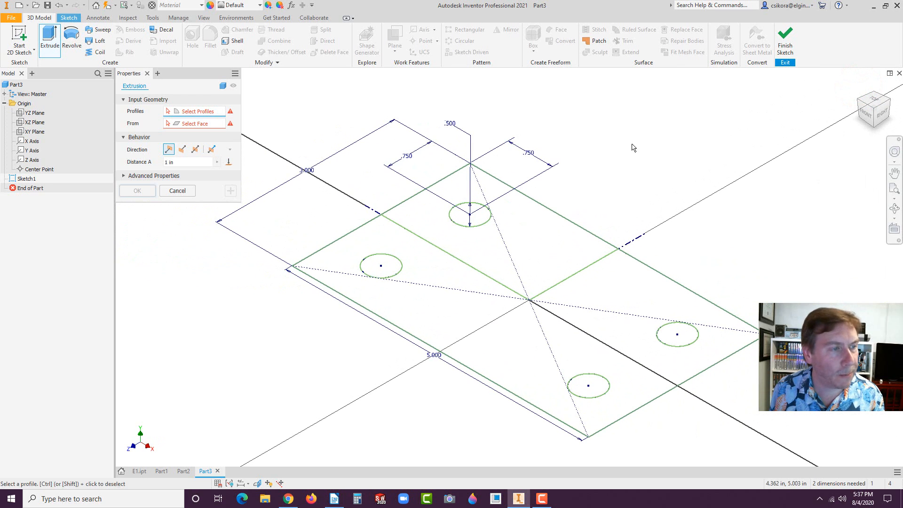
click(453, 276)
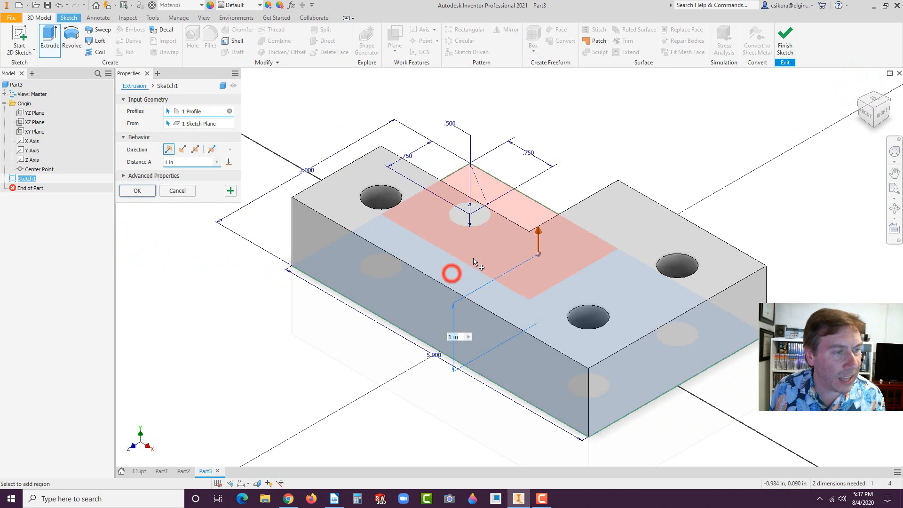
click(520, 211)
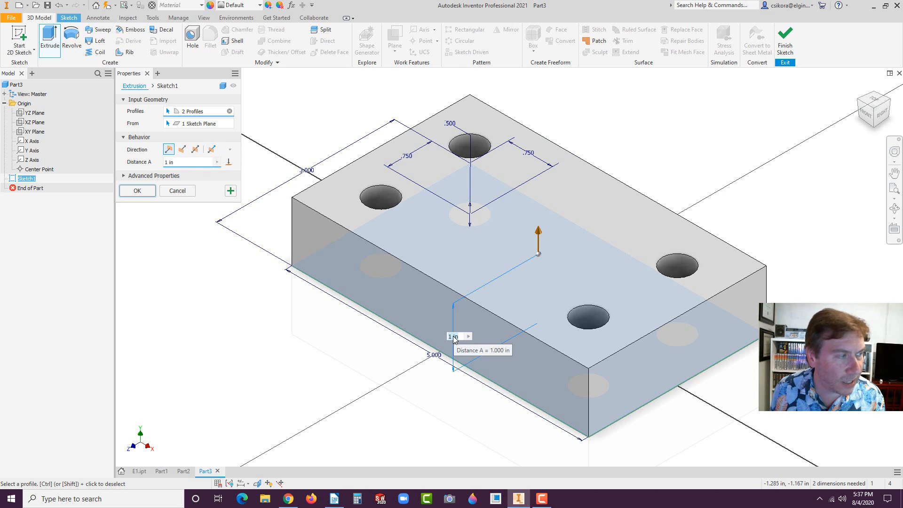
click(181, 163)
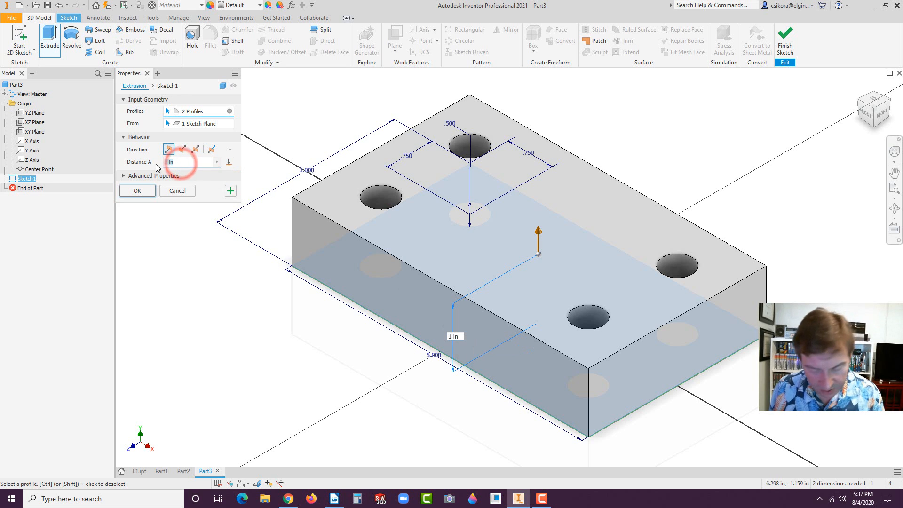
text(1.5)
key(Return)
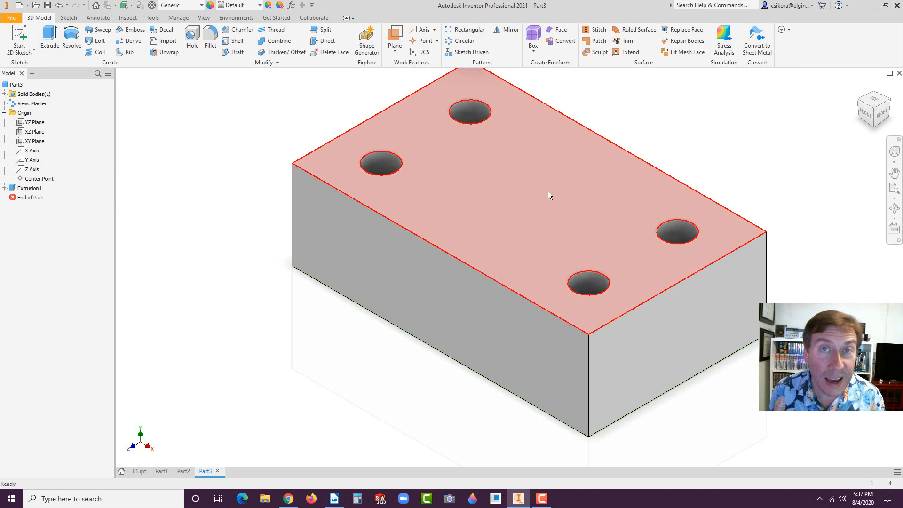
Start a sketch on the block's upper face and draw a center rectangle from the origin, about 1.64 in wide and spanning the full 3 in depth.
click(556, 192)
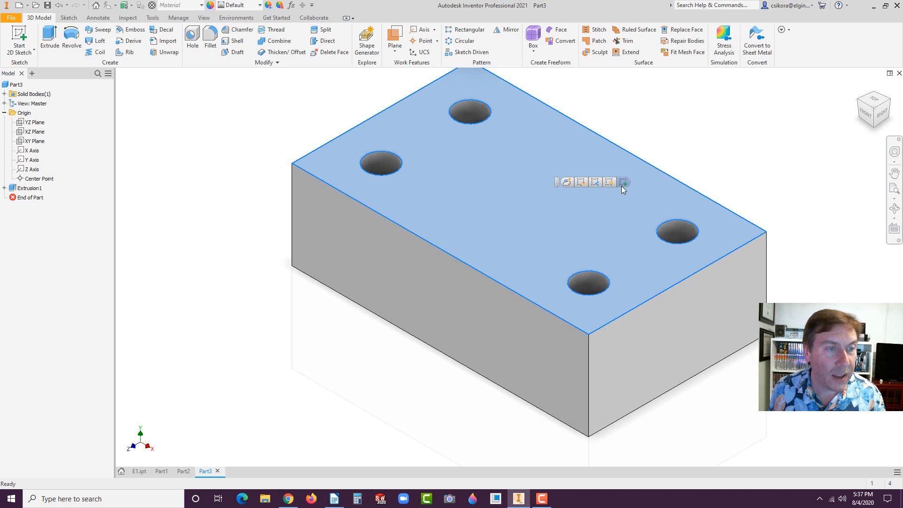
click(623, 182)
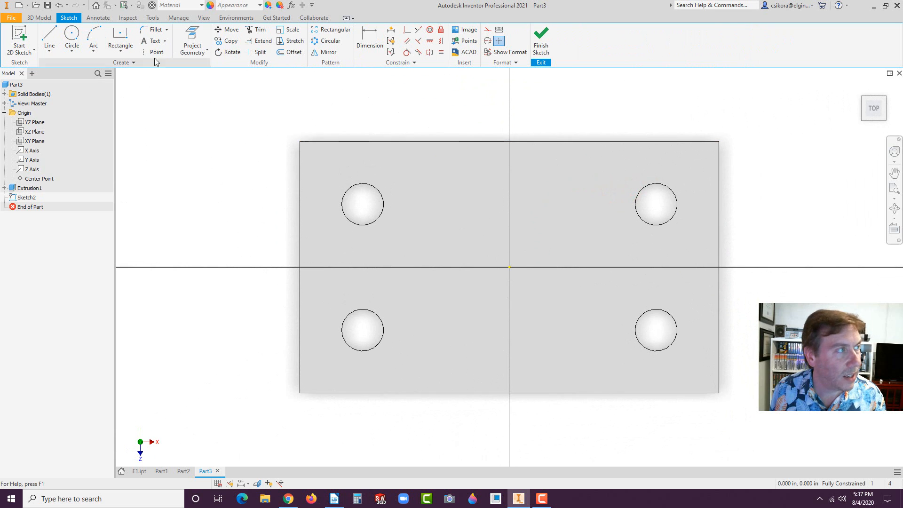
click(120, 38)
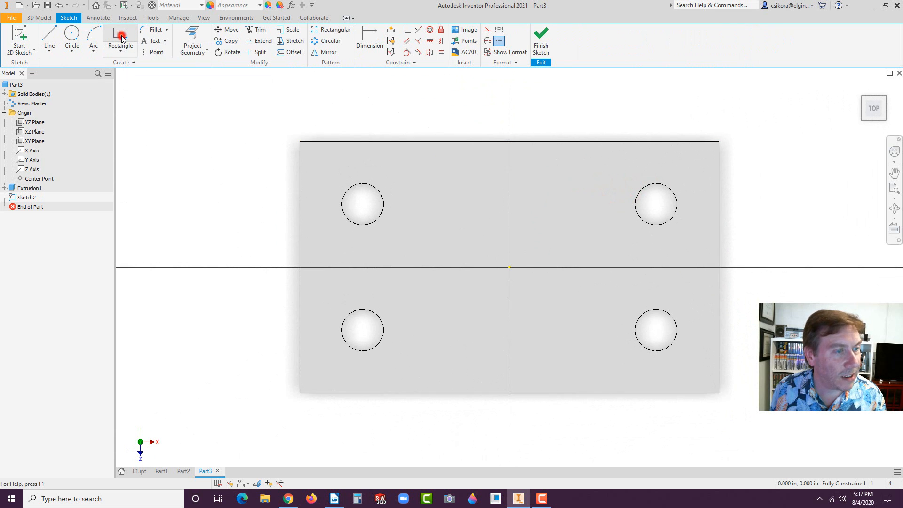
click(509, 267)
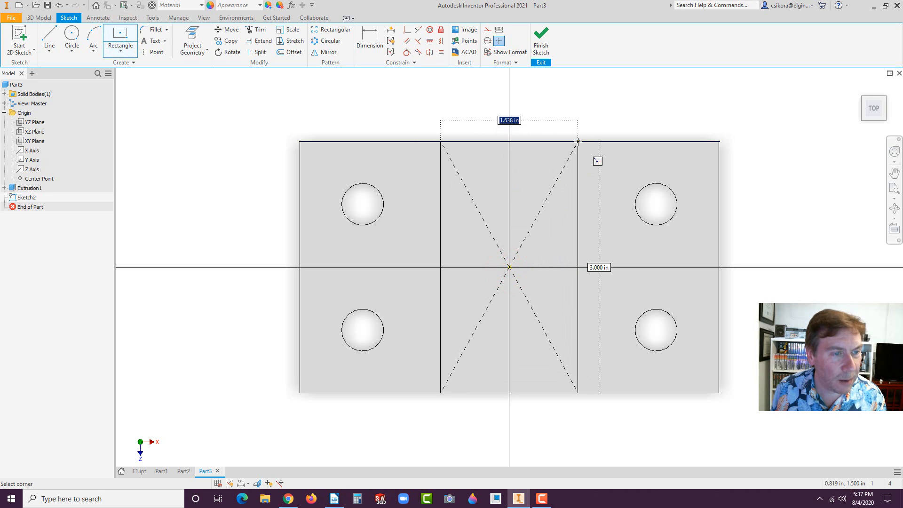
click(578, 141)
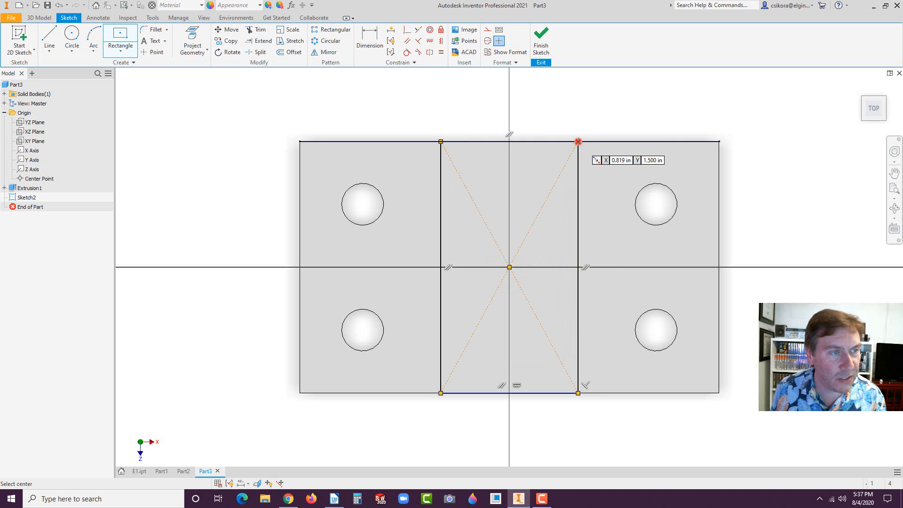
Dimension the center rectangle's width between its two long sides and set it to 1.5 in.
click(370, 38)
click(441, 185)
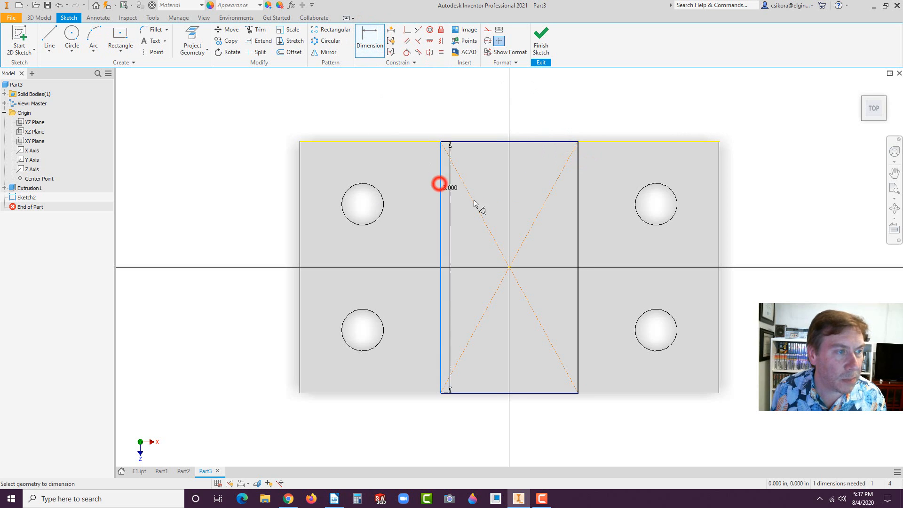
click(578, 209)
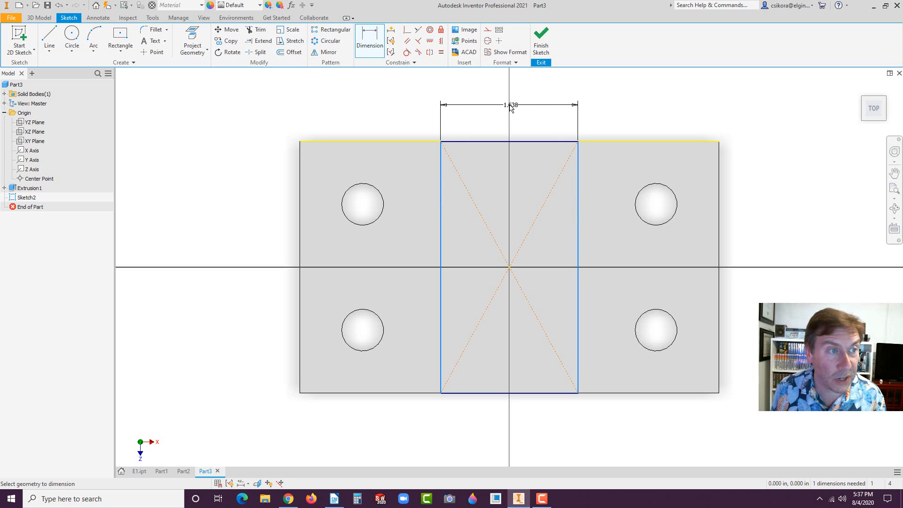
click(511, 103)
text(1)
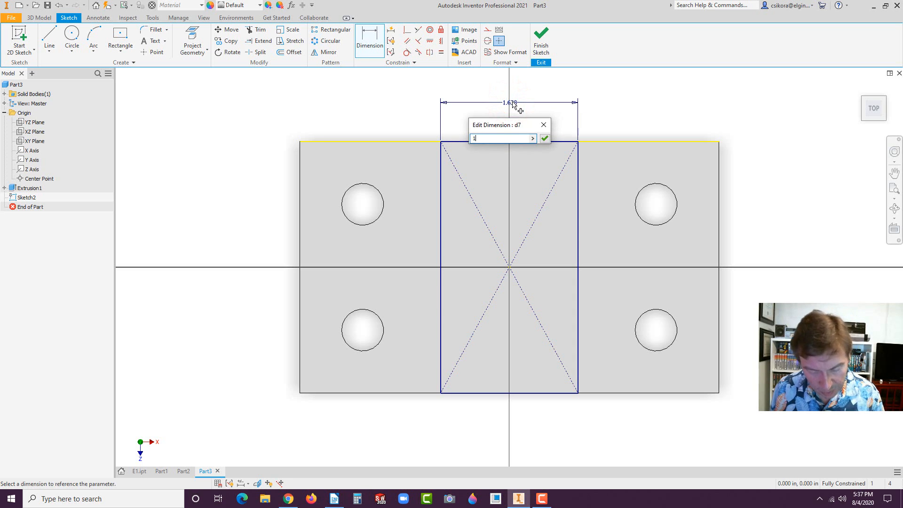
text(.5)
key(Return)
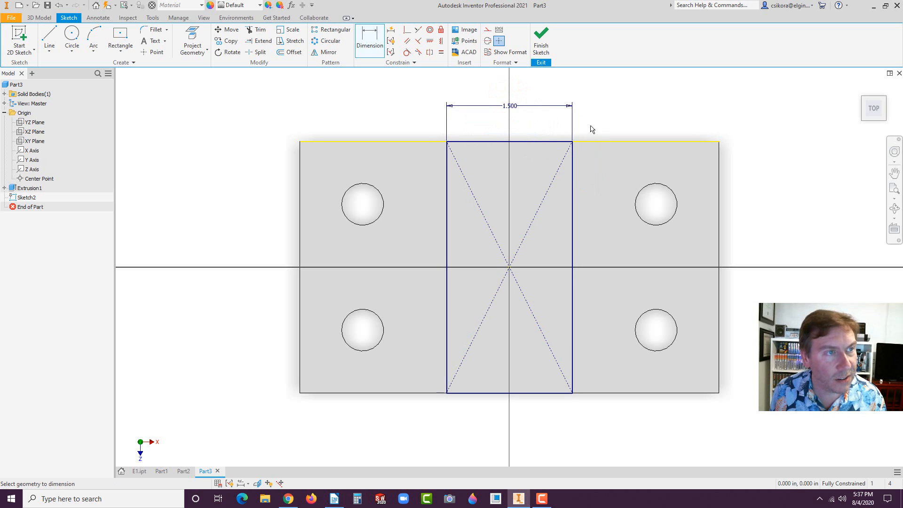
Extrude the center rectangle downward 1 in as a cut to form a slot across the block.
click(34, 18)
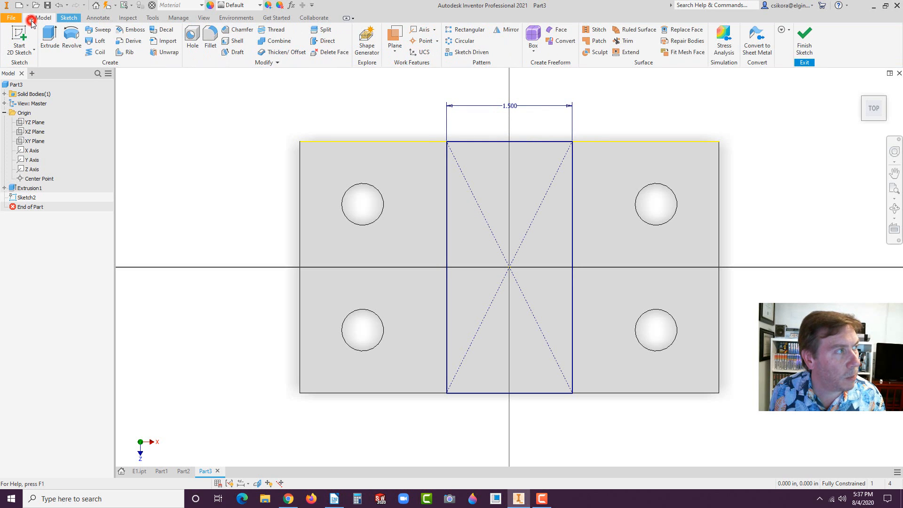
click(50, 42)
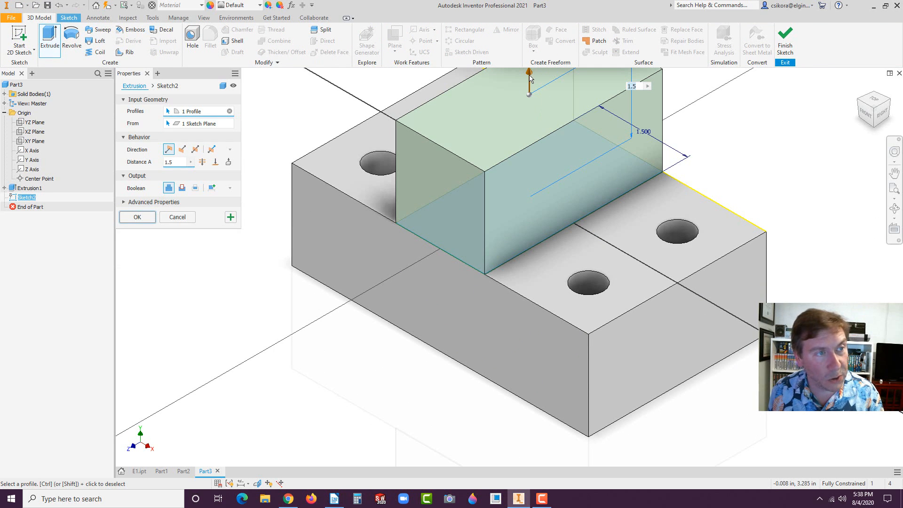
drag(529, 75, 511, 246)
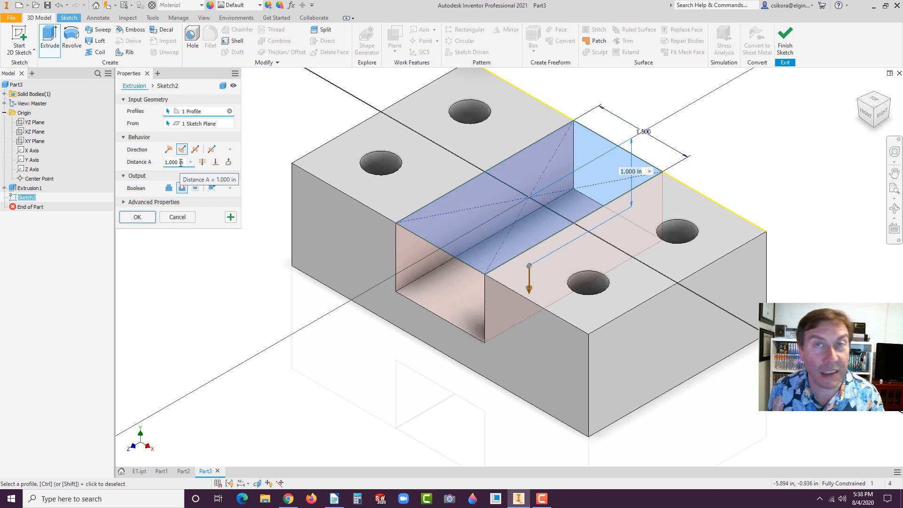
click(137, 217)
click(223, 303)
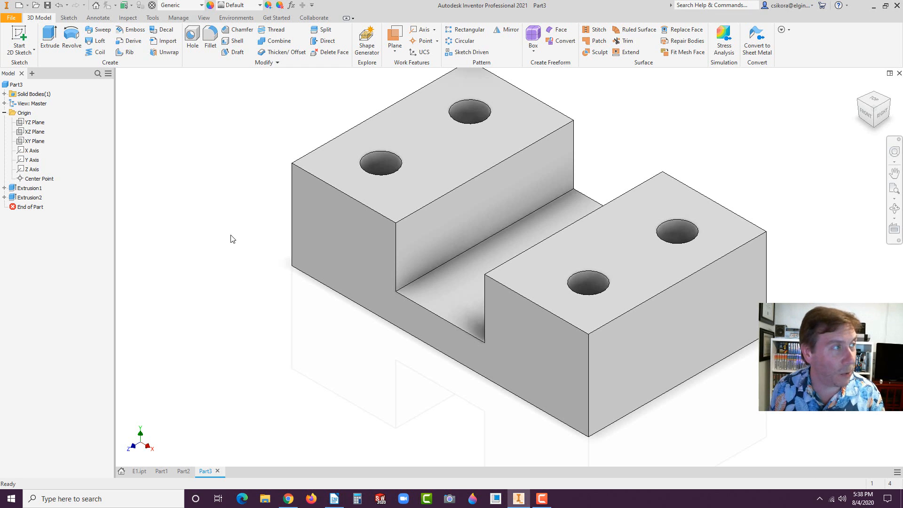
Fillet the block's four vertical outer corner edges with a 0.75 in radius.
click(210, 37)
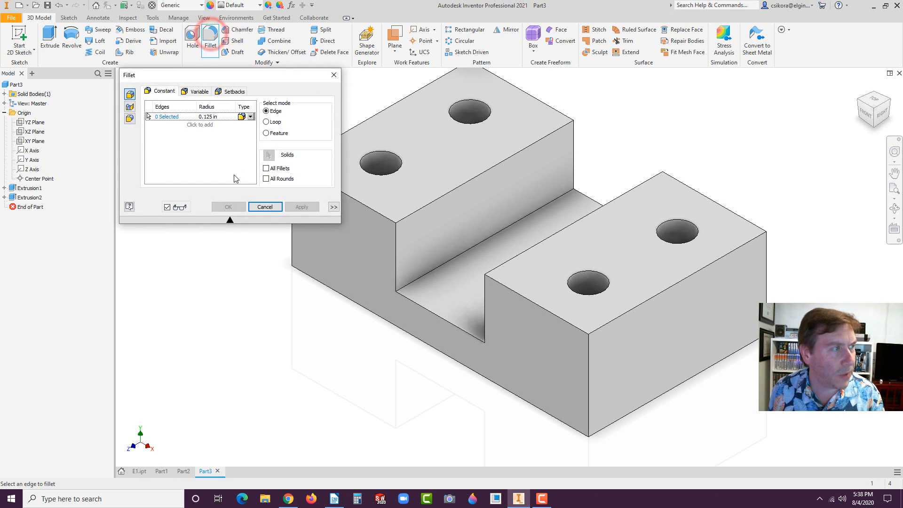
click(589, 393)
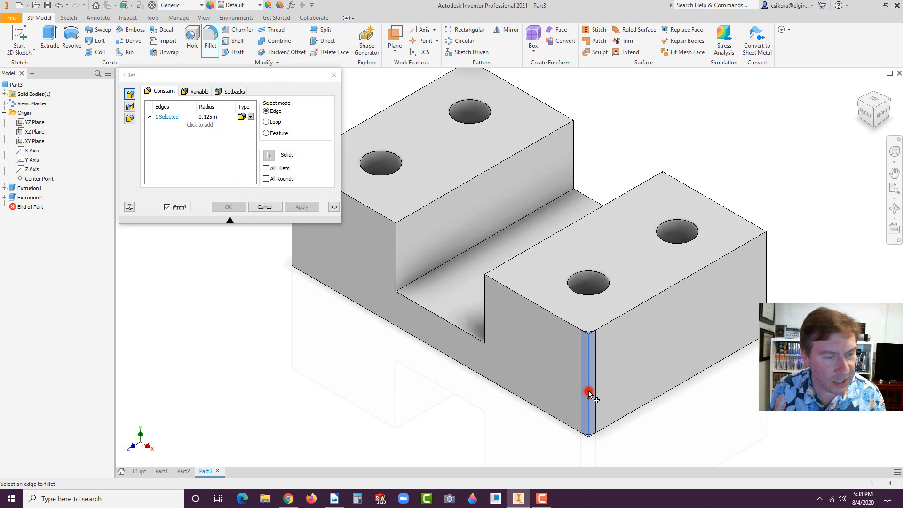
drag(588, 393, 589, 382)
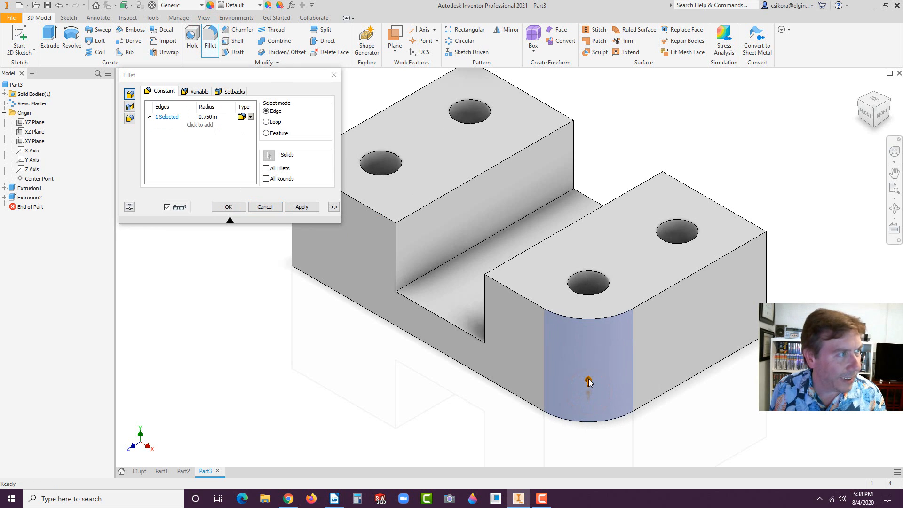
click(768, 294)
click(292, 243)
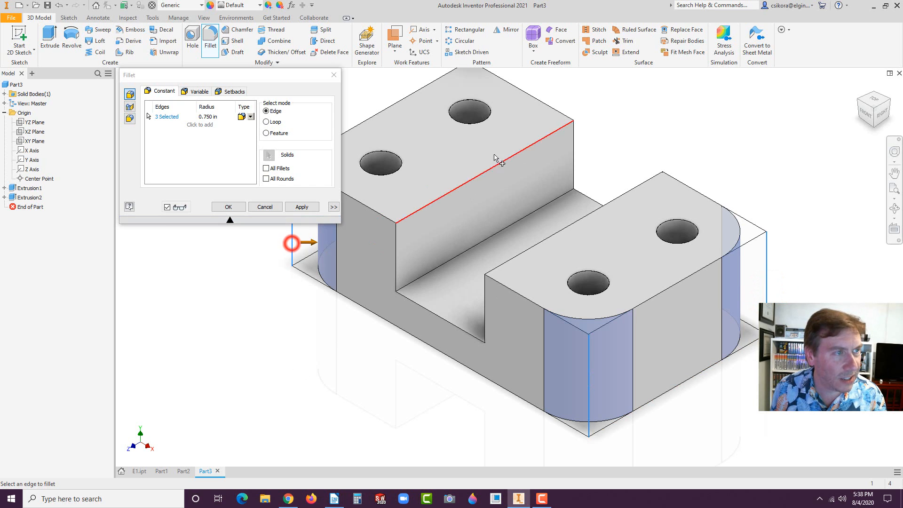
click(470, 87)
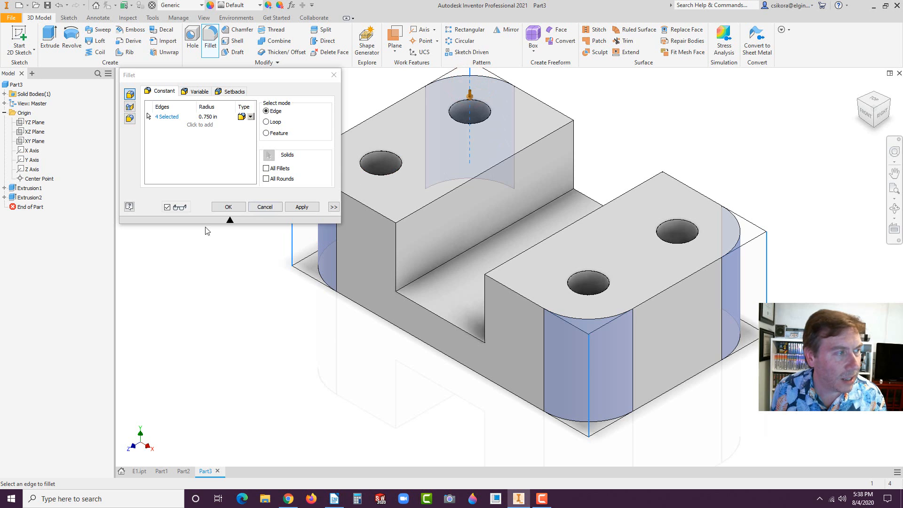
click(228, 206)
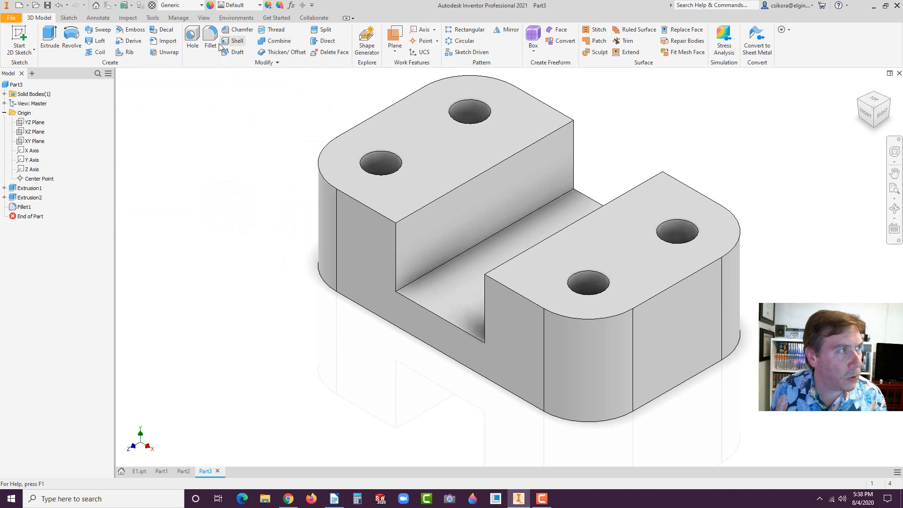
Chamfer the upper outer edge chains on both sides of the slot and the four upper hole edges by 0.125 in.
click(233, 30)
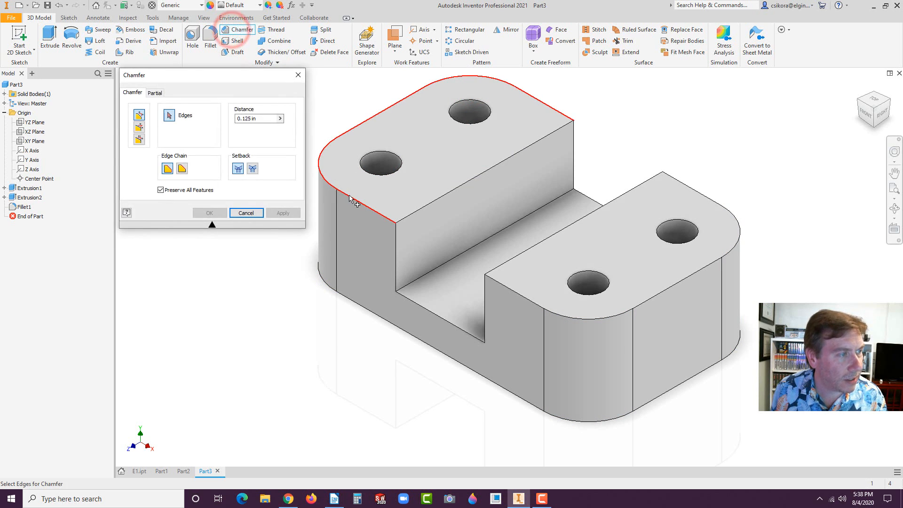
click(345, 192)
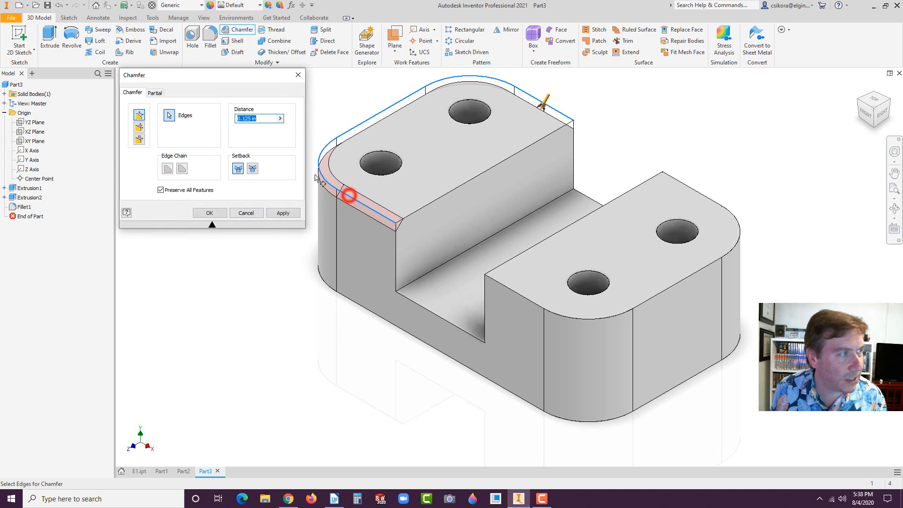
click(524, 301)
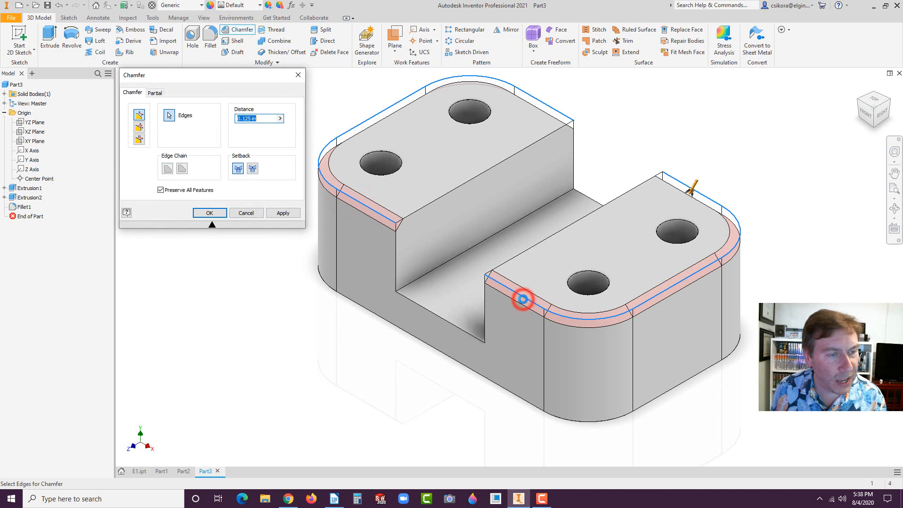
click(672, 245)
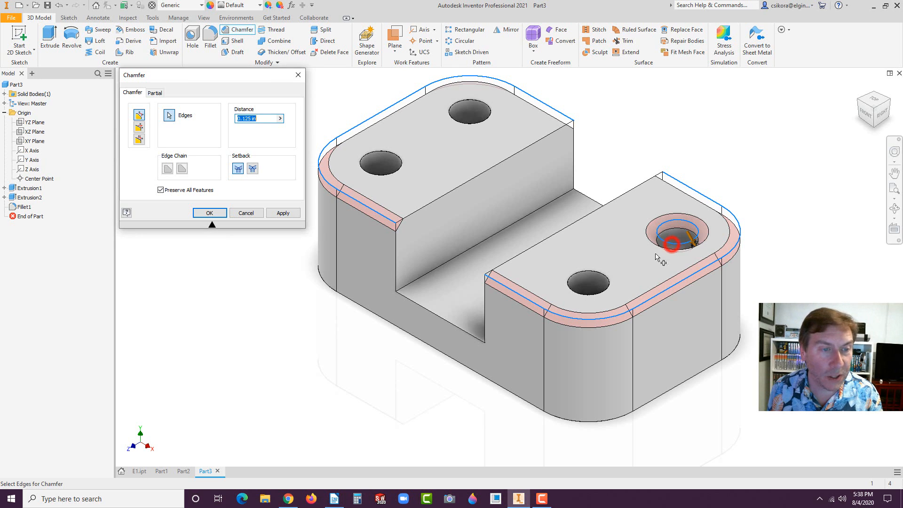
click(595, 272)
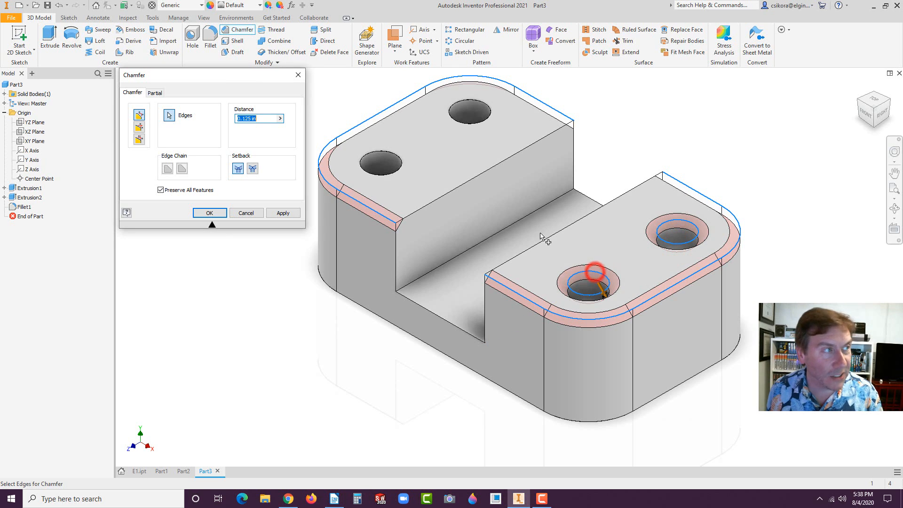
click(402, 160)
click(474, 126)
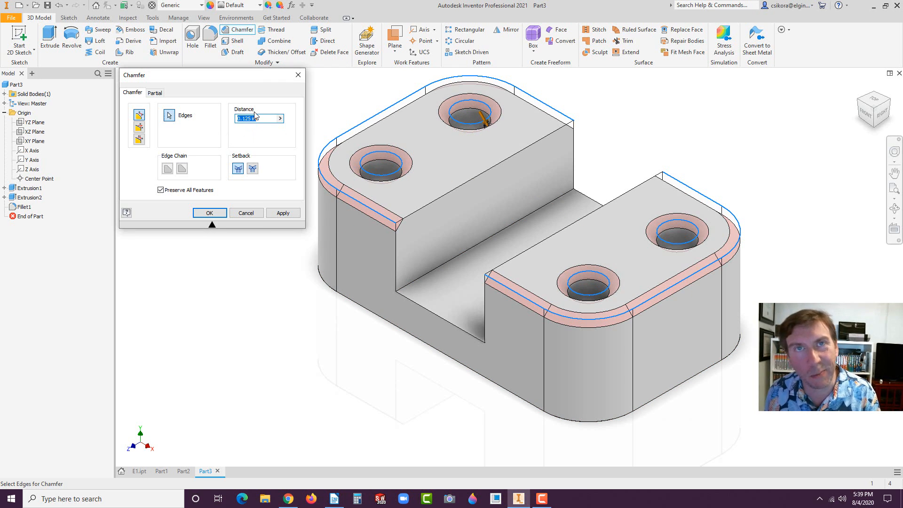
click(209, 213)
click(235, 281)
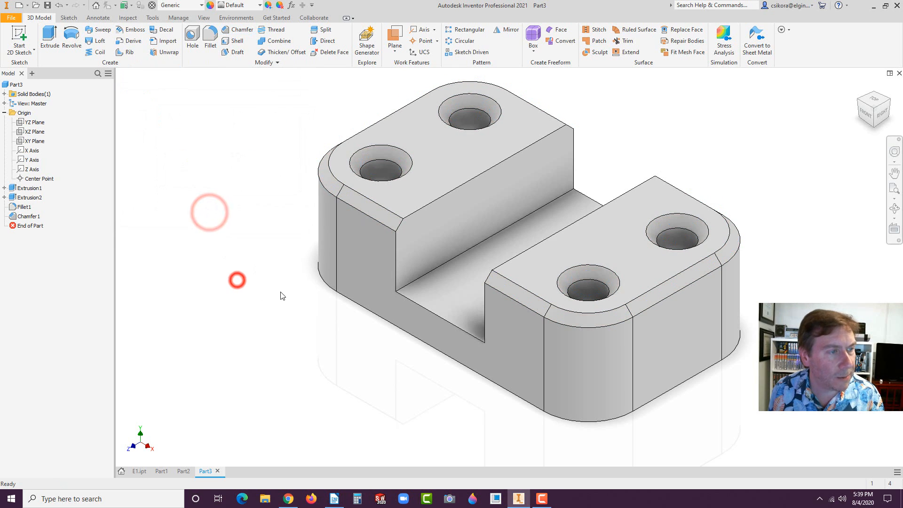
Fillet the two inner edges along the slot's floor with a 0.25 in radius.
click(210, 38)
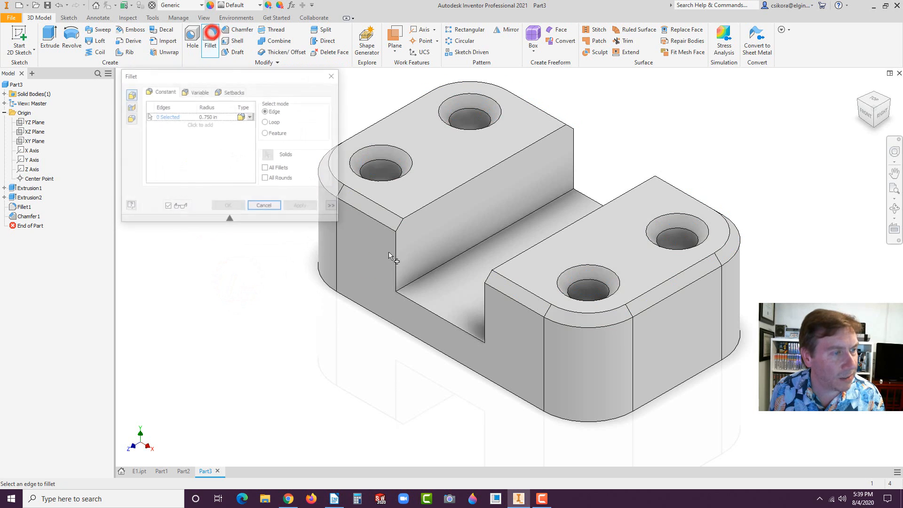
click(449, 265)
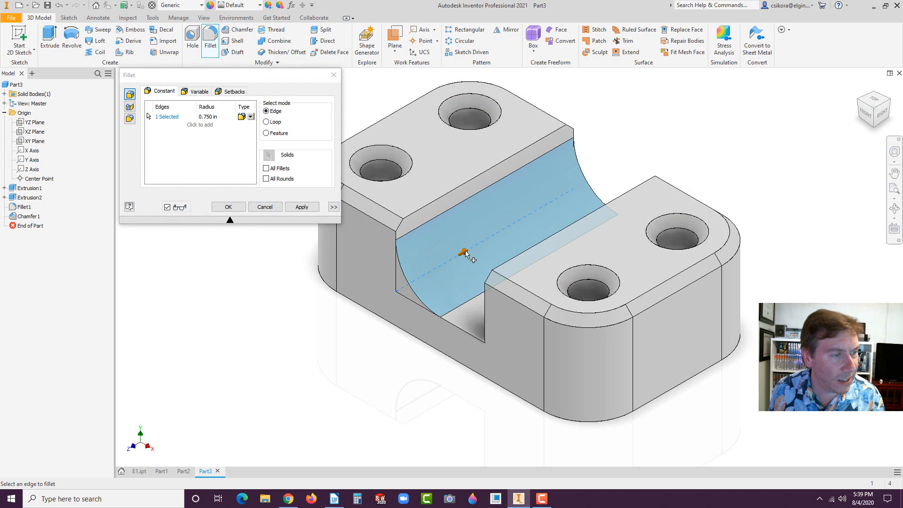
drag(463, 253, 452, 258)
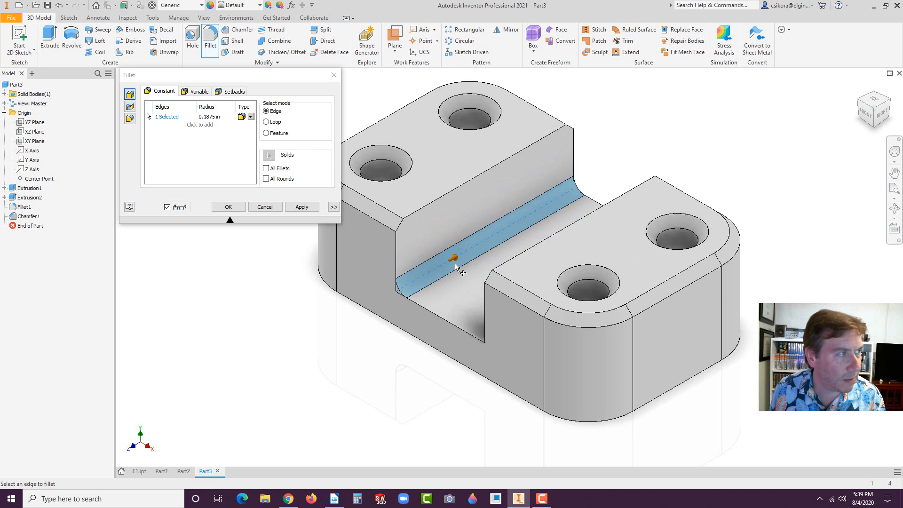
click(217, 116)
text(.25)
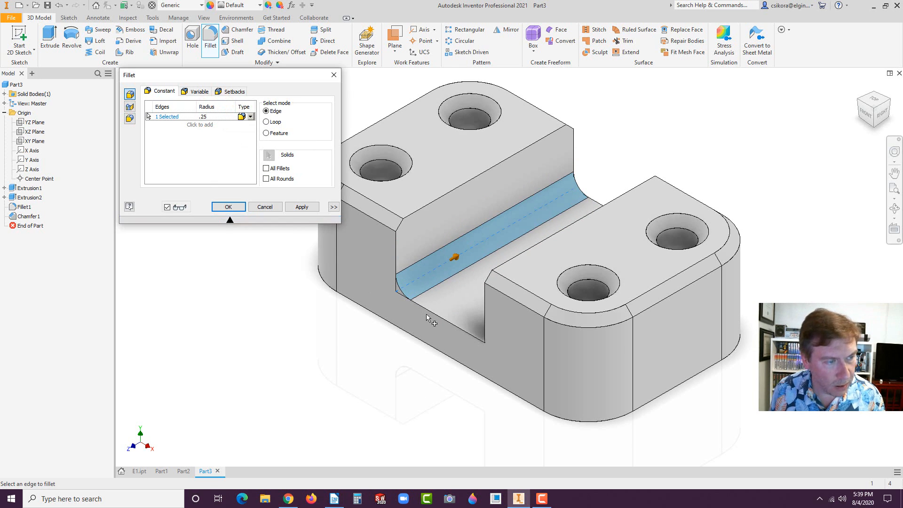
middle_drag(427, 318, 511, 324)
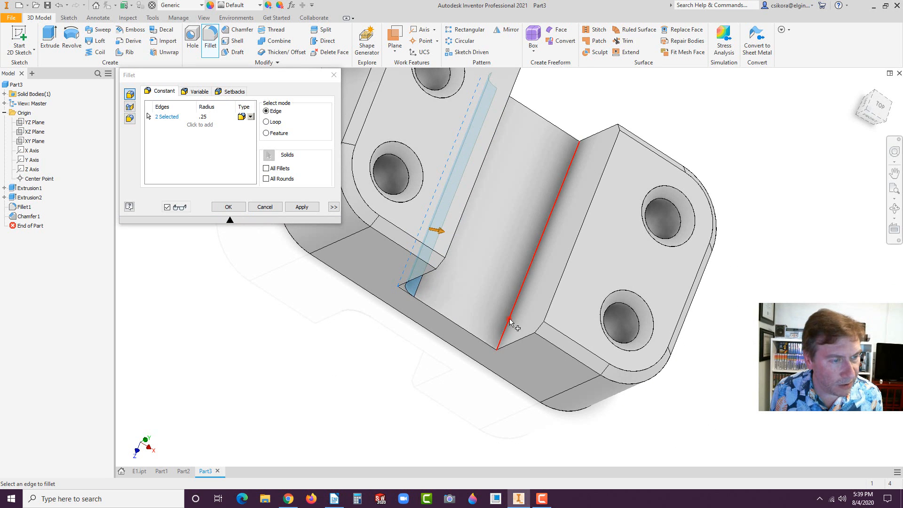
click(510, 320)
click(228, 206)
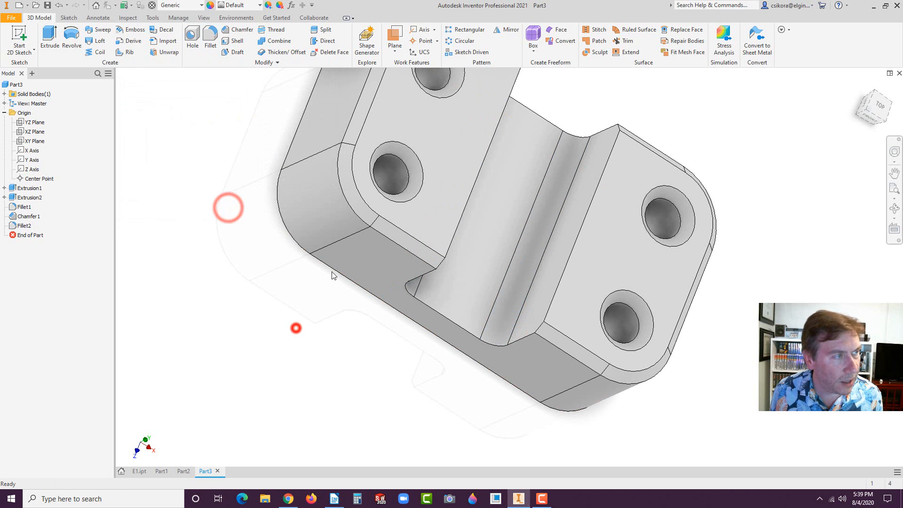
Fillet the slot's profile edge chains on the block's front and back faces with a 0.125 in radius.
click(211, 37)
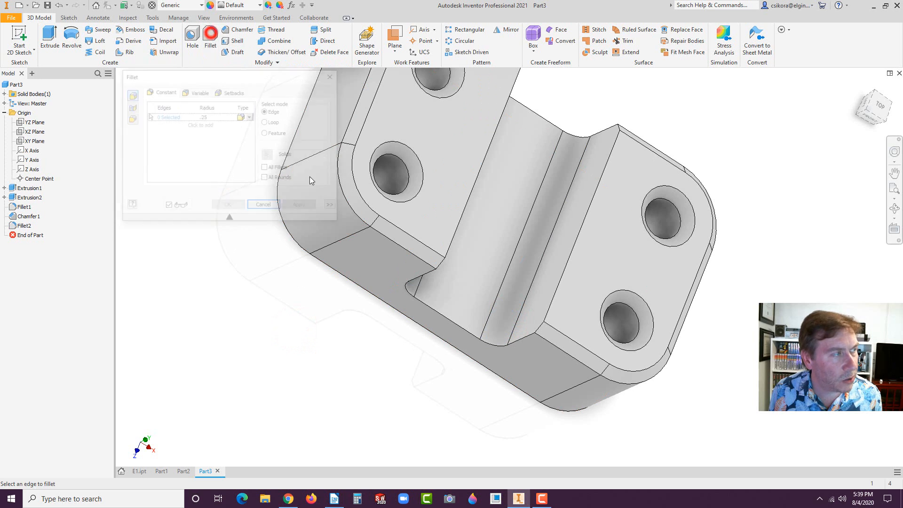
click(211, 117)
text(1)
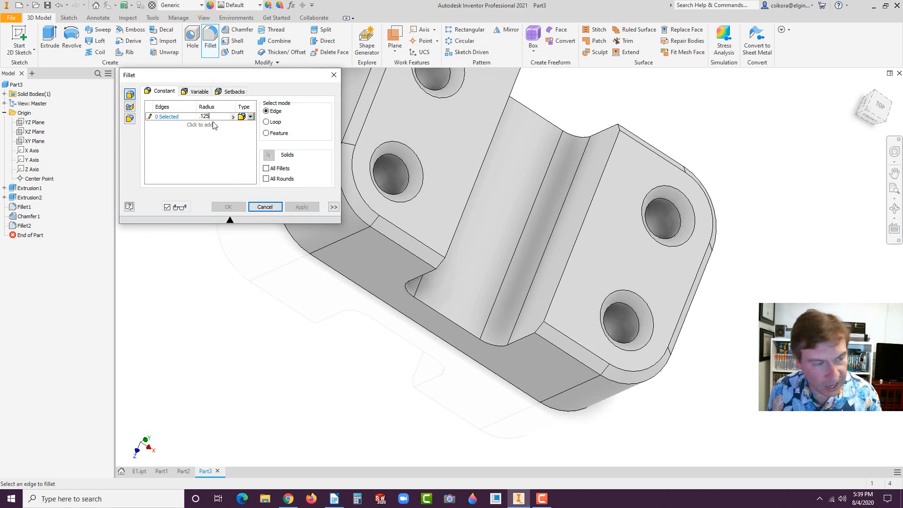
click(453, 325)
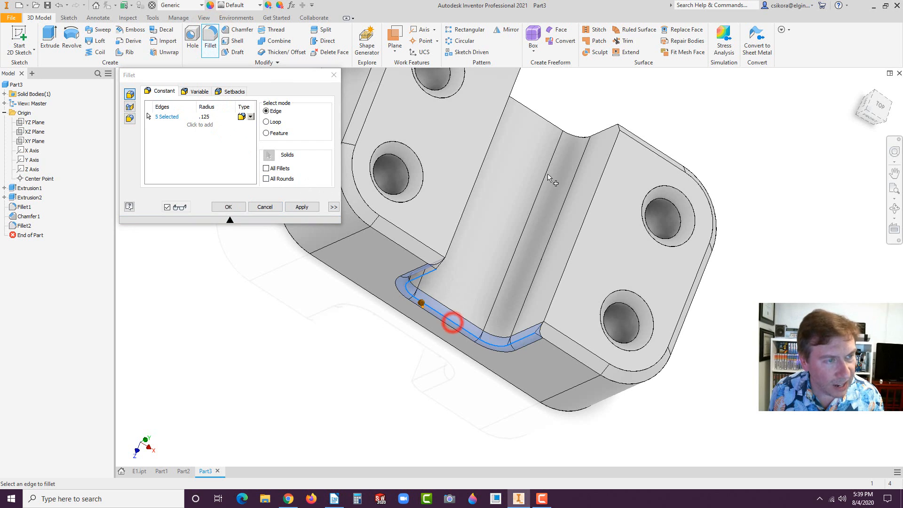
click(552, 123)
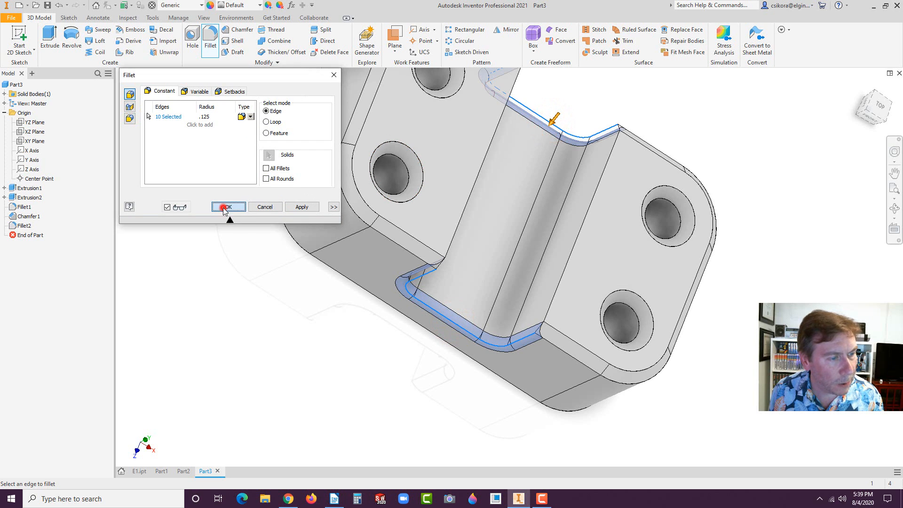
click(223, 208)
click(289, 334)
Shell the part with a 0.1 in wall thickness, removing the block's underside face.
shift+middle_drag(436, 355, 458, 265)
scroll(464, 258, up, 4)
scroll(468, 178, down, 5)
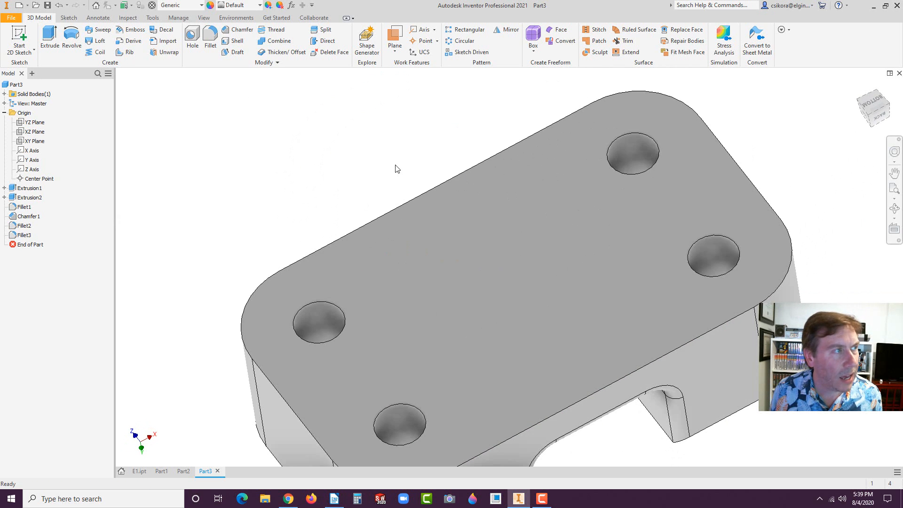
scroll(396, 166, up, 2)
click(237, 44)
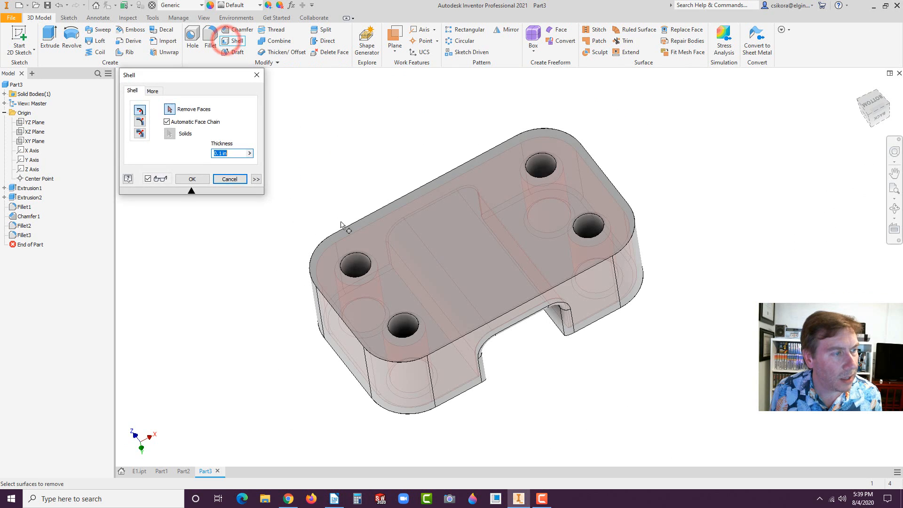
click(424, 231)
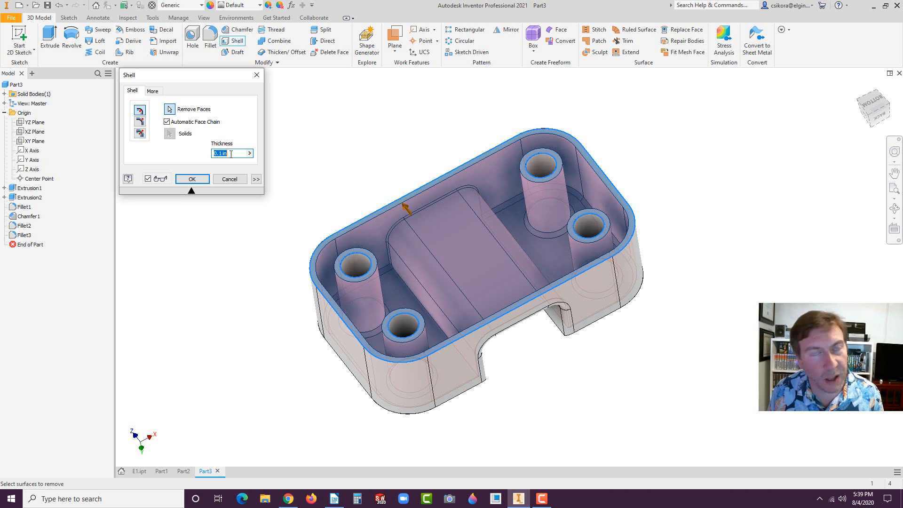
click(196, 177)
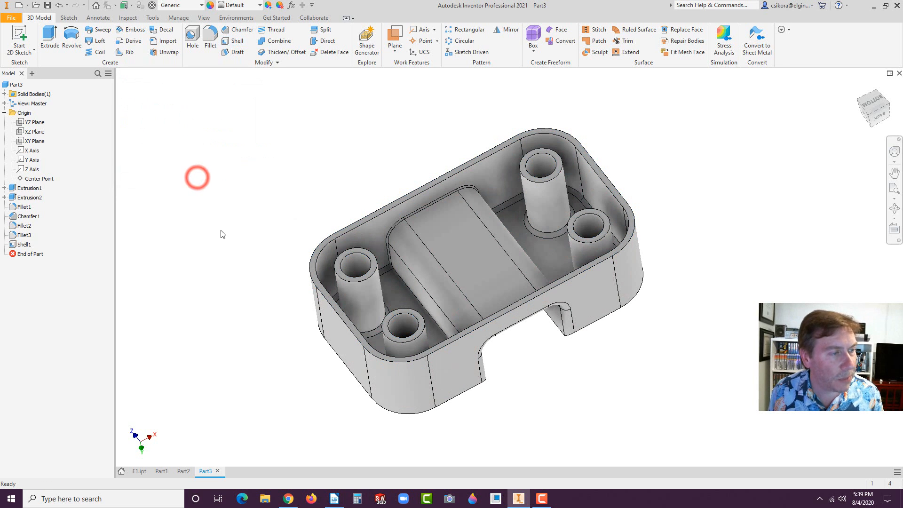
Set the part's appearance to Clear - Green 1.
shift+middle_drag(308, 175, 332, 284)
scroll(404, 301, up, 5)
scroll(421, 304, down, 6)
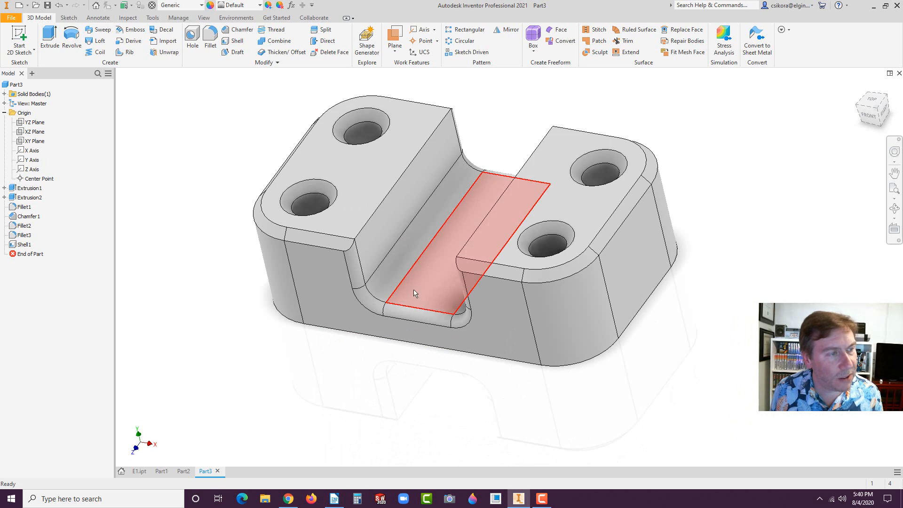
scroll(408, 209, up, 3)
scroll(407, 209, down, 3)
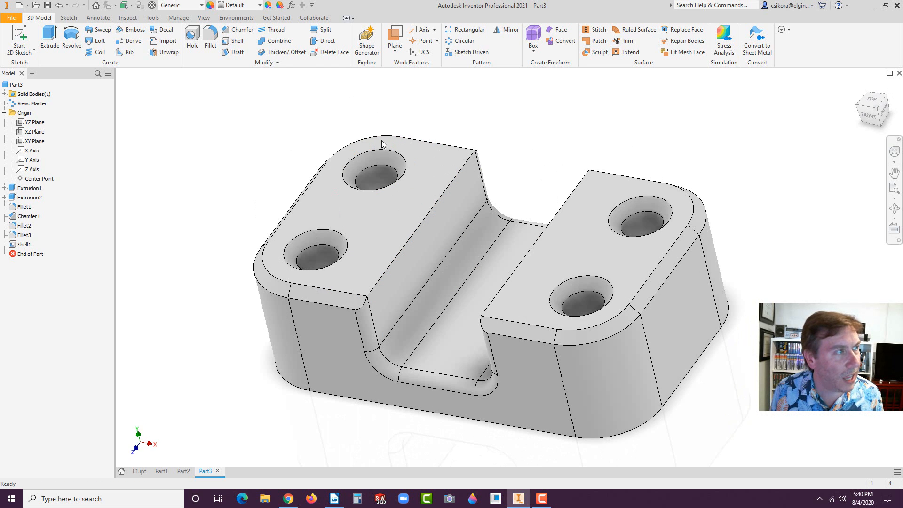
click(259, 6)
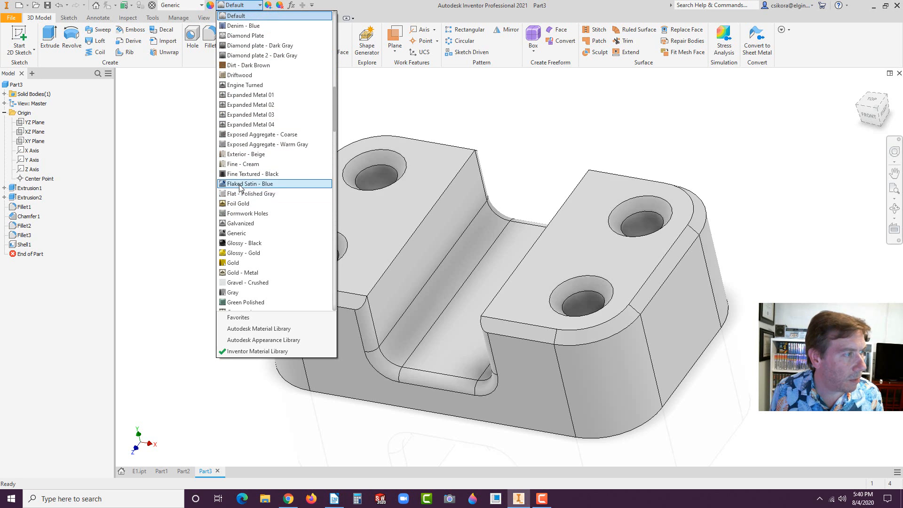
scroll(239, 188, up, 7)
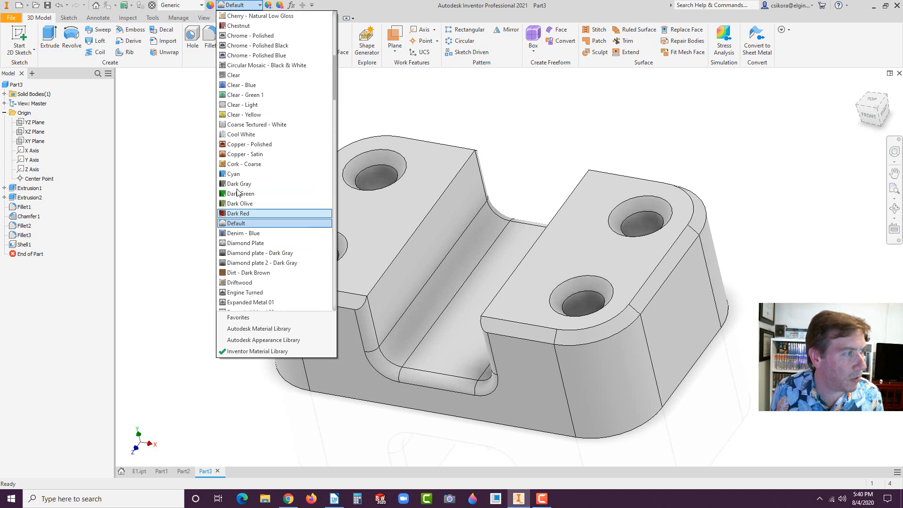
scroll(237, 188, up, 3)
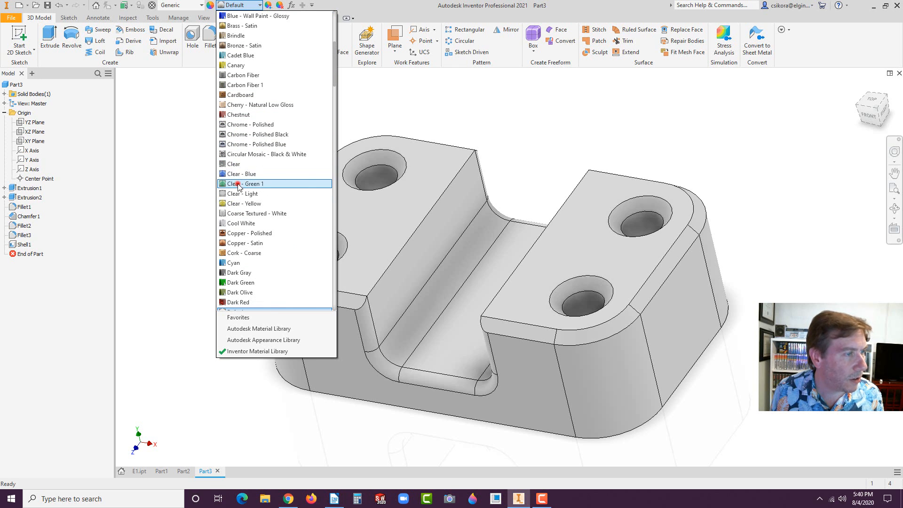
click(237, 184)
key(F4)
drag(238, 185, 406, 202)
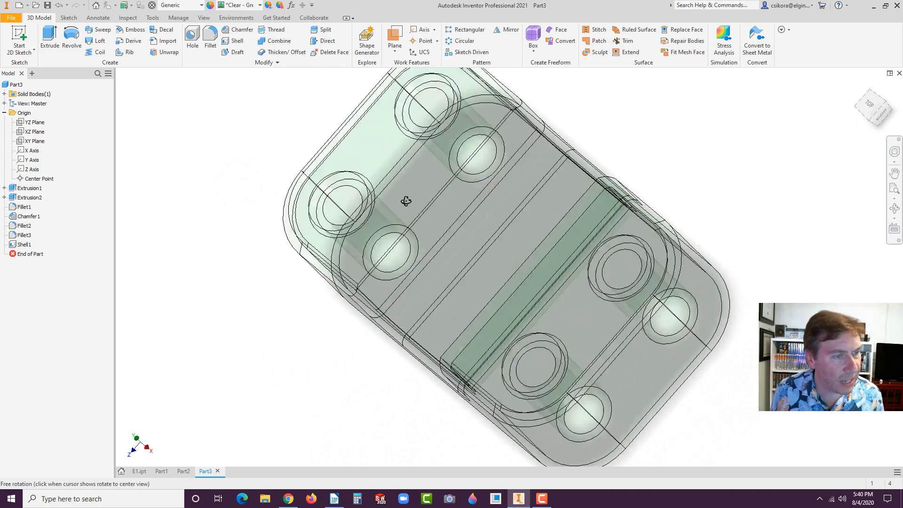
Show the part in its home view with perspective projection instead of orthographic.
key(F6)
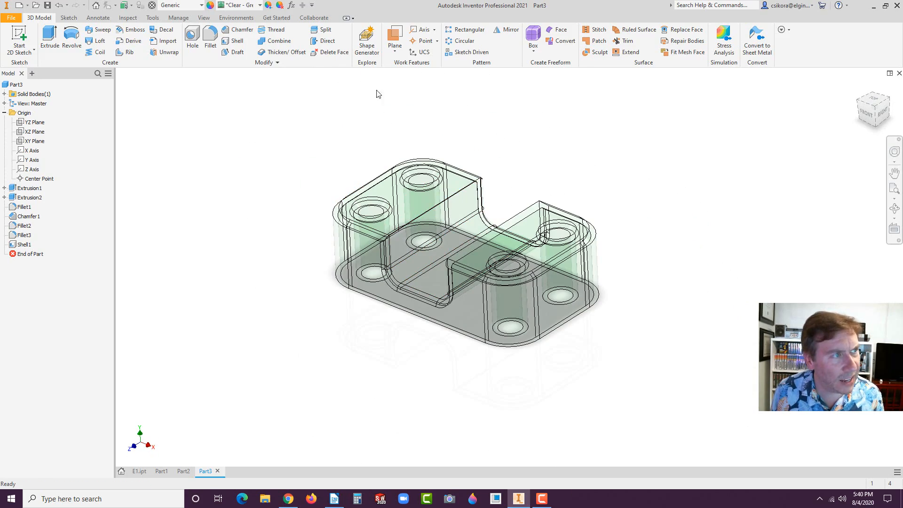
click(201, 19)
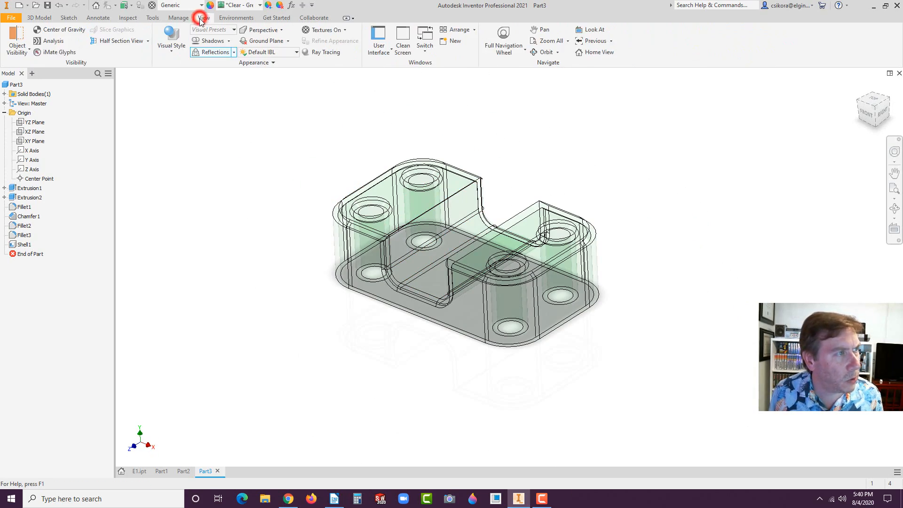
click(285, 30)
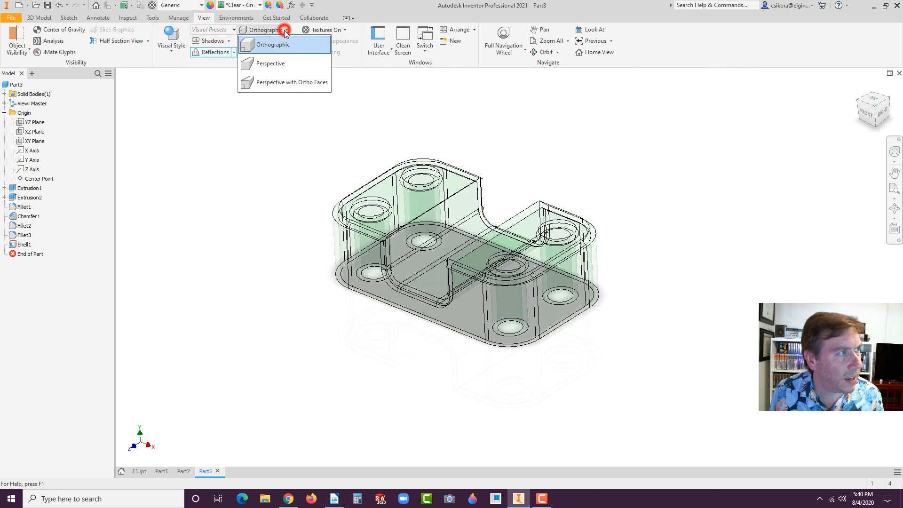
click(265, 63)
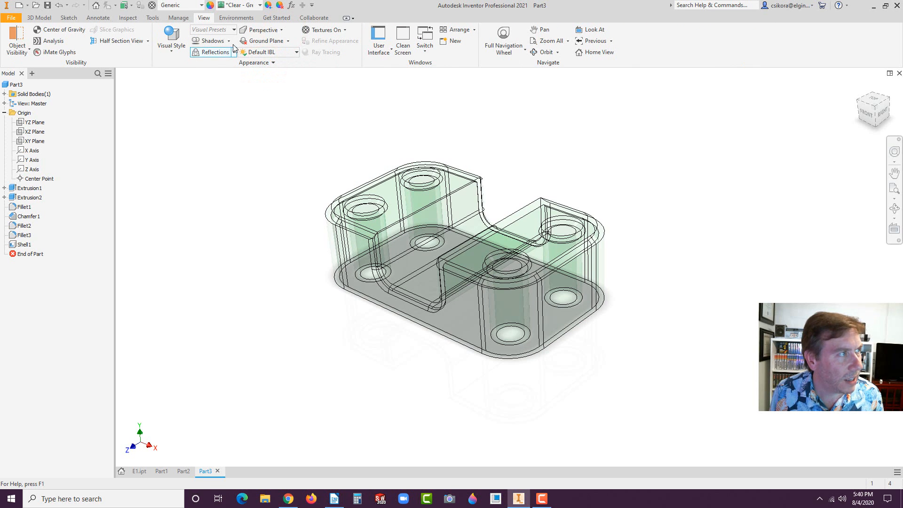
Render the part with ray tracing in the Realistic visual style, turning ray tracing off once the image is captured.
click(170, 47)
click(168, 68)
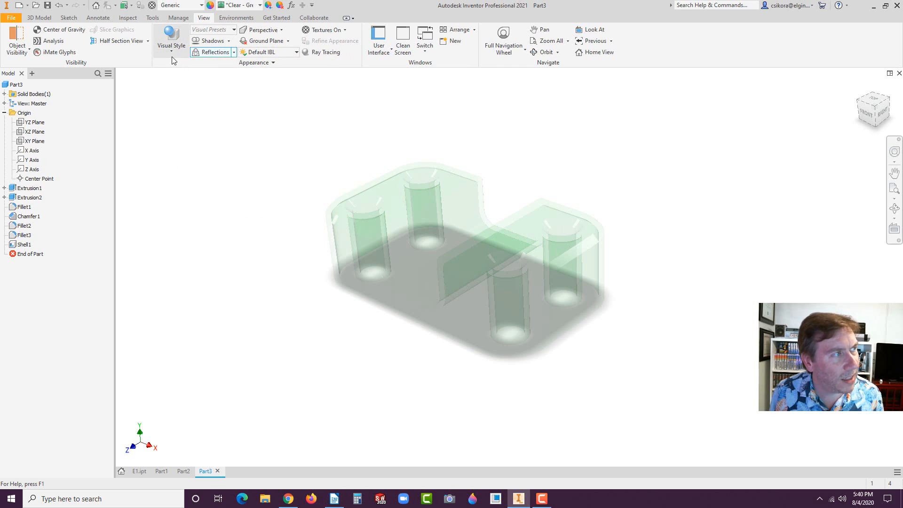
click(323, 52)
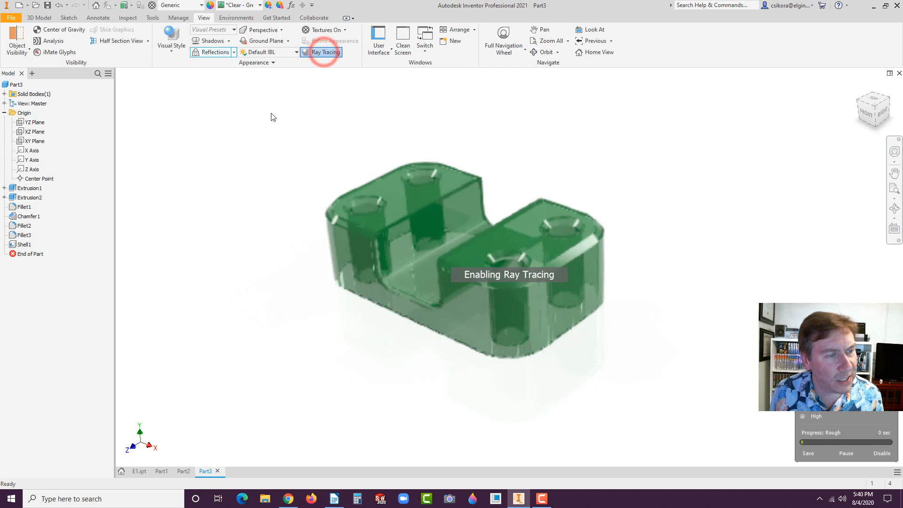
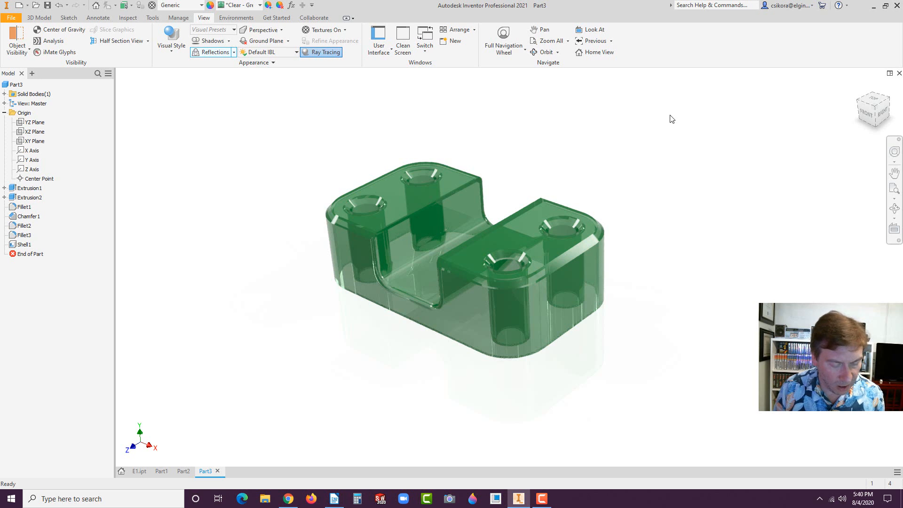
click(323, 51)
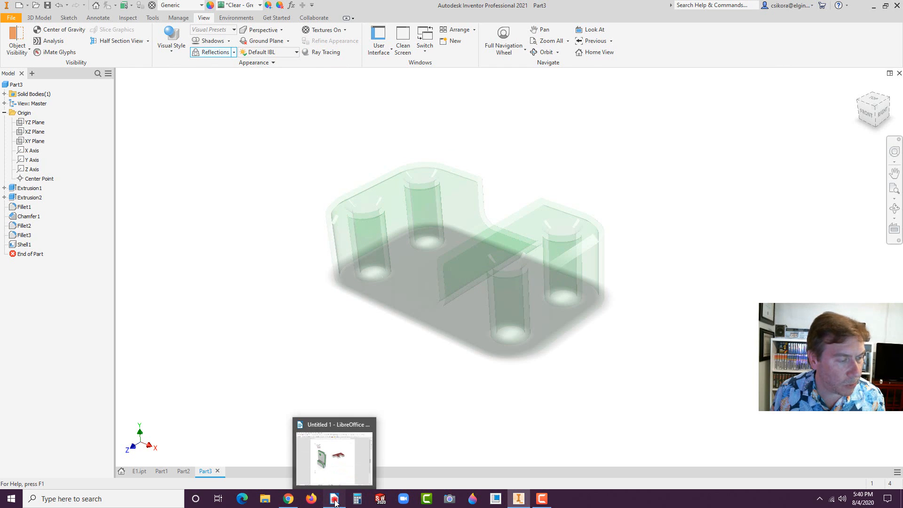
Switch to LibreOffice Writer and paste the captured render image at the L1 line.
click(334, 498)
click(301, 352)
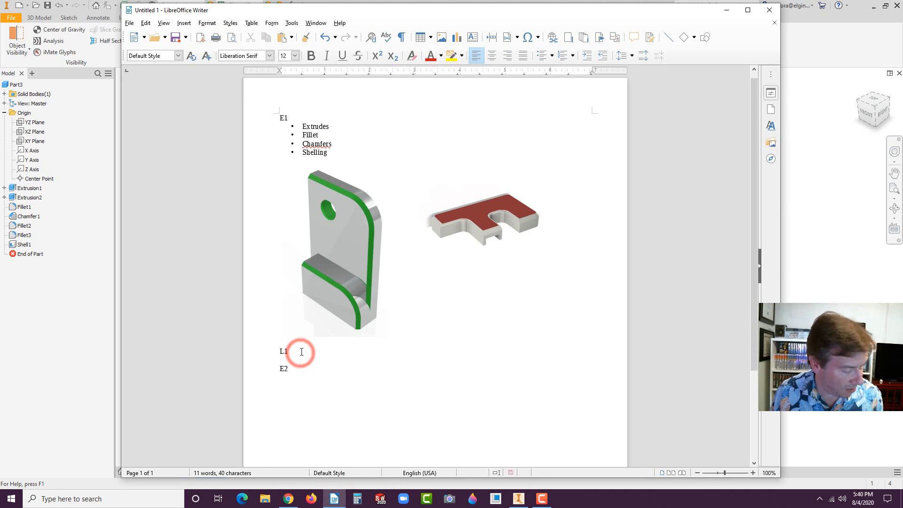
key(ctrl+v)
Crop the pasted screenshot down to the green part and place it directly below the red part's picture.
click(420, 329)
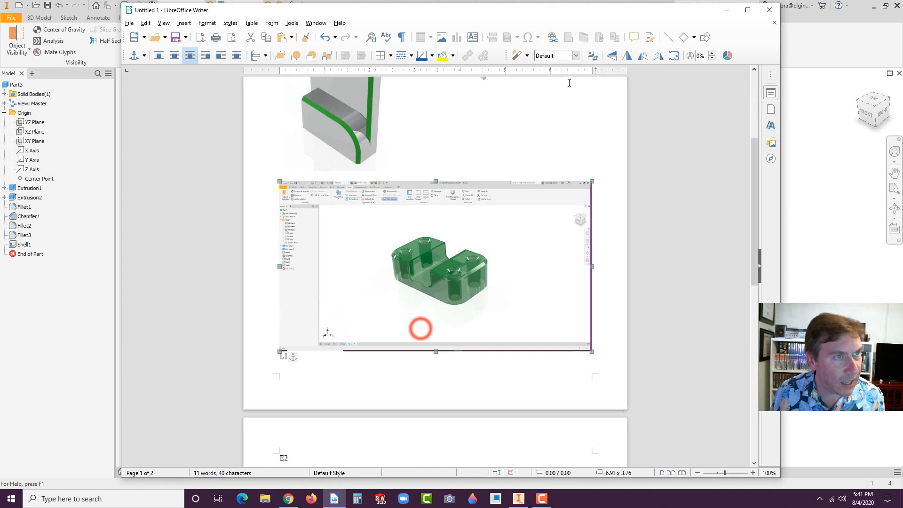
click(593, 55)
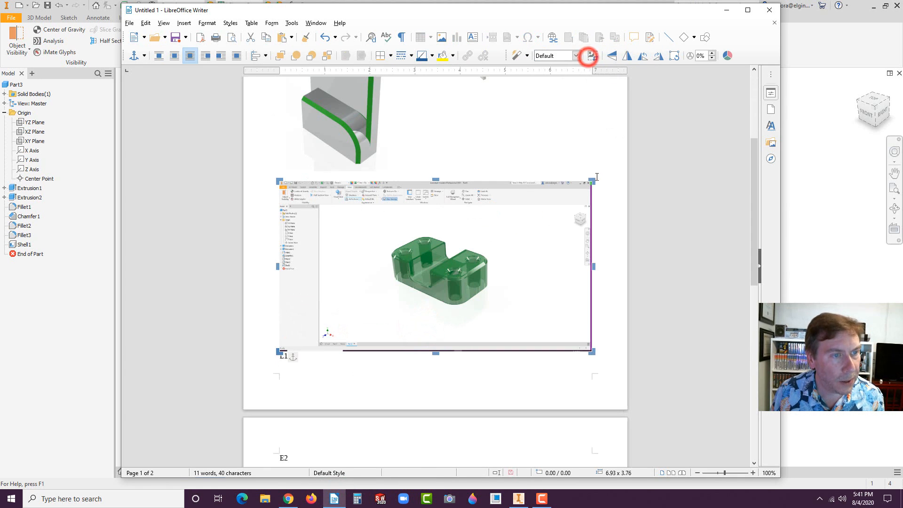
drag(591, 181, 495, 231)
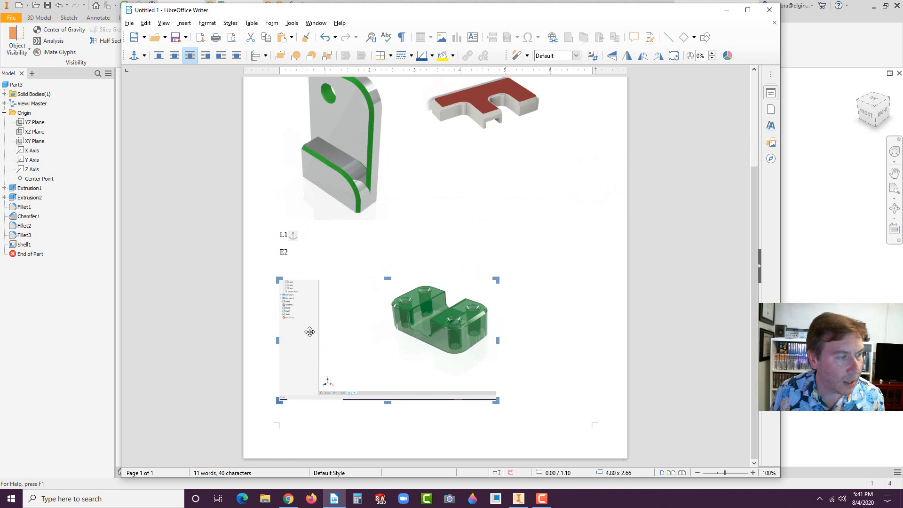
drag(277, 402, 385, 360)
drag(430, 331, 478, 193)
click(484, 266)
scroll(557, 317, up, 3)
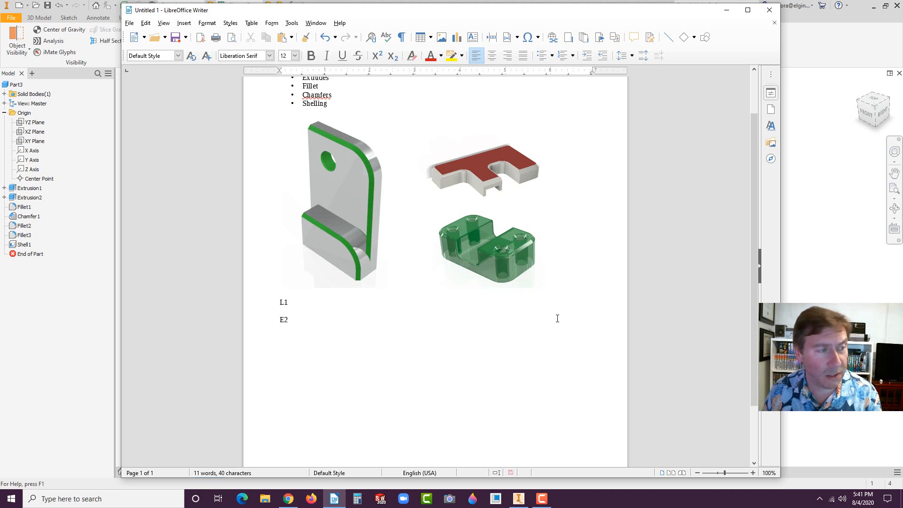
Switch back to Inventor and set the part's visual style to show shaded surfaces with edges.
click(74, 278)
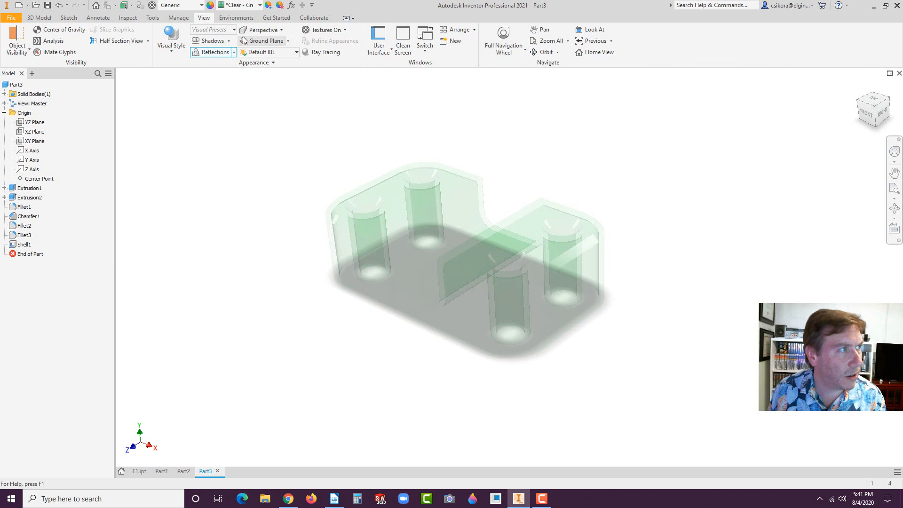
click(170, 41)
click(161, 105)
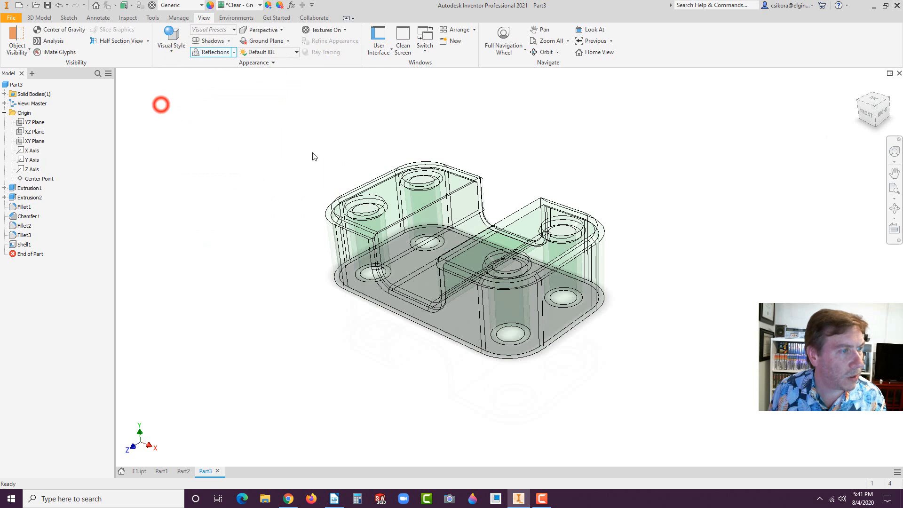
click(344, 151)
middle_drag(377, 148, 386, 158)
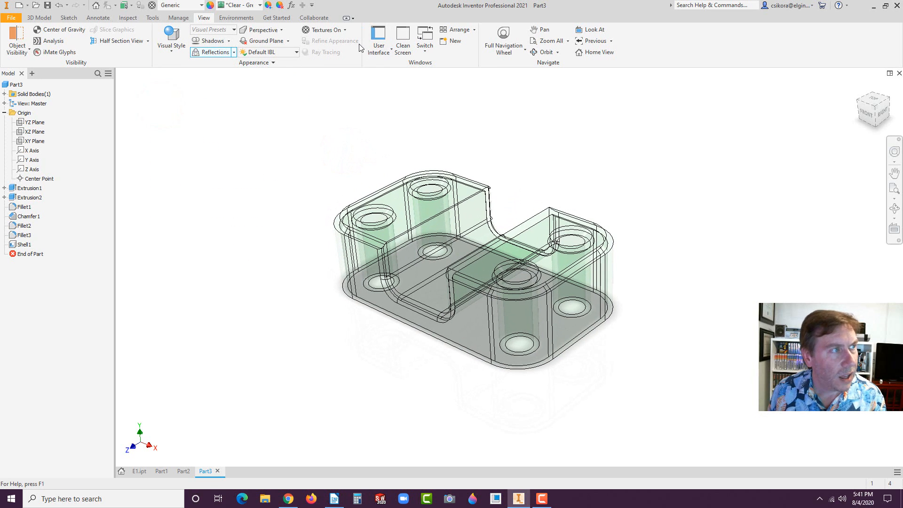
Cycle the ribbon through its minimized states and restore the full ribbon.
click(346, 18)
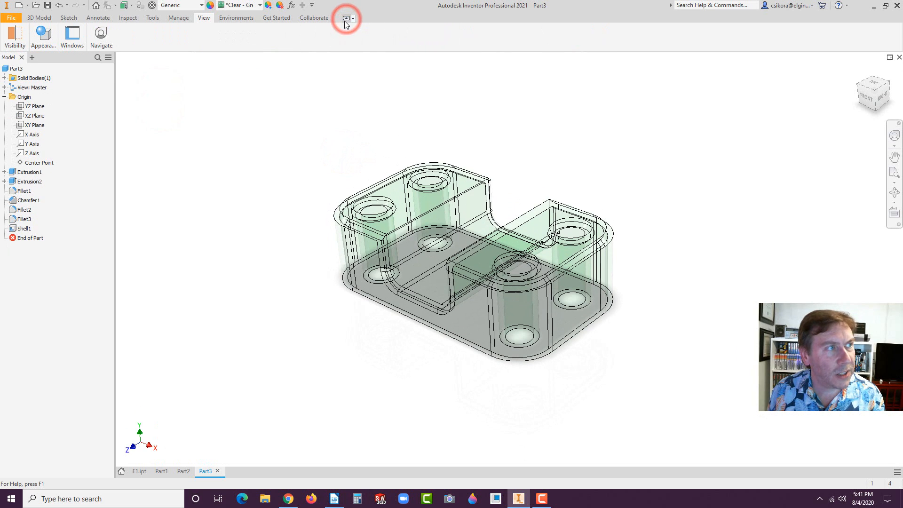
click(346, 19)
click(346, 19)
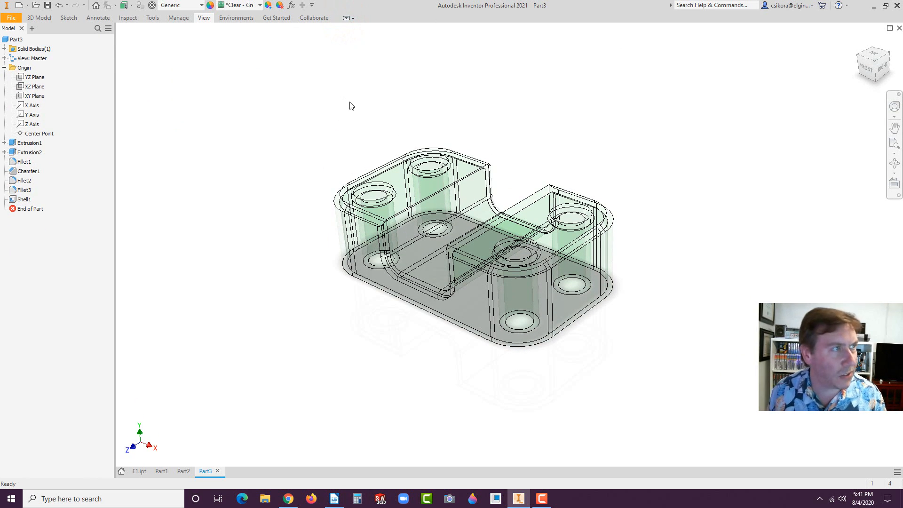
click(345, 21)
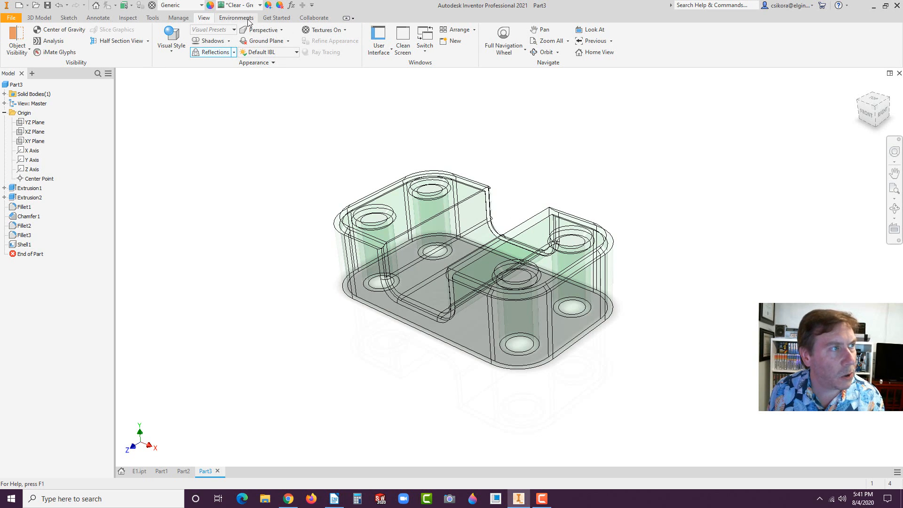
Toggle the Navigation Bar, Mini-Toolbar and Status Bar interface elements, returning each to its original setting.
click(380, 47)
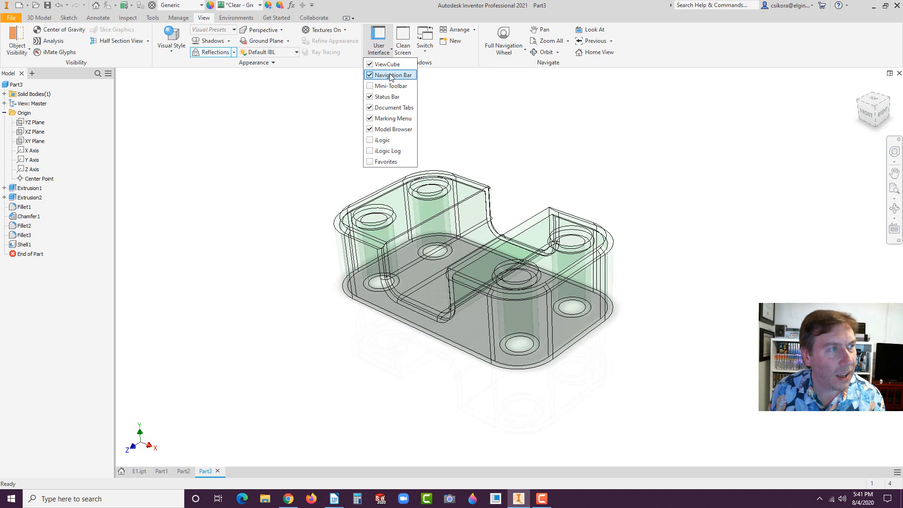
click(370, 76)
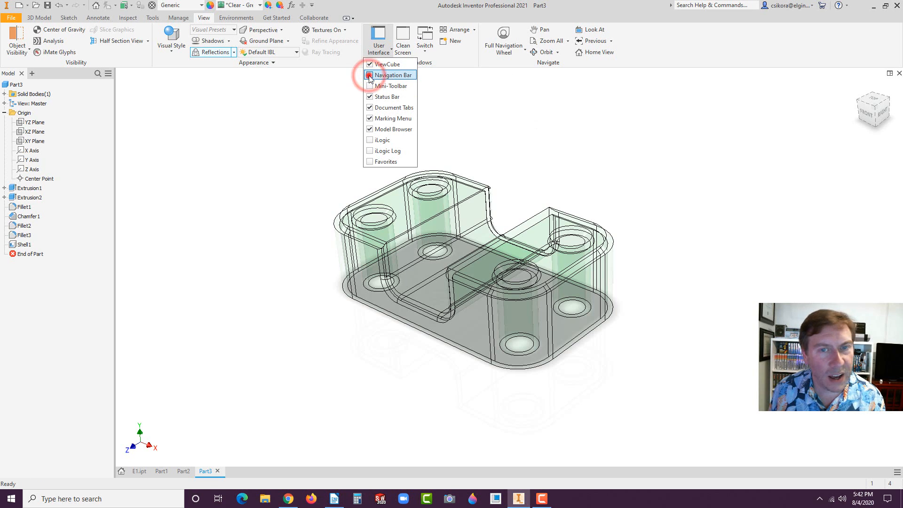
click(370, 77)
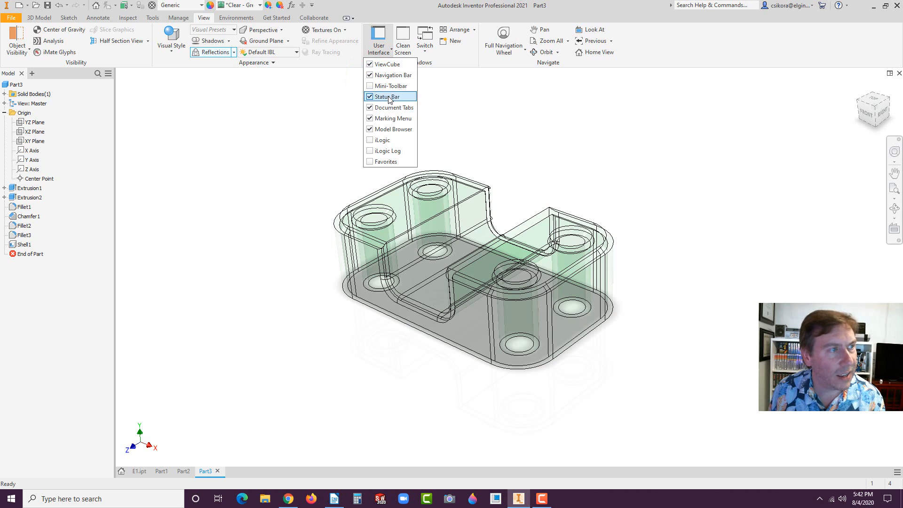
click(370, 86)
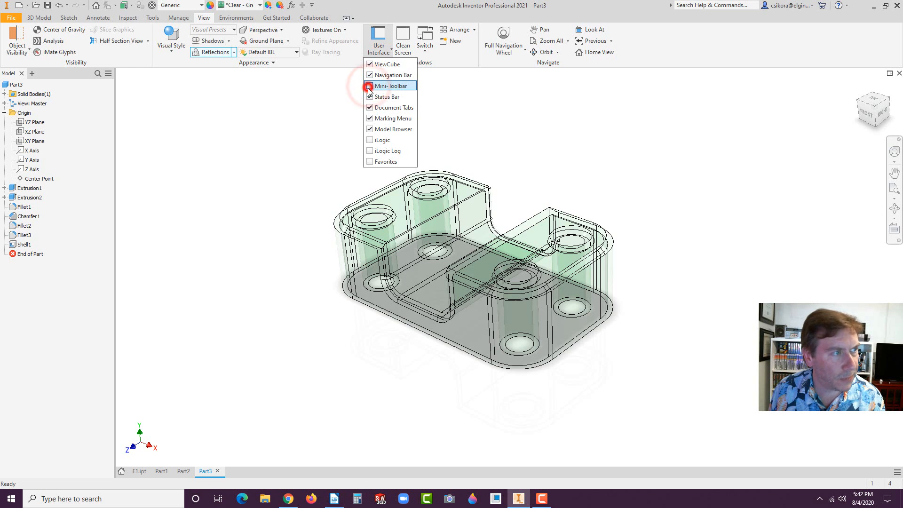
click(369, 87)
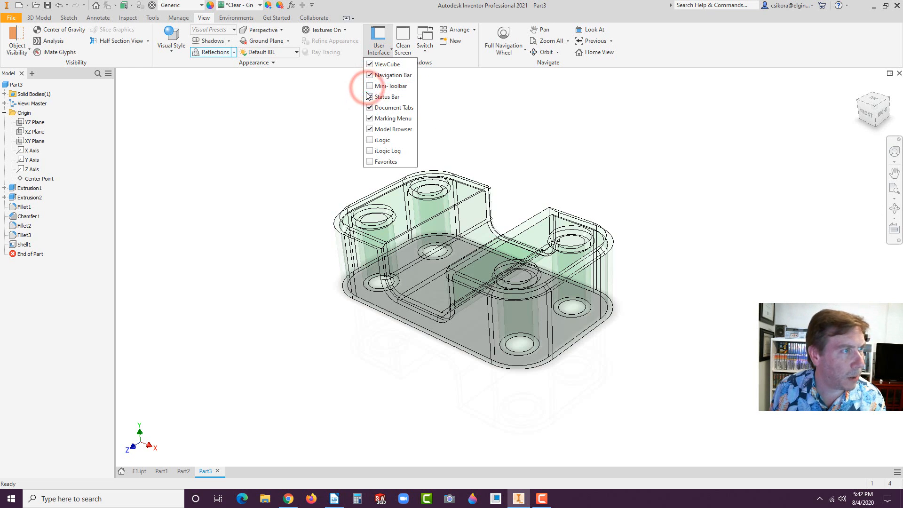
click(370, 98)
click(370, 97)
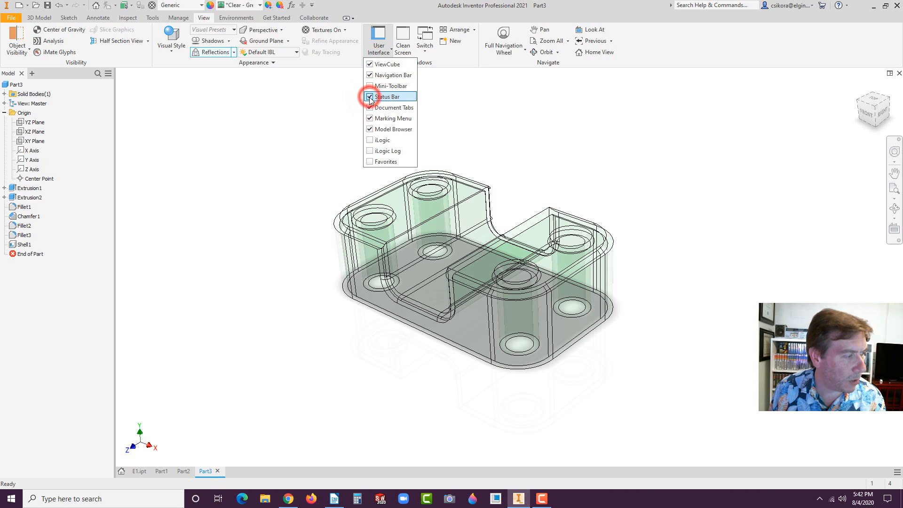
Turn the Document Tabs, Marking Menu and Model Browser off and back on one at a time.
click(370, 107)
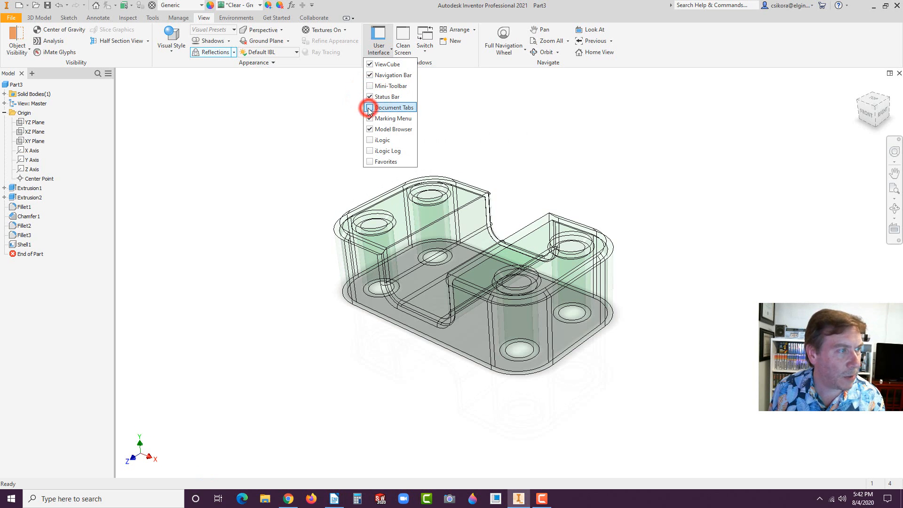
click(369, 108)
click(368, 119)
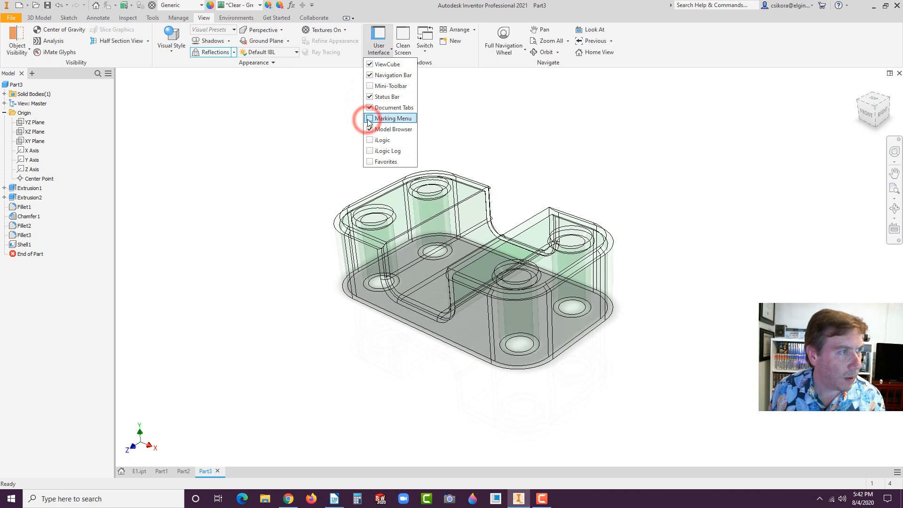
click(369, 120)
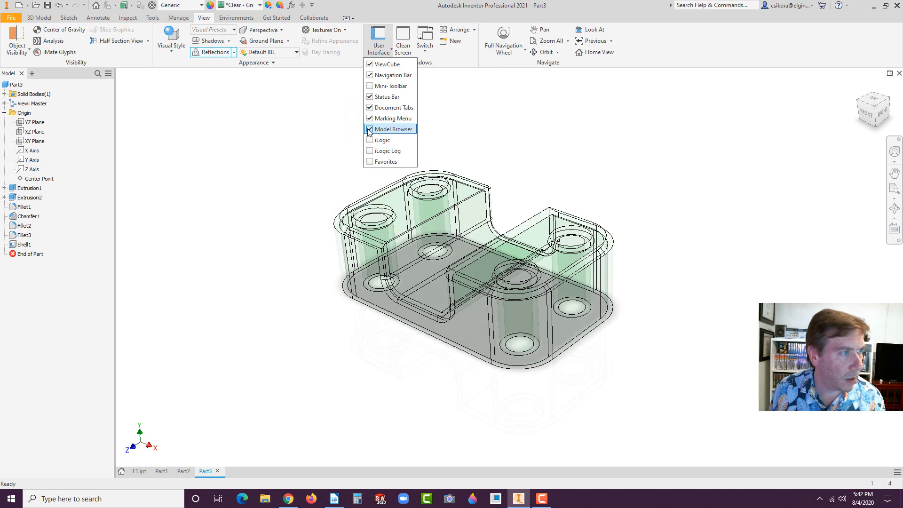
click(369, 129)
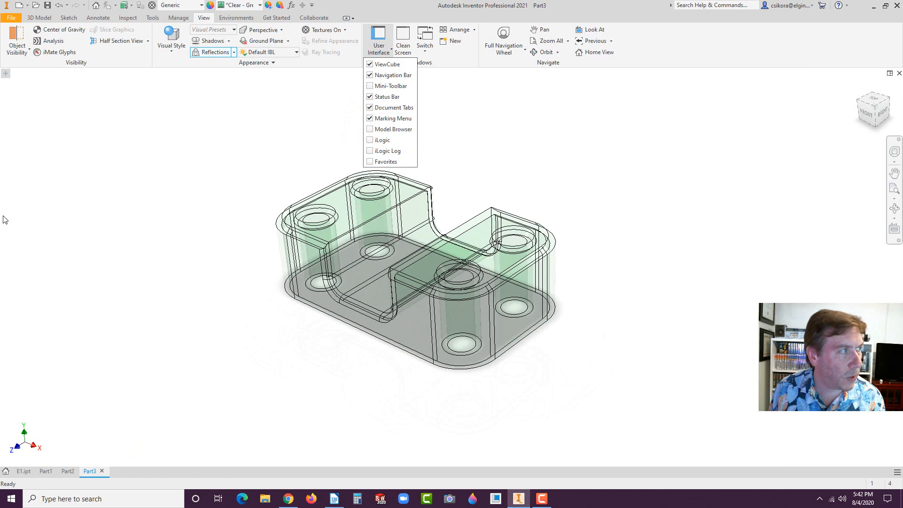
click(370, 130)
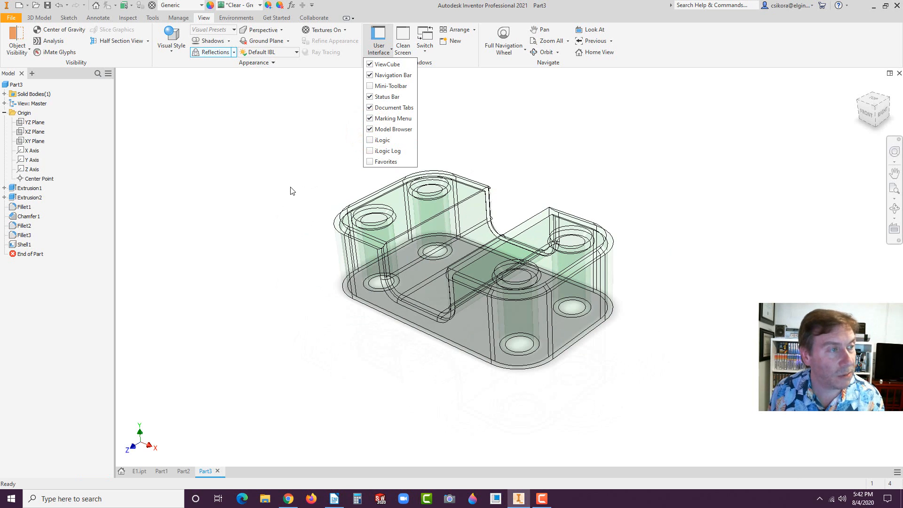
click(319, 141)
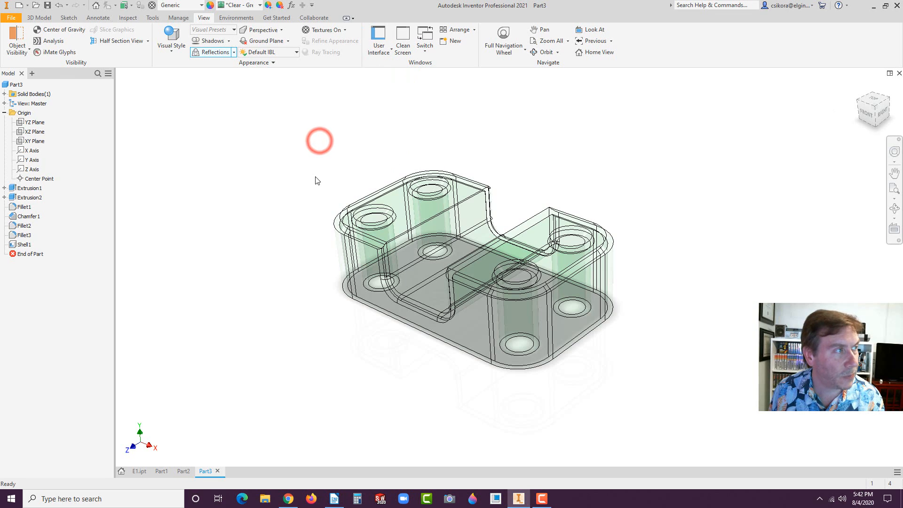